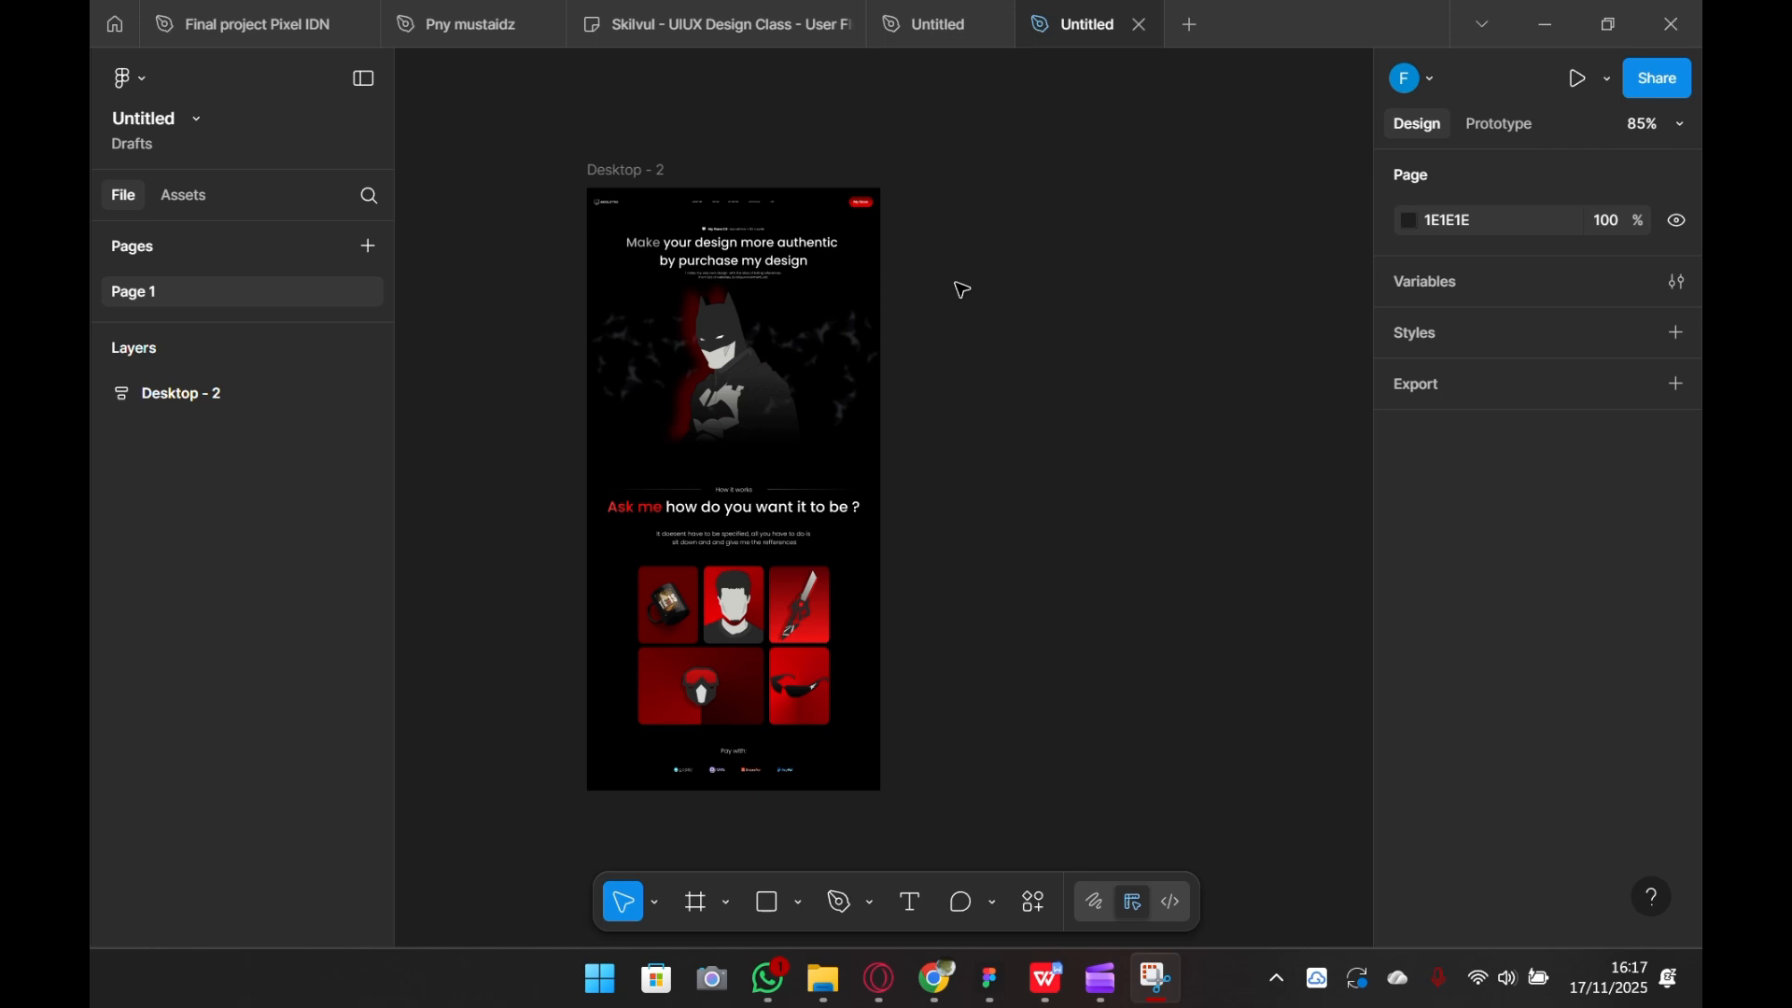
# - Examine the Desktop - 2 landing page design, from its header and hero section to the product grid and payment row
pyautogui.moveTo(1096, 360); pyautogui.dragTo(987, 340)
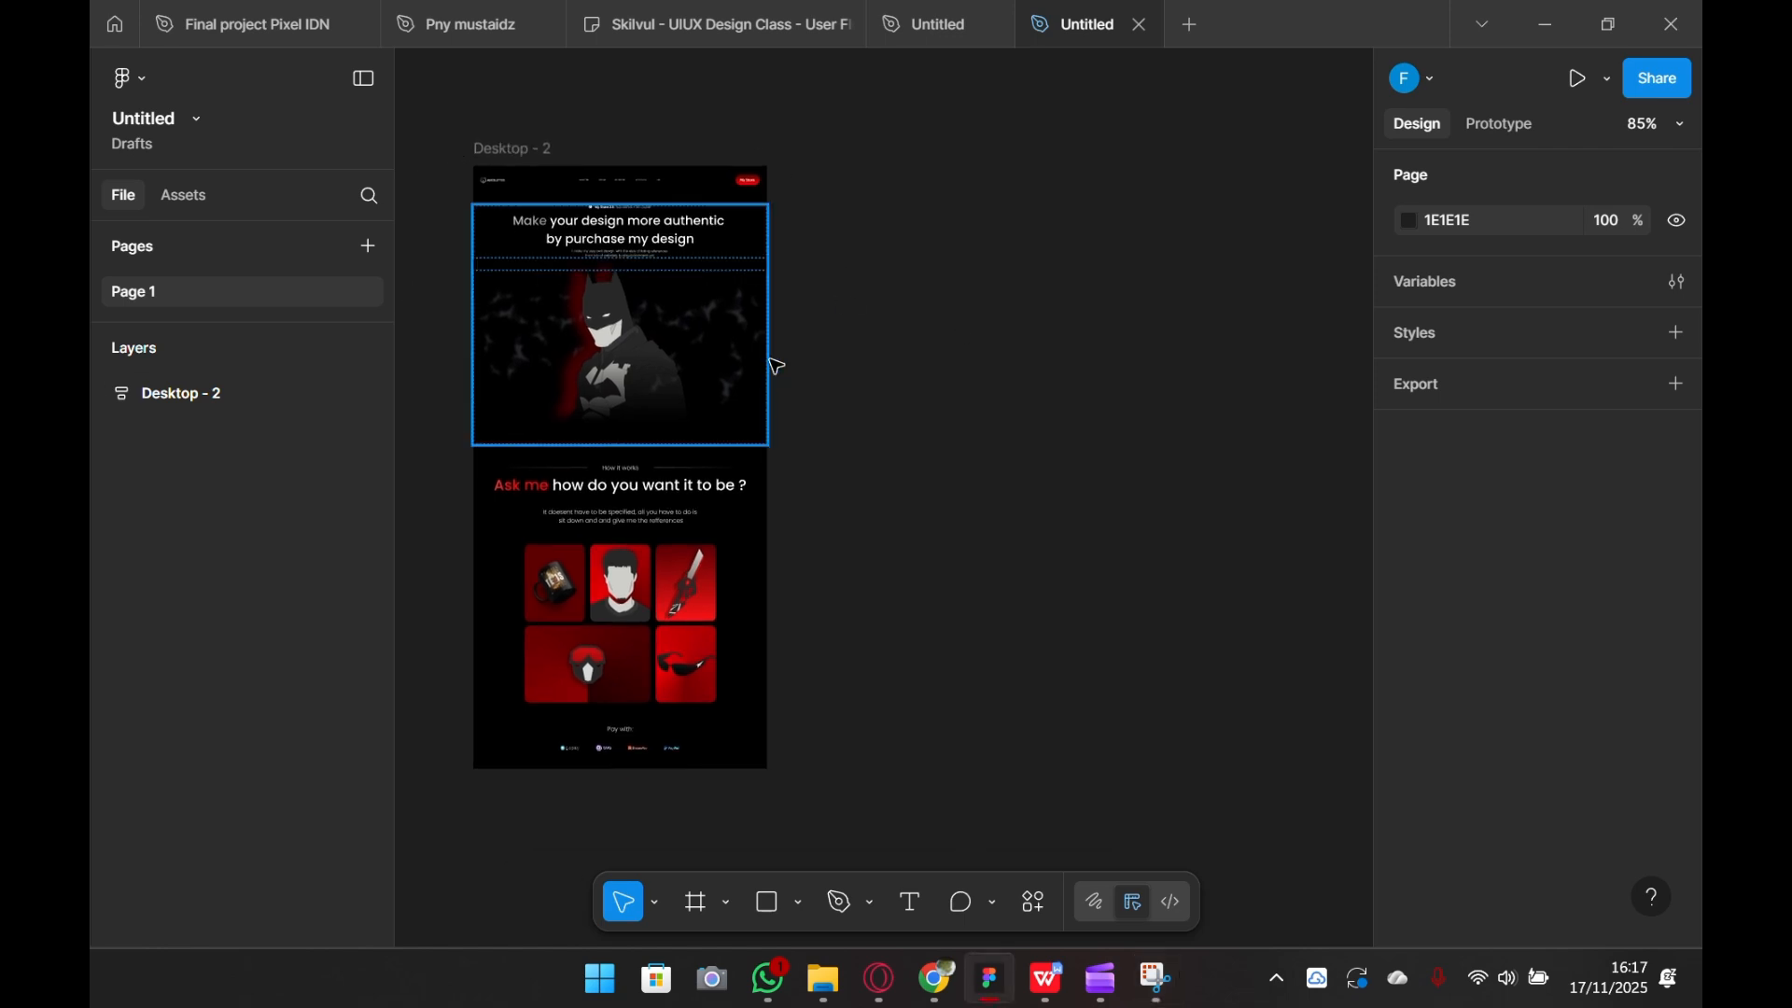
pyautogui.moveTo(776, 364); pyautogui.dragTo(929, 397)
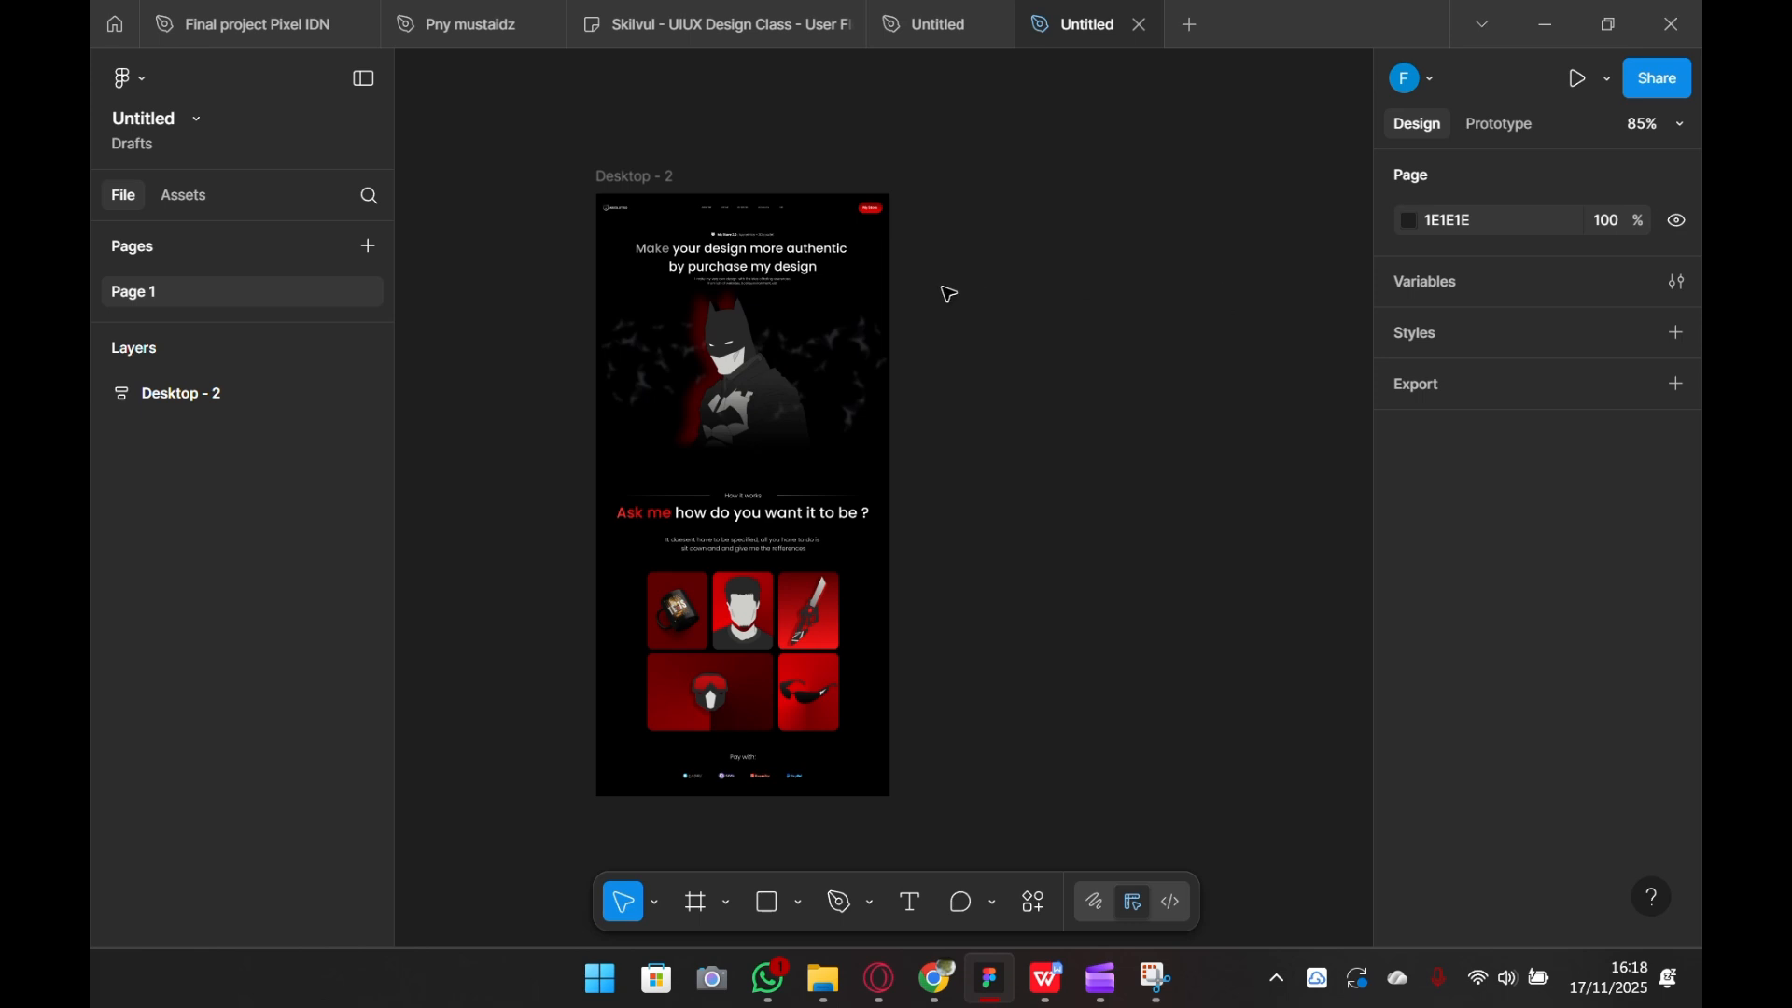
pyautogui.scroll(5, 896, 300)
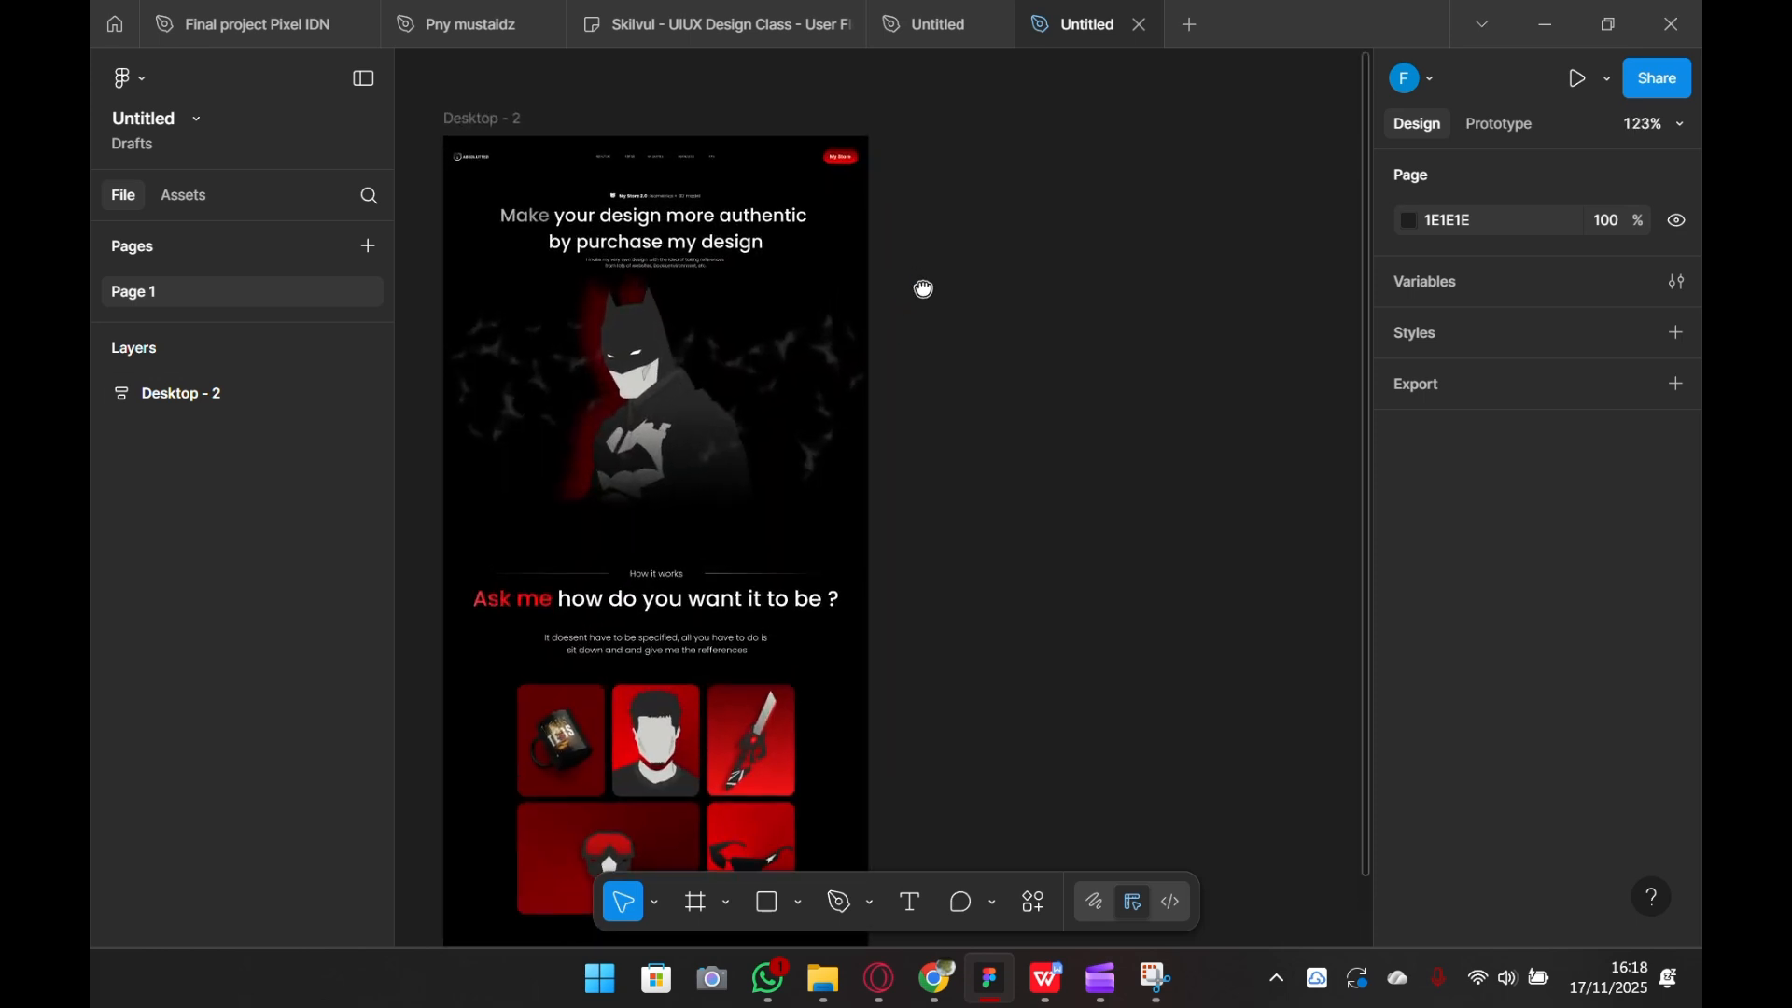
pyautogui.moveTo(924, 289); pyautogui.dragTo(1491, 552)
pyautogui.scroll(5, 1086, 431)
pyautogui.scroll(-5, 1009, 491)
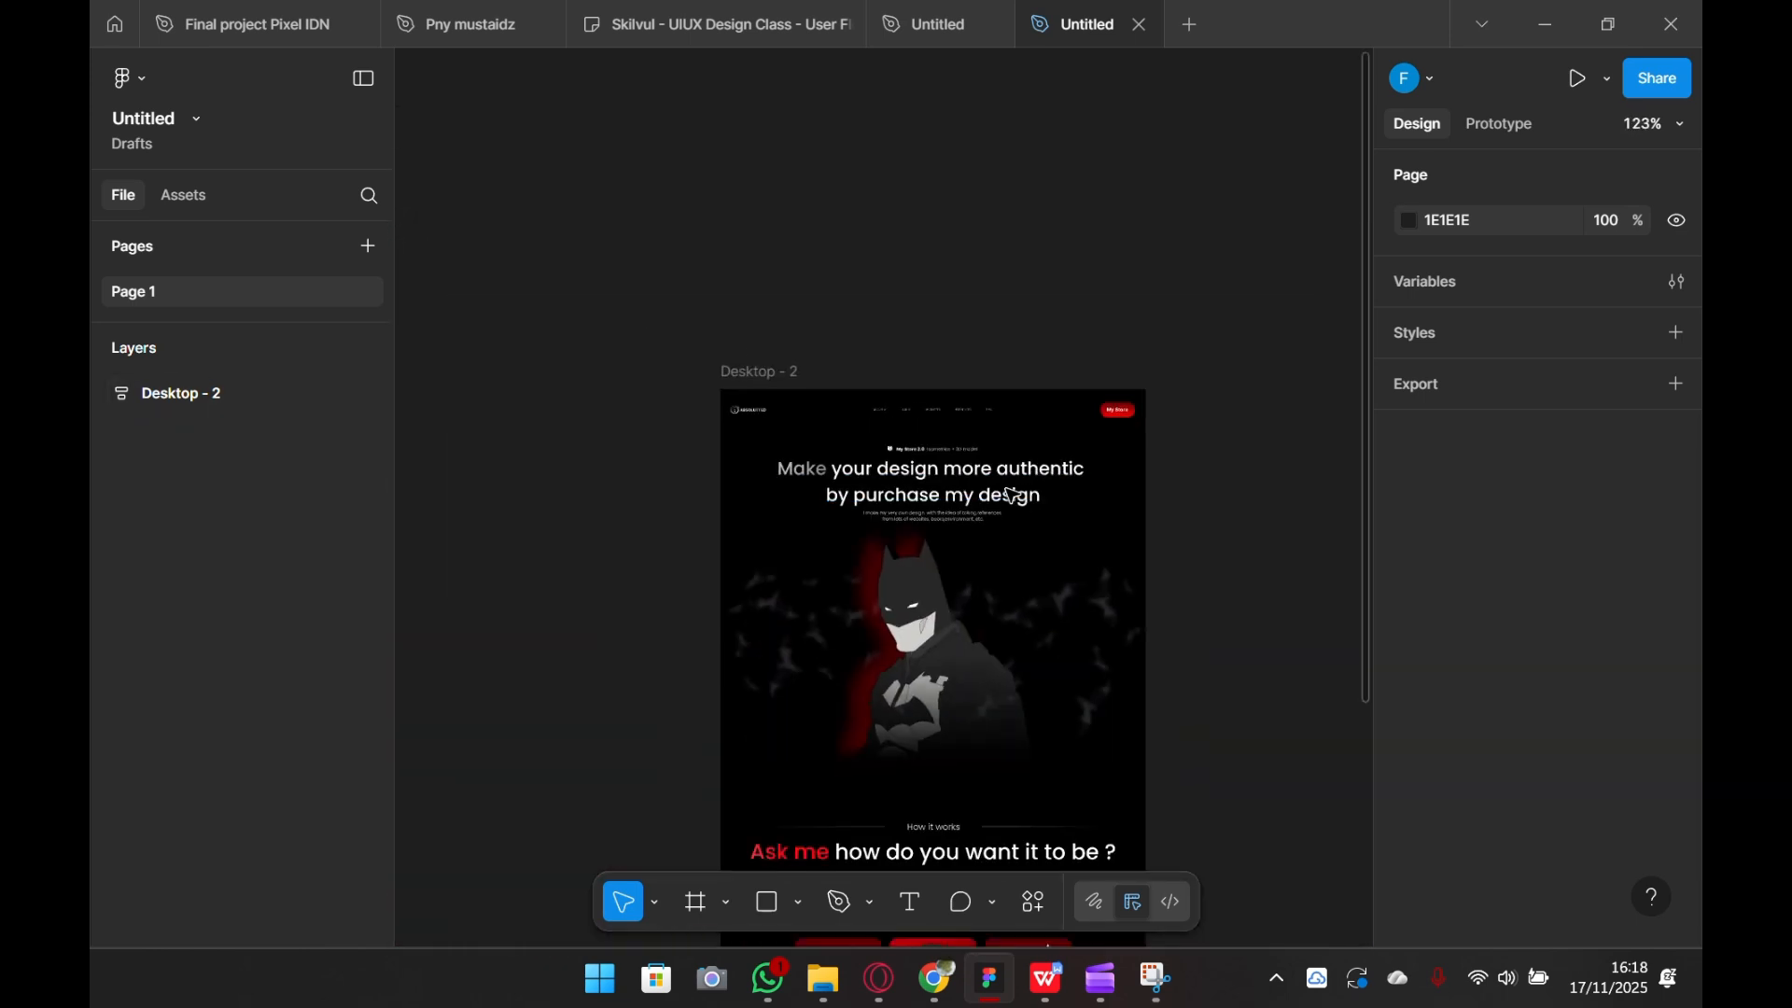
pyautogui.moveTo(1088, 647); pyautogui.dragTo(997, 448)
pyautogui.scroll(-3, 1105, 500)
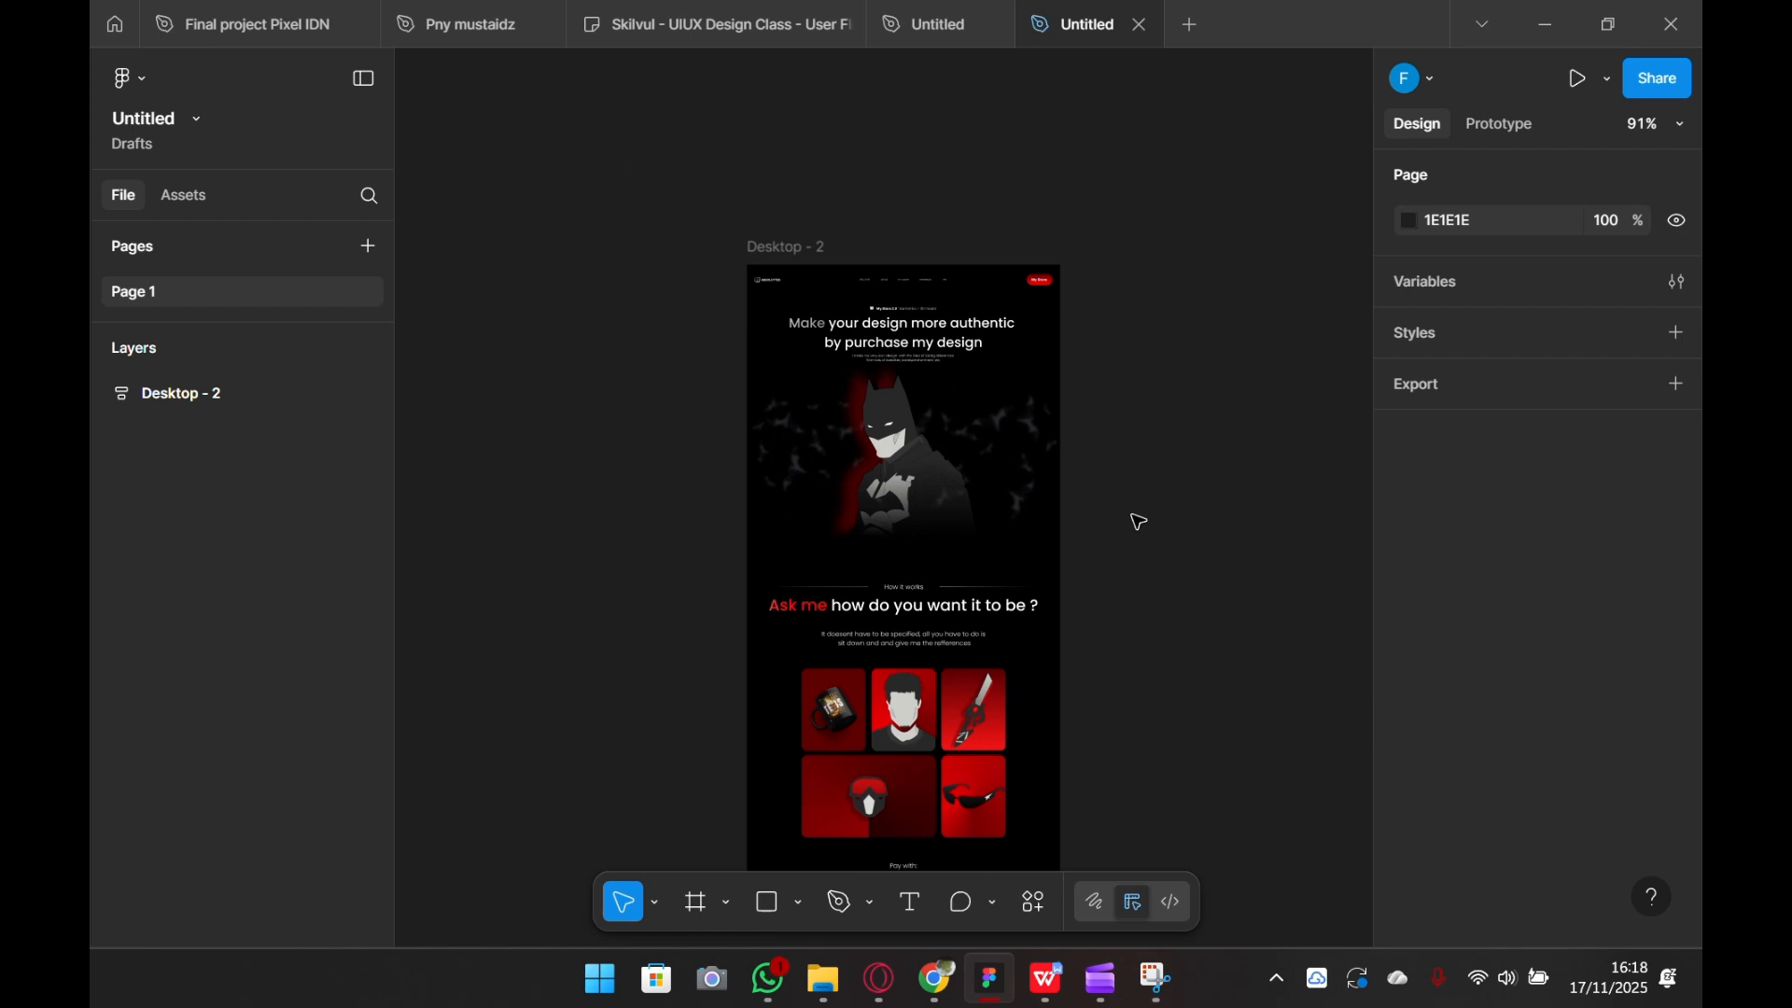
pyautogui.moveTo(1272, 520); pyautogui.dragTo(1028, 388)
pyautogui.scroll(-2, 1027, 387)
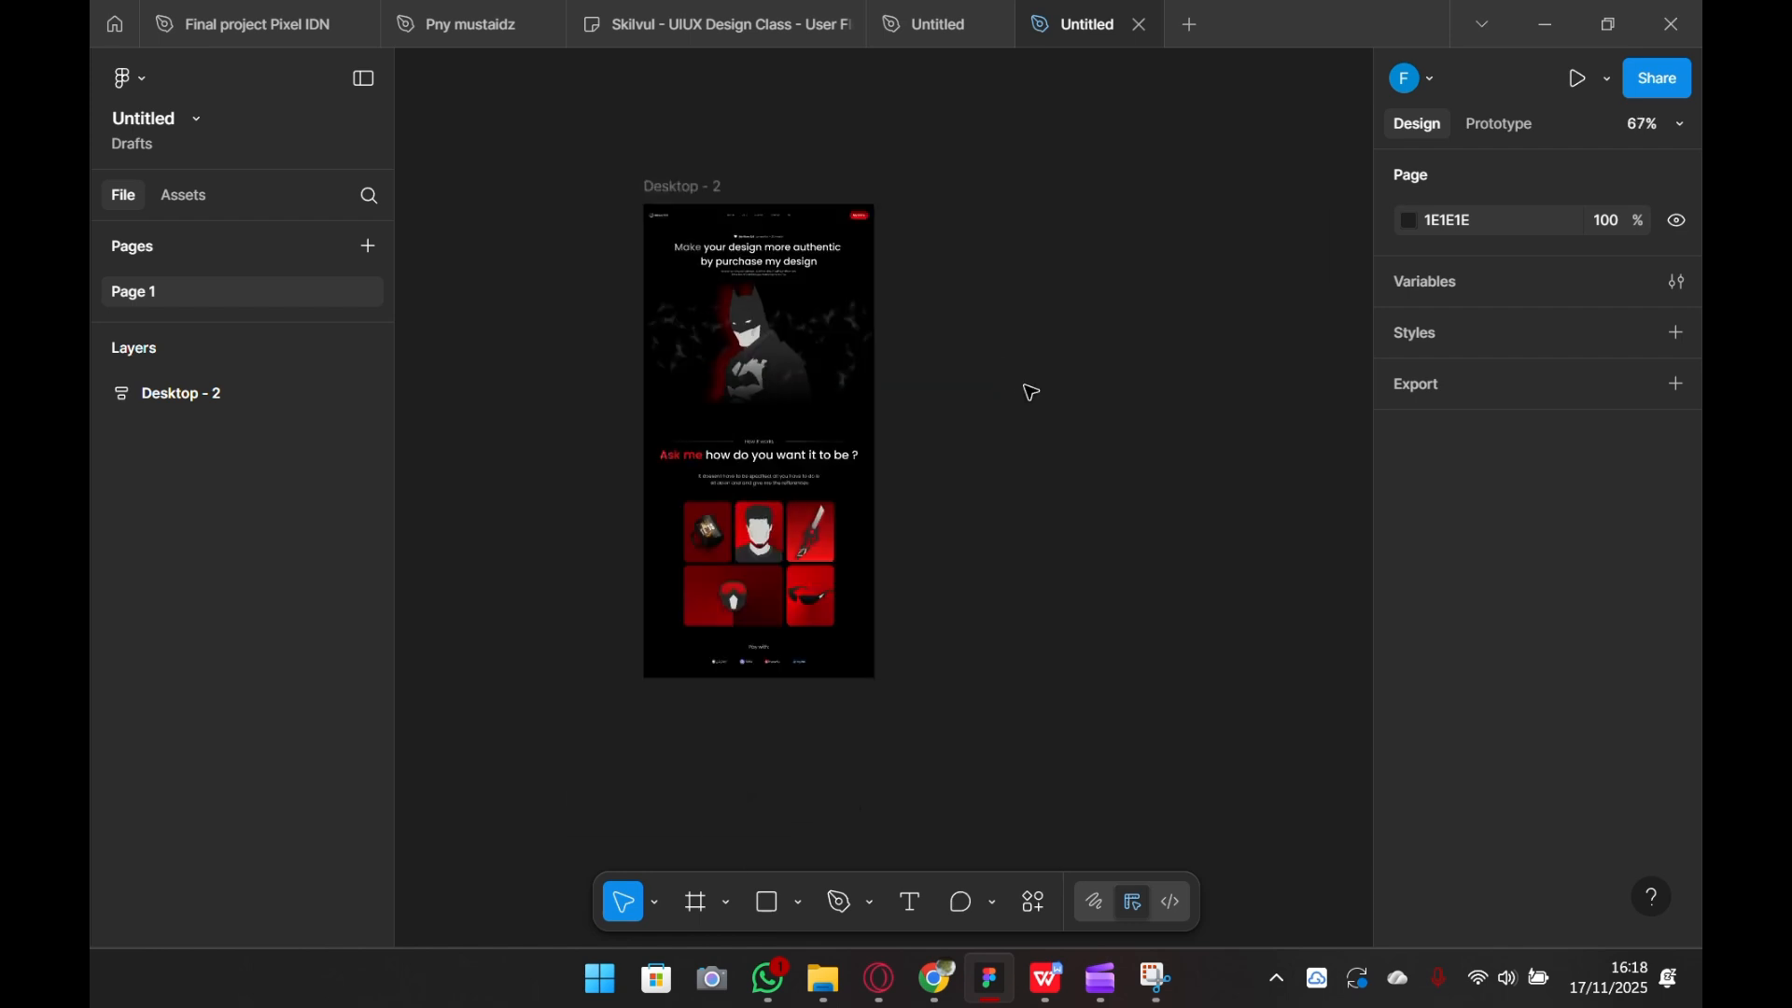
pyautogui.scroll(5, 968, 354)
pyautogui.moveTo(880, 276); pyautogui.dragTo(1254, 487)
pyautogui.scroll(3, 1120, 292)
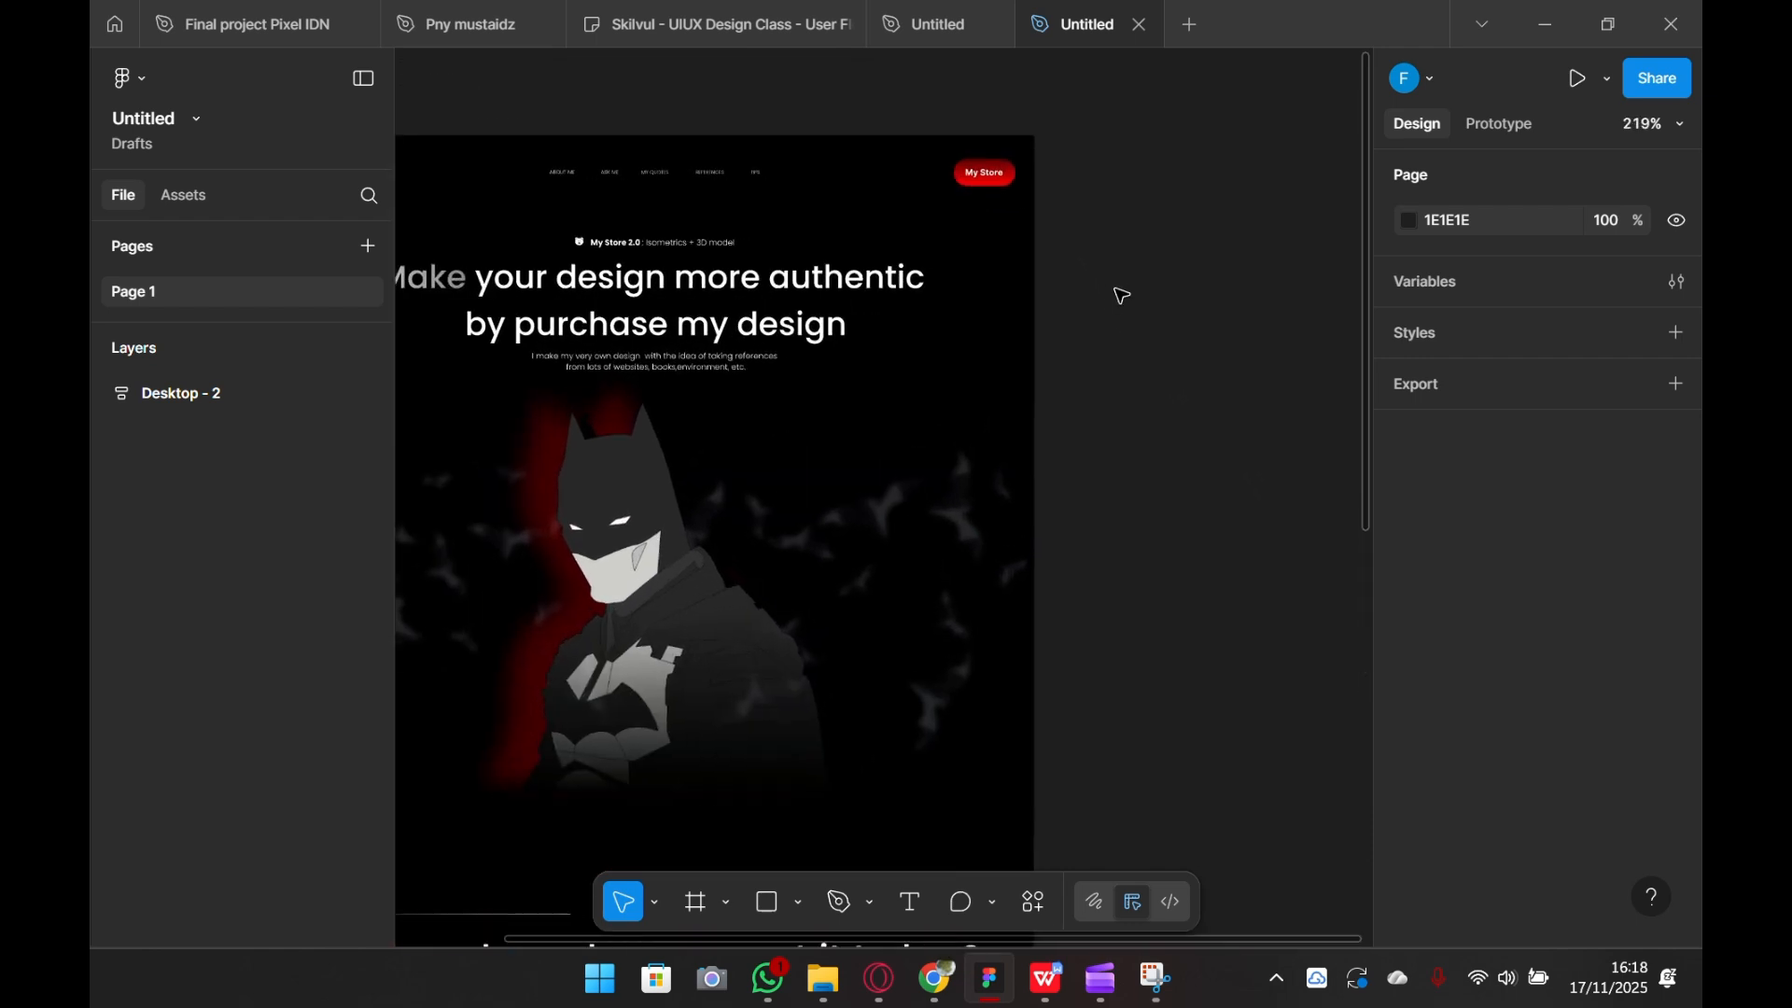
pyautogui.scroll(-1, 1252, 360)
pyautogui.click(425, 221)
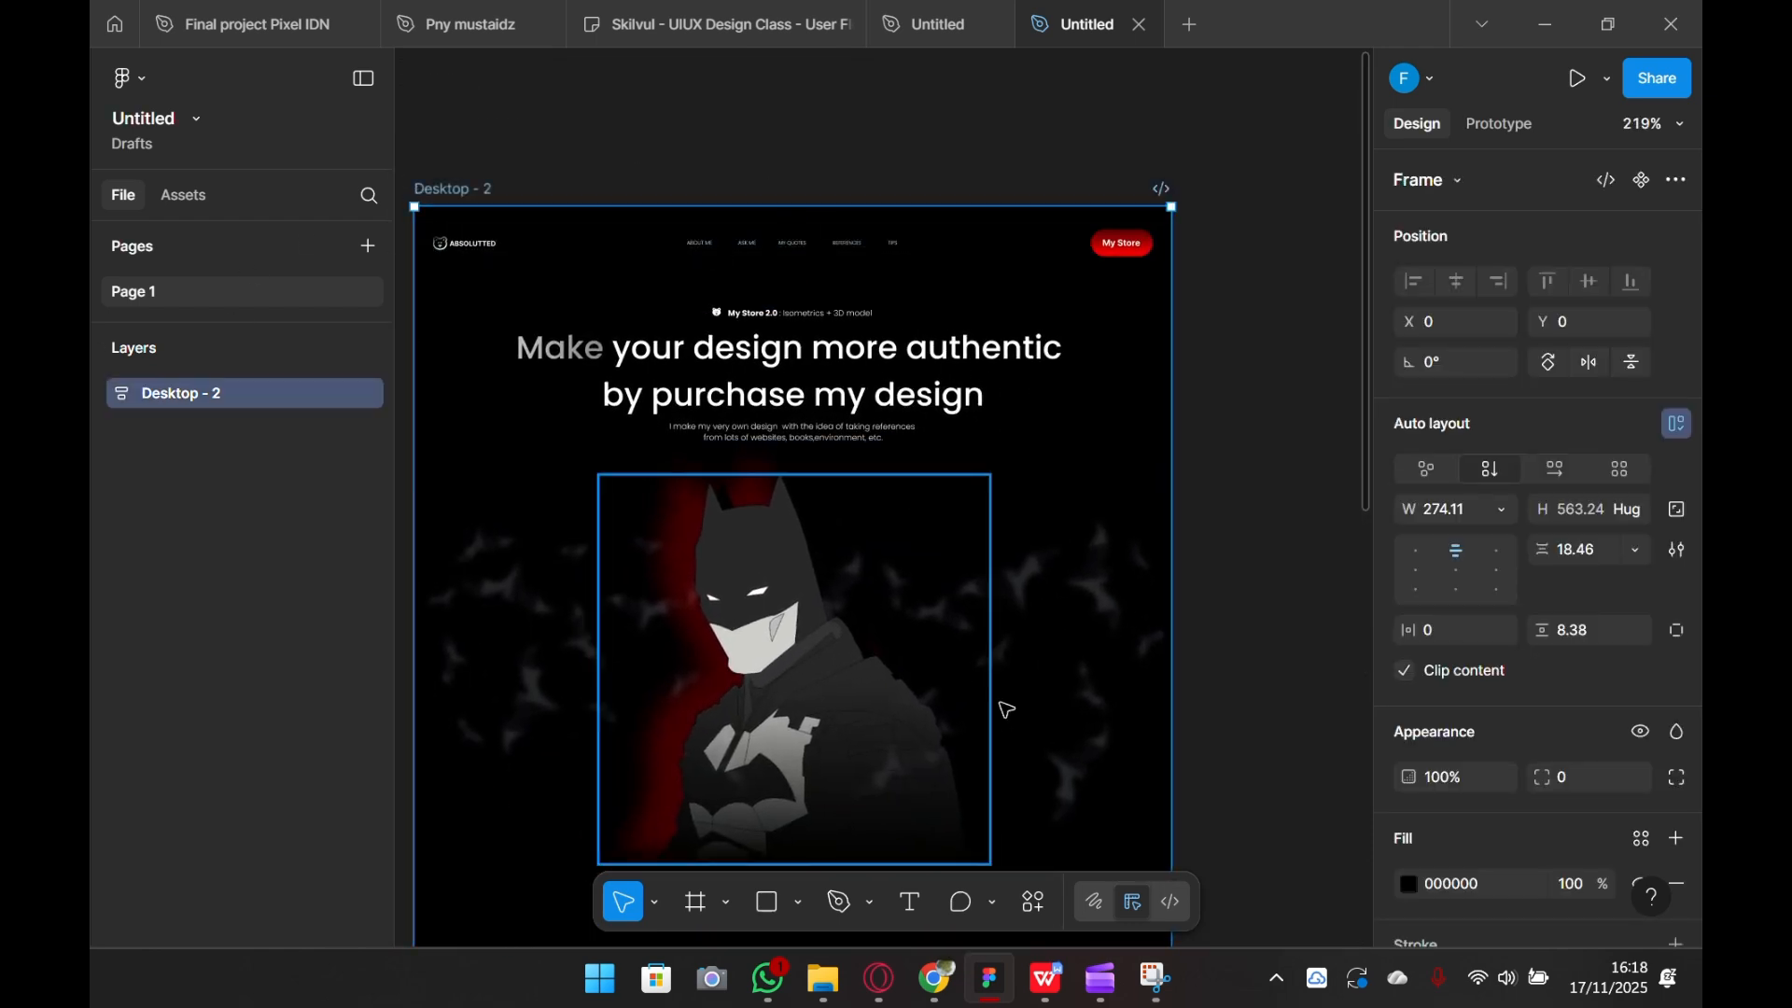
pyautogui.scroll(-5, 999, 709)
pyautogui.scroll(-3, 1155, 691)
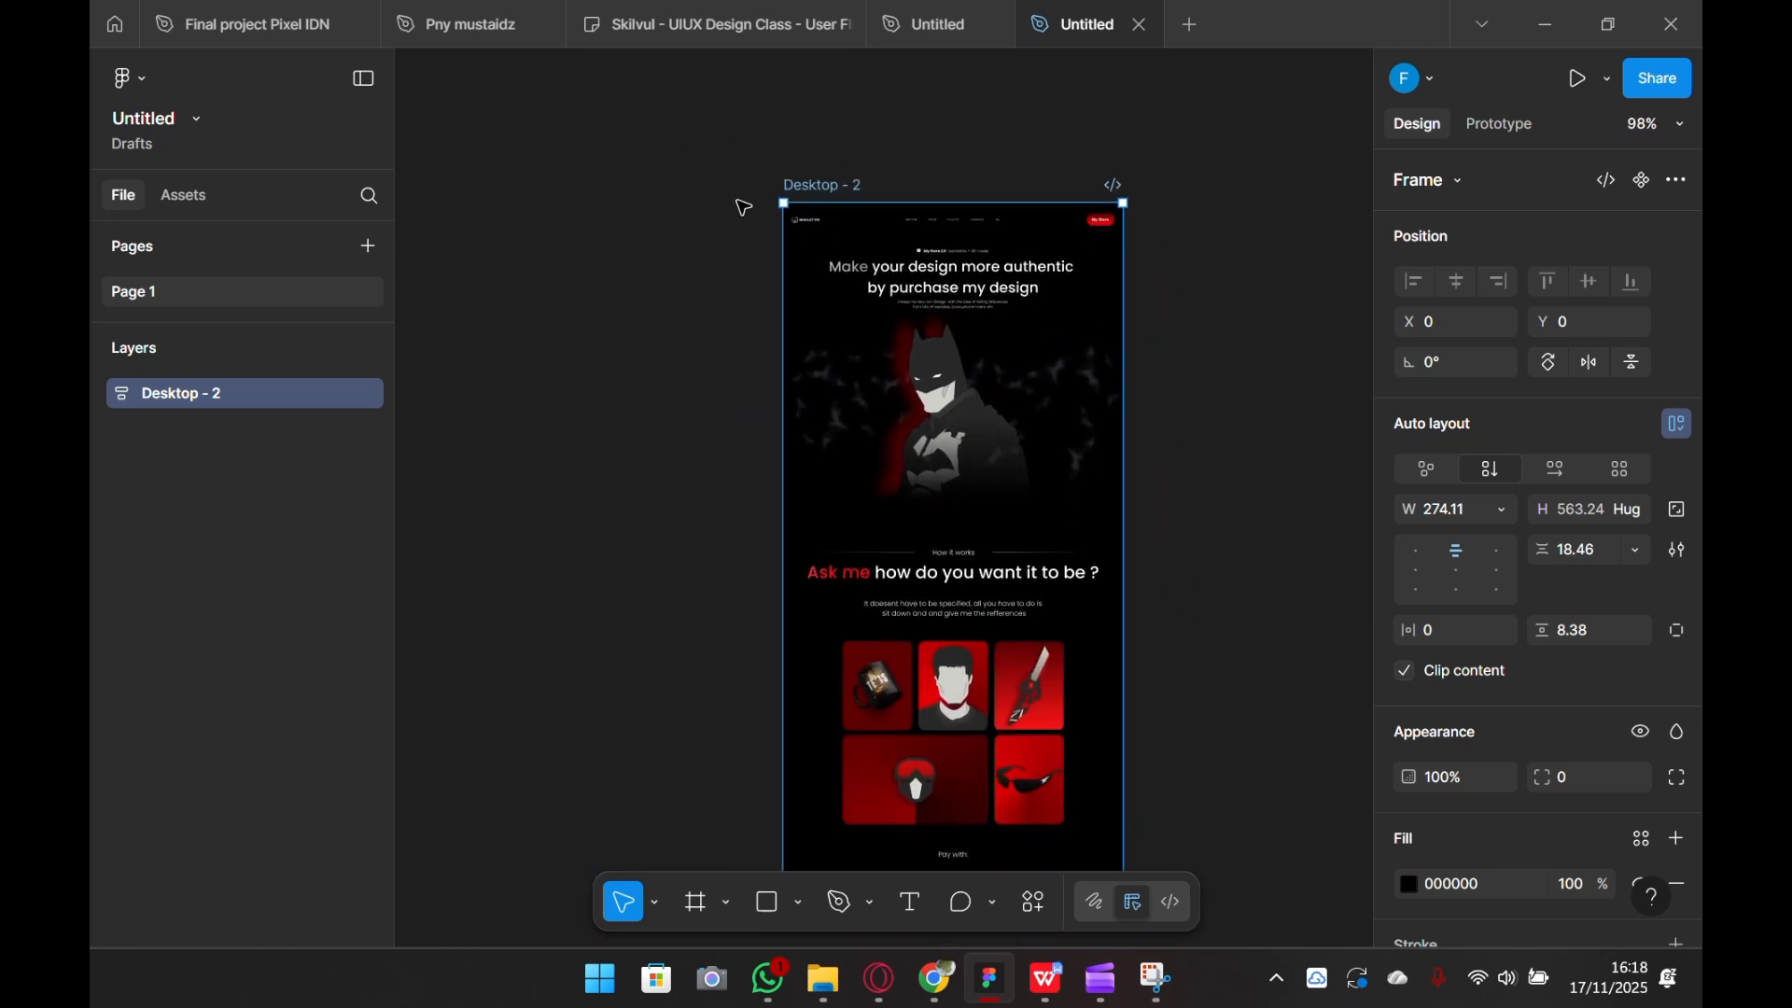
pyautogui.hscroll(6, 1210, 414)
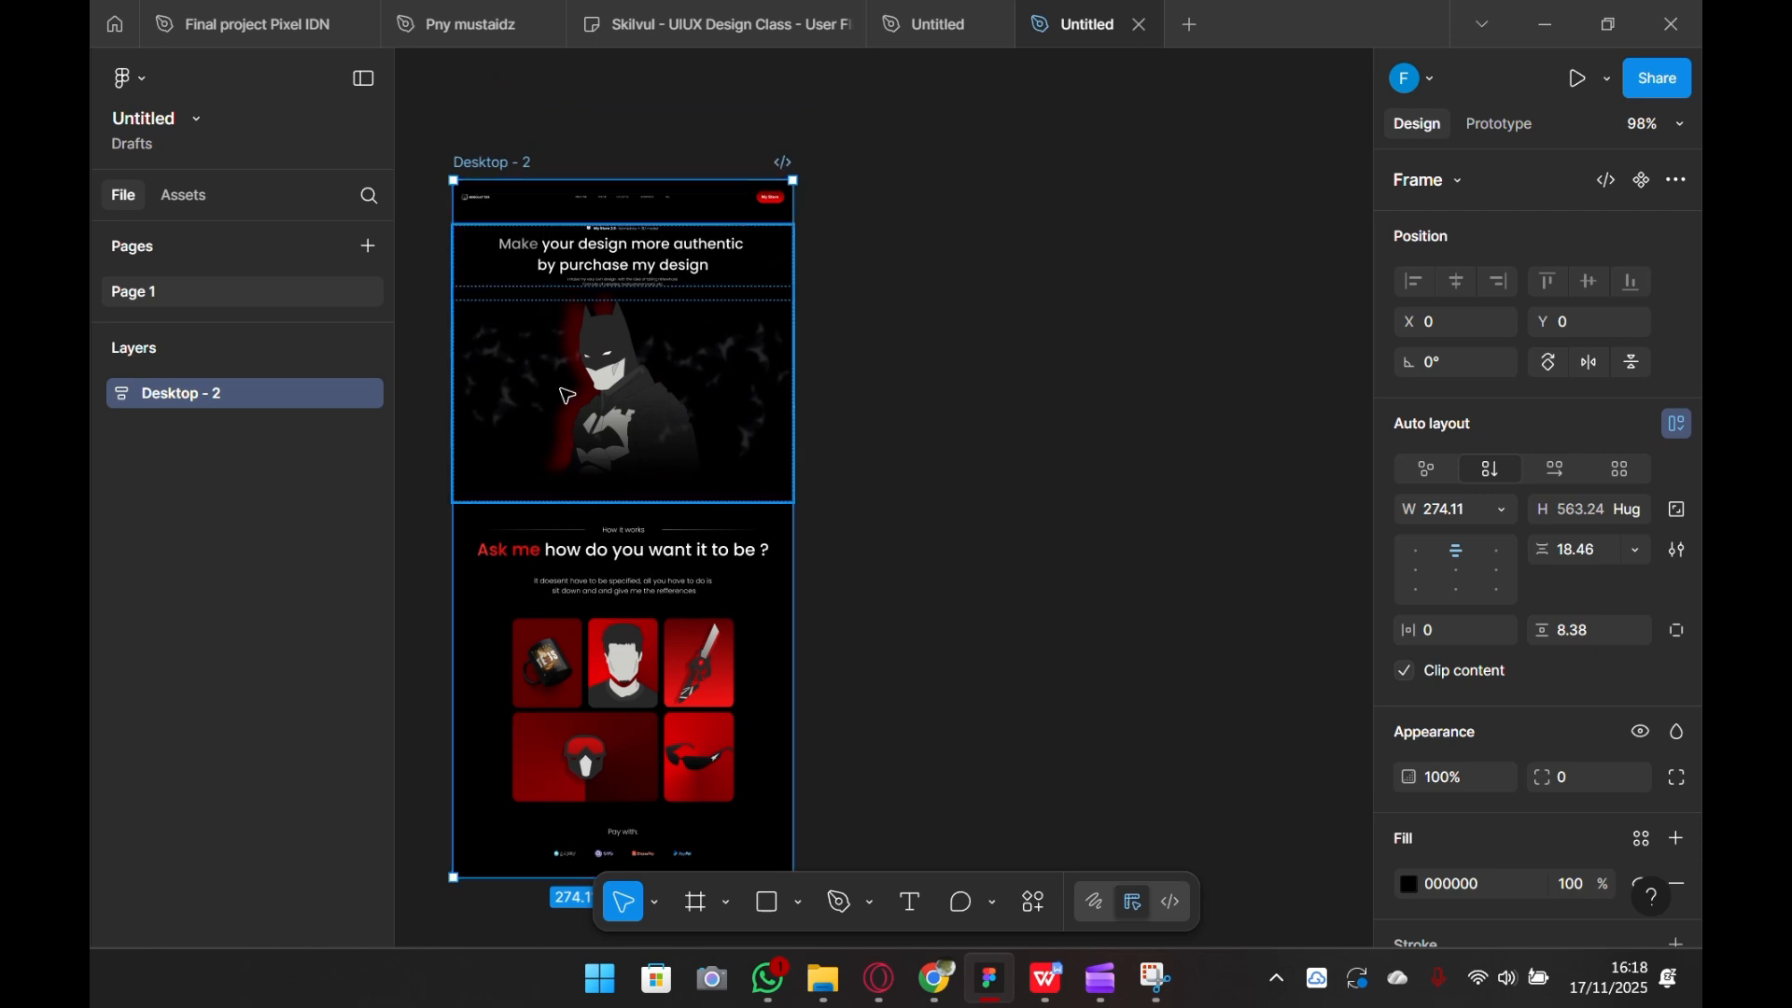
pyautogui.click(1094, 452)
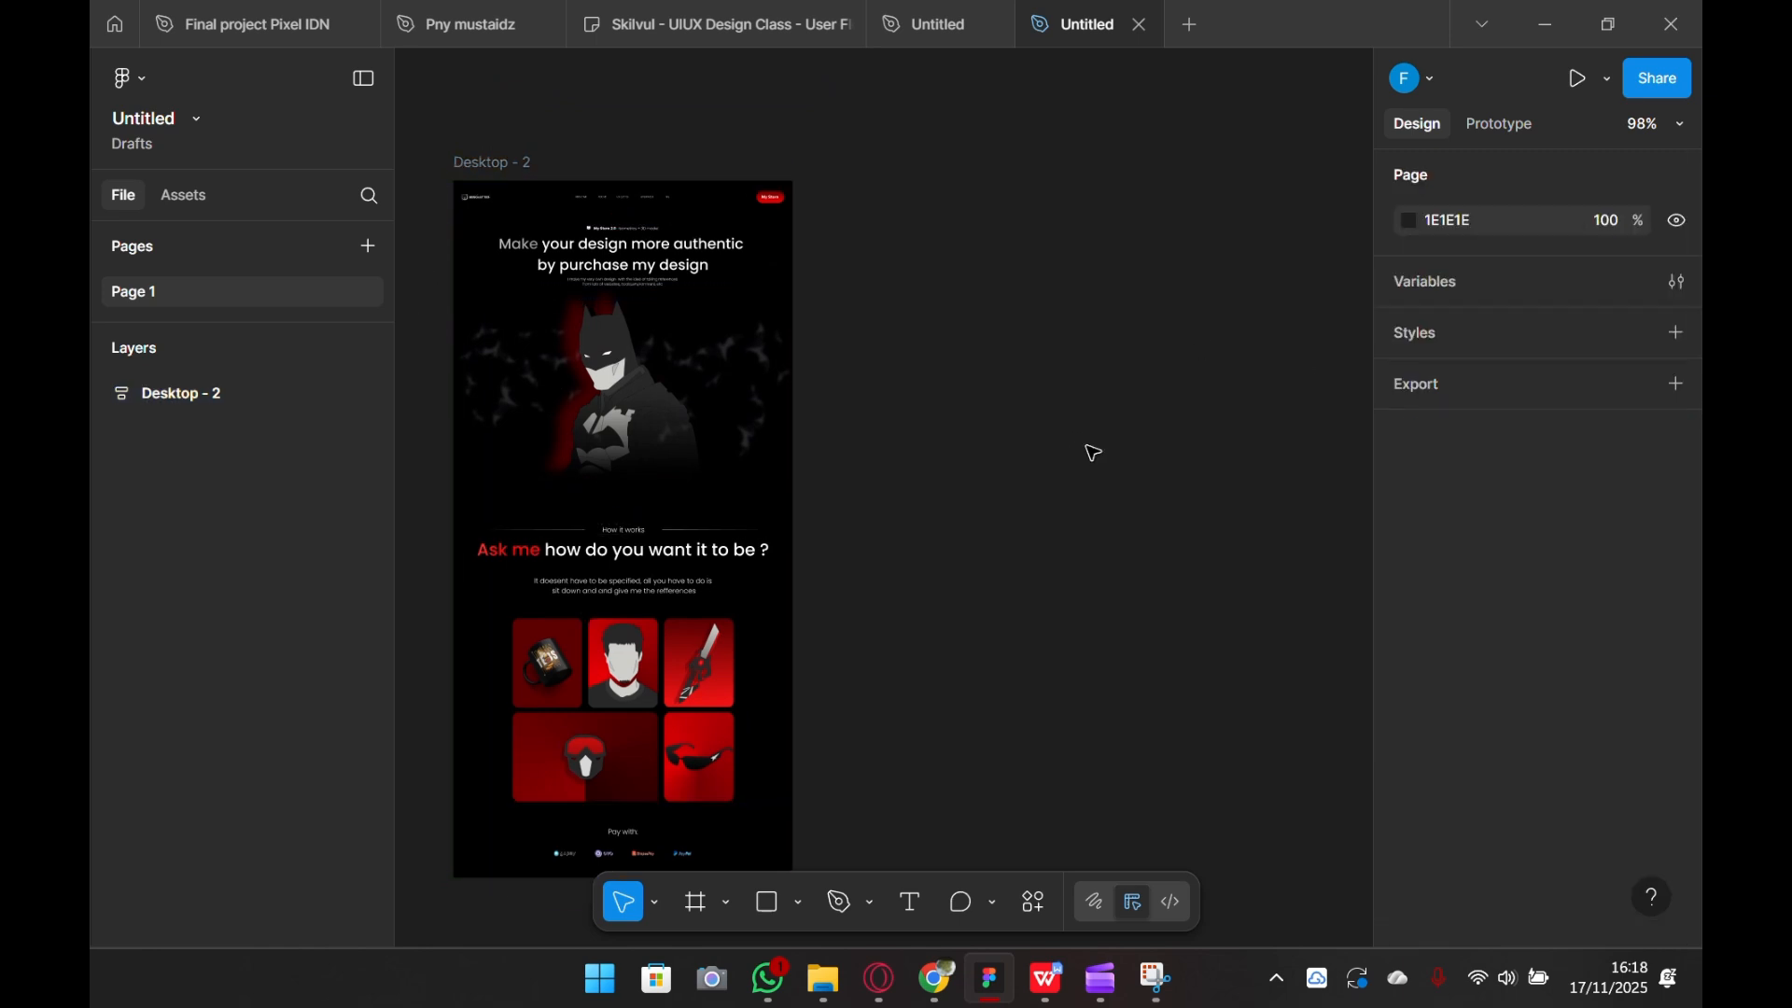
pyautogui.moveTo(894, 398); pyautogui.dragTo(1111, 436)
pyautogui.scroll(5, 1112, 436)
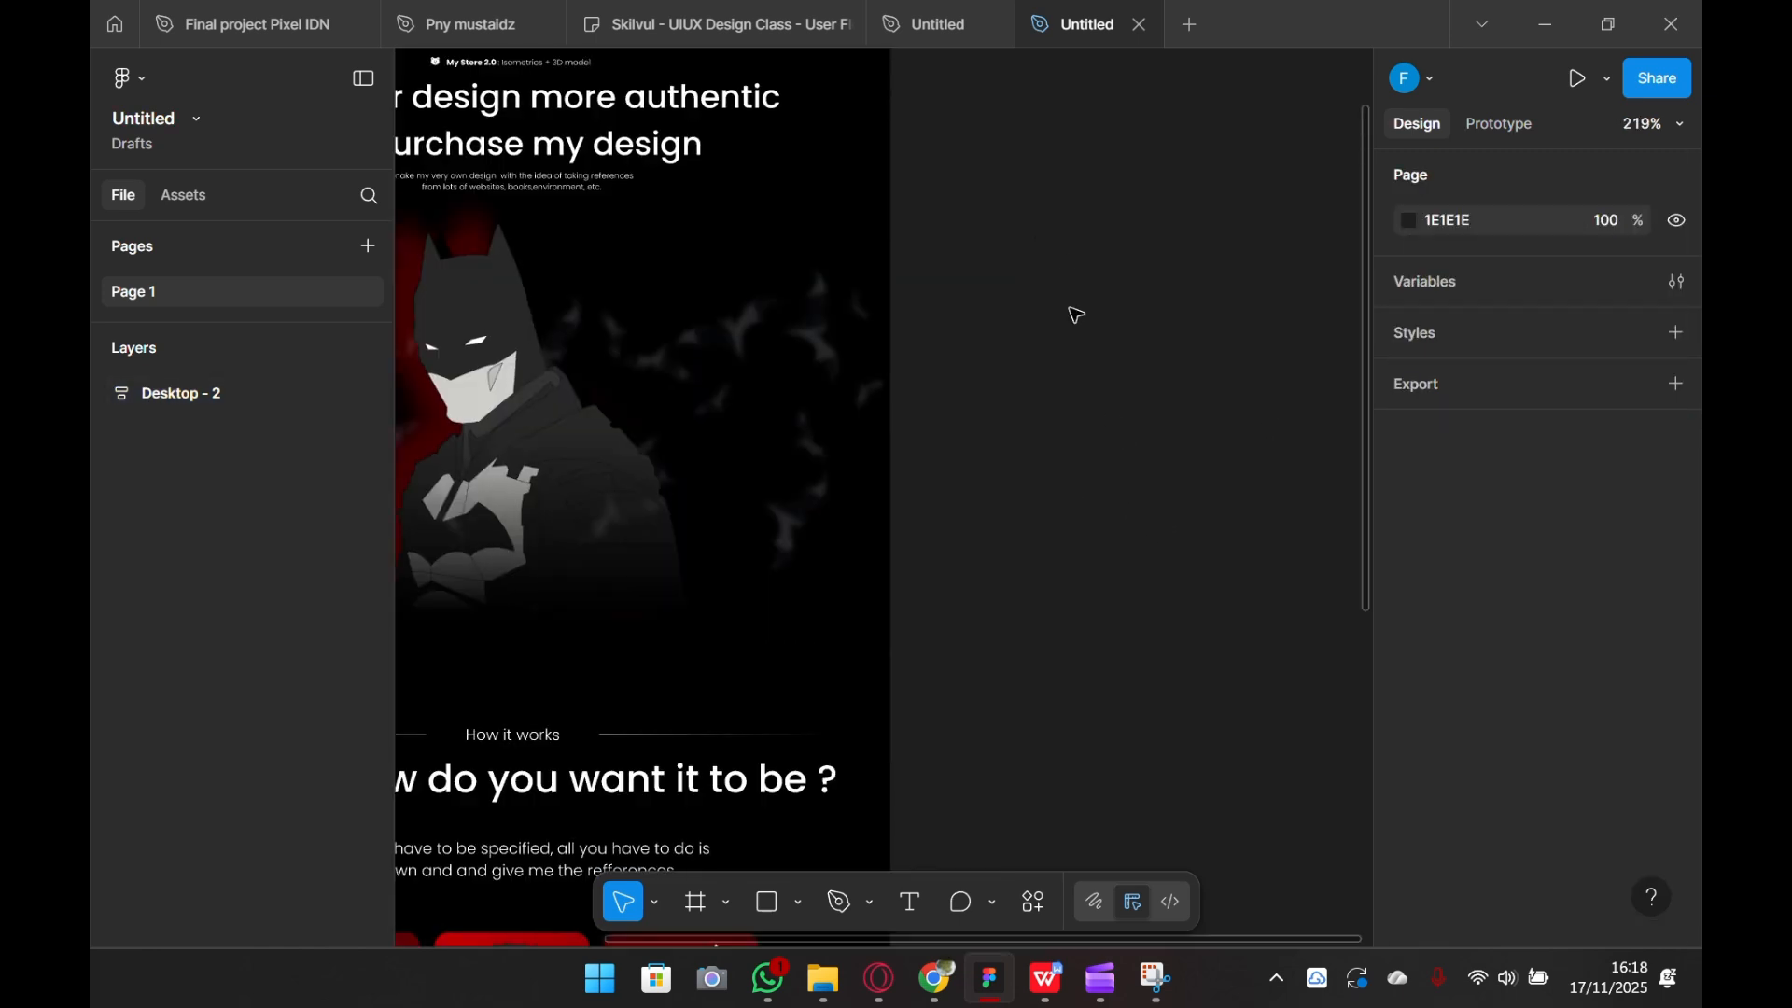
pyautogui.moveTo(1085, 266); pyautogui.dragTo(1284, 409)
pyautogui.scroll(2, 1184, 295)
pyautogui.moveTo(1183, 295); pyautogui.dragTo(1256, 429)
pyautogui.scroll(2, 1257, 429)
pyautogui.moveTo(1119, 287); pyautogui.dragTo(1303, 376)
pyautogui.scroll(-1, 766, 379)
pyautogui.scroll(-2, 766, 379)
pyautogui.moveTo(781, 388); pyautogui.dragTo(1042, 380)
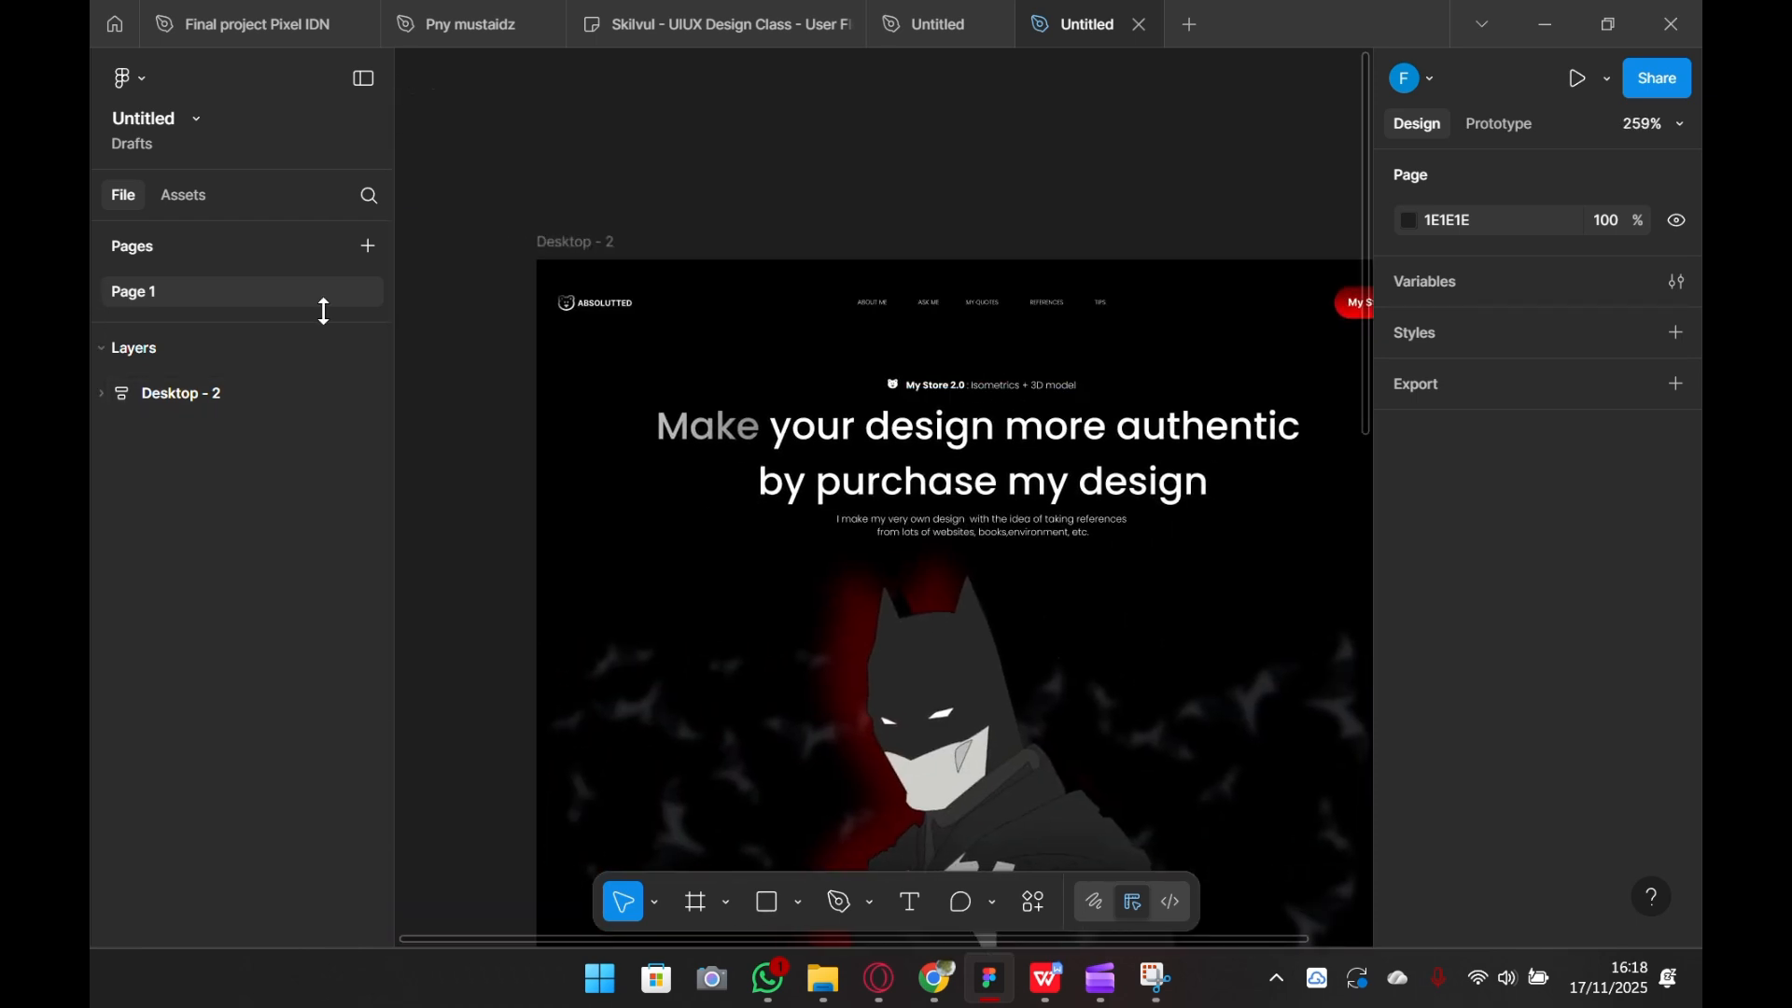
pyautogui.scroll(-1, 1111, 704)
pyautogui.scroll(-5, 1190, 770)
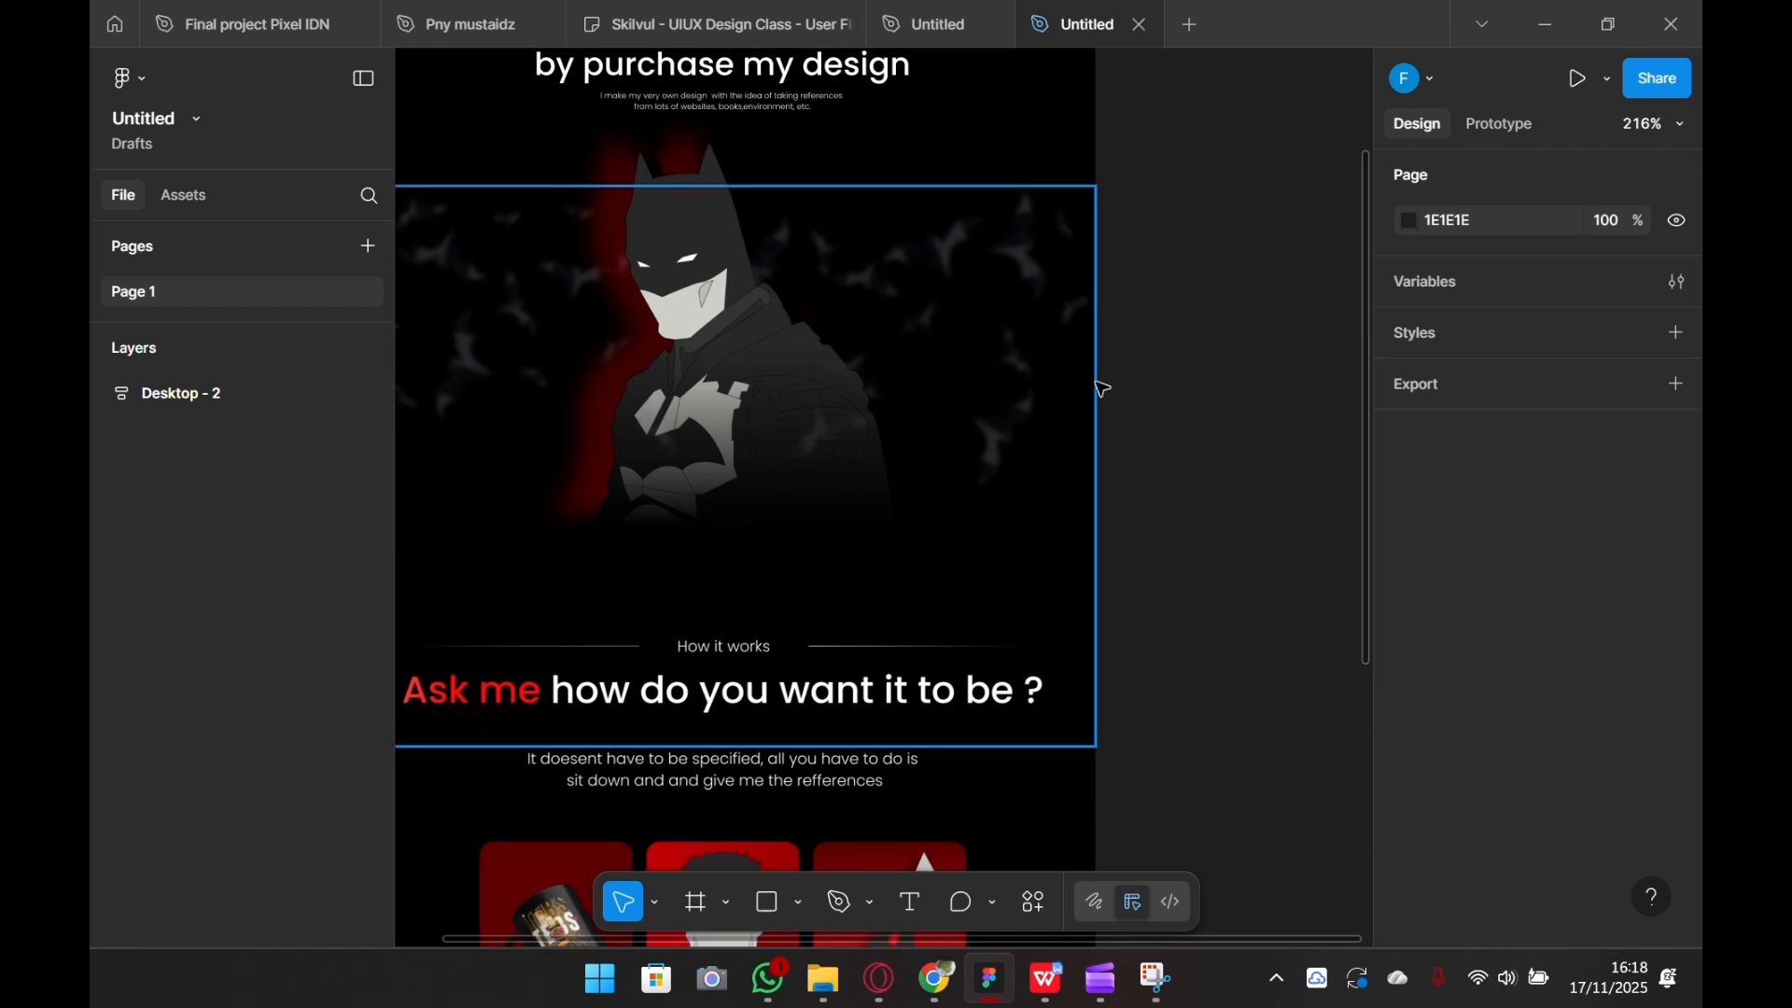
pyautogui.scroll(-3, 1195, 547)
pyautogui.scroll(-4, 1013, 525)
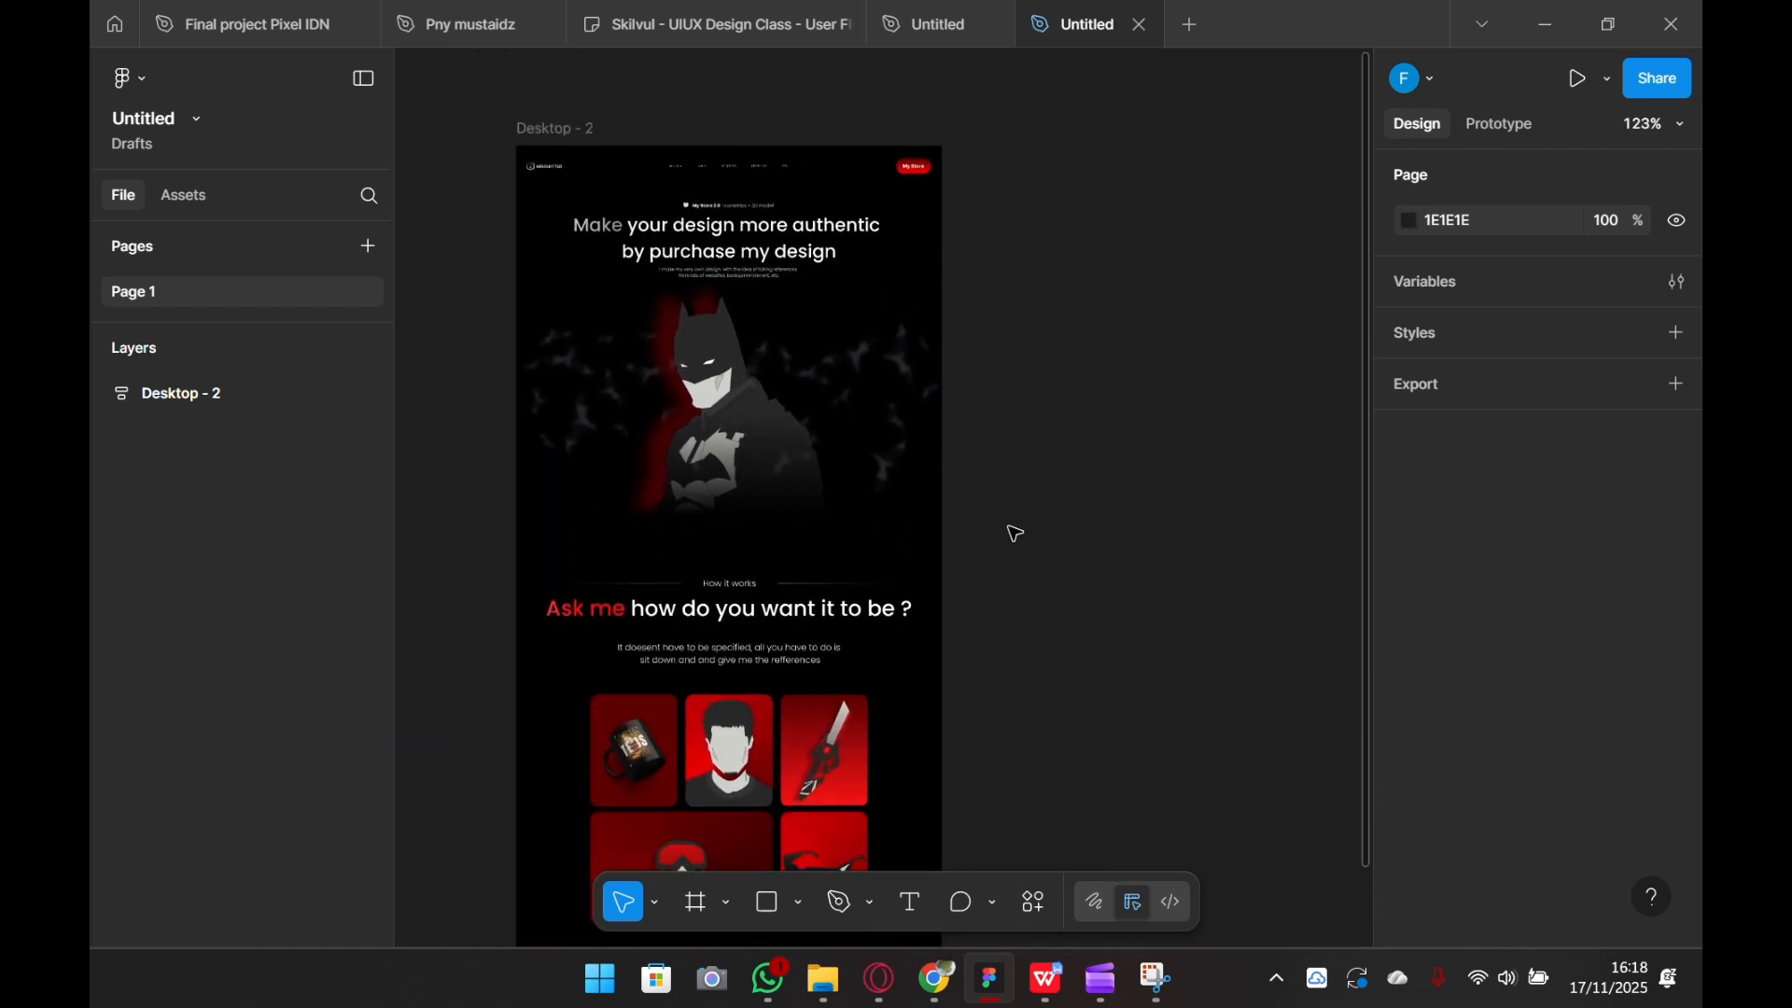
pyautogui.moveTo(1151, 459); pyautogui.dragTo(989, 473)
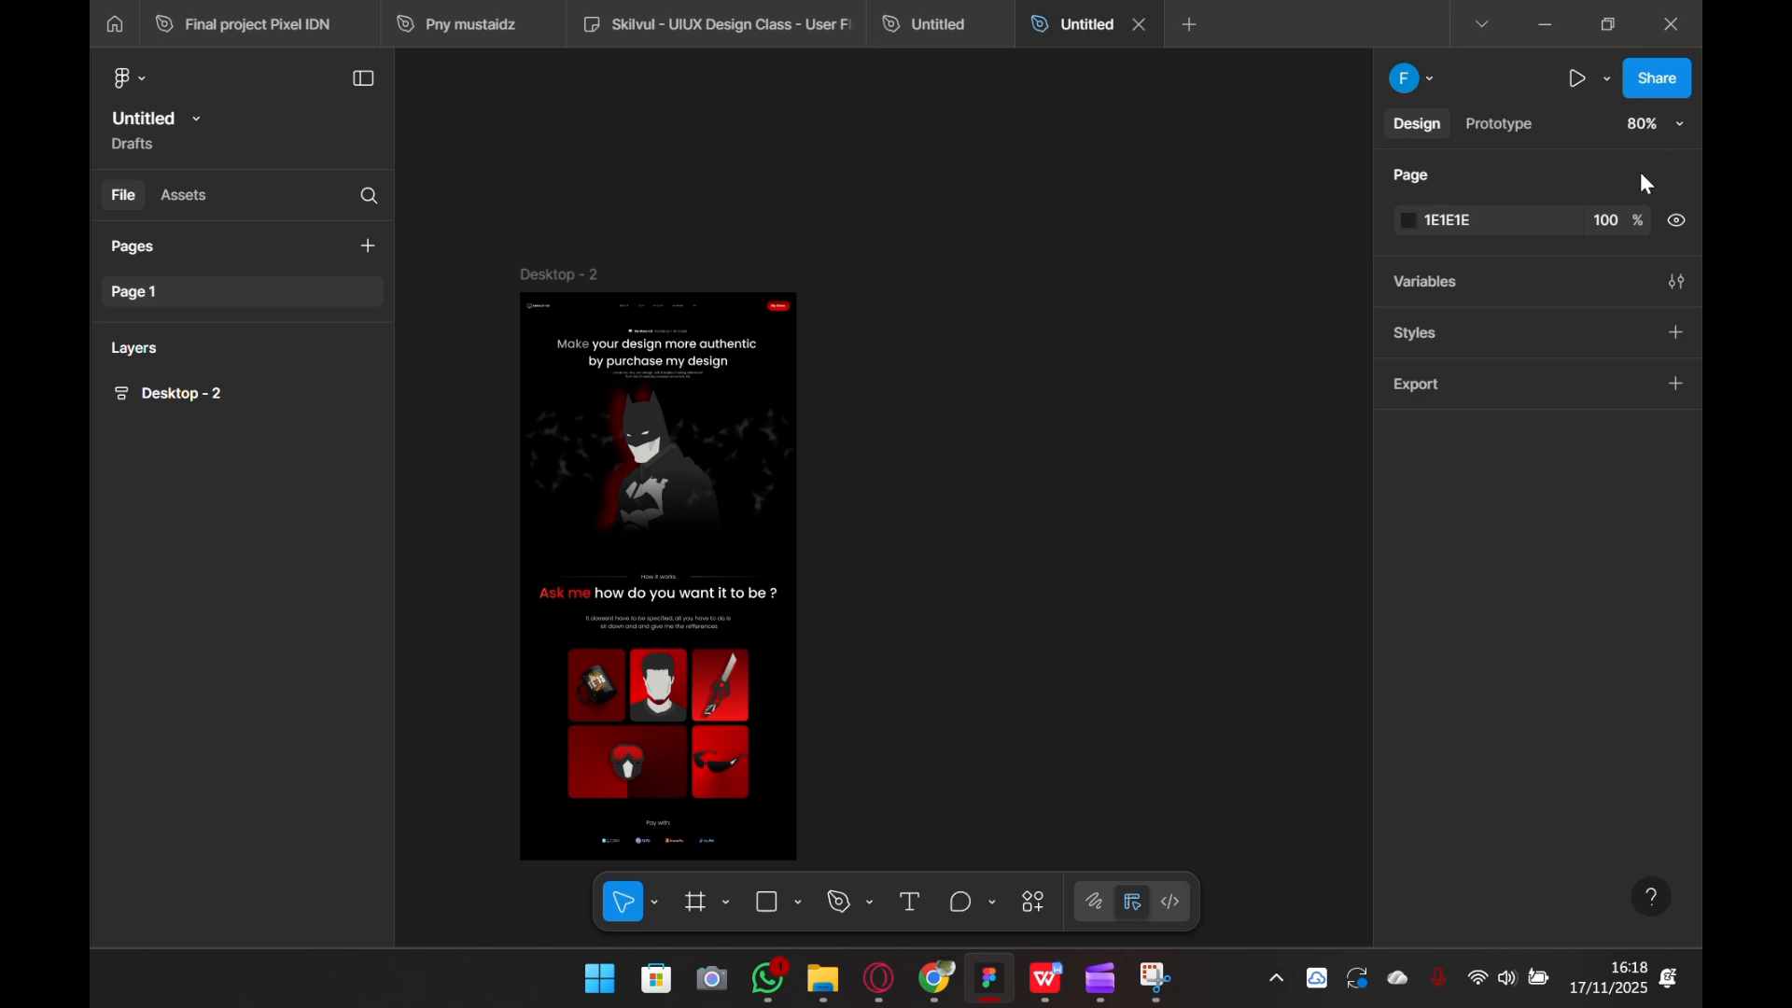
# - Create a color variable in the file's variables, then close the variables window
pyautogui.click(1681, 284)
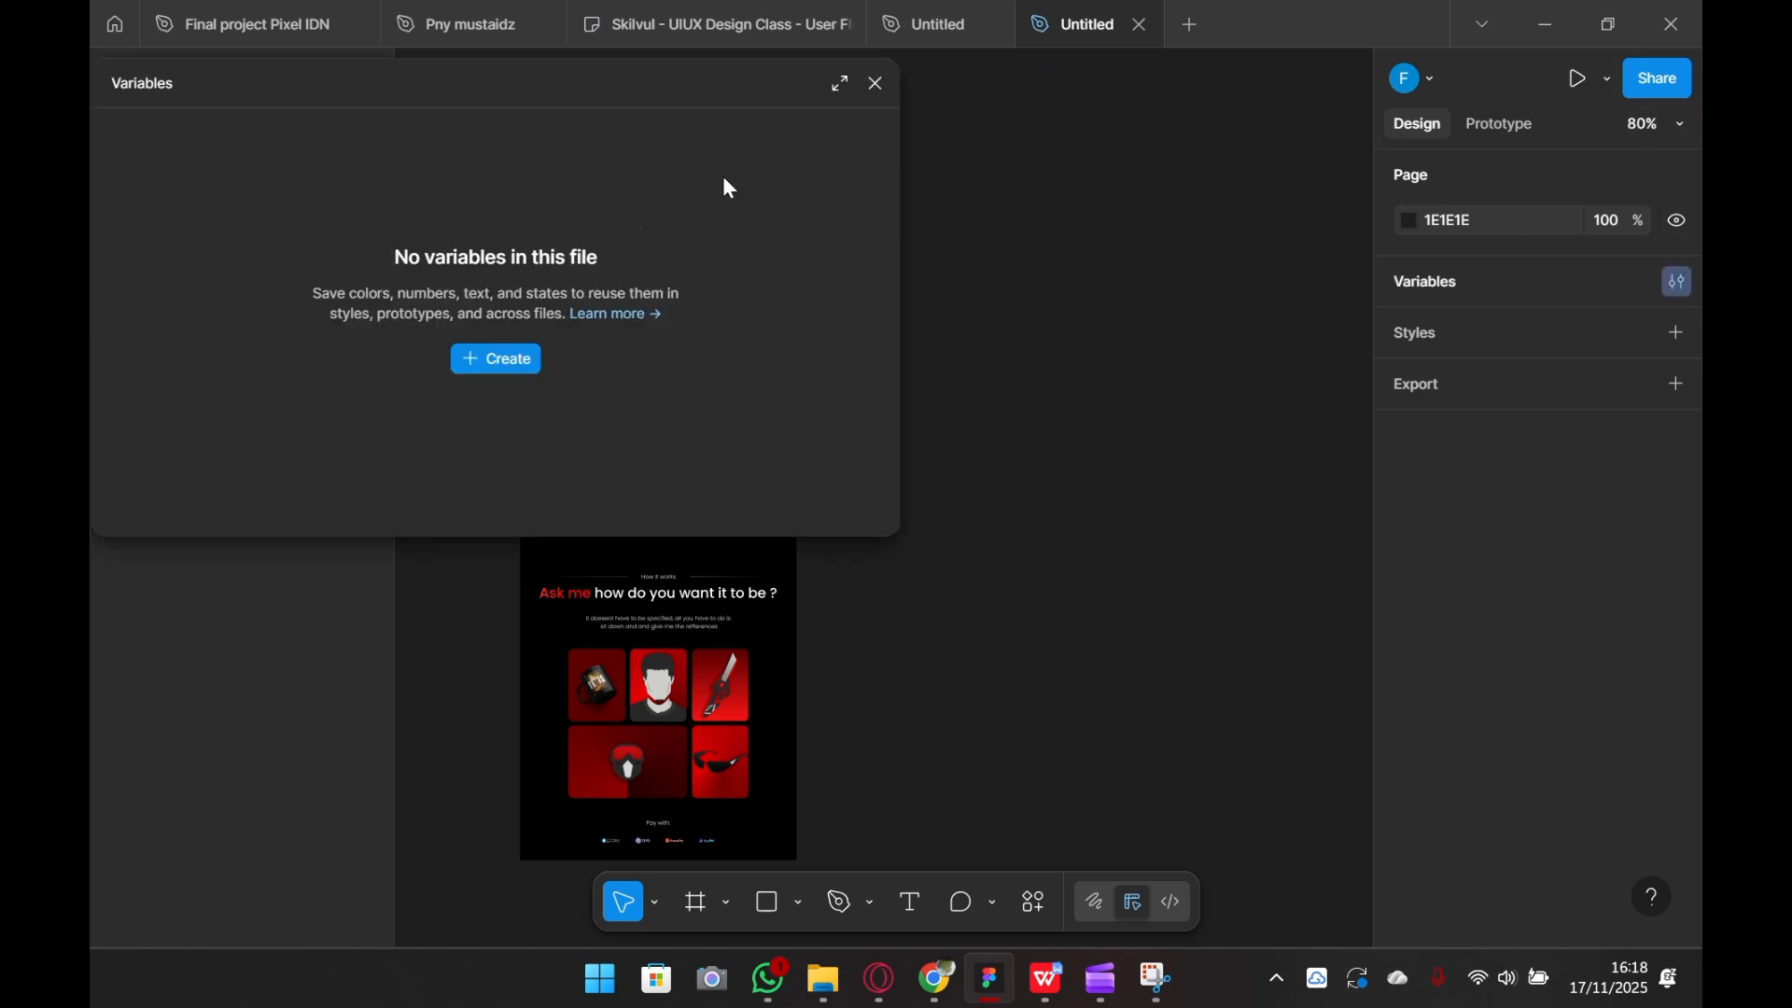
pyautogui.click(510, 361)
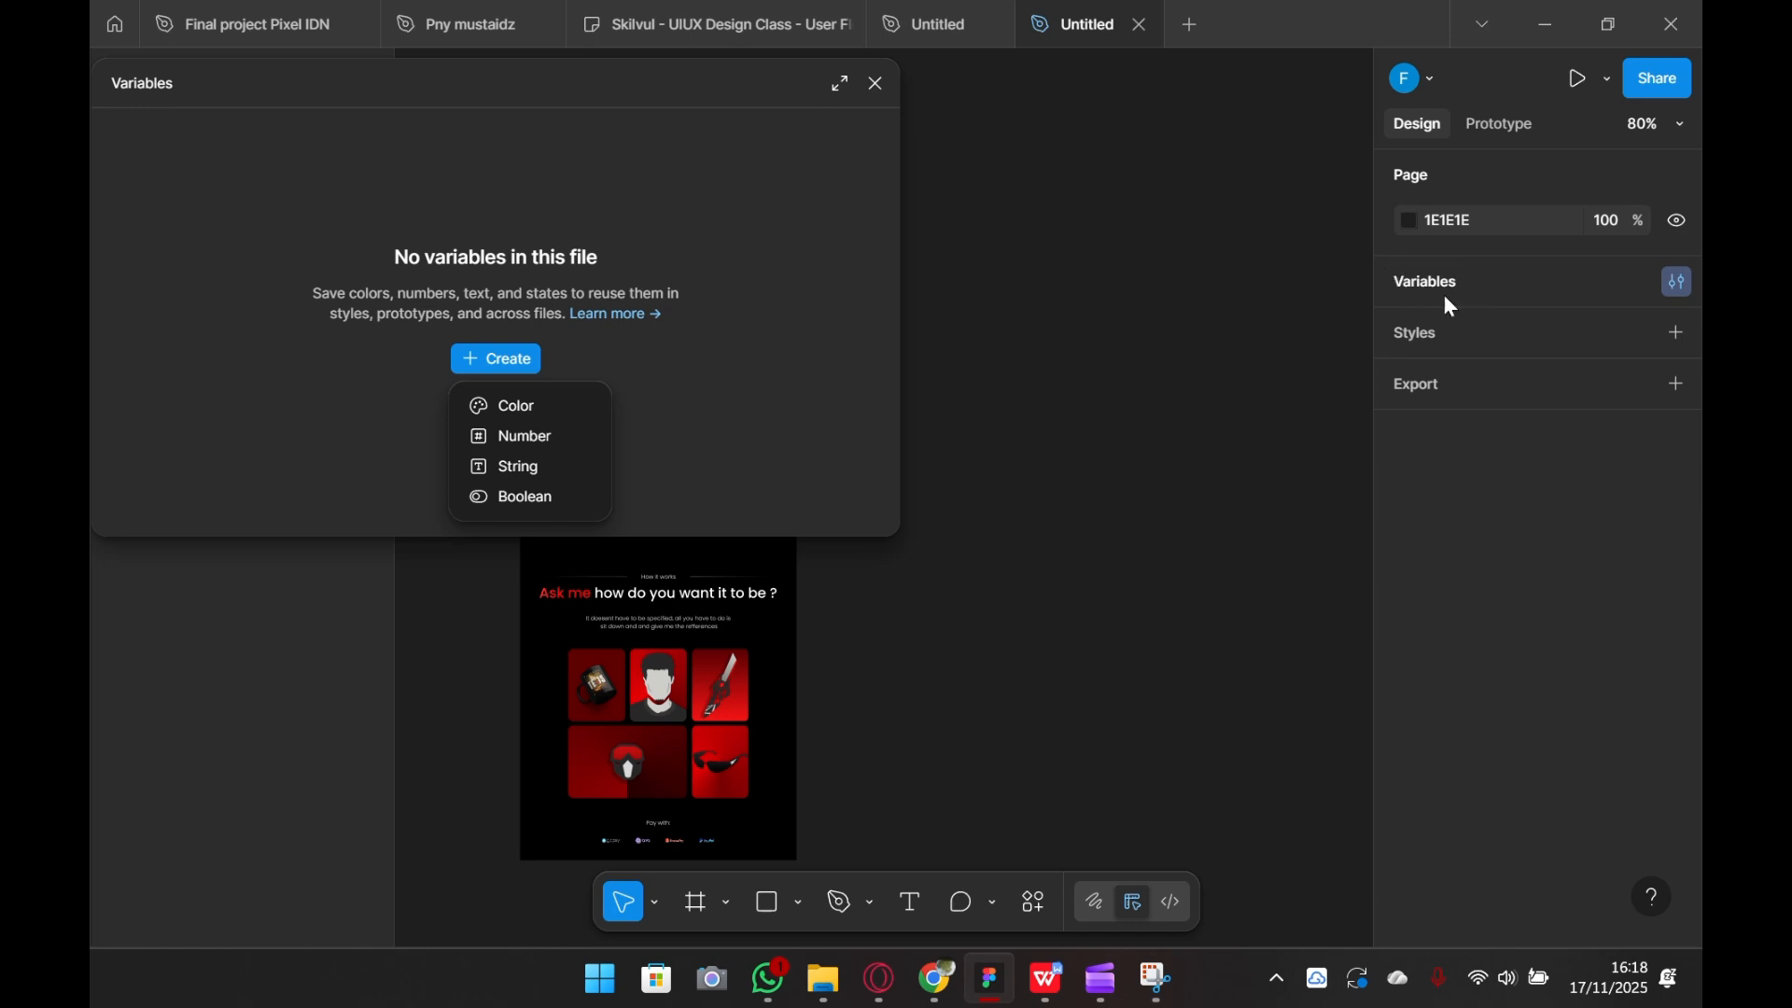
pyautogui.click(540, 406)
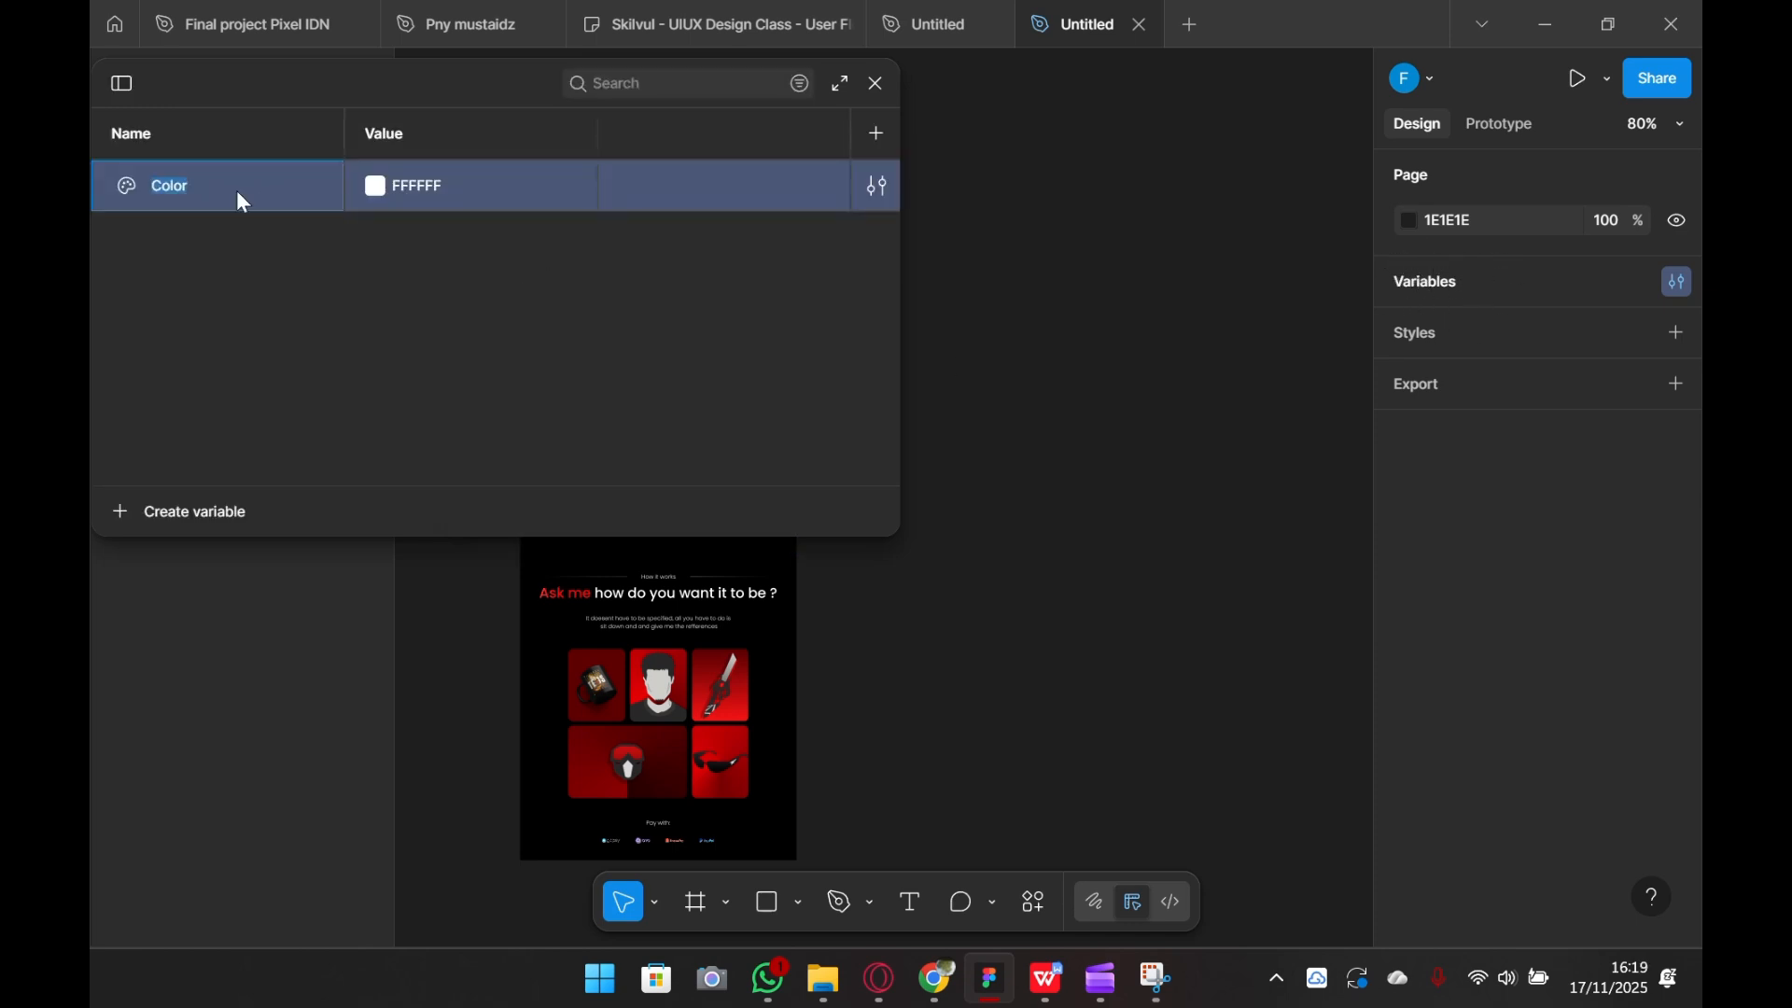
pyautogui.click(868, 87)
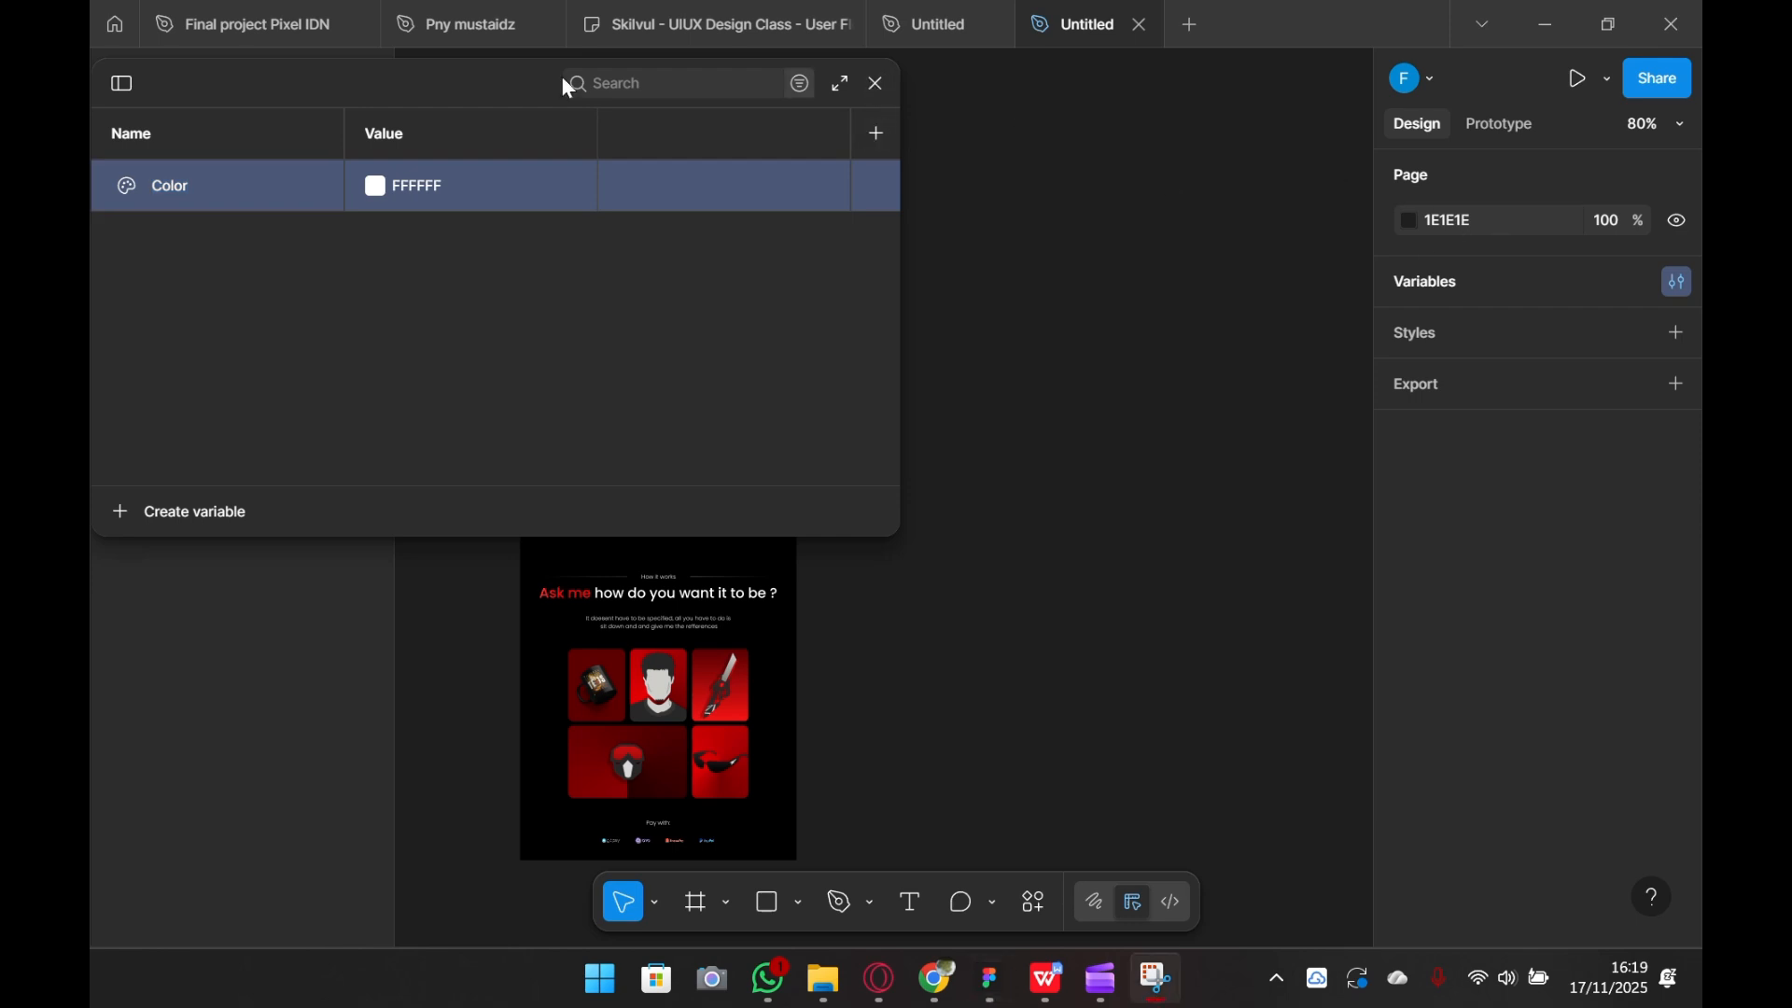
pyautogui.moveTo(560, 80); pyautogui.dragTo(657, 238)
pyautogui.click(975, 245)
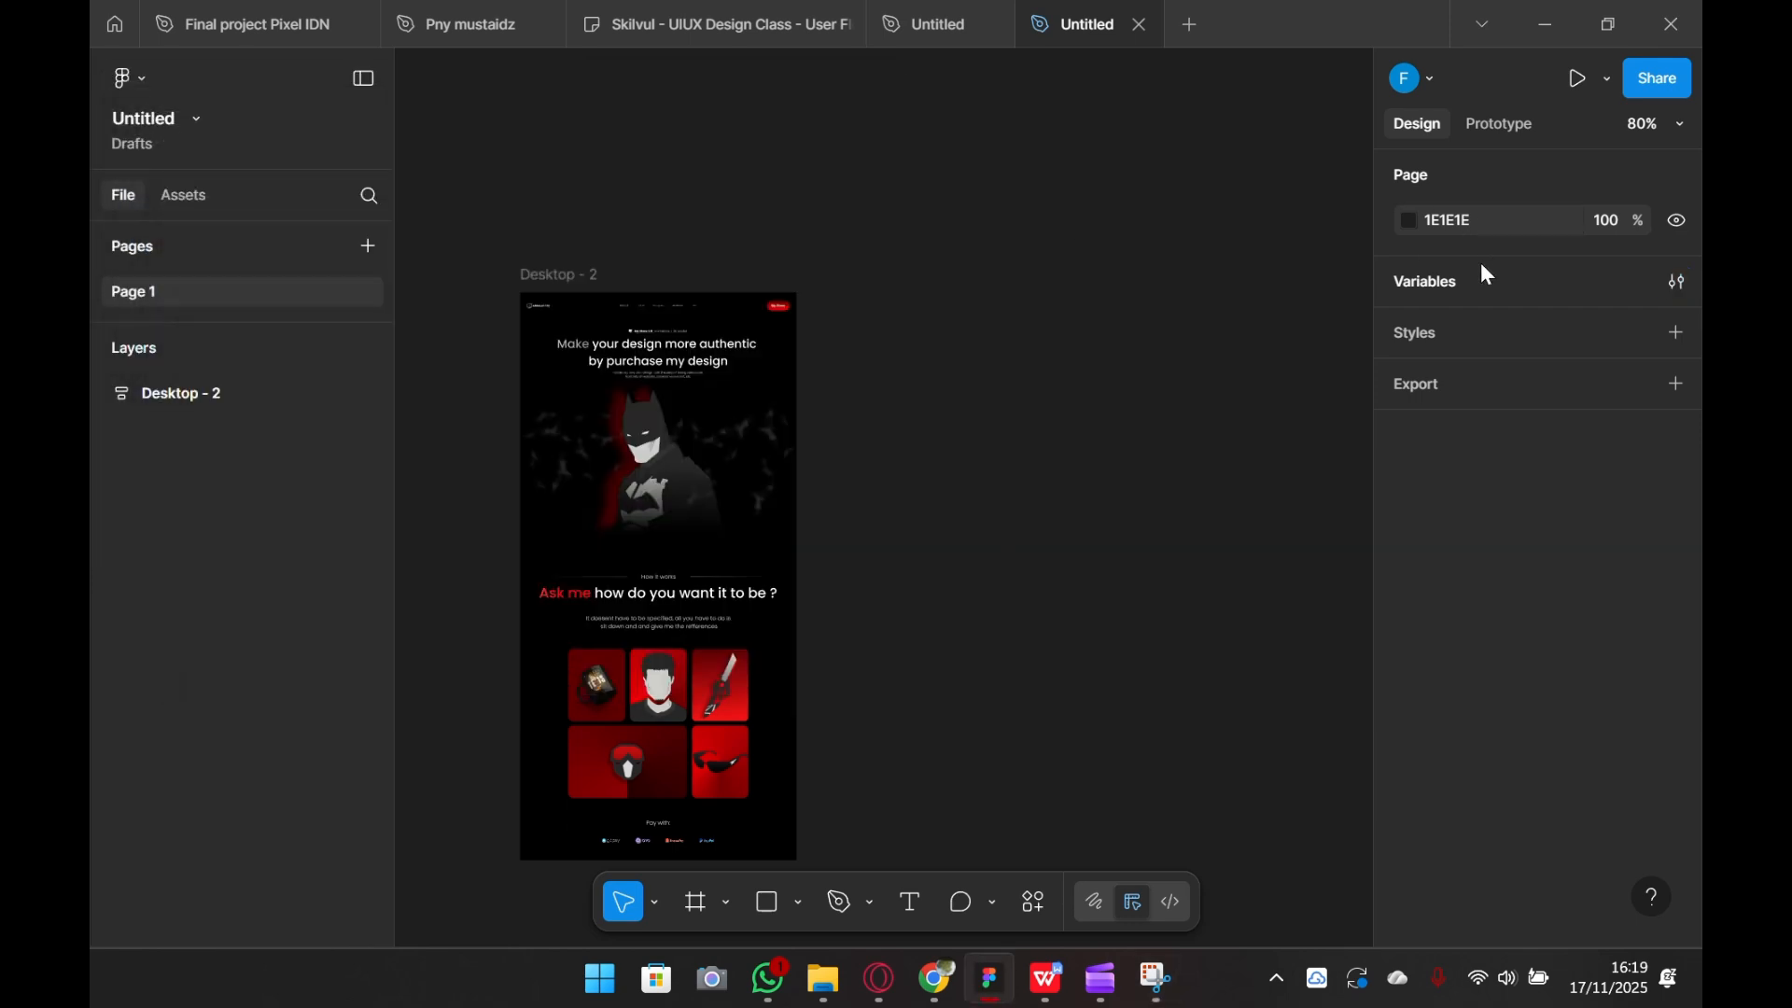
# - Reopen the file's variables and add a second mode to the collection
pyautogui.click(1681, 284)
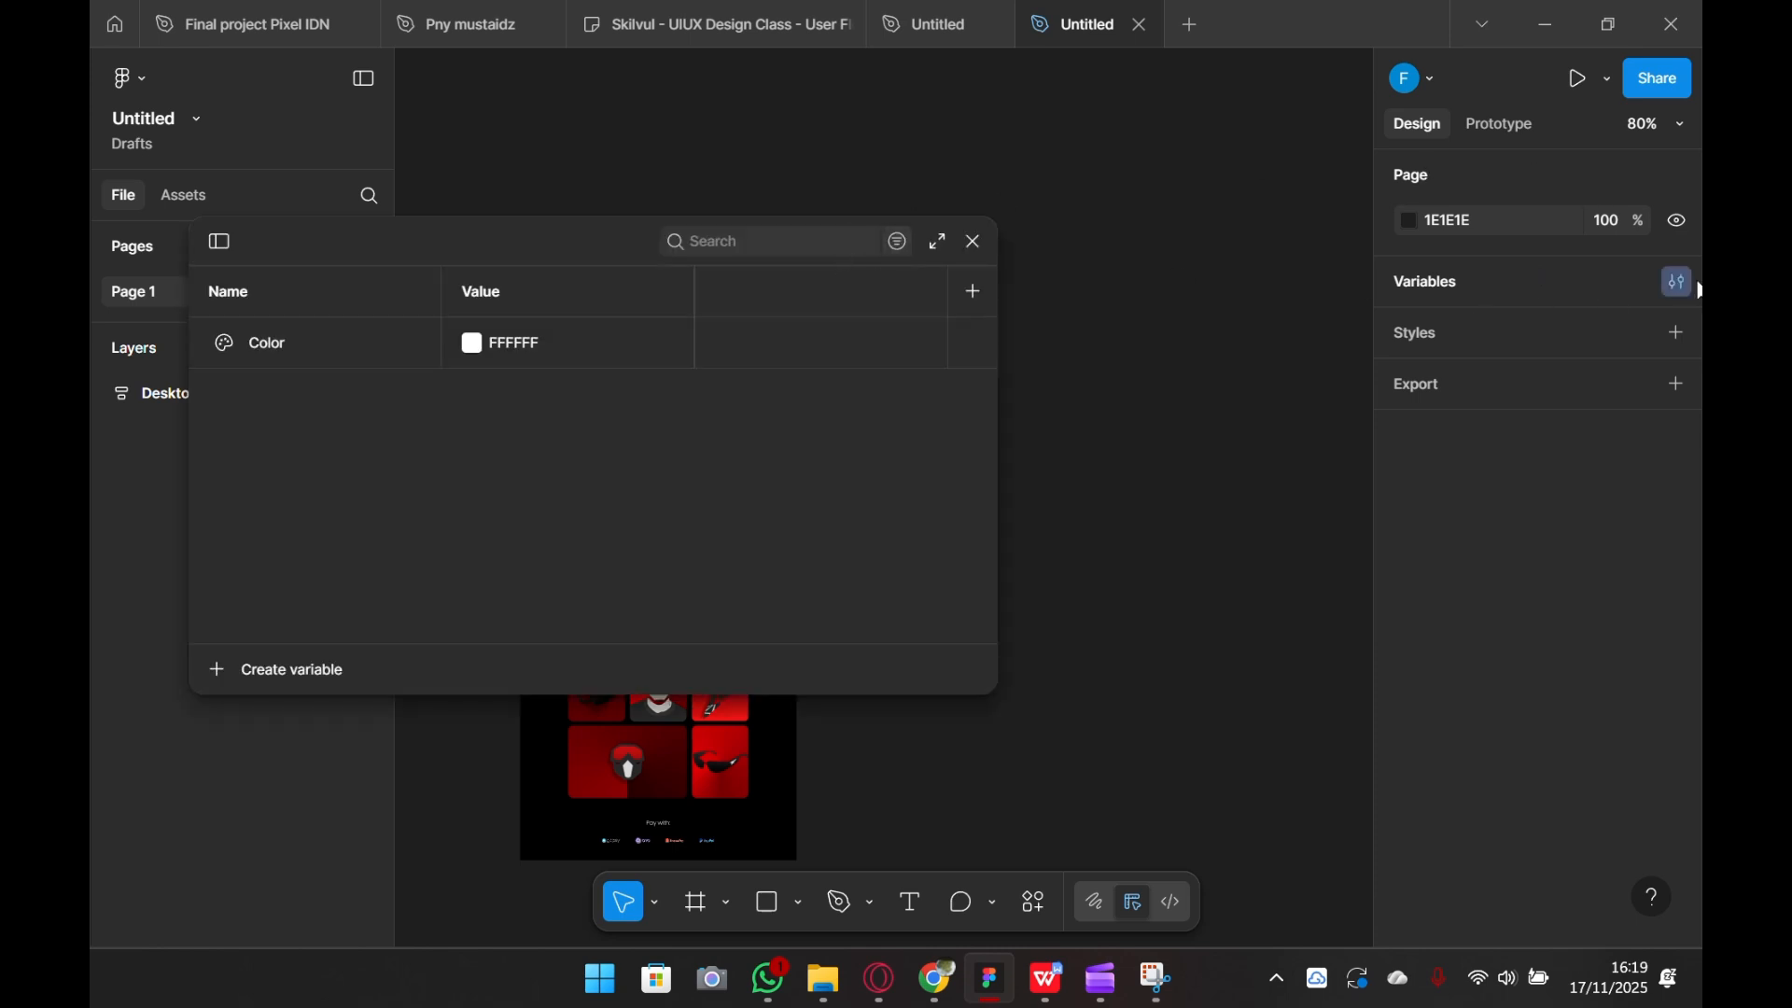
pyautogui.click(212, 669)
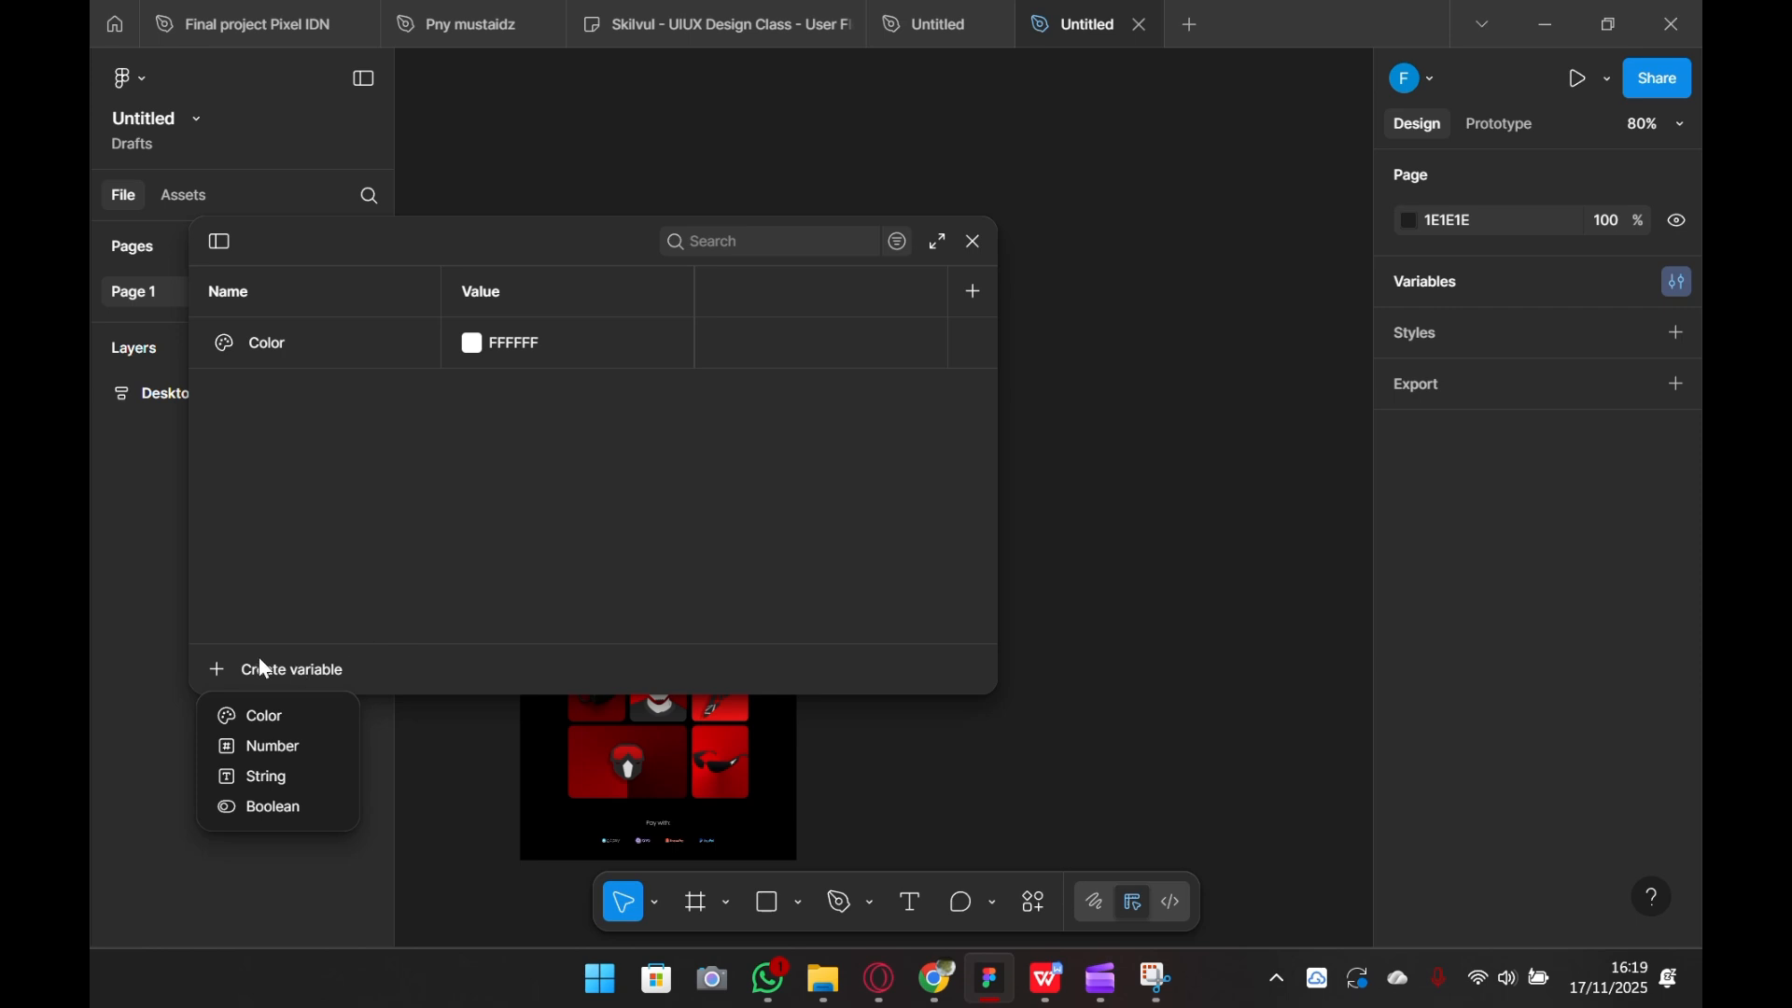
pyautogui.click(887, 376)
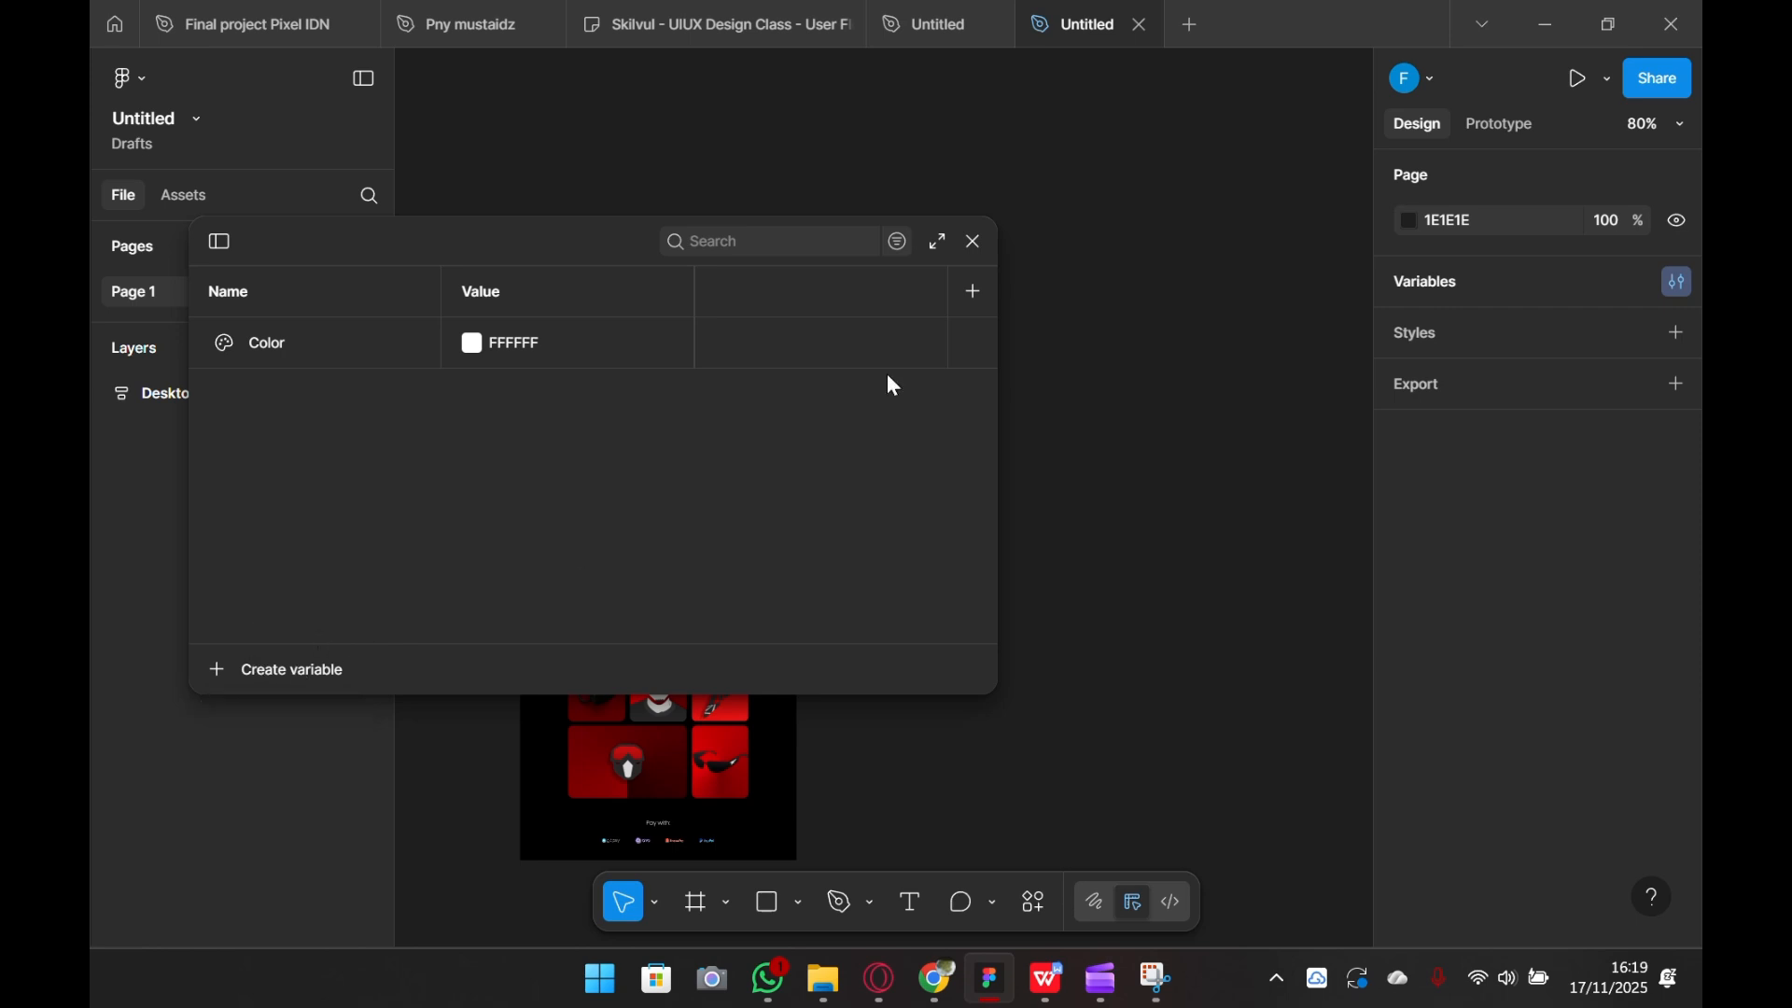
pyautogui.click(974, 294)
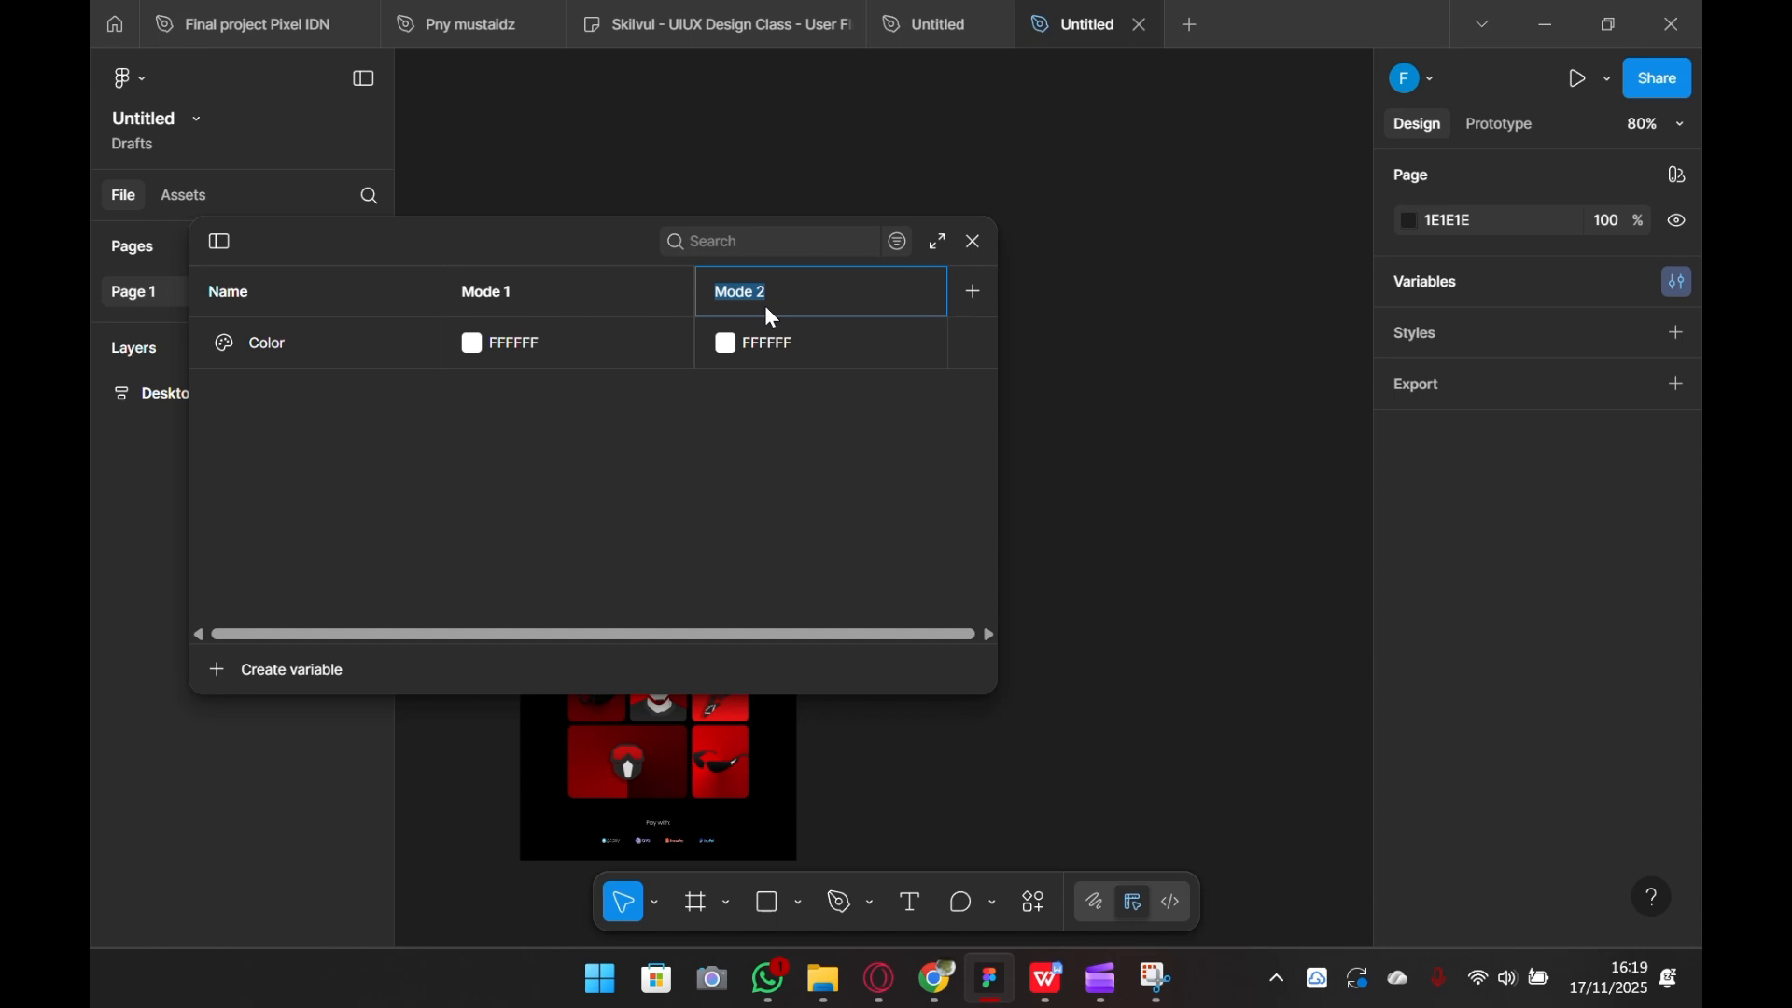
# - Rename the first variable mode as Mode Terang and the second as Mode Gelap
pyautogui.click(495, 278)
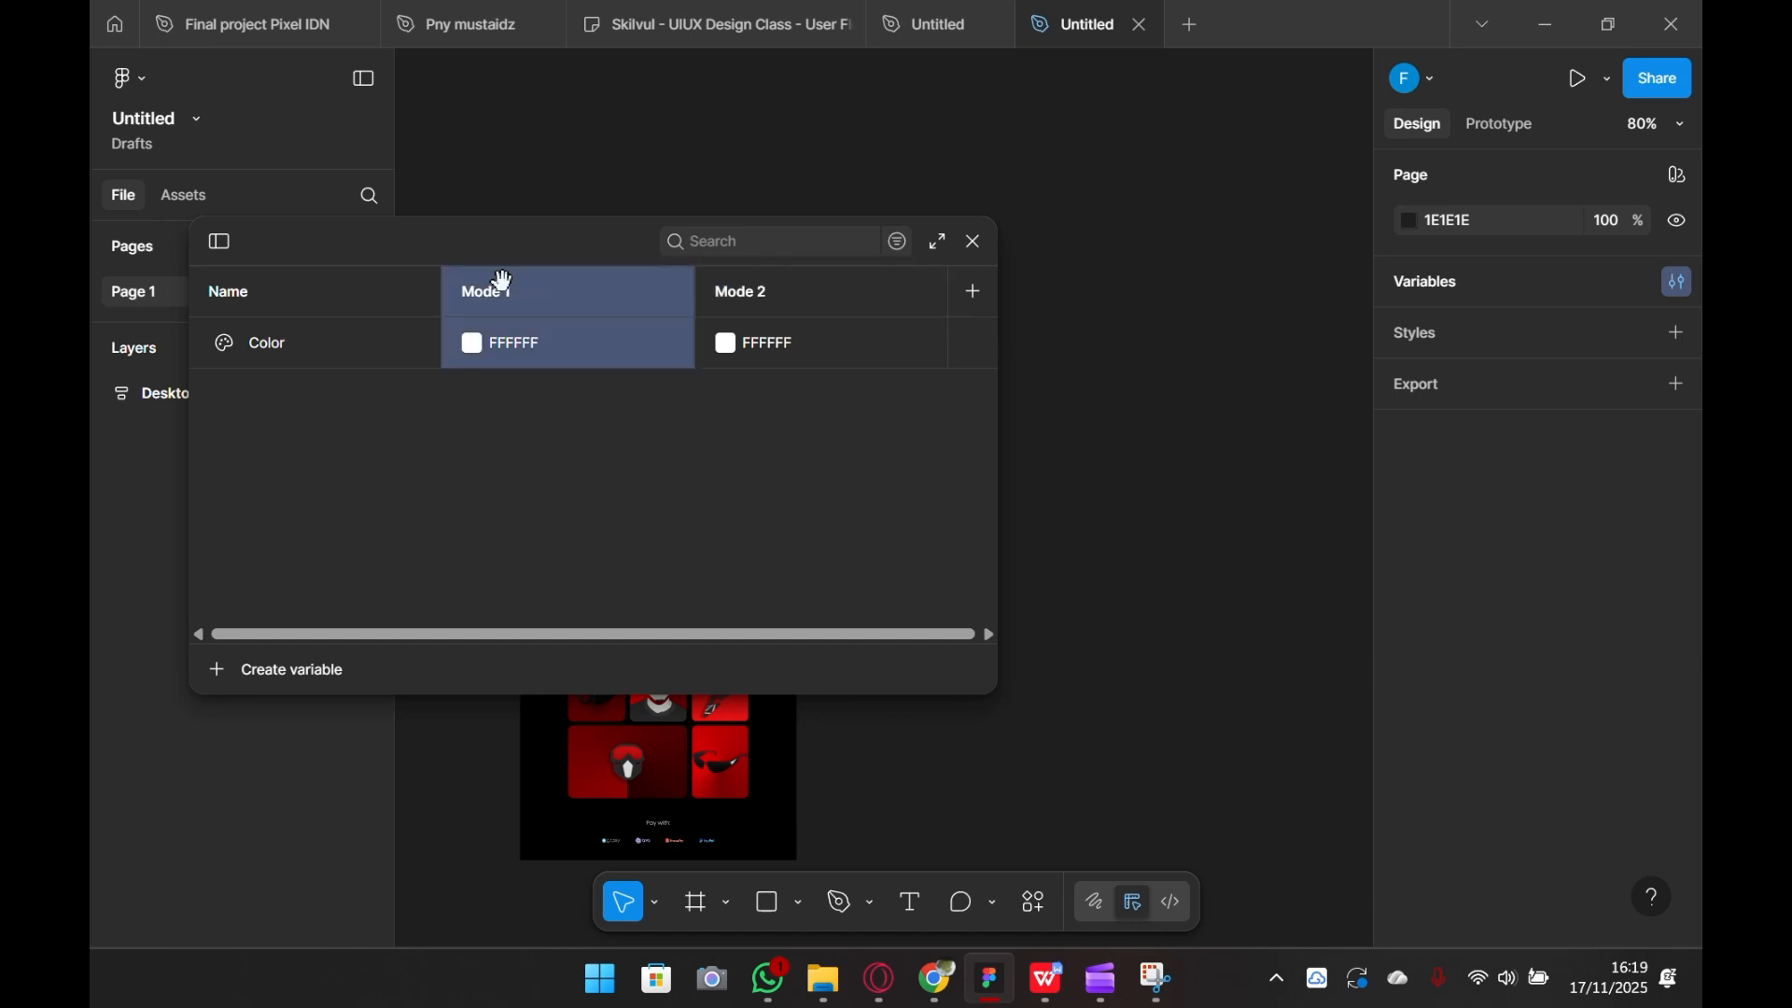
pyautogui.doubleClick(511, 295)
pyautogui.doubleClick(827, 299)
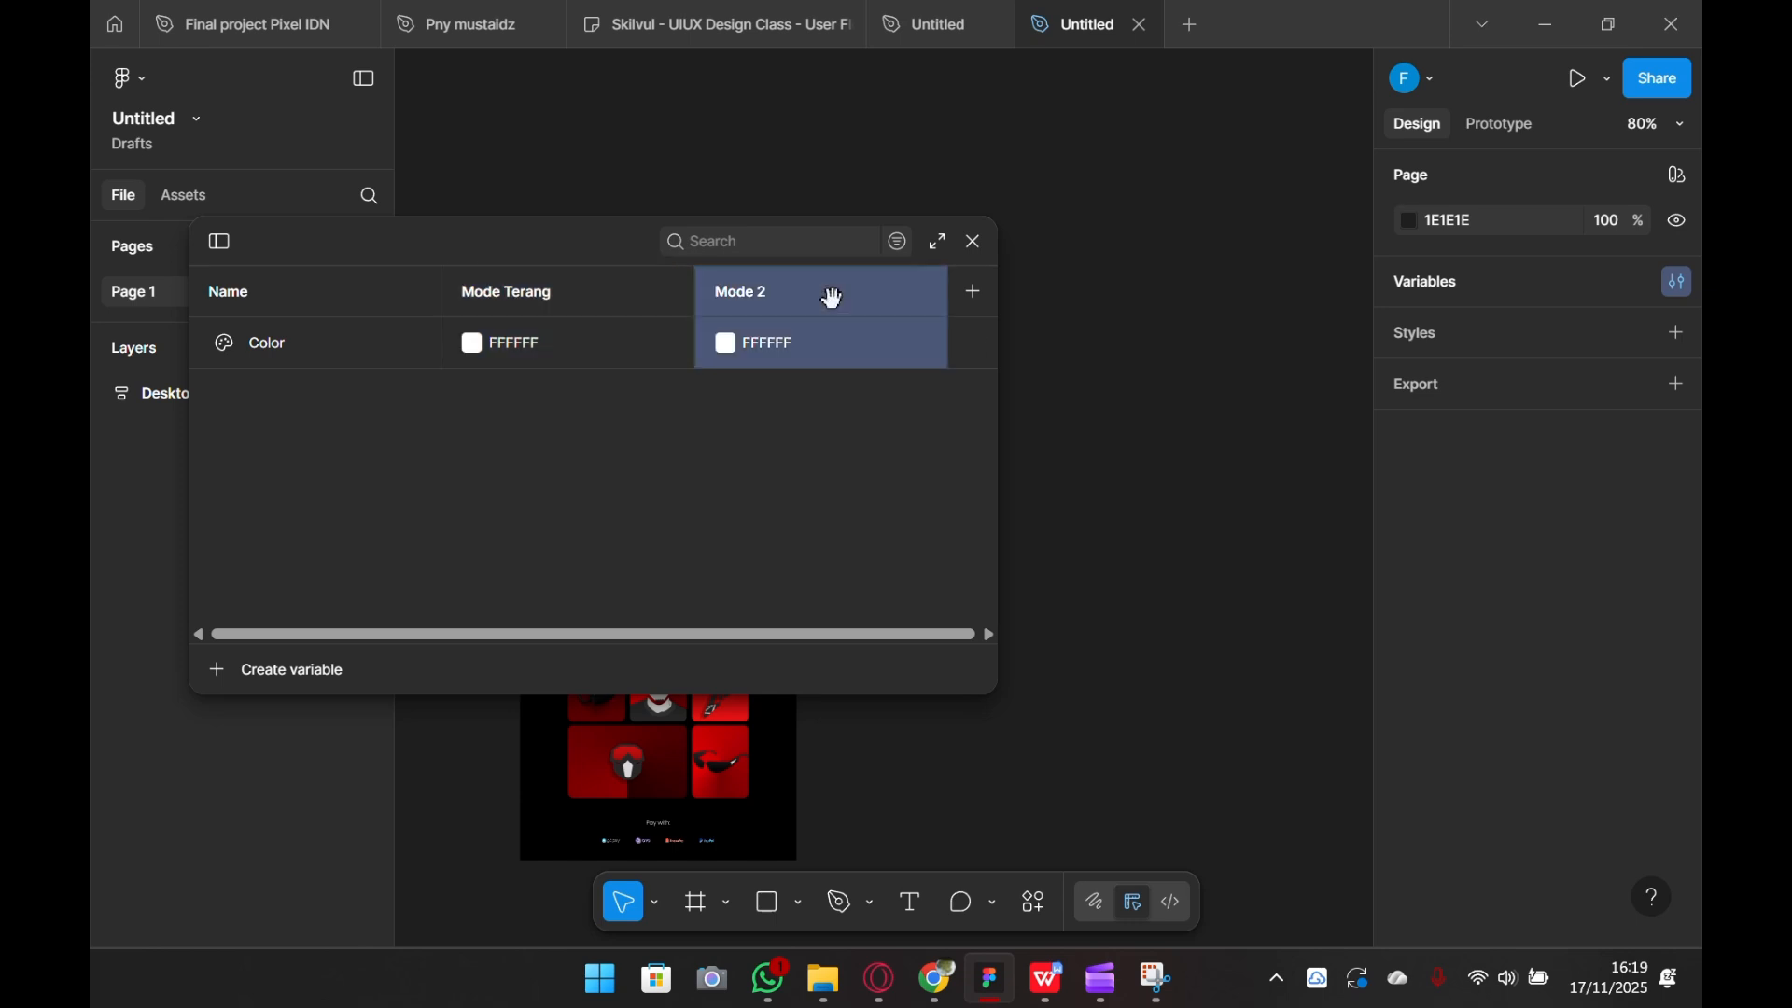
pyautogui.write('Mod')
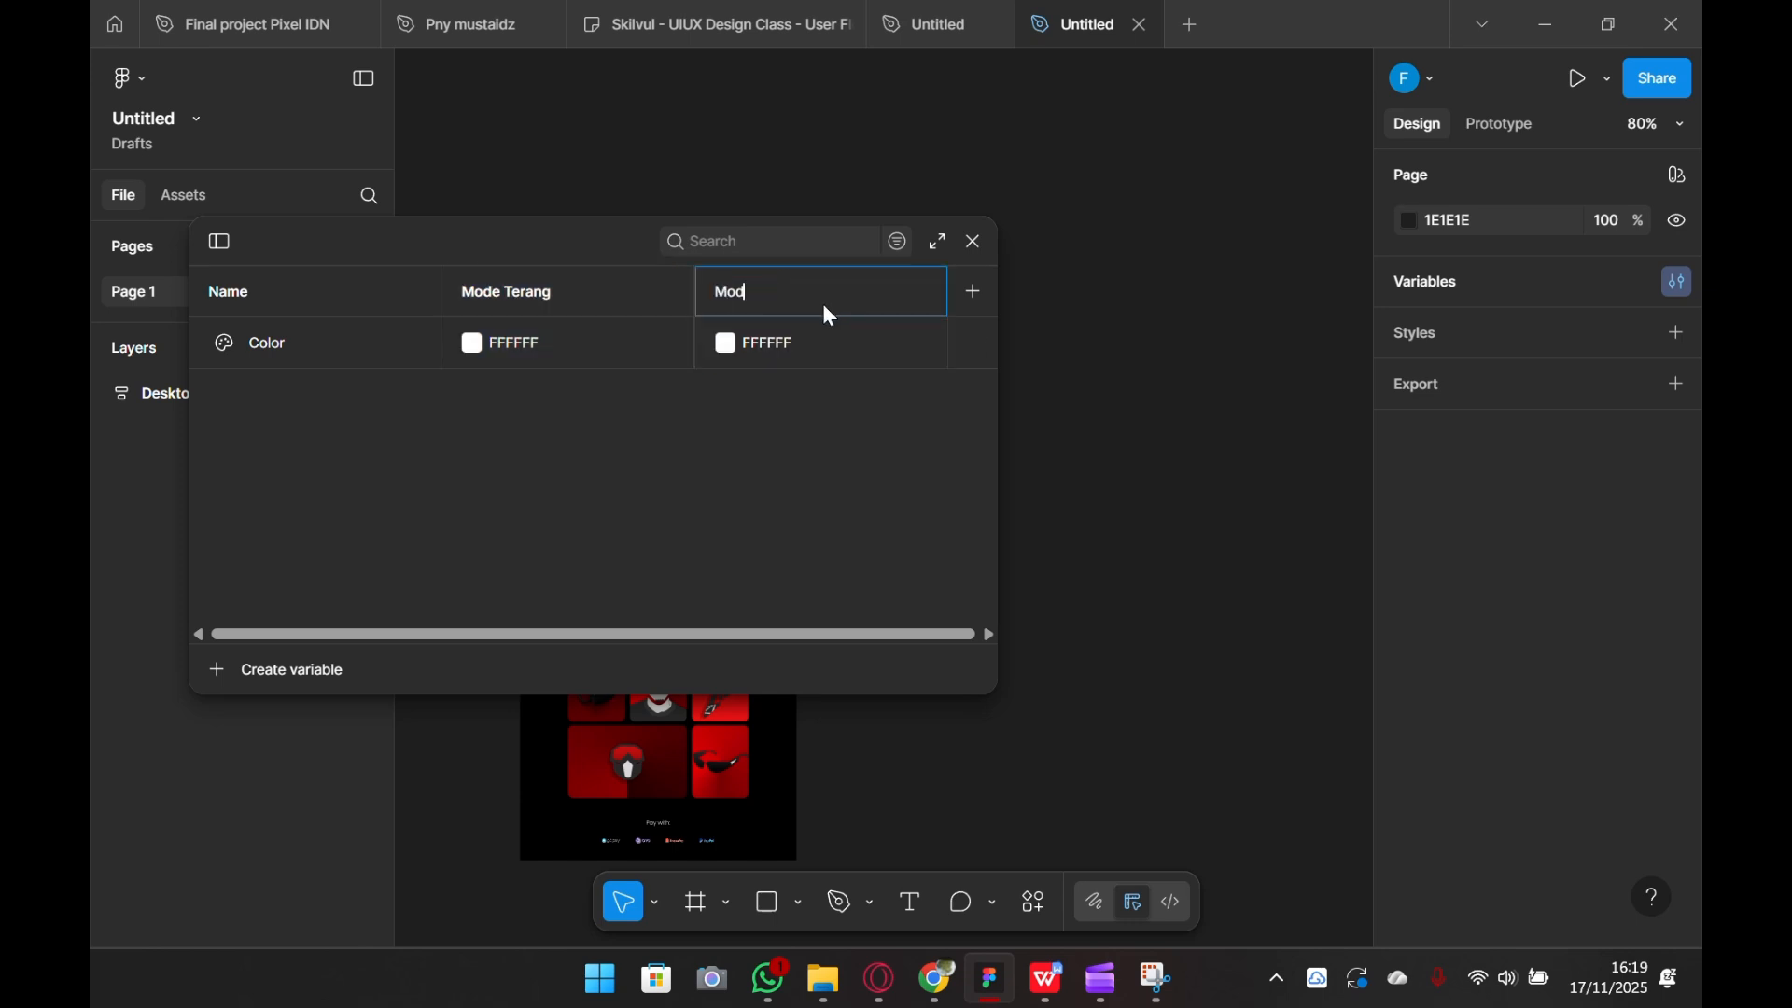
pyautogui.write('e Gelap')
# - Move the variables window clear of the Desktop - 2 frame and look over the page's header and hero section
pyautogui.click(254, 345)
pyautogui.moveTo(353, 251); pyautogui.dragTo(1255, 229)
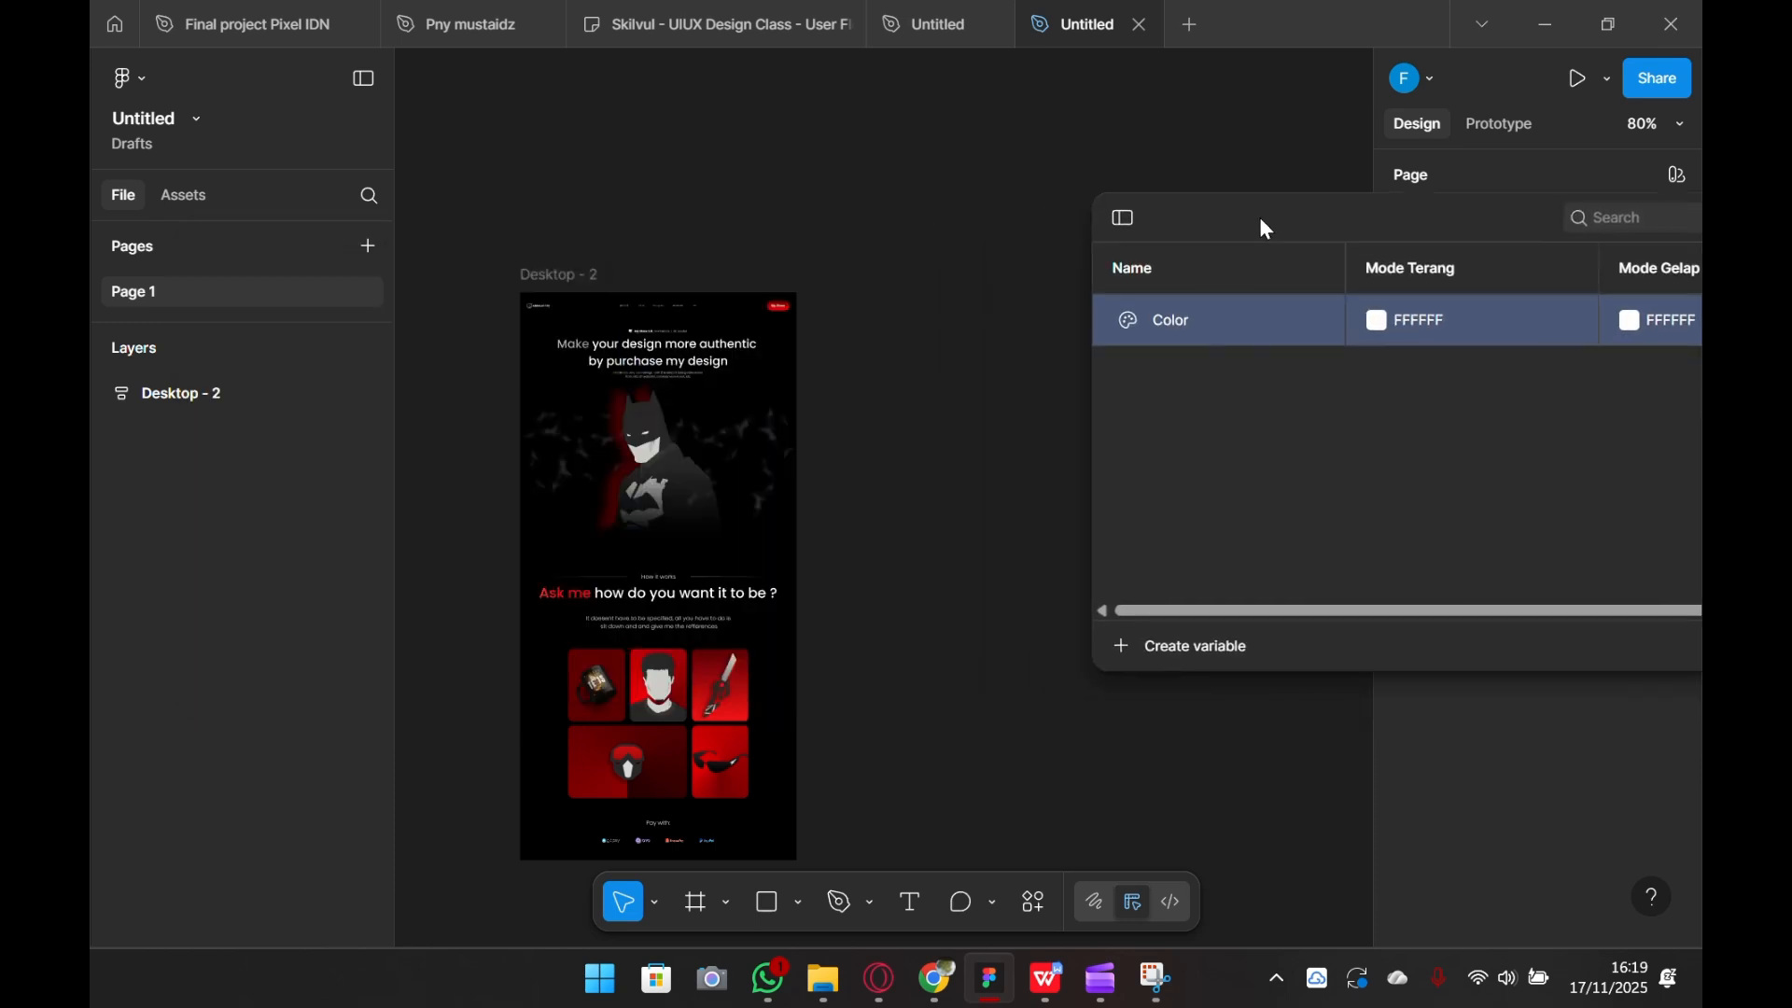
pyautogui.scroll(5, 651, 582)
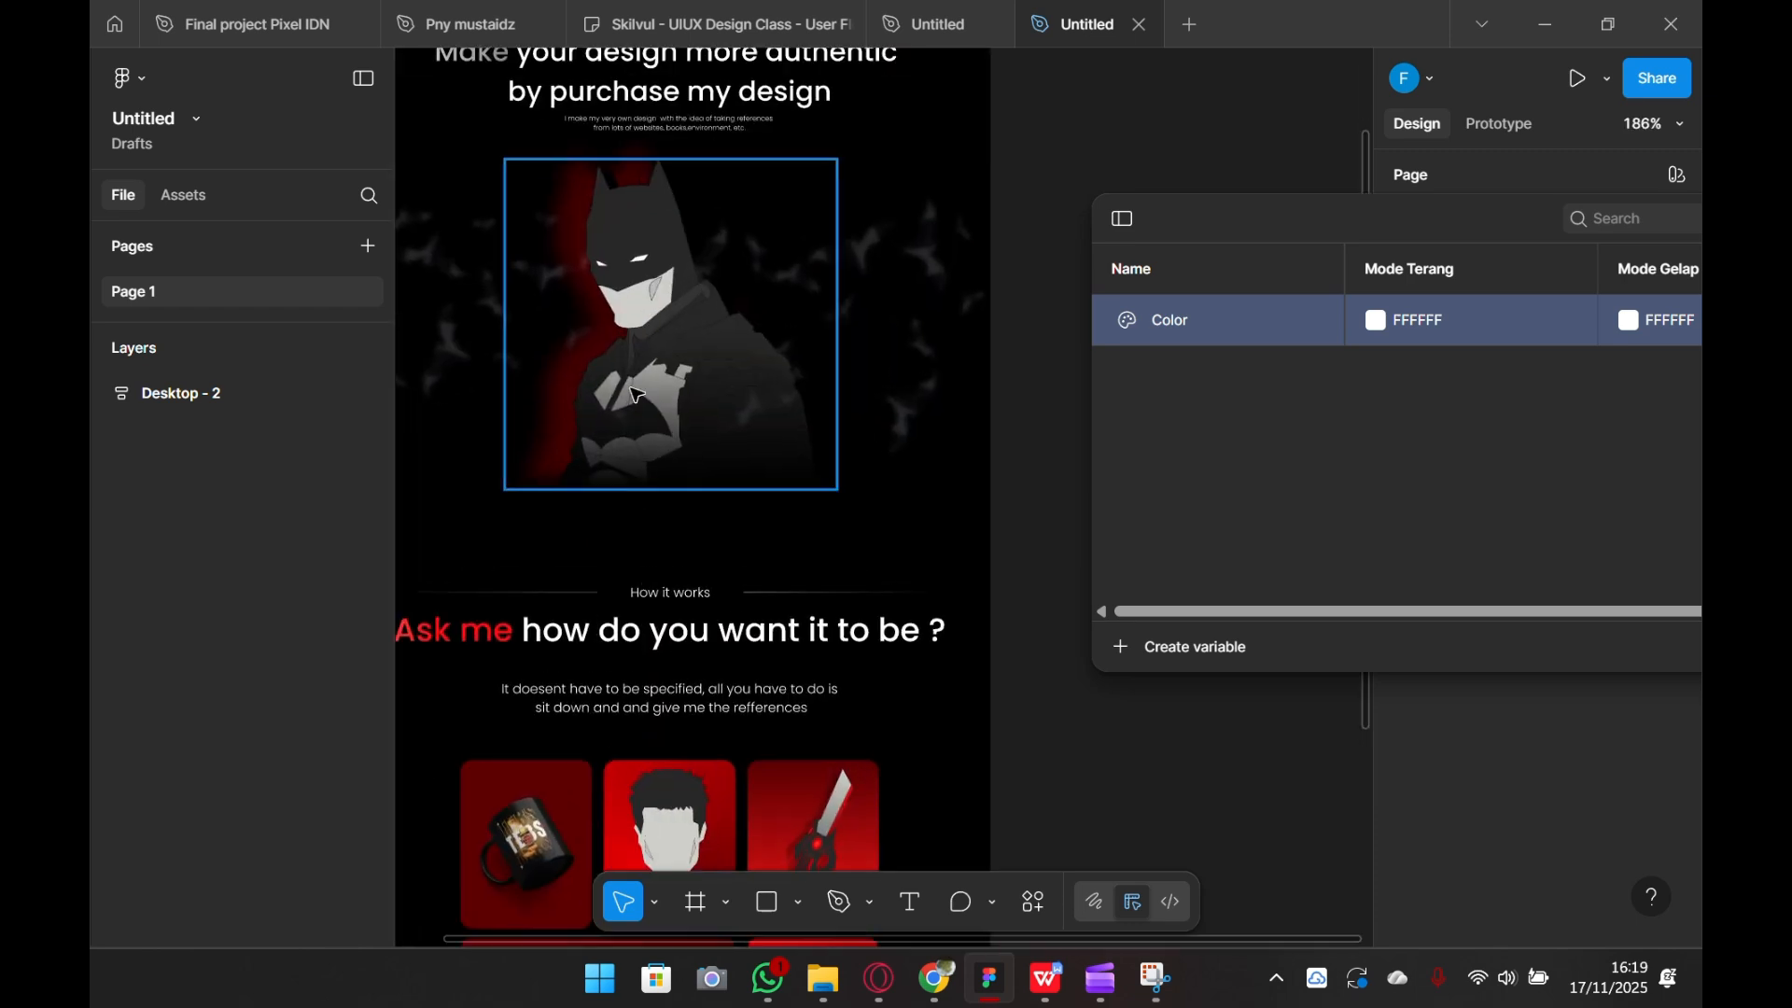
pyautogui.moveTo(630, 385); pyautogui.dragTo(765, 877)
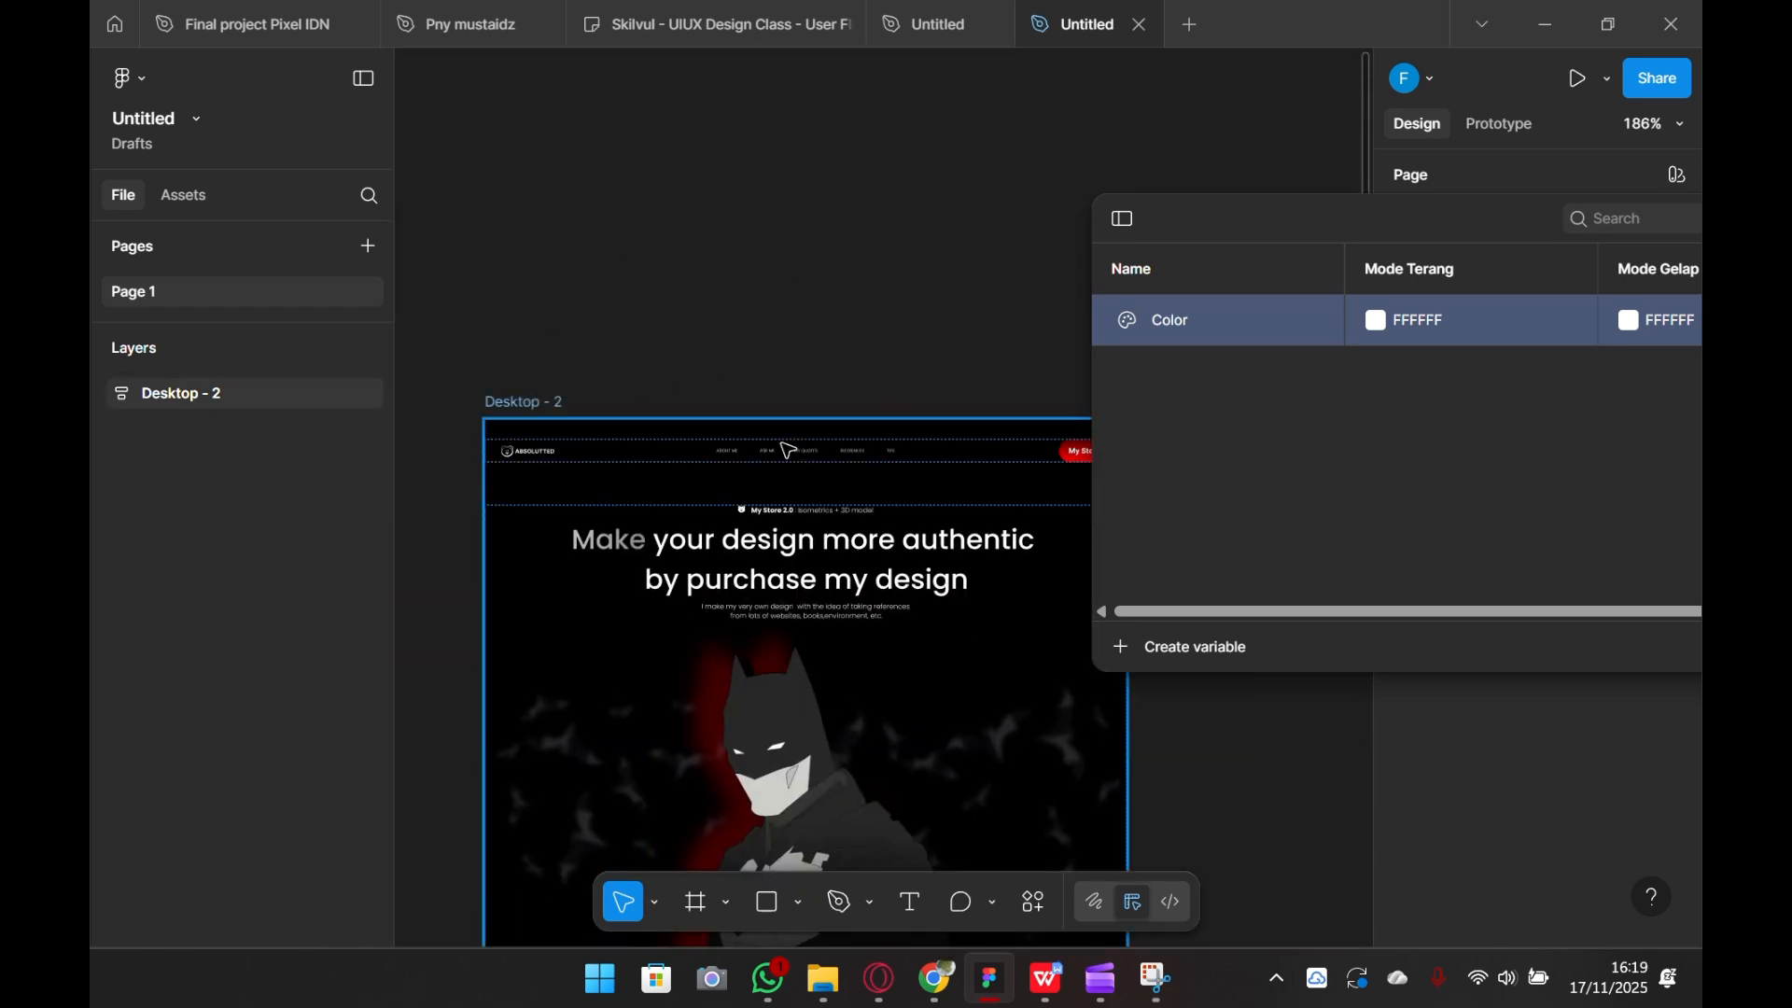
pyautogui.scroll(-2, 858, 750)
pyautogui.moveTo(857, 749); pyautogui.dragTo(701, 513)
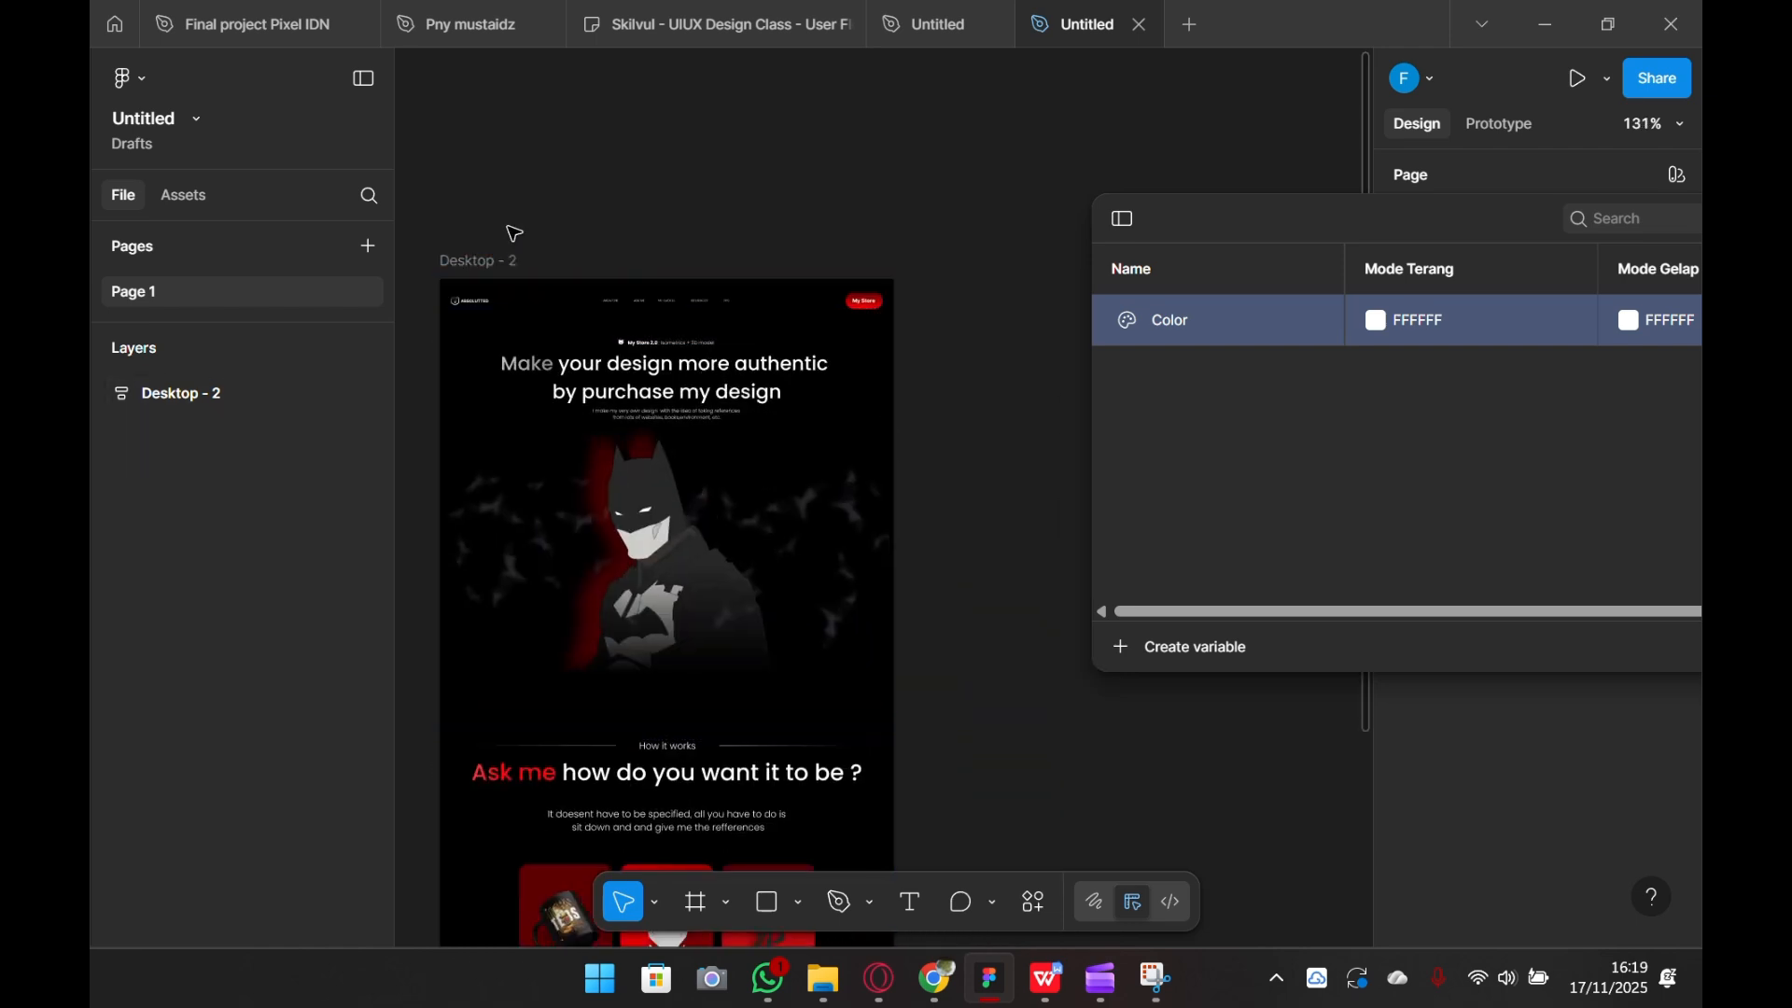
# - Rename the color variable as Warna Background
pyautogui.doubleClick(1177, 329)
pyautogui.write('W')
pyautogui.write('aran')
pyautogui.press('BackSpace')
pyautogui.press('BackSpace')
pyautogui.press('BackSpace')
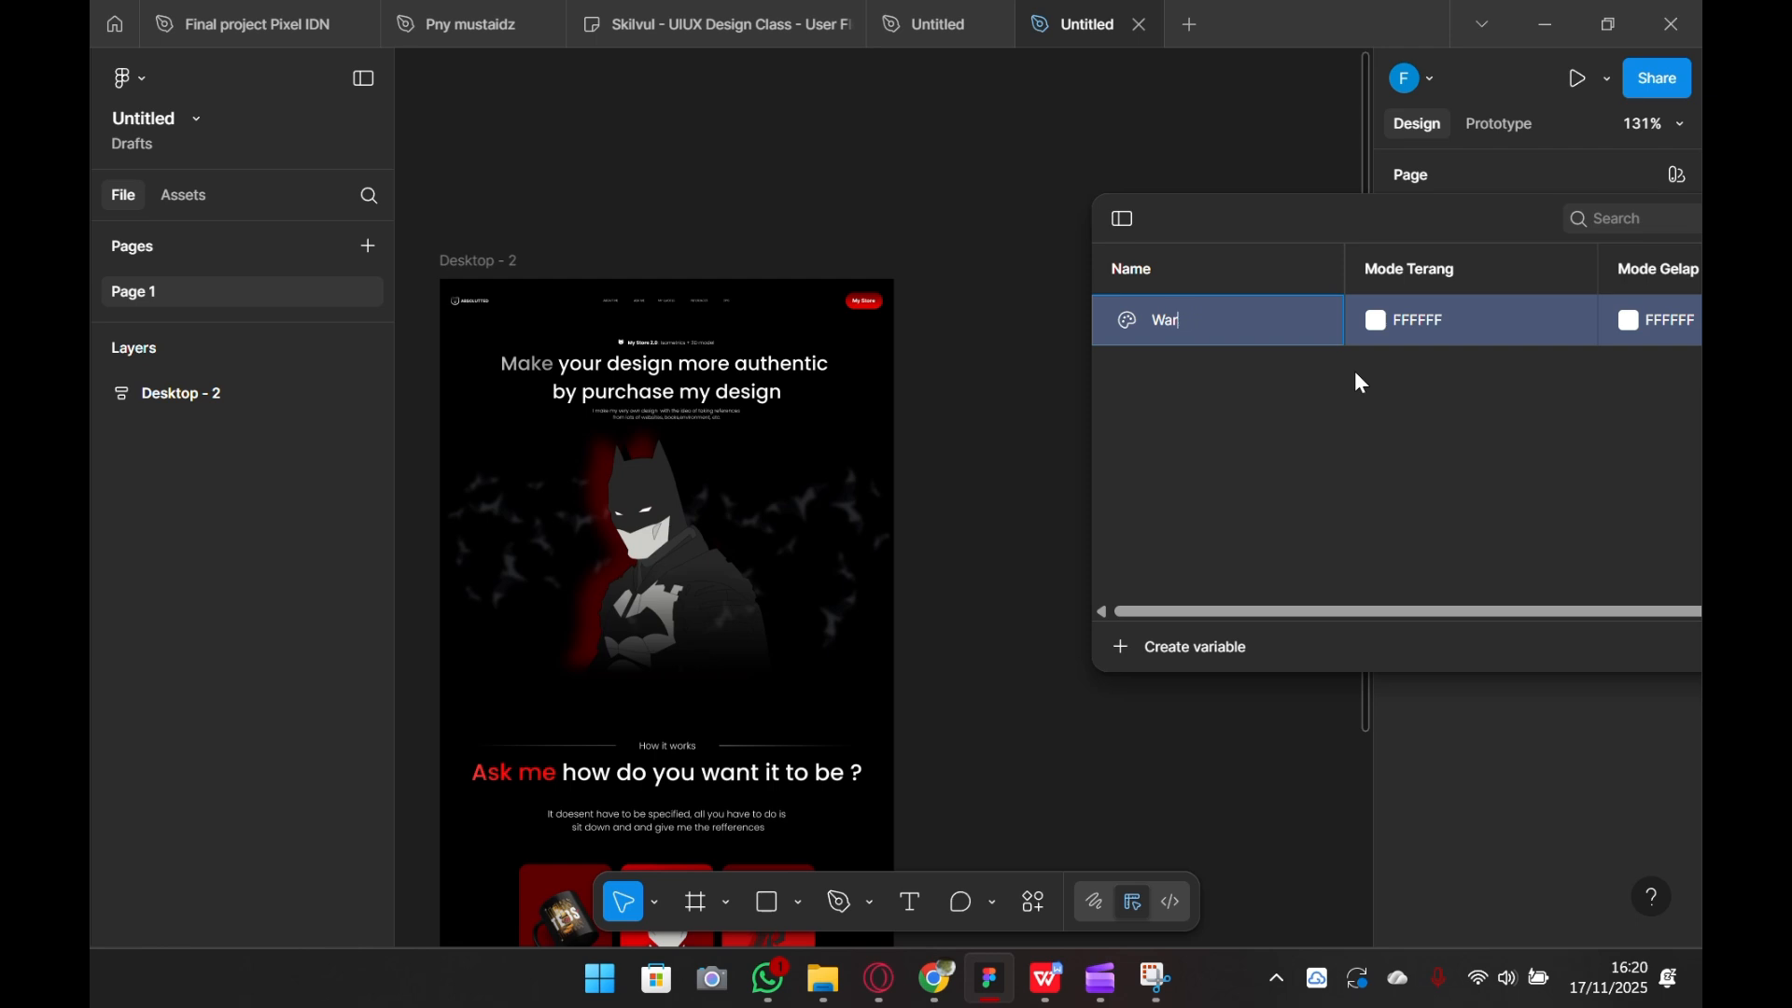
pyautogui.write('rna Backgrounf')
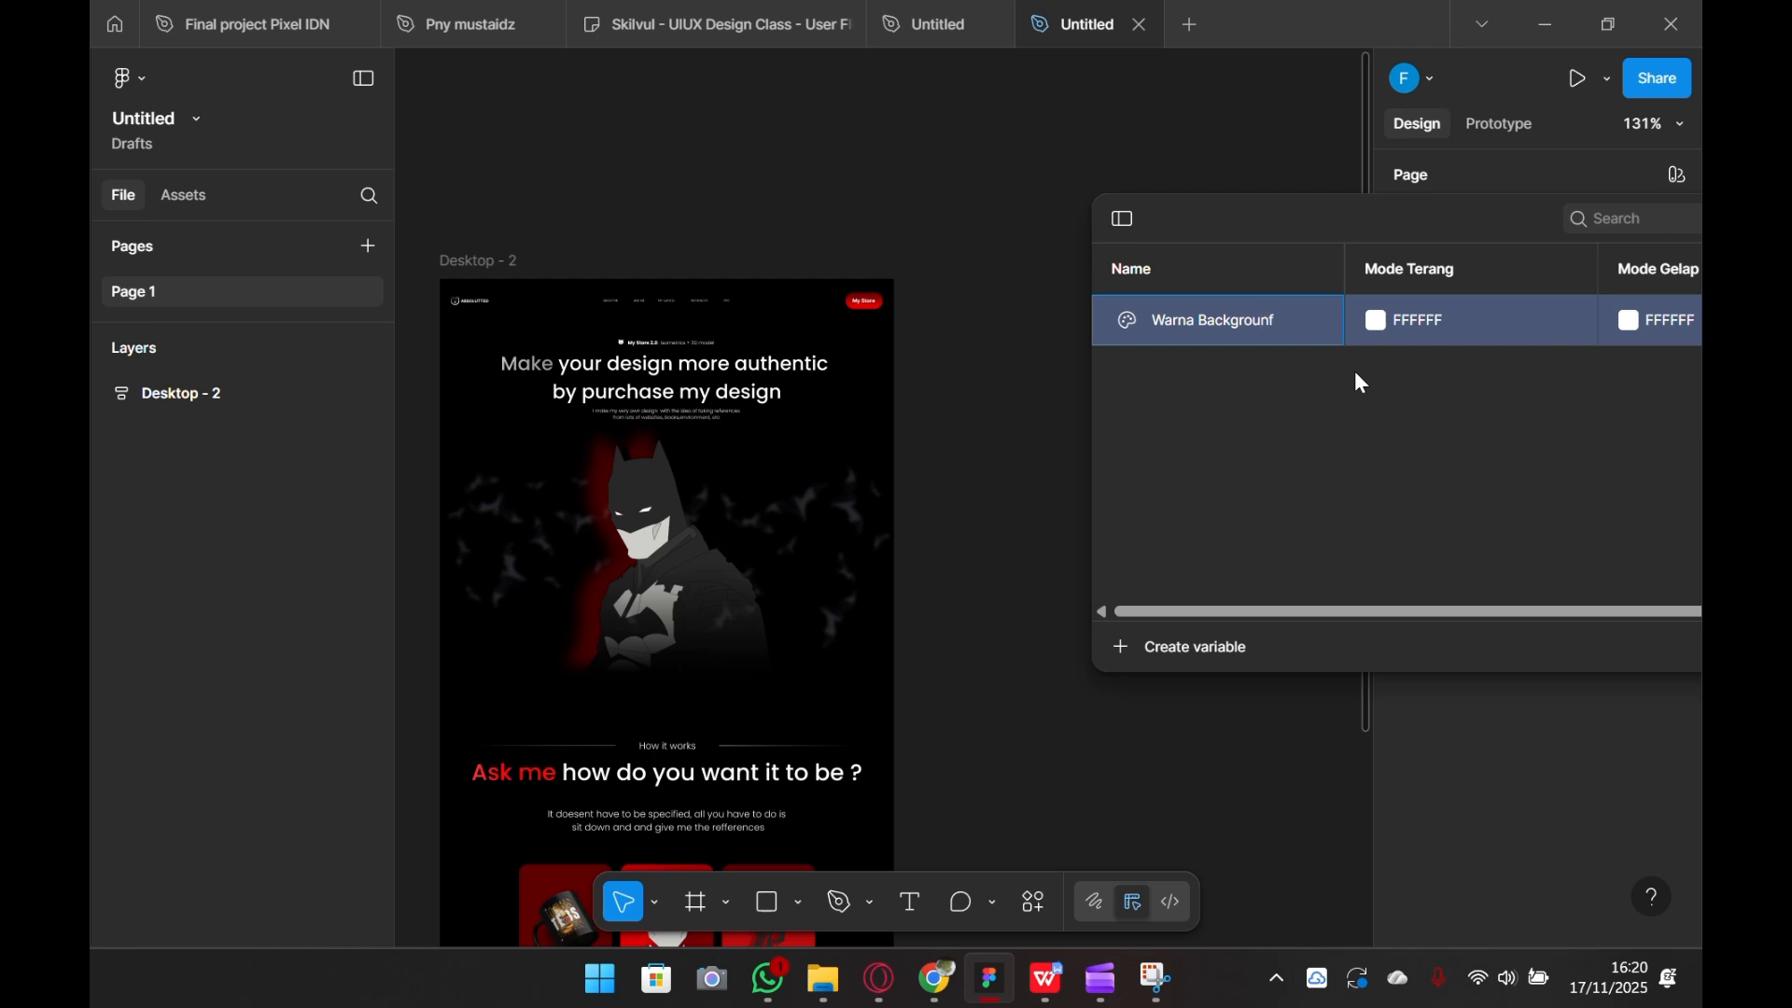
pyautogui.press('BackSpace')
pyautogui.write('d')
pyautogui.press('Return')
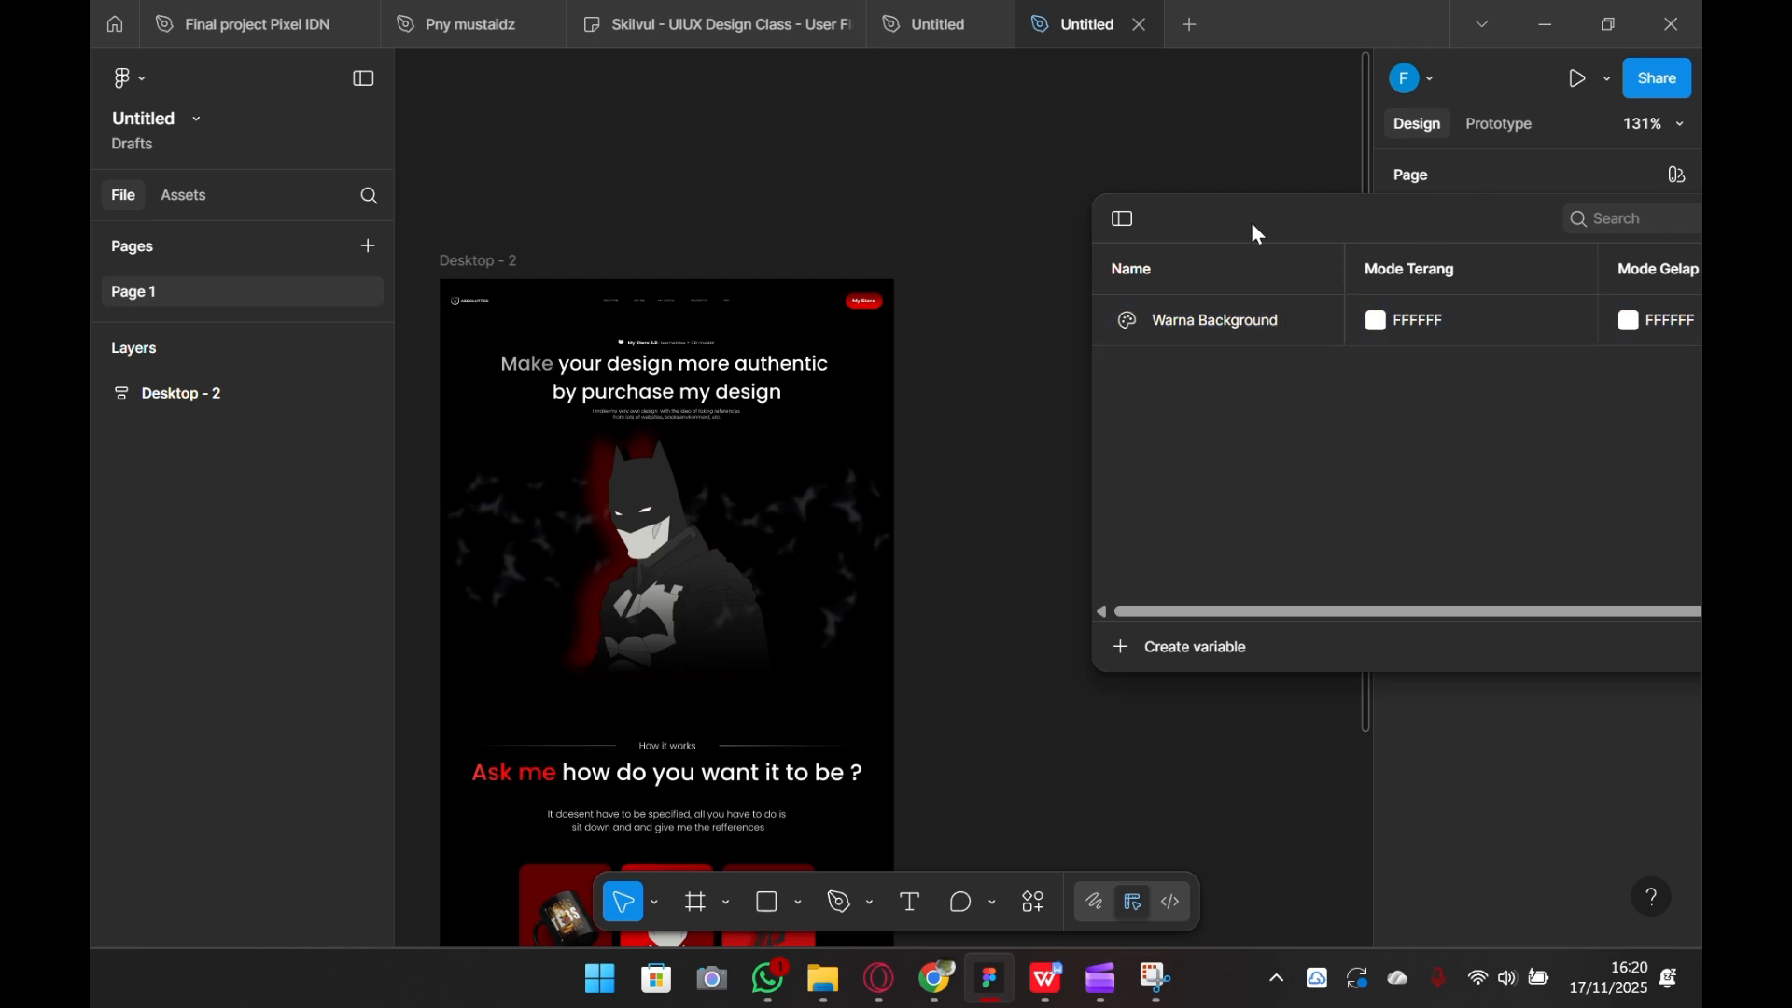
# - Reposition the variables window so that both mode columns are fully in view
pyautogui.moveTo(1257, 232); pyautogui.dragTo(518, 239)
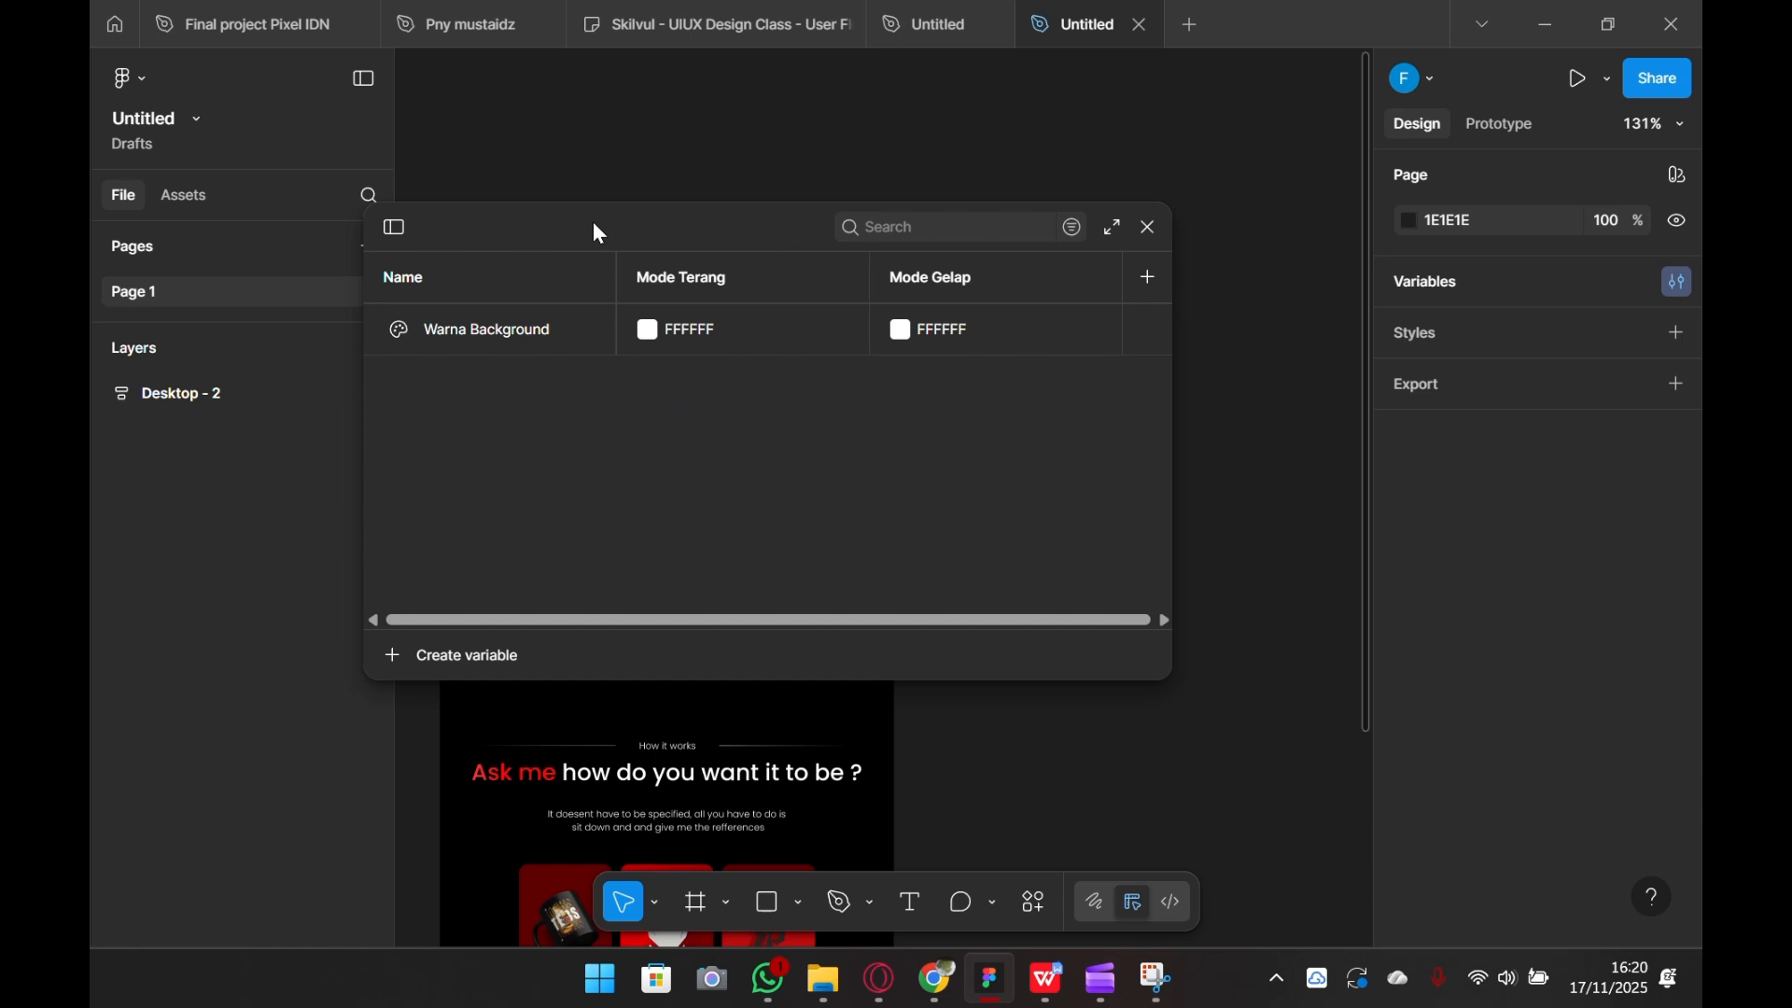
pyautogui.moveTo(694, 216); pyautogui.dragTo(1166, 163)
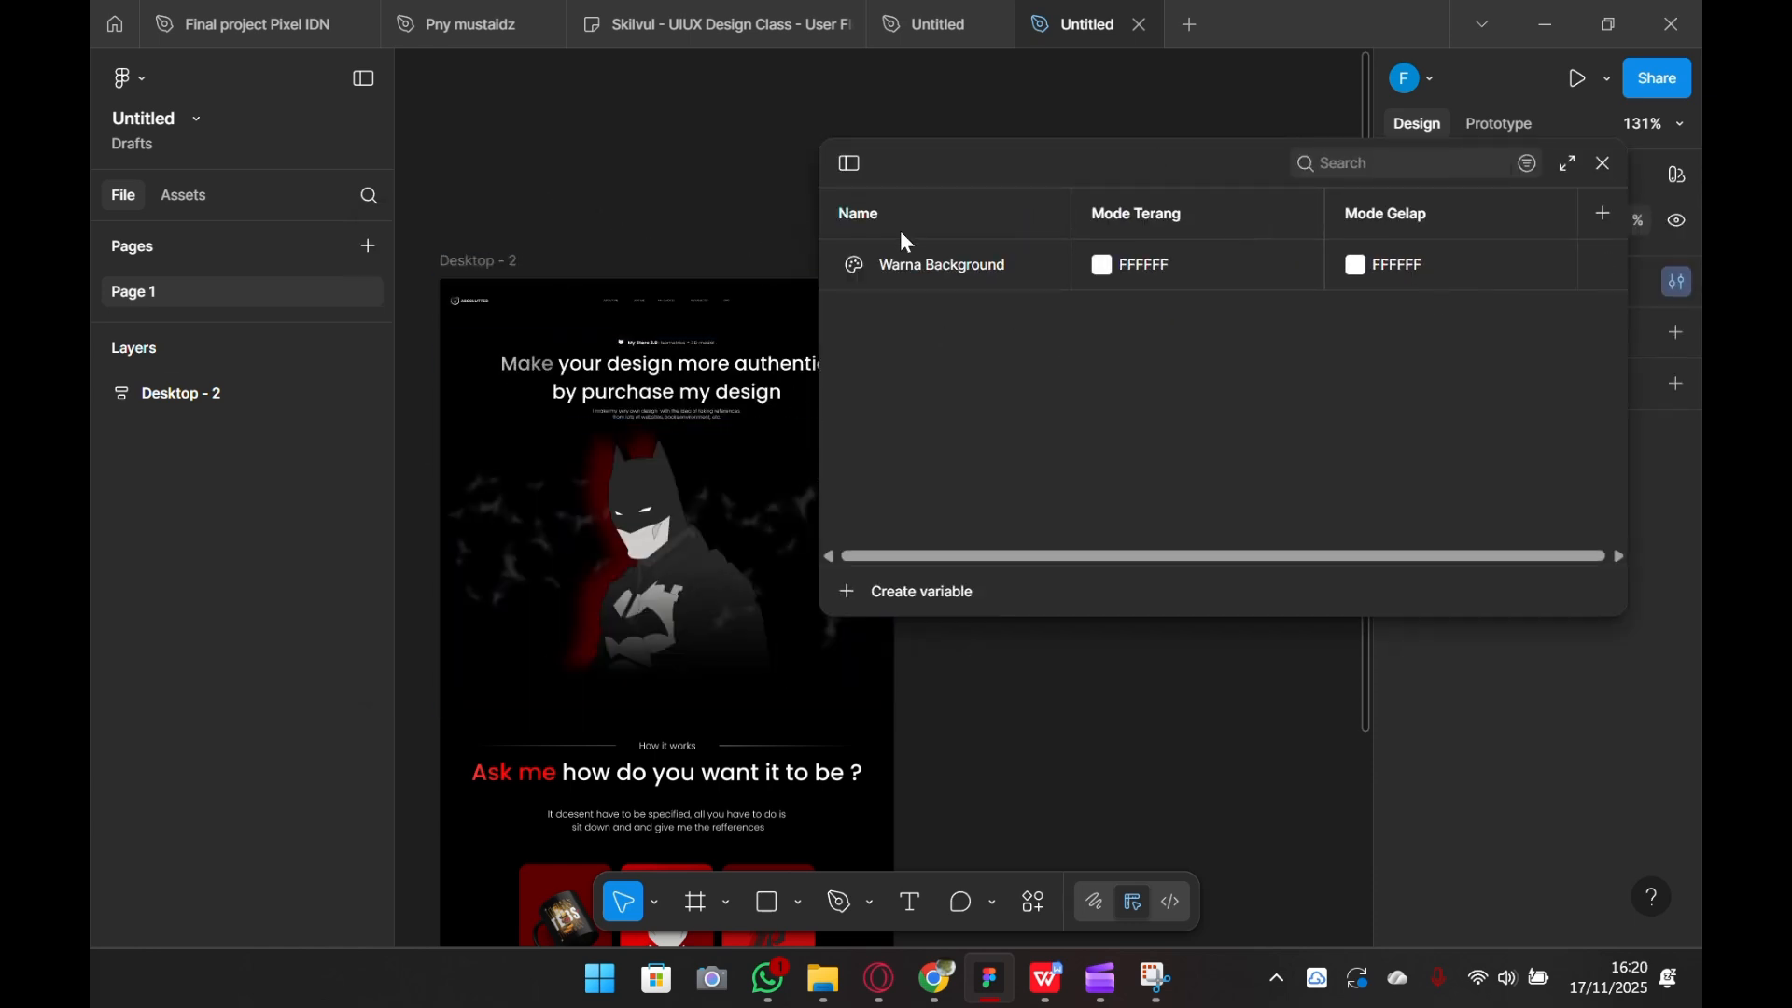
pyautogui.click(1603, 216)
pyautogui.hscroll(-3, 1161, 227)
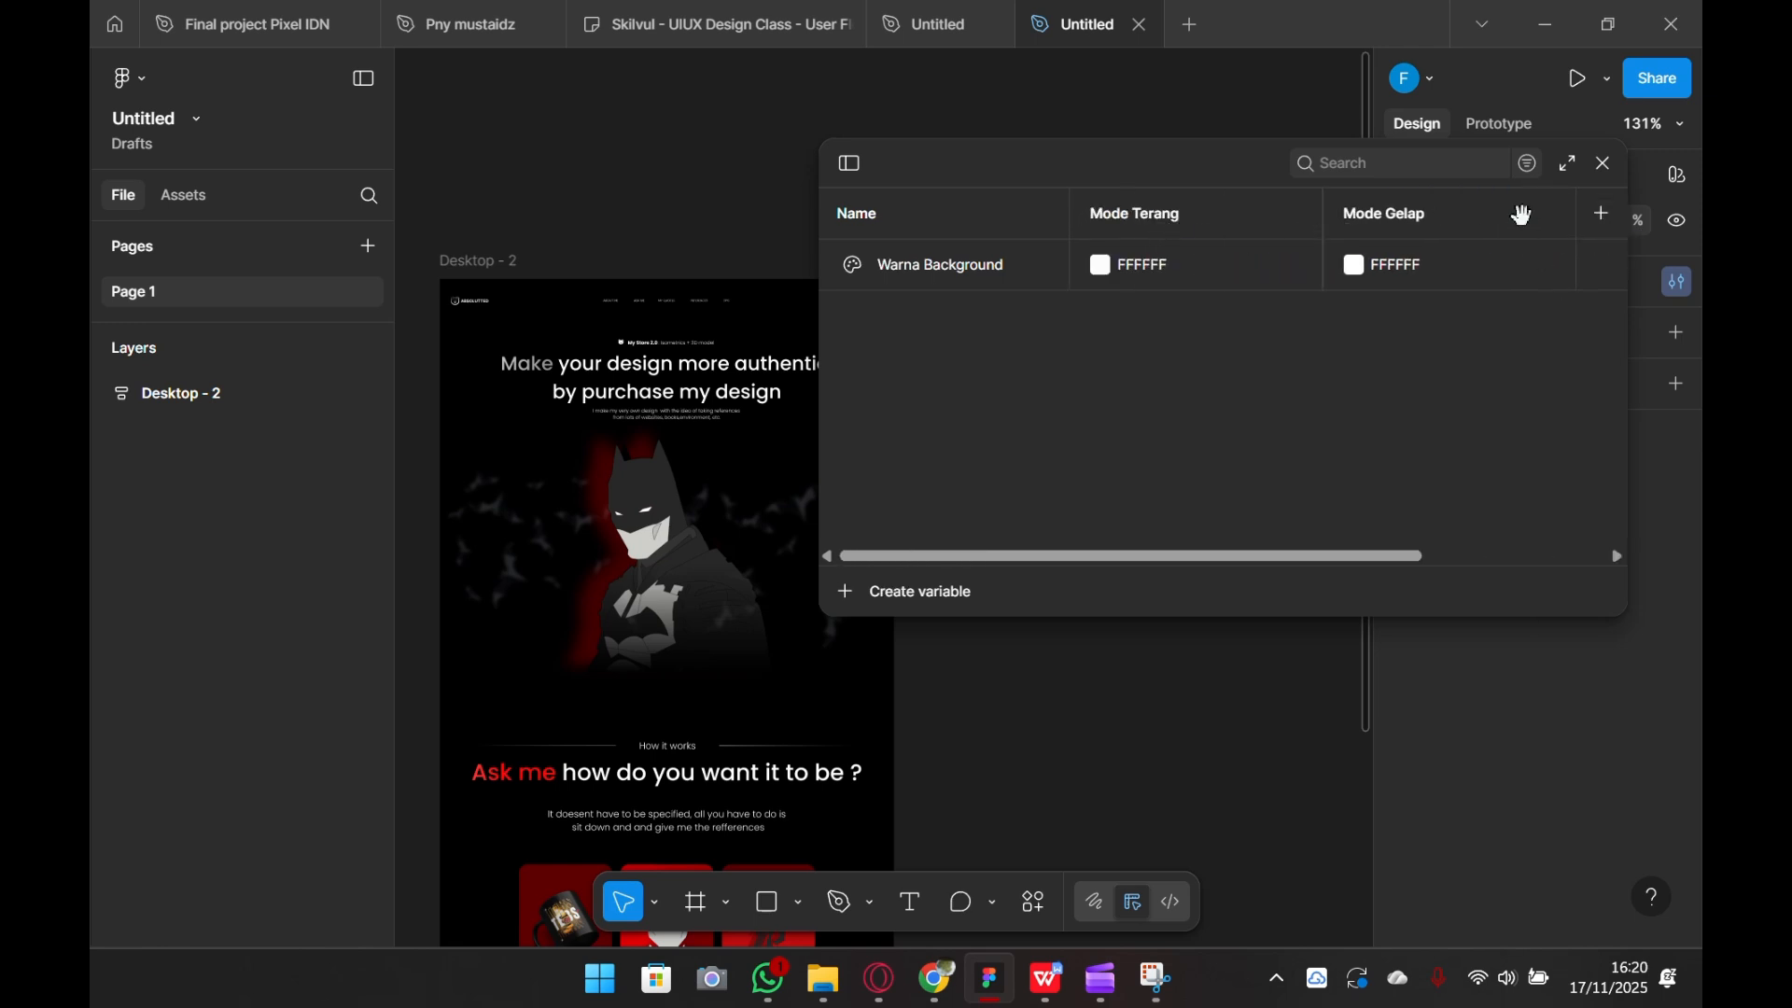
pyautogui.hscroll(3, 1433, 224)
pyautogui.click(1433, 230)
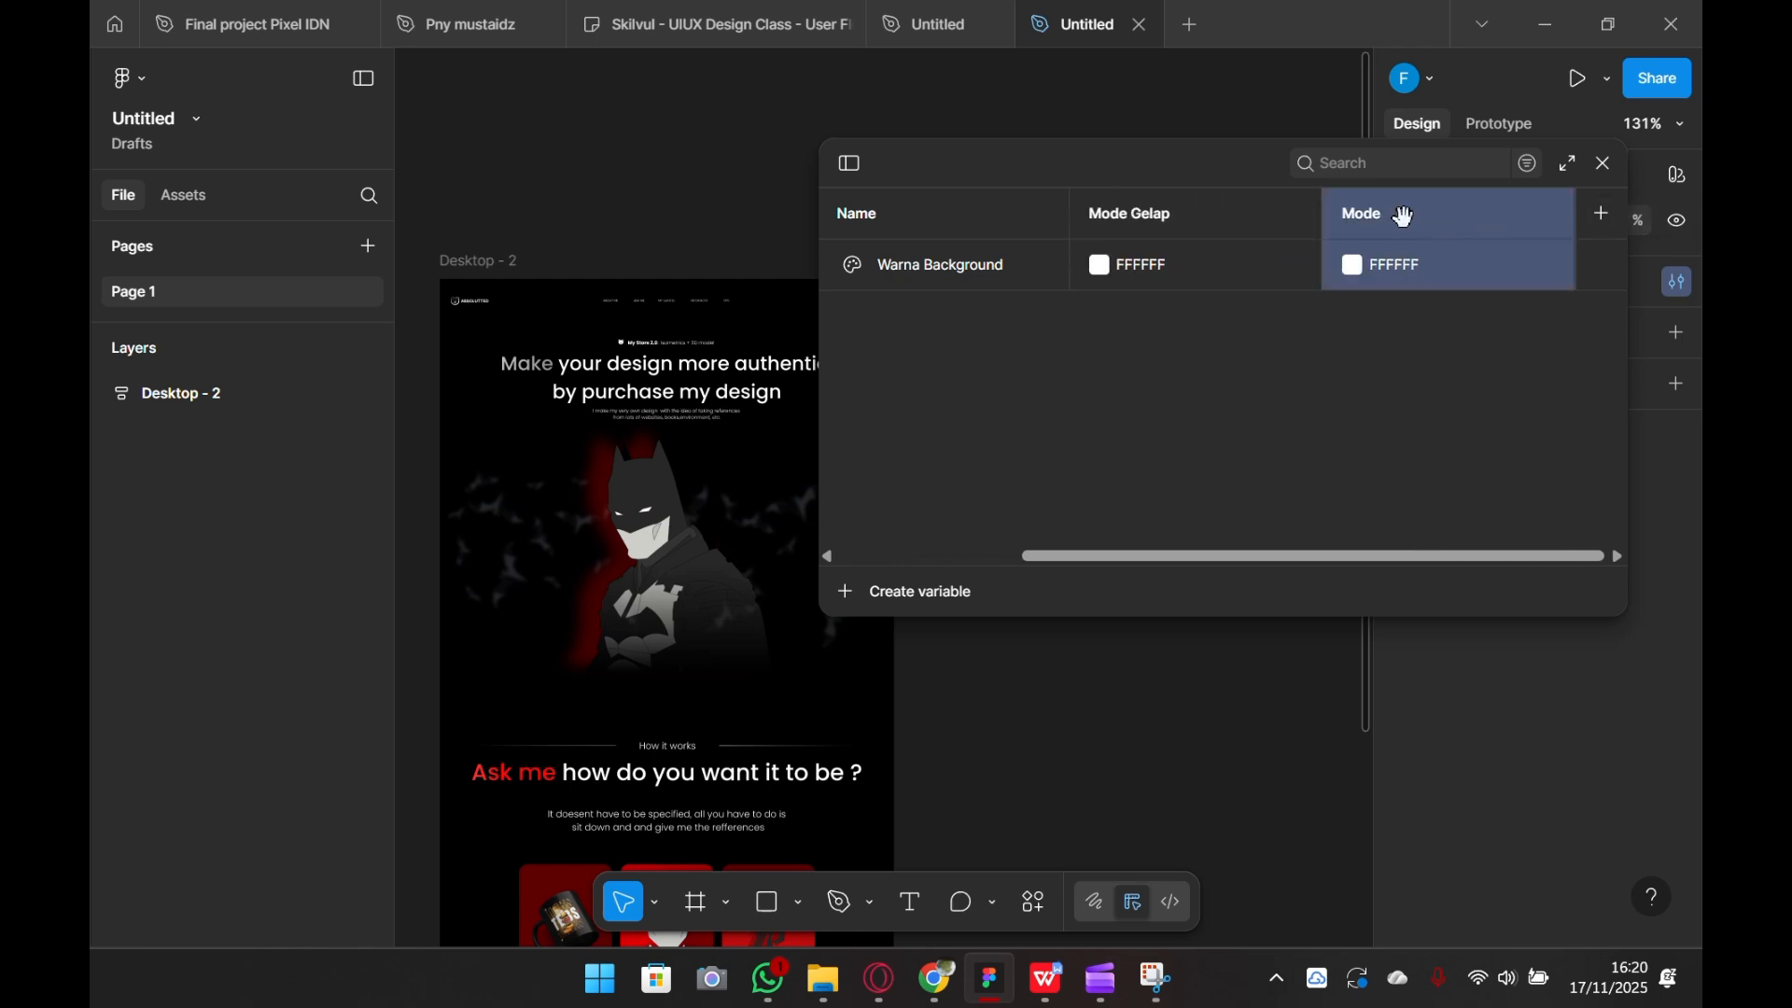
pyautogui.rightClick(1432, 211)
pyautogui.click(1536, 372)
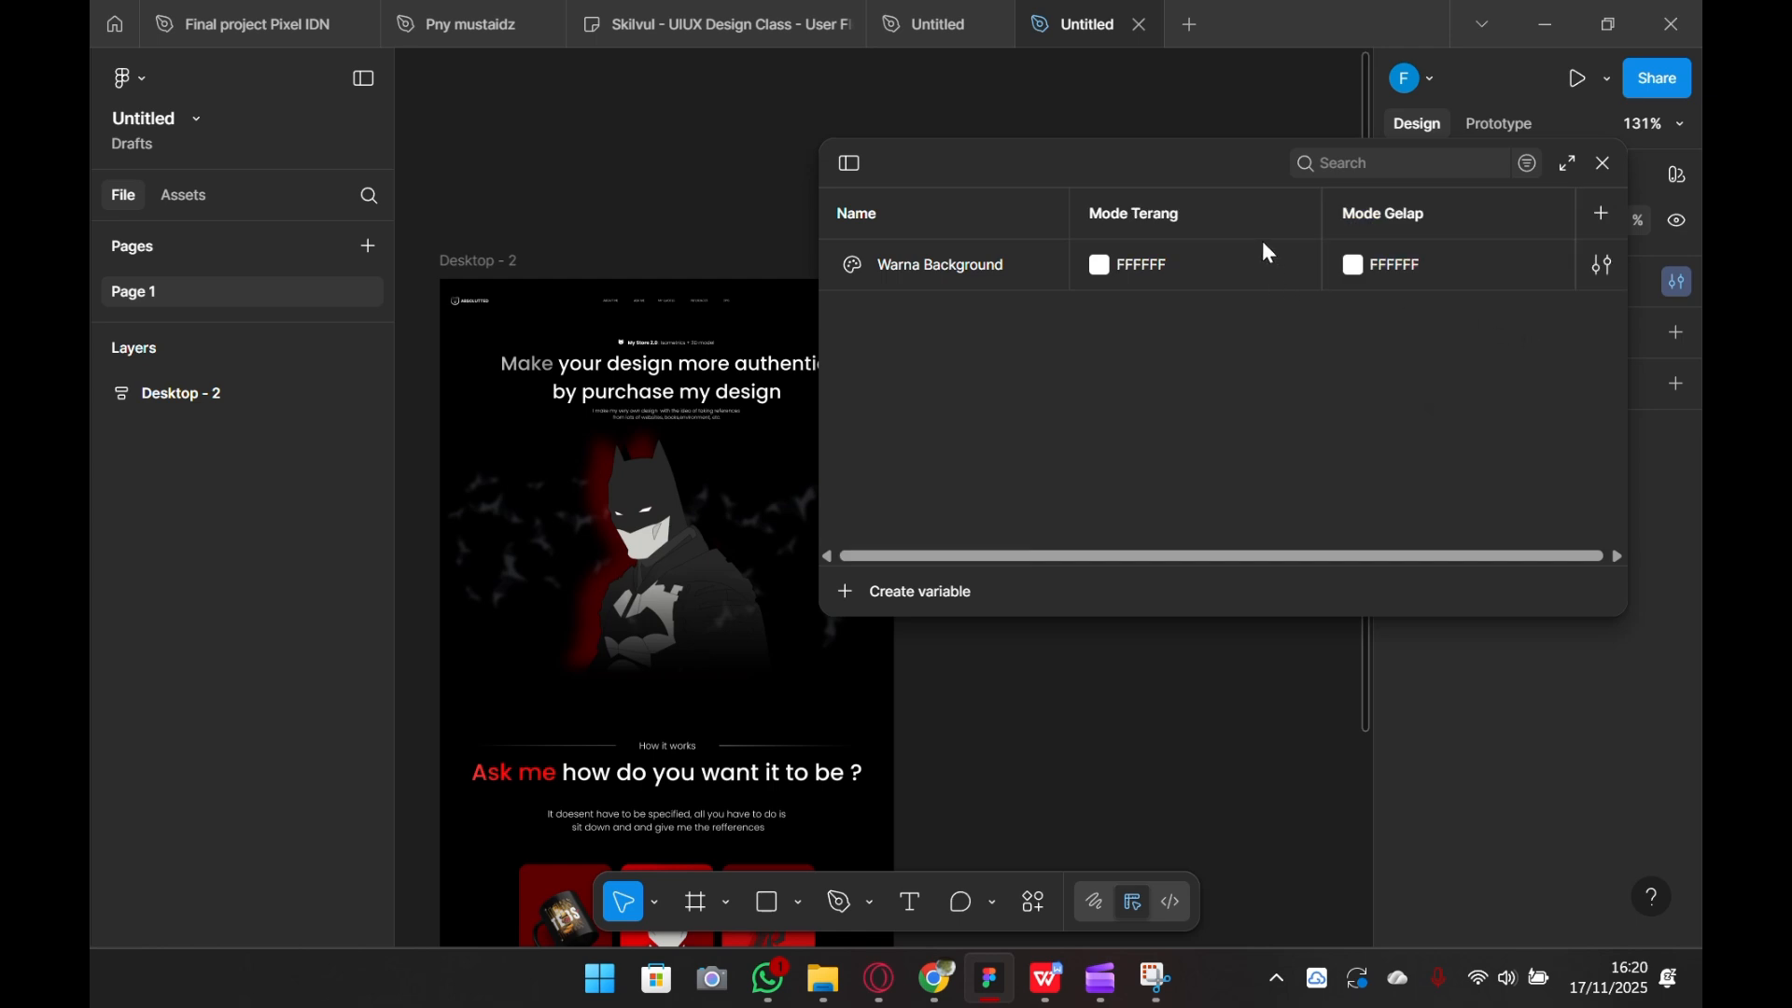
# - Create a second color variable named Warna Header text
pyautogui.click(910, 598)
pyautogui.click(882, 632)
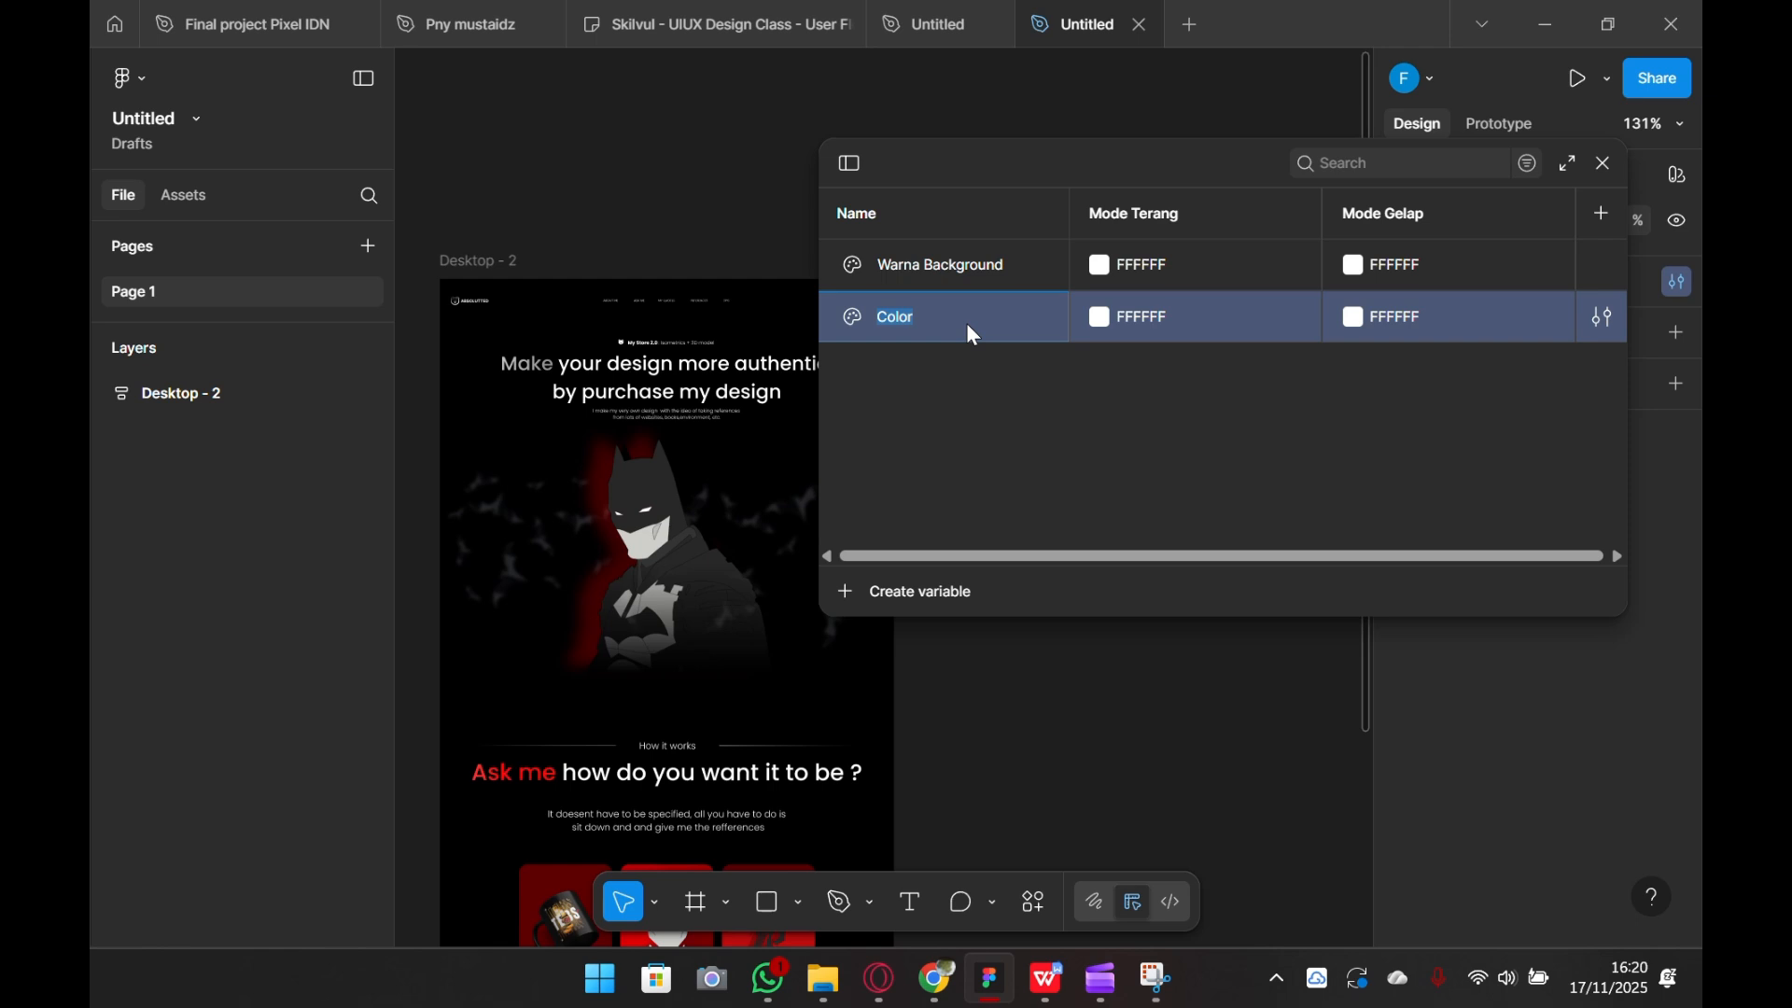
pyautogui.write('Hea')
pyautogui.press('BackSpace')
pyautogui.press('BackSpace')
pyautogui.press('BackSpace')
pyautogui.press('BackSpace')
pyautogui.press('BackSpace')
pyautogui.press('BackSpace')
pyautogui.press('BackSpace')
pyautogui.press('BackSpace')
pyautogui.press('BackSpace')
pyautogui.press('BackSpace')
pyautogui.press('BackSpace')
pyautogui.press('BackSpace')
pyautogui.press('BackSpace')
pyautogui.press('BackSpace')
pyautogui.press('BackSpace')
pyautogui.write('Wae')
pyautogui.press('BackSpace')
pyautogui.write('rn')
pyautogui.click(1368, 428)
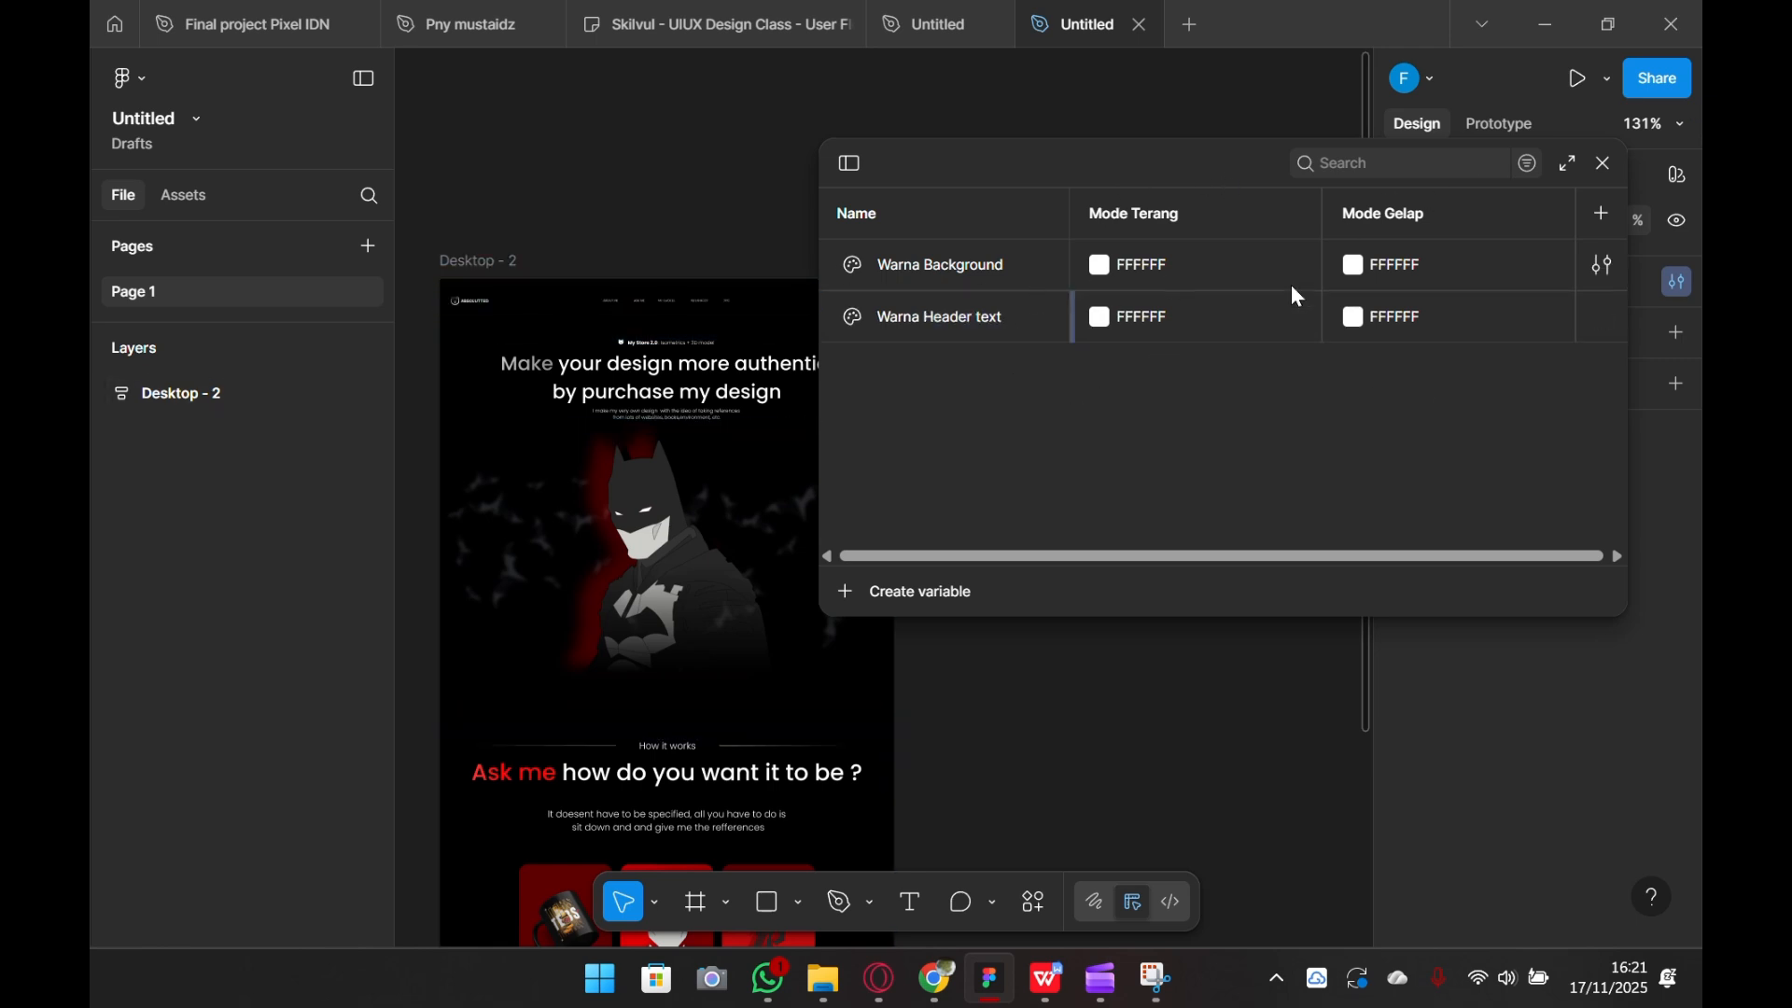
# - Add a third color variable to the collection
pyautogui.click(885, 608)
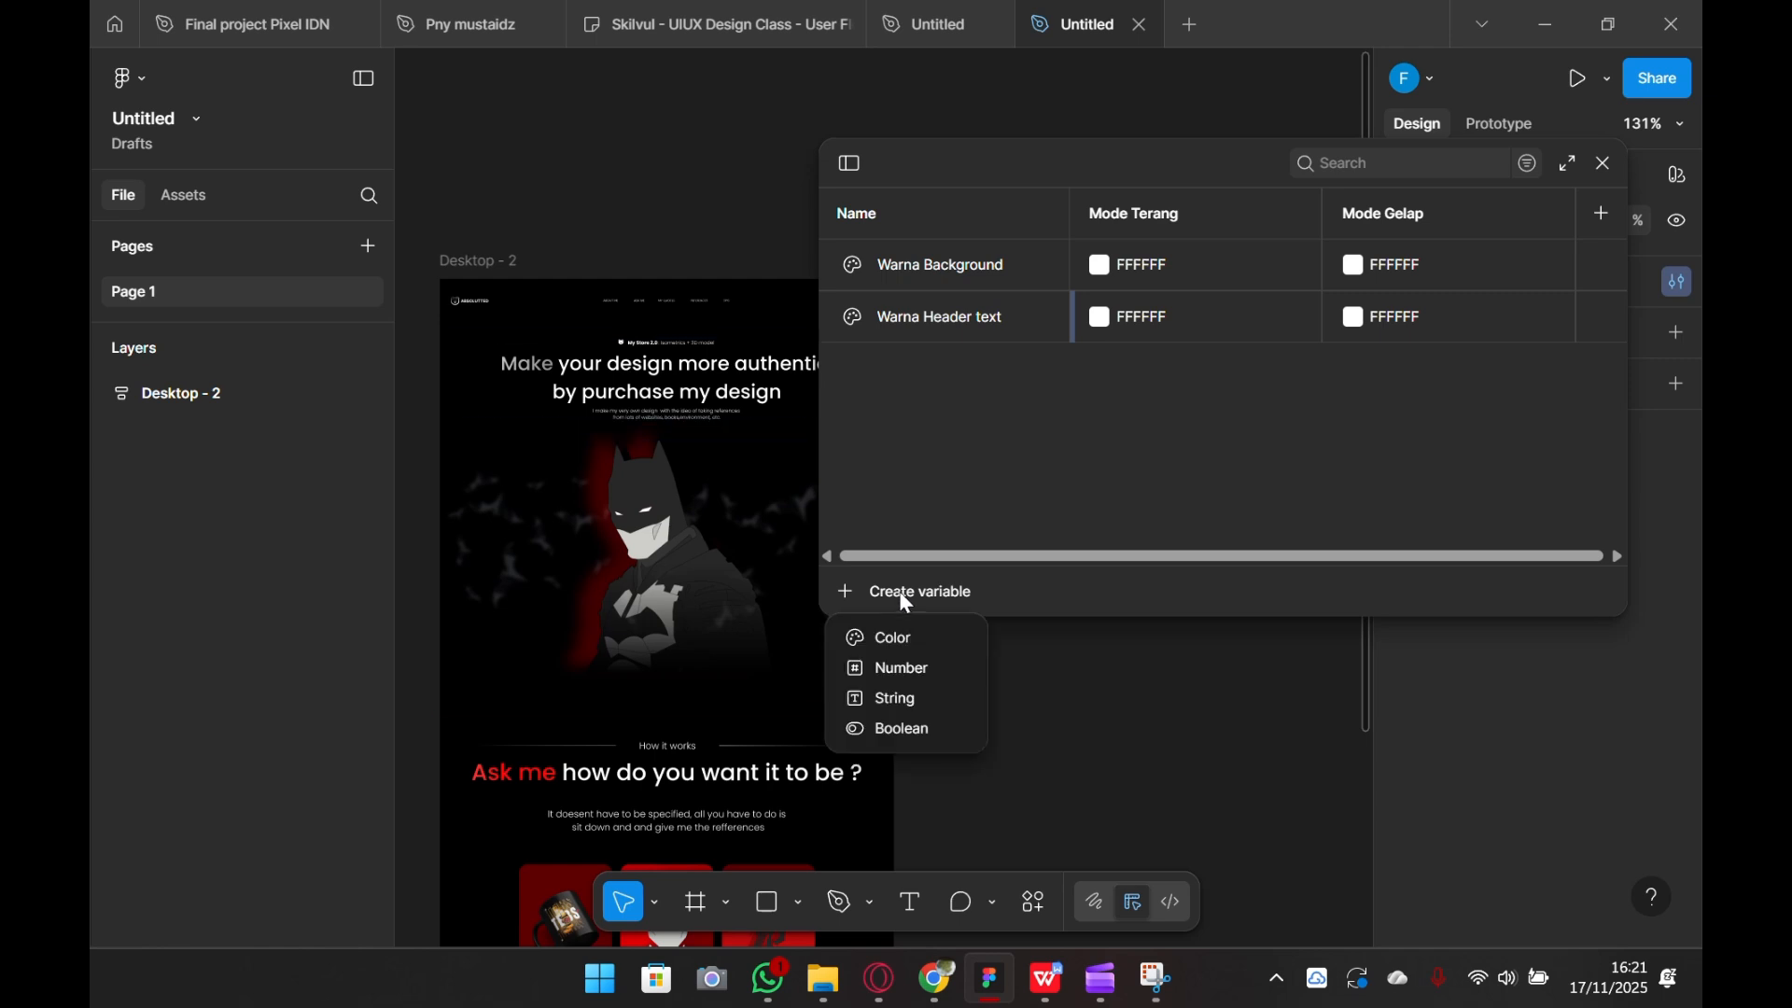
pyautogui.click(910, 640)
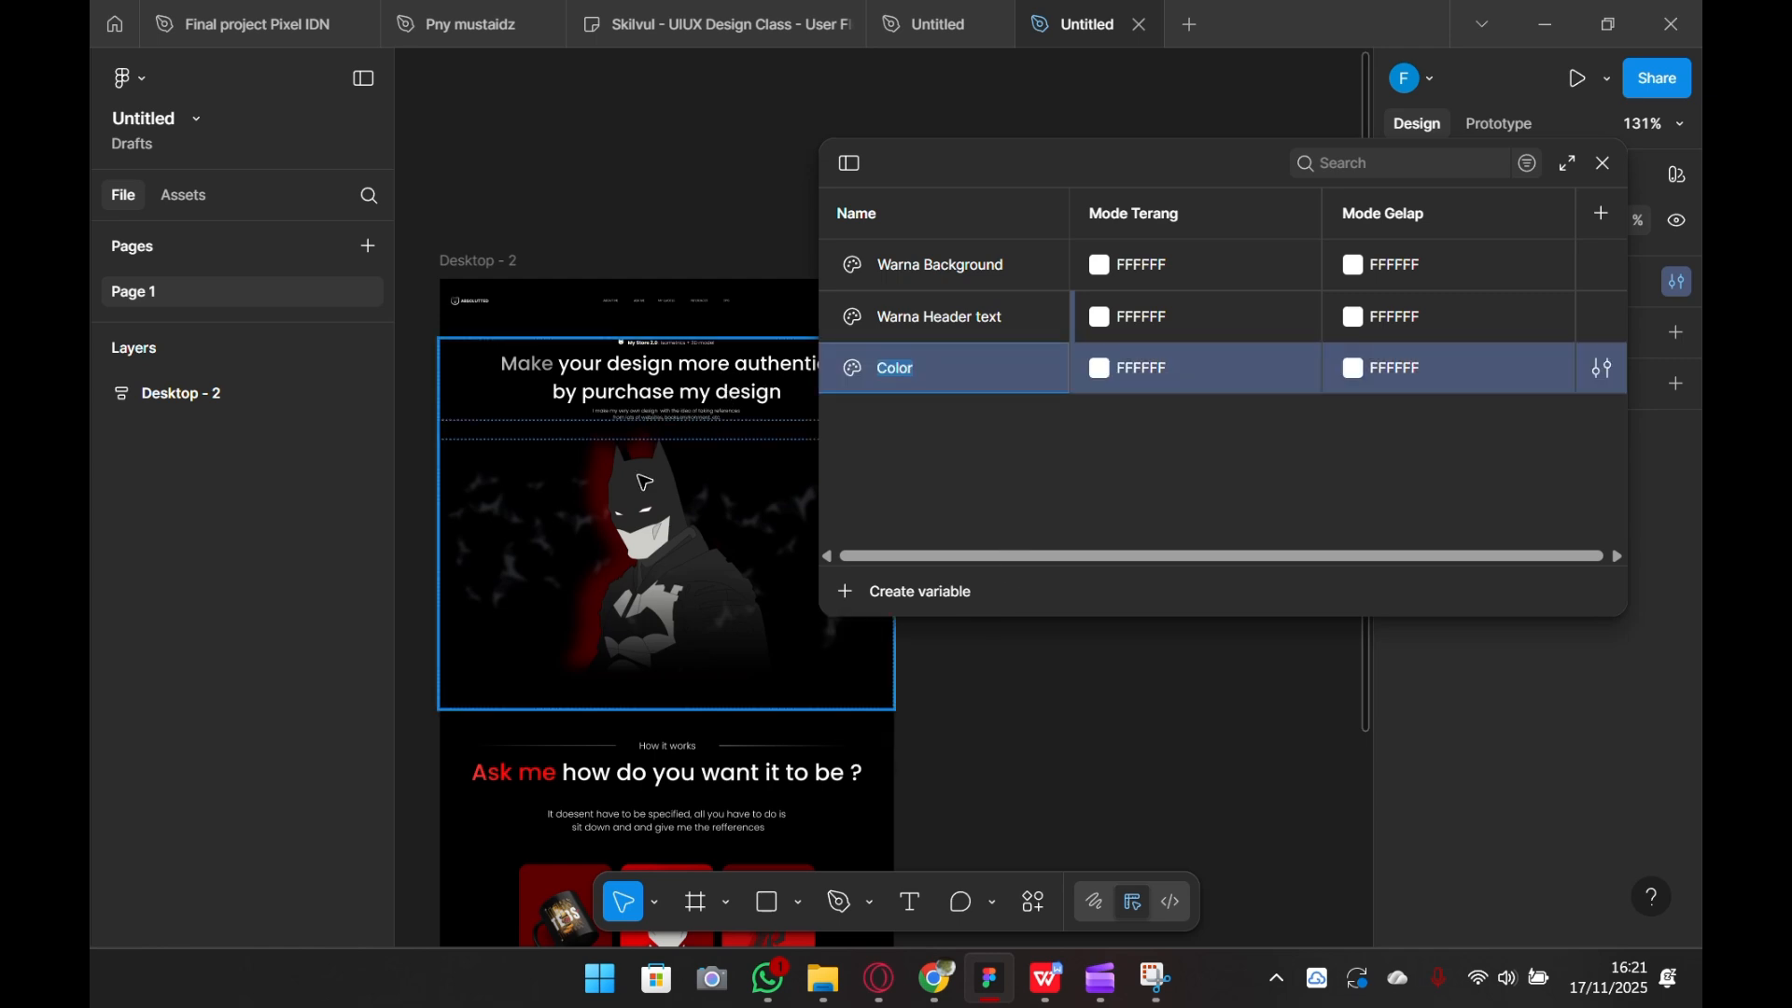
# - Examine the Desktop - 2 hero section and its Batman illustration's mask group to see which colors need variables
pyautogui.scroll(5, 672, 513)
pyautogui.scroll(-5, 698, 608)
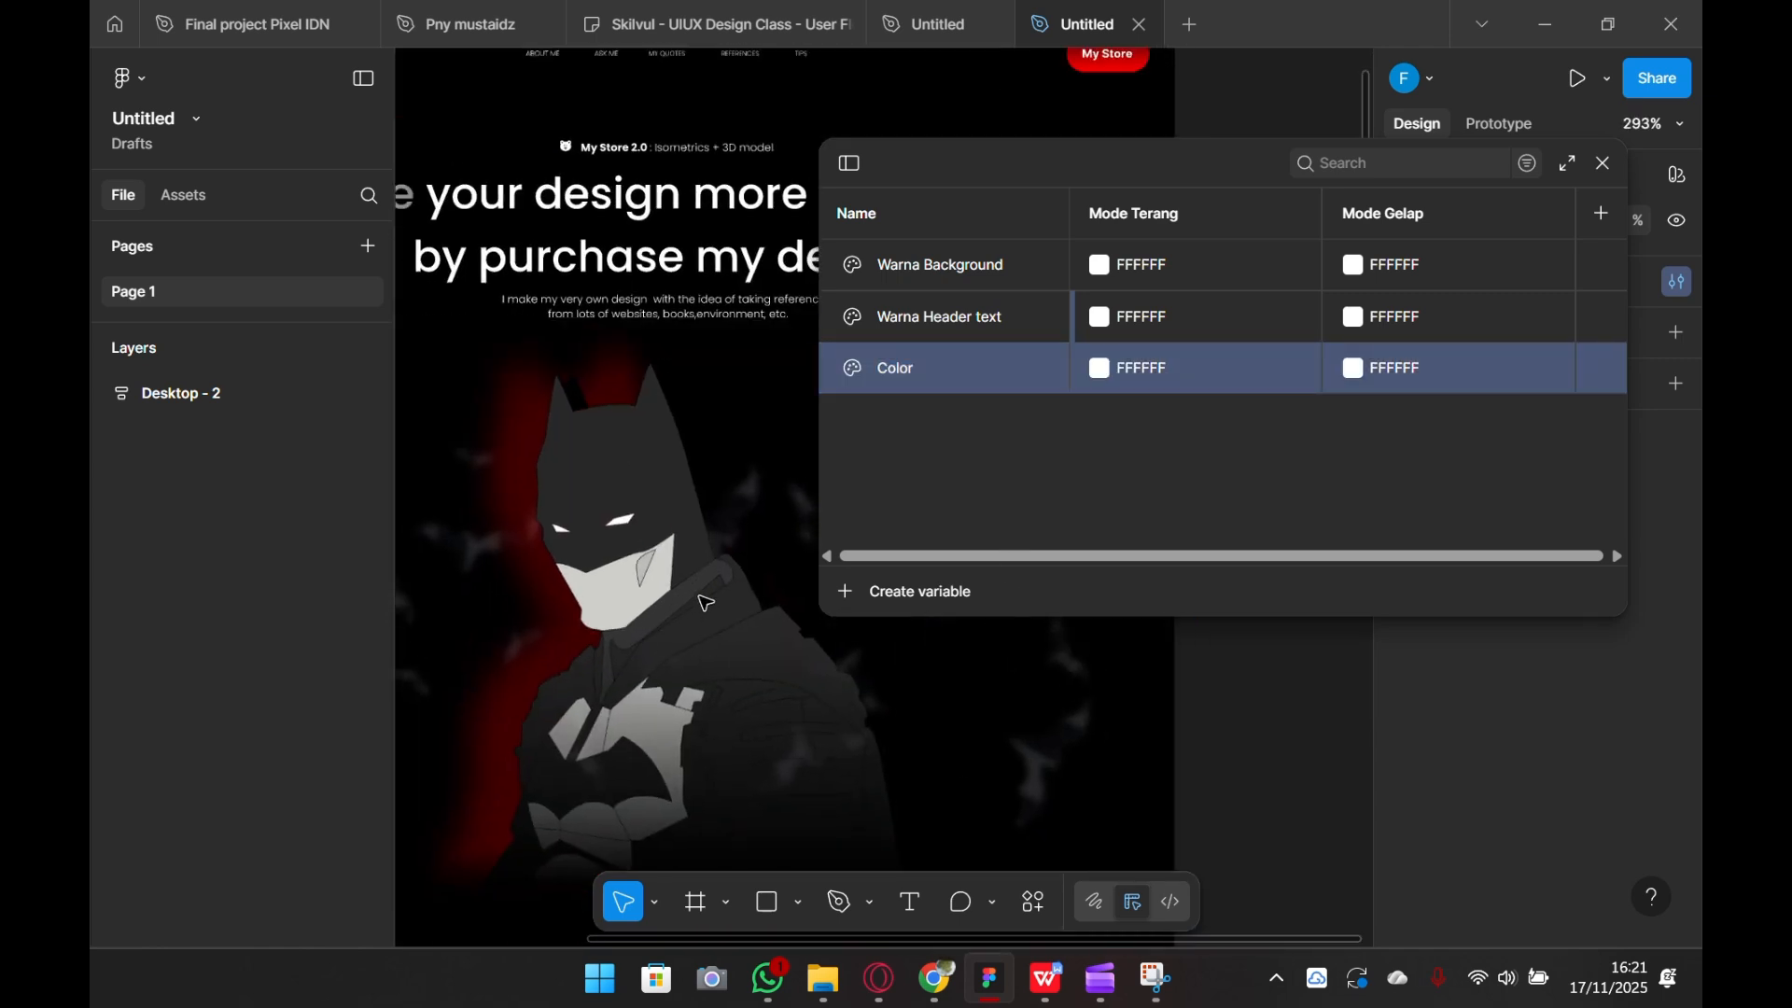
pyautogui.moveTo(915, 719); pyautogui.dragTo(866, 474)
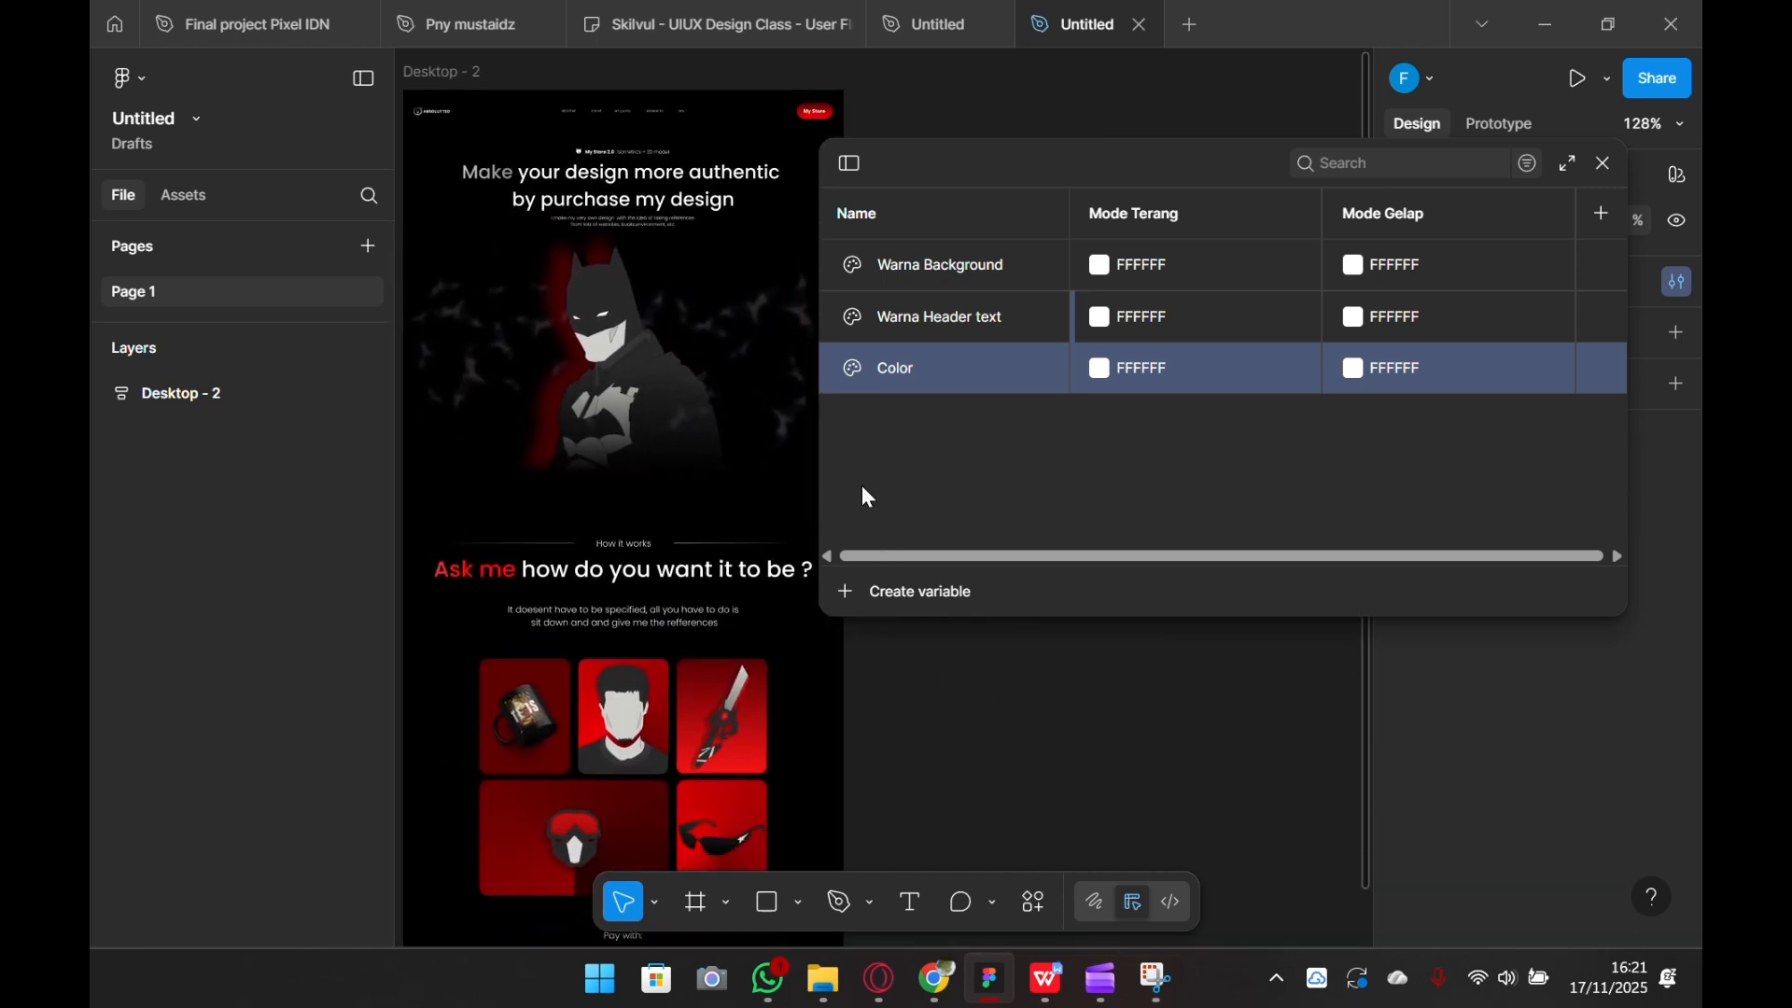
pyautogui.scroll(3, 667, 602)
pyautogui.moveTo(631, 414); pyautogui.dragTo(737, 796)
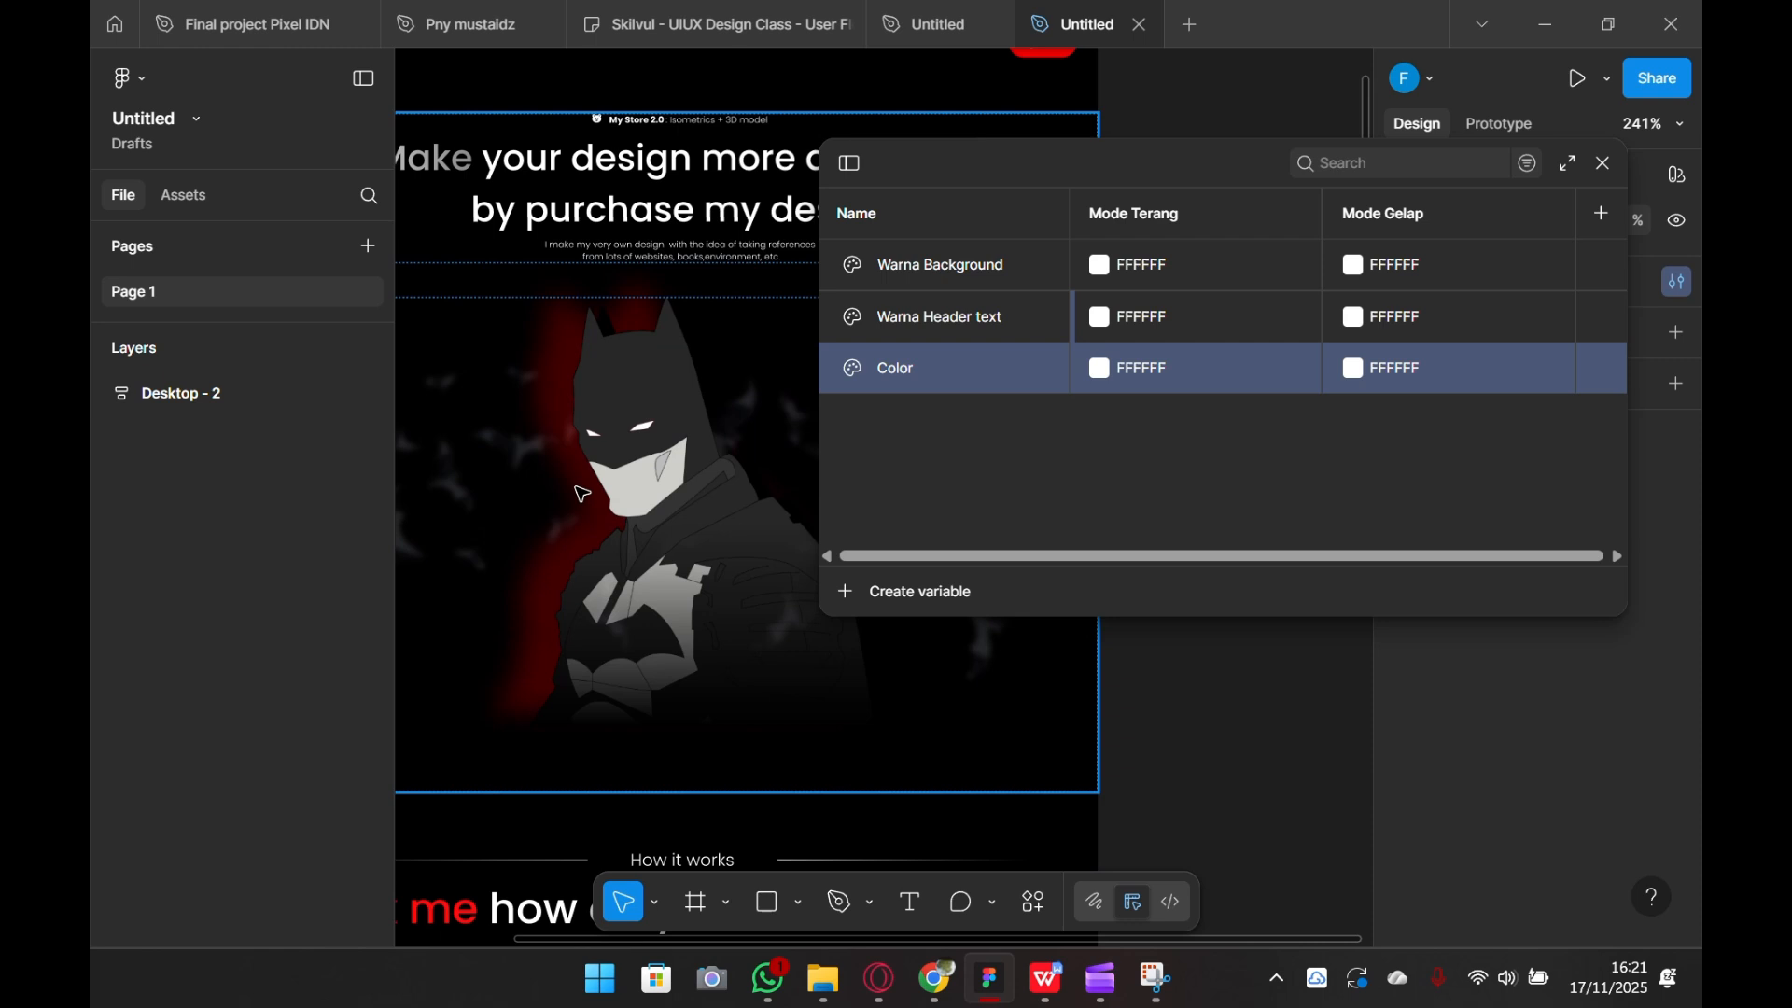
pyautogui.scroll(-4, 735, 692)
pyautogui.moveTo(1055, 768); pyautogui.dragTo(1020, 592)
pyautogui.click(657, 436)
pyautogui.doubleClick(657, 435)
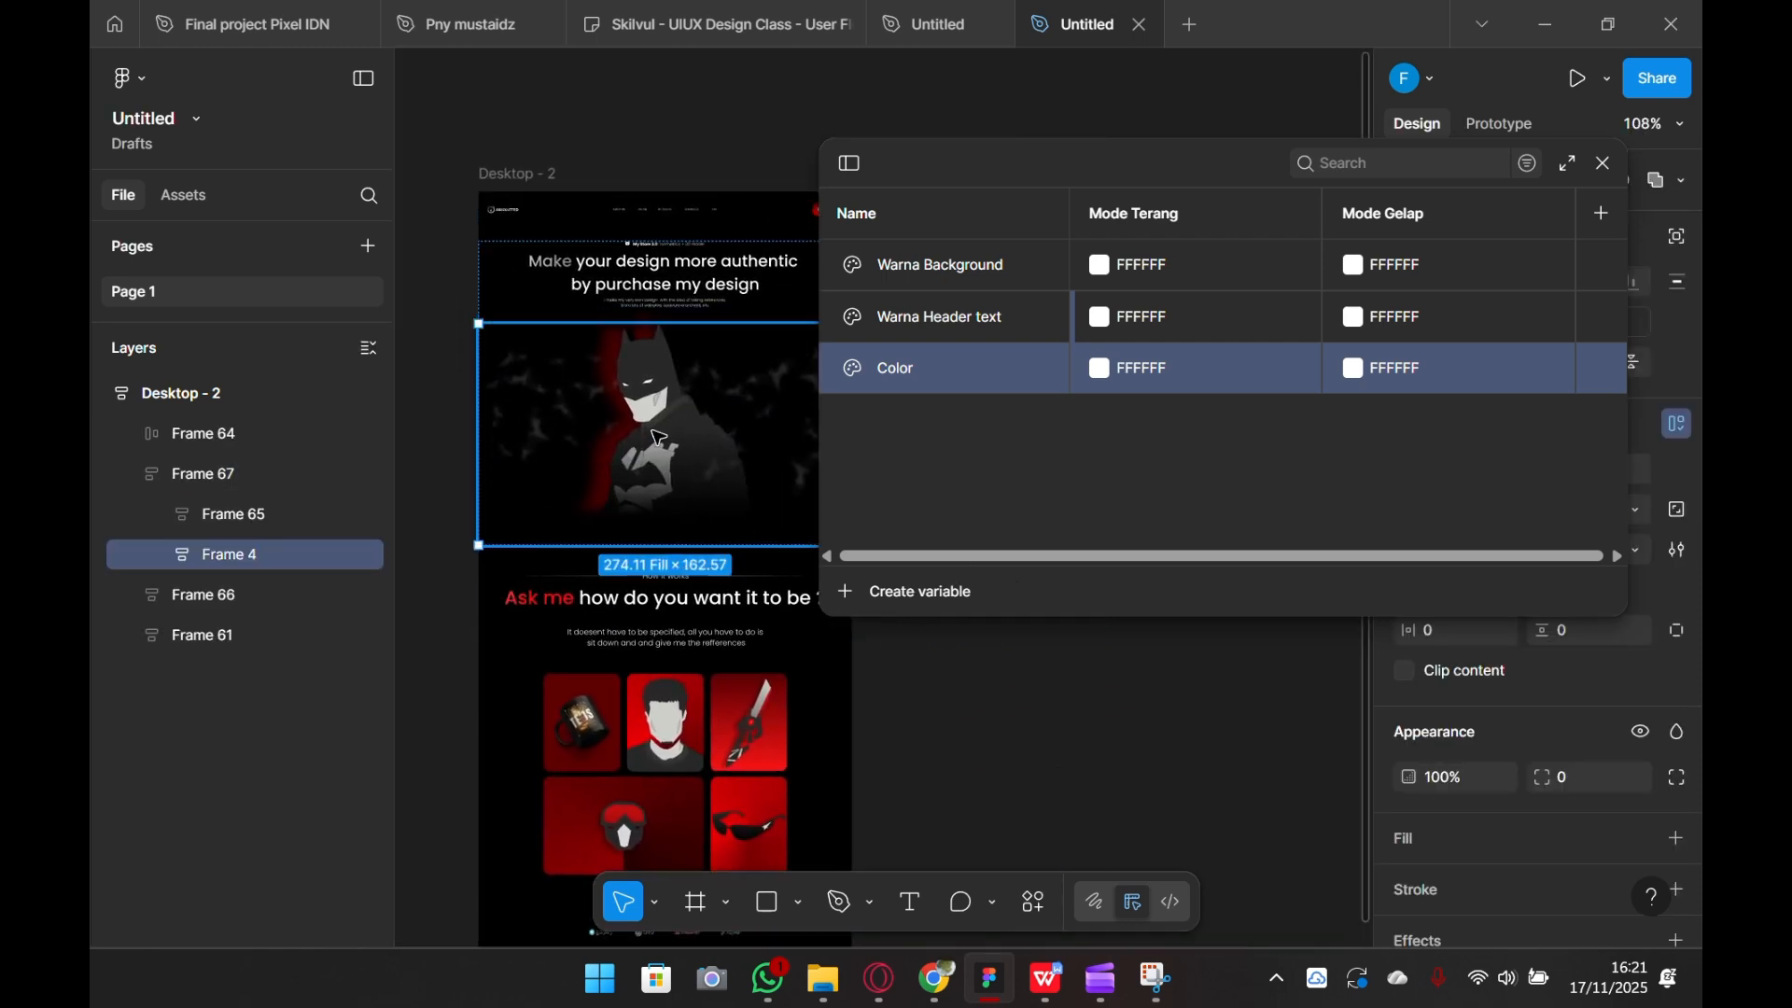
pyautogui.doubleClick(660, 434)
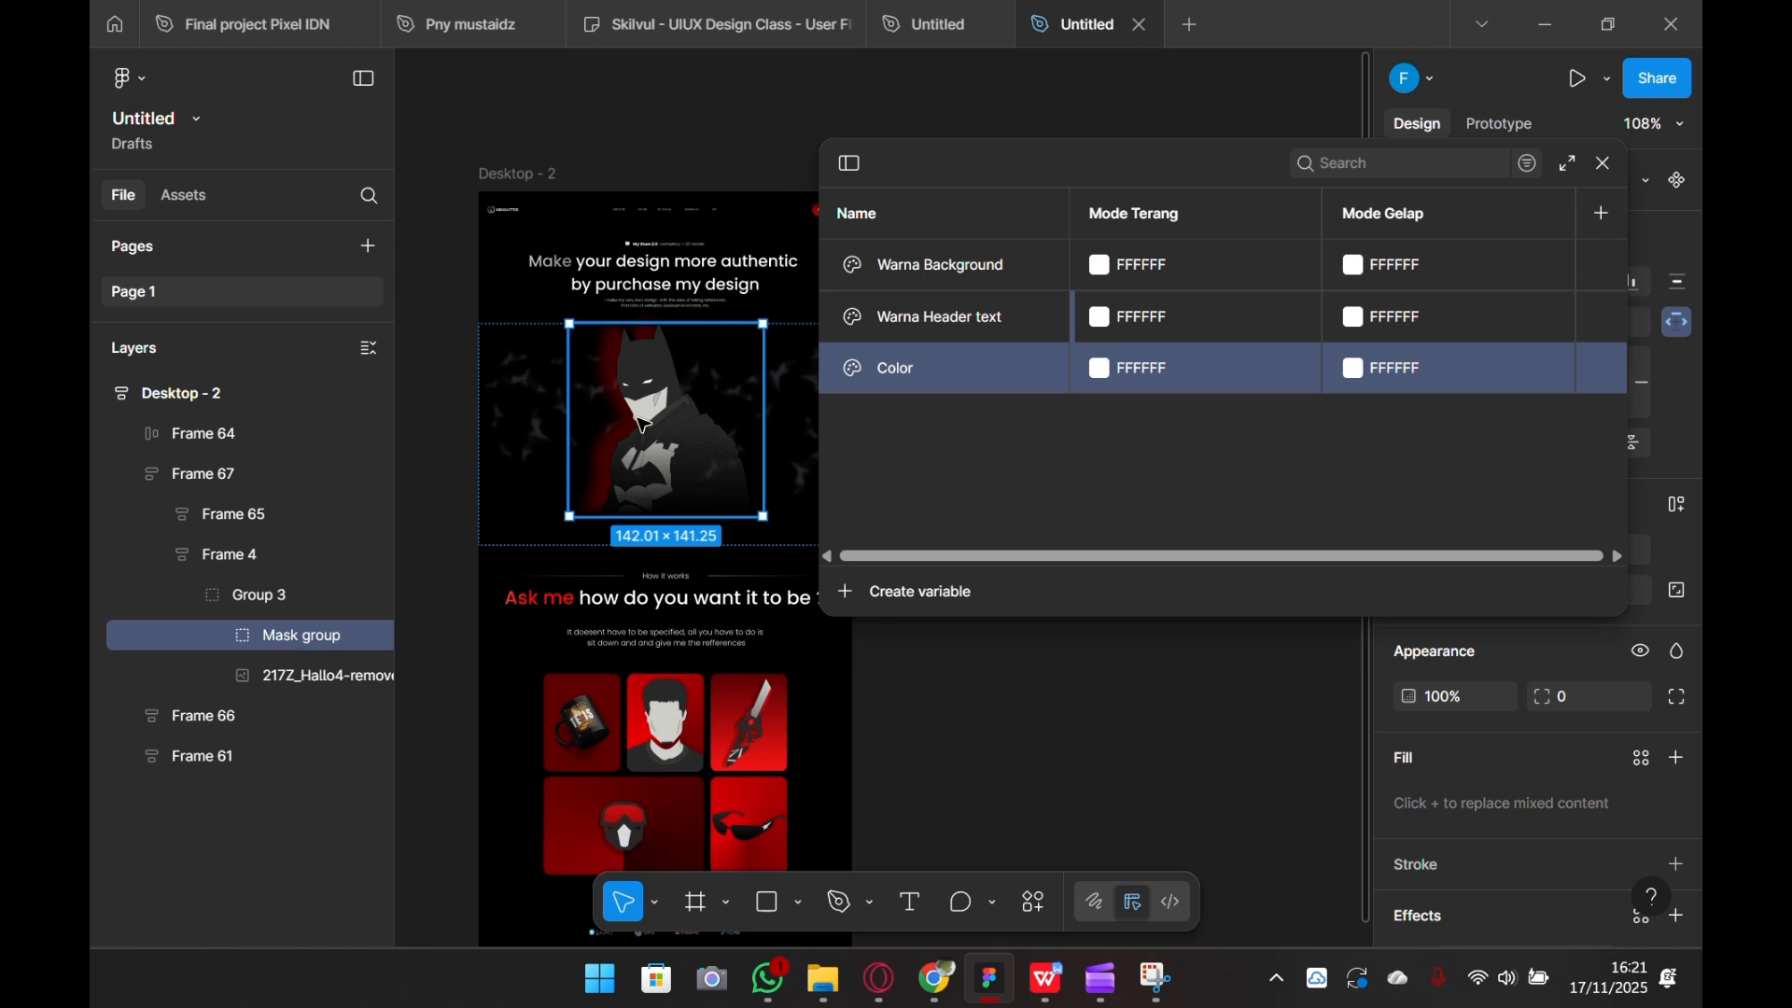
pyautogui.click(919, 734)
pyautogui.moveTo(1008, 788); pyautogui.dragTo(931, 648)
pyautogui.moveTo(754, 685); pyautogui.dragTo(809, 851)
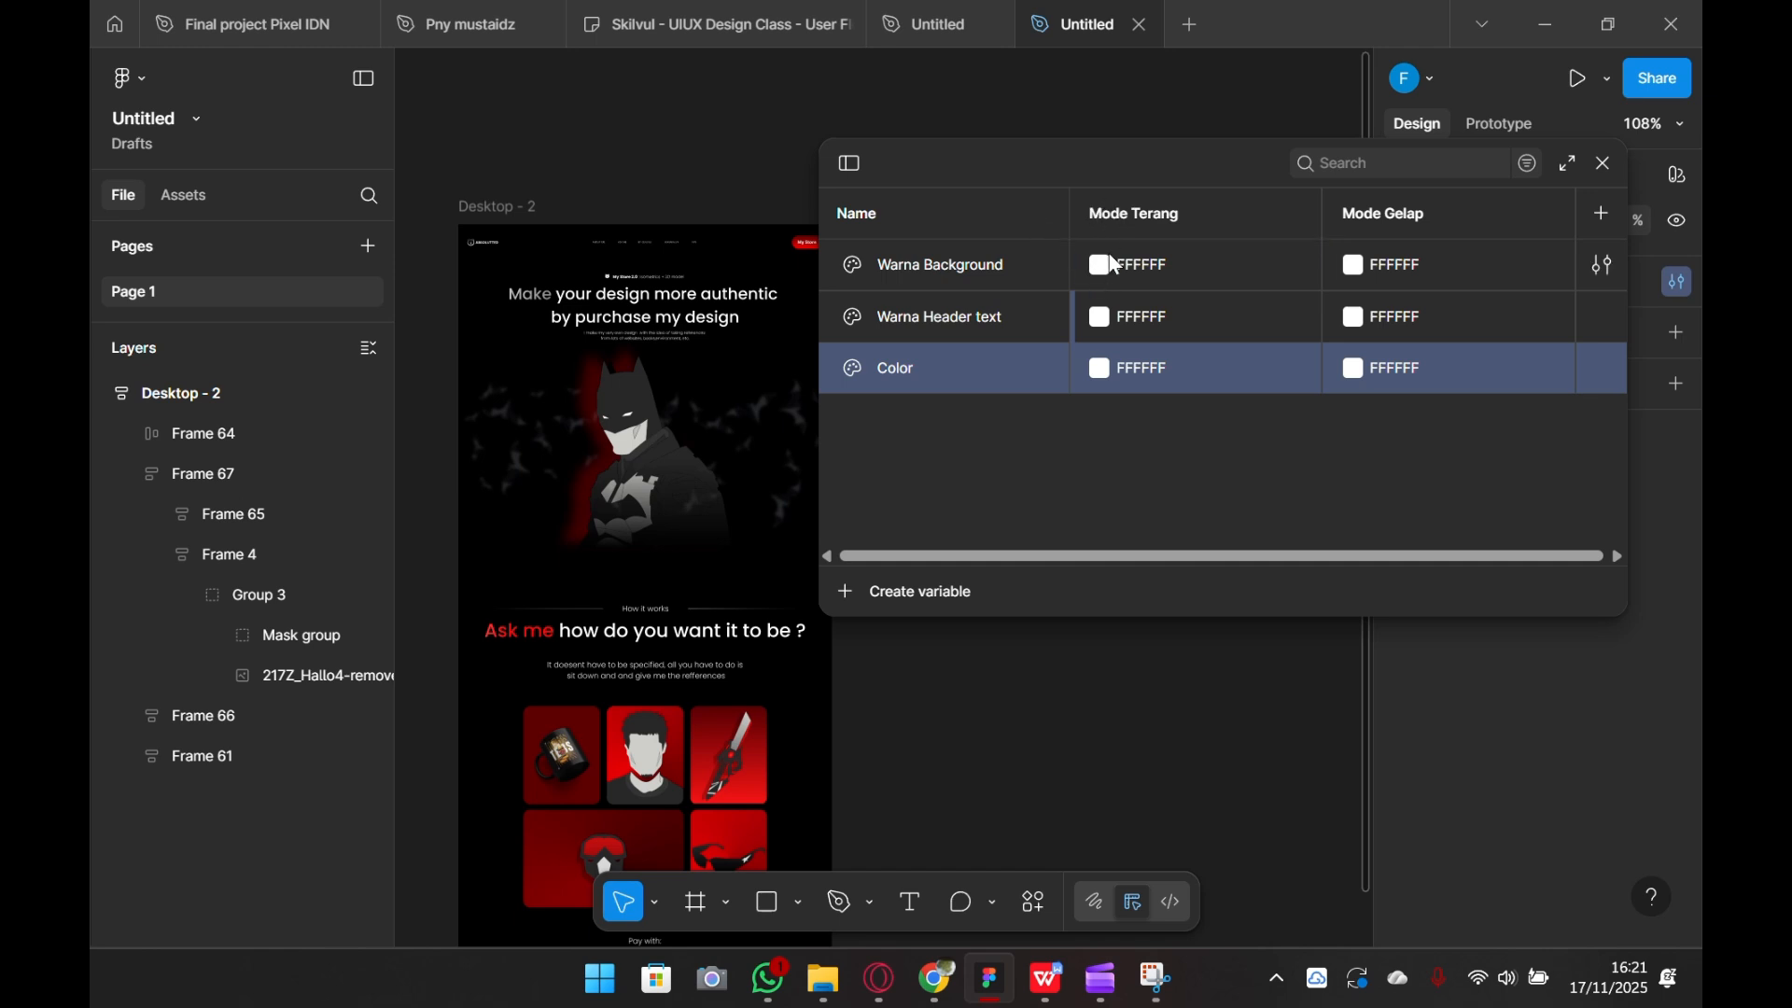
# - Set the Mode Gelap value of Warna Background to black, 000000
pyautogui.click(1368, 279)
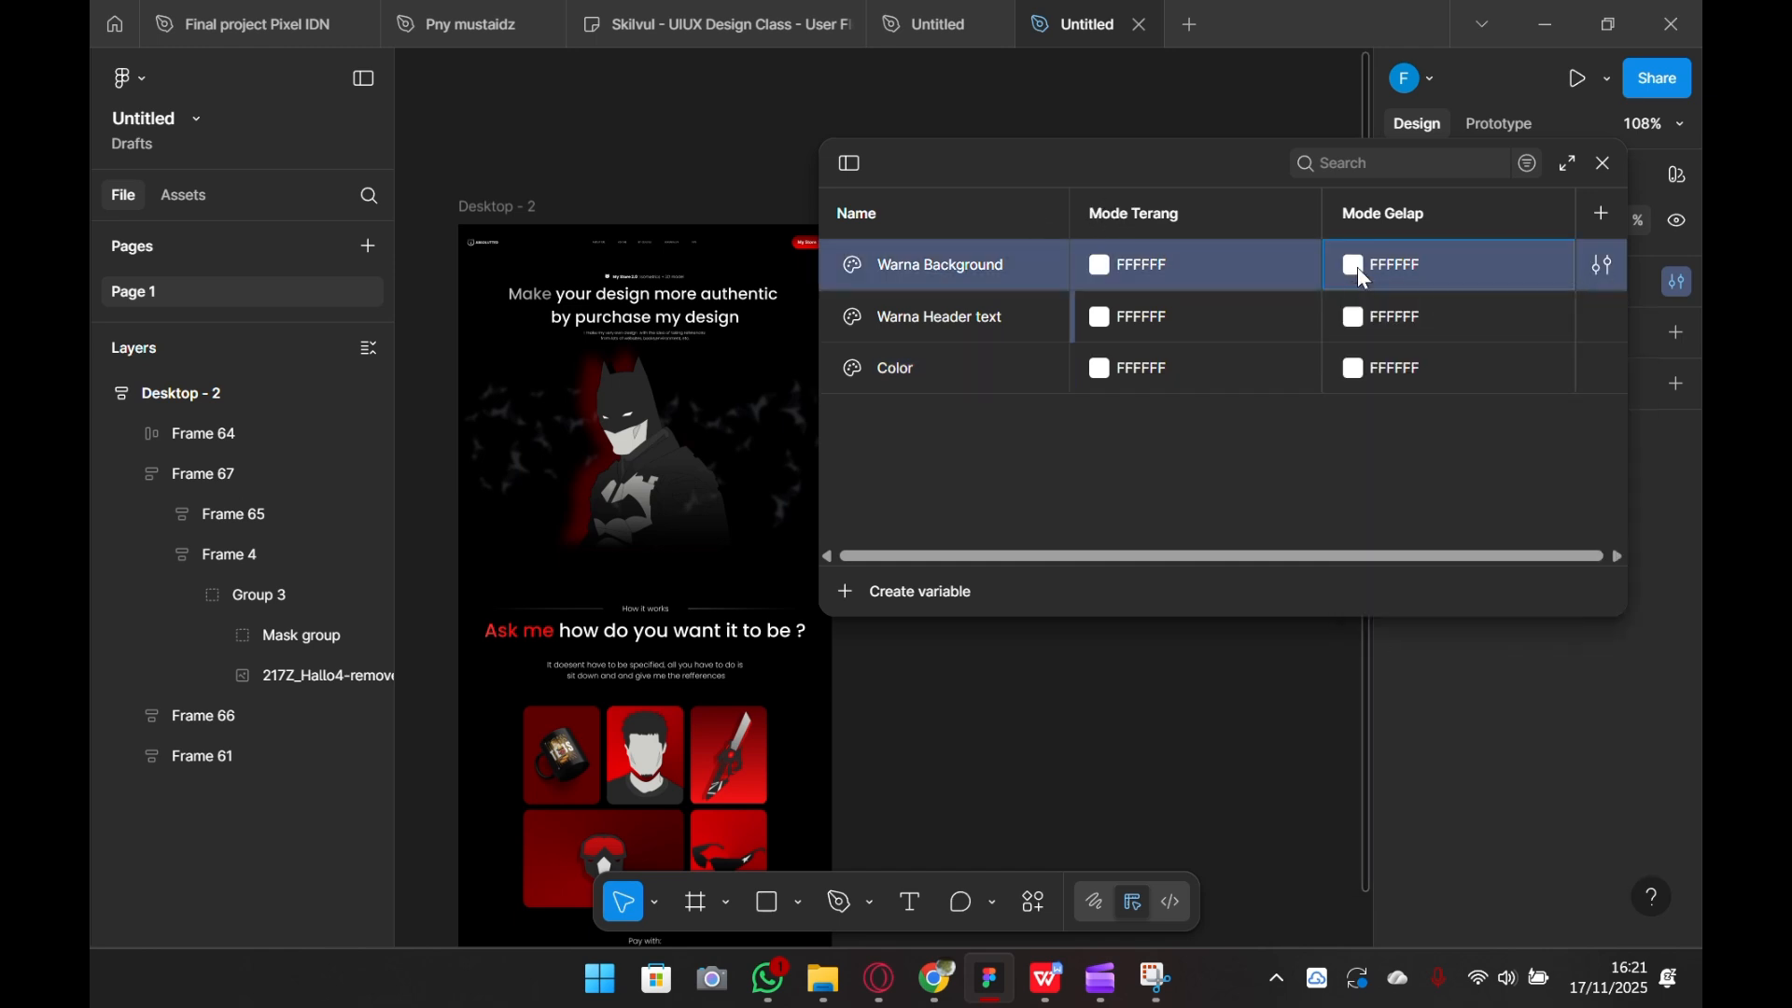
pyautogui.click(1365, 279)
pyautogui.moveTo(1409, 416); pyautogui.dragTo(1360, 805)
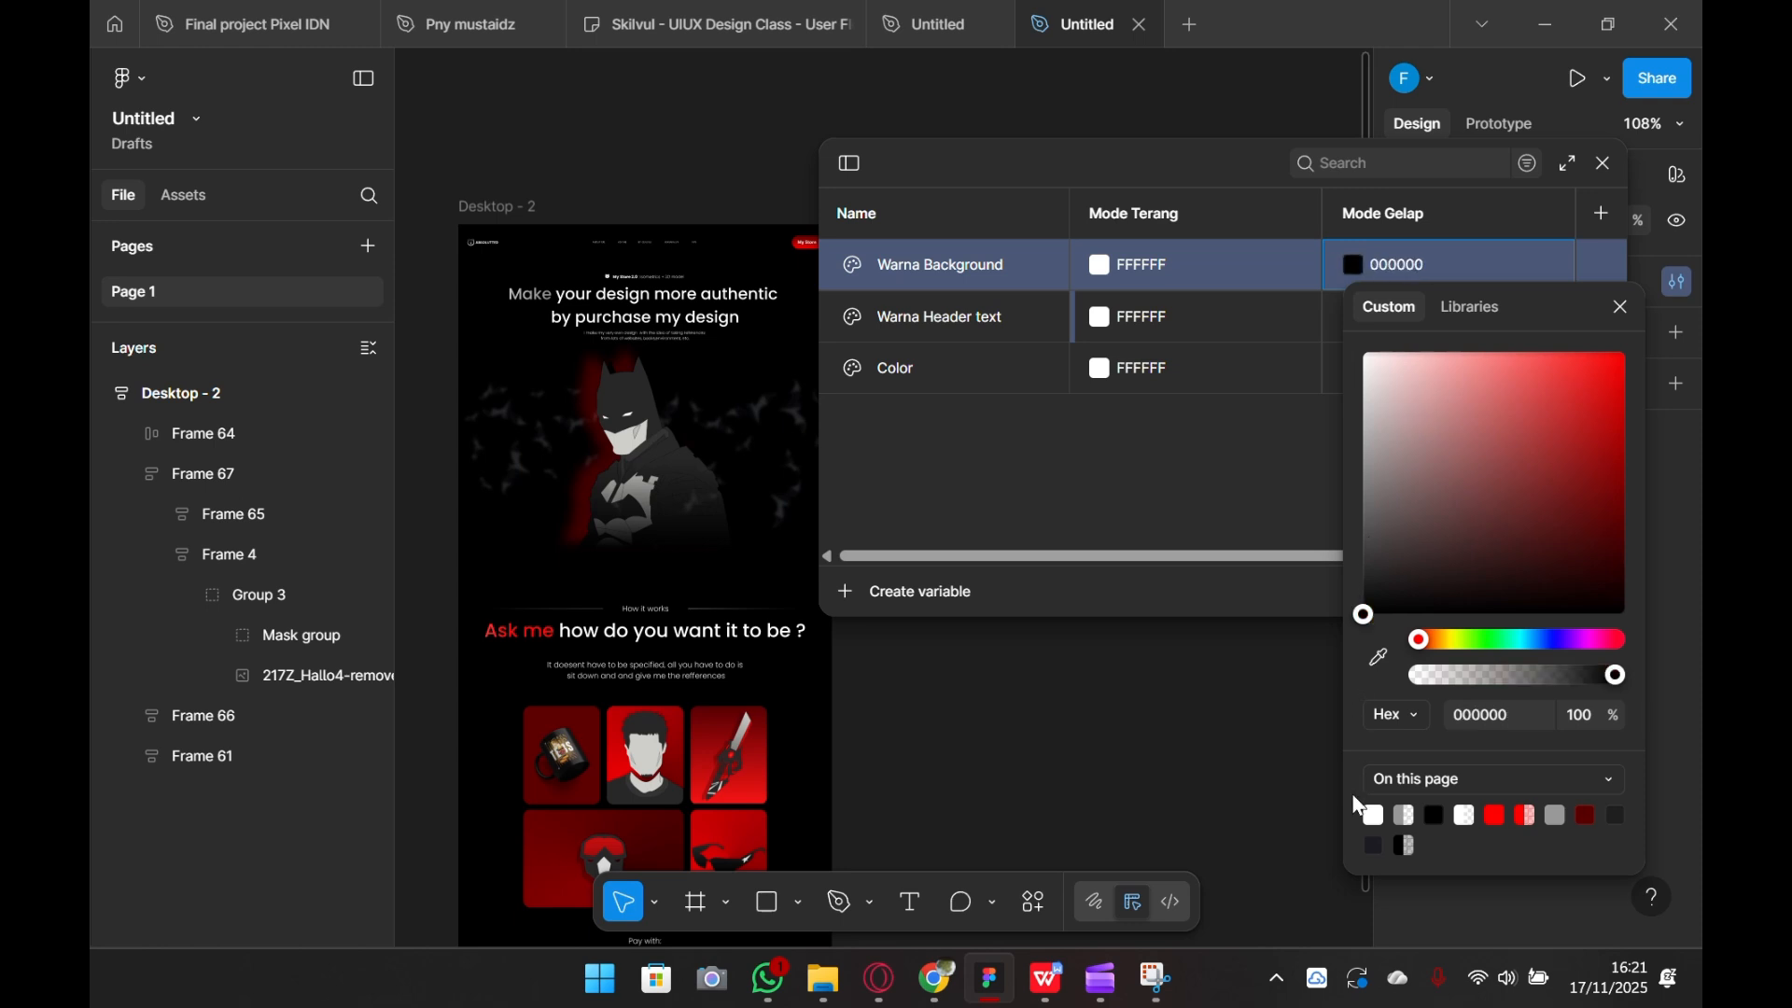
pyautogui.click(1113, 427)
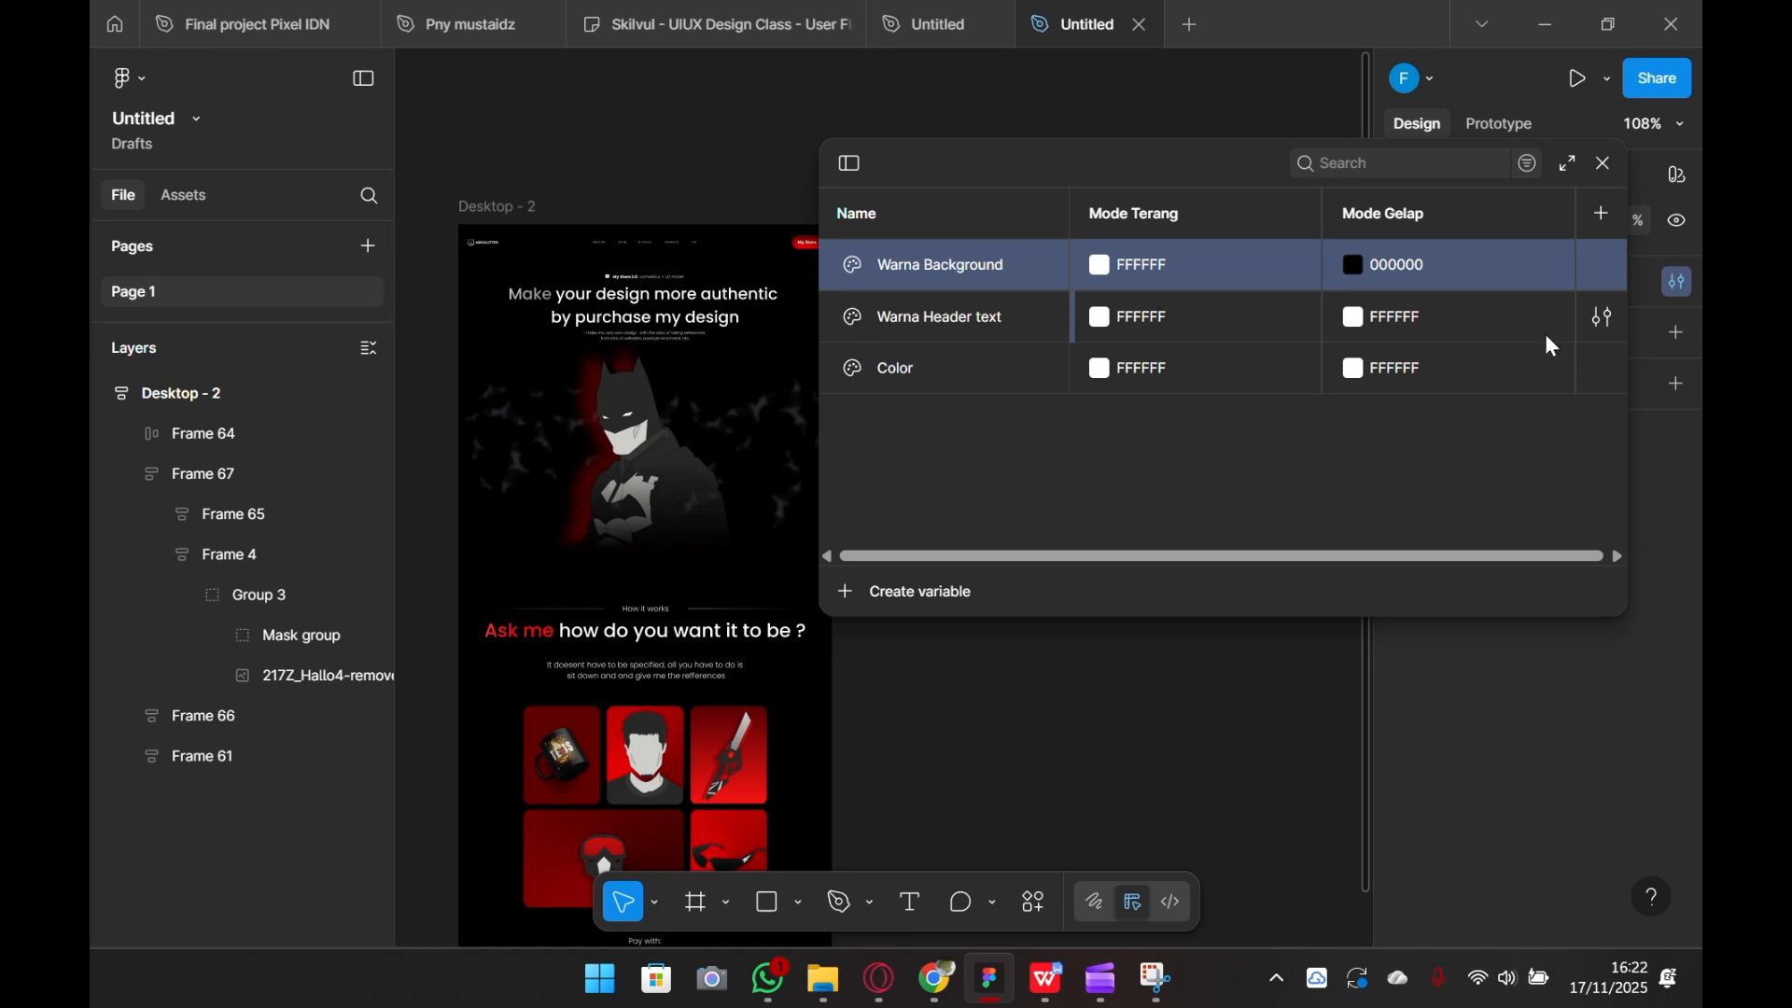
# - Set the Mode Terang value of Warna Header text to black, 000000
pyautogui.click(1105, 315)
pyautogui.click(1107, 314)
pyautogui.click(1107, 317)
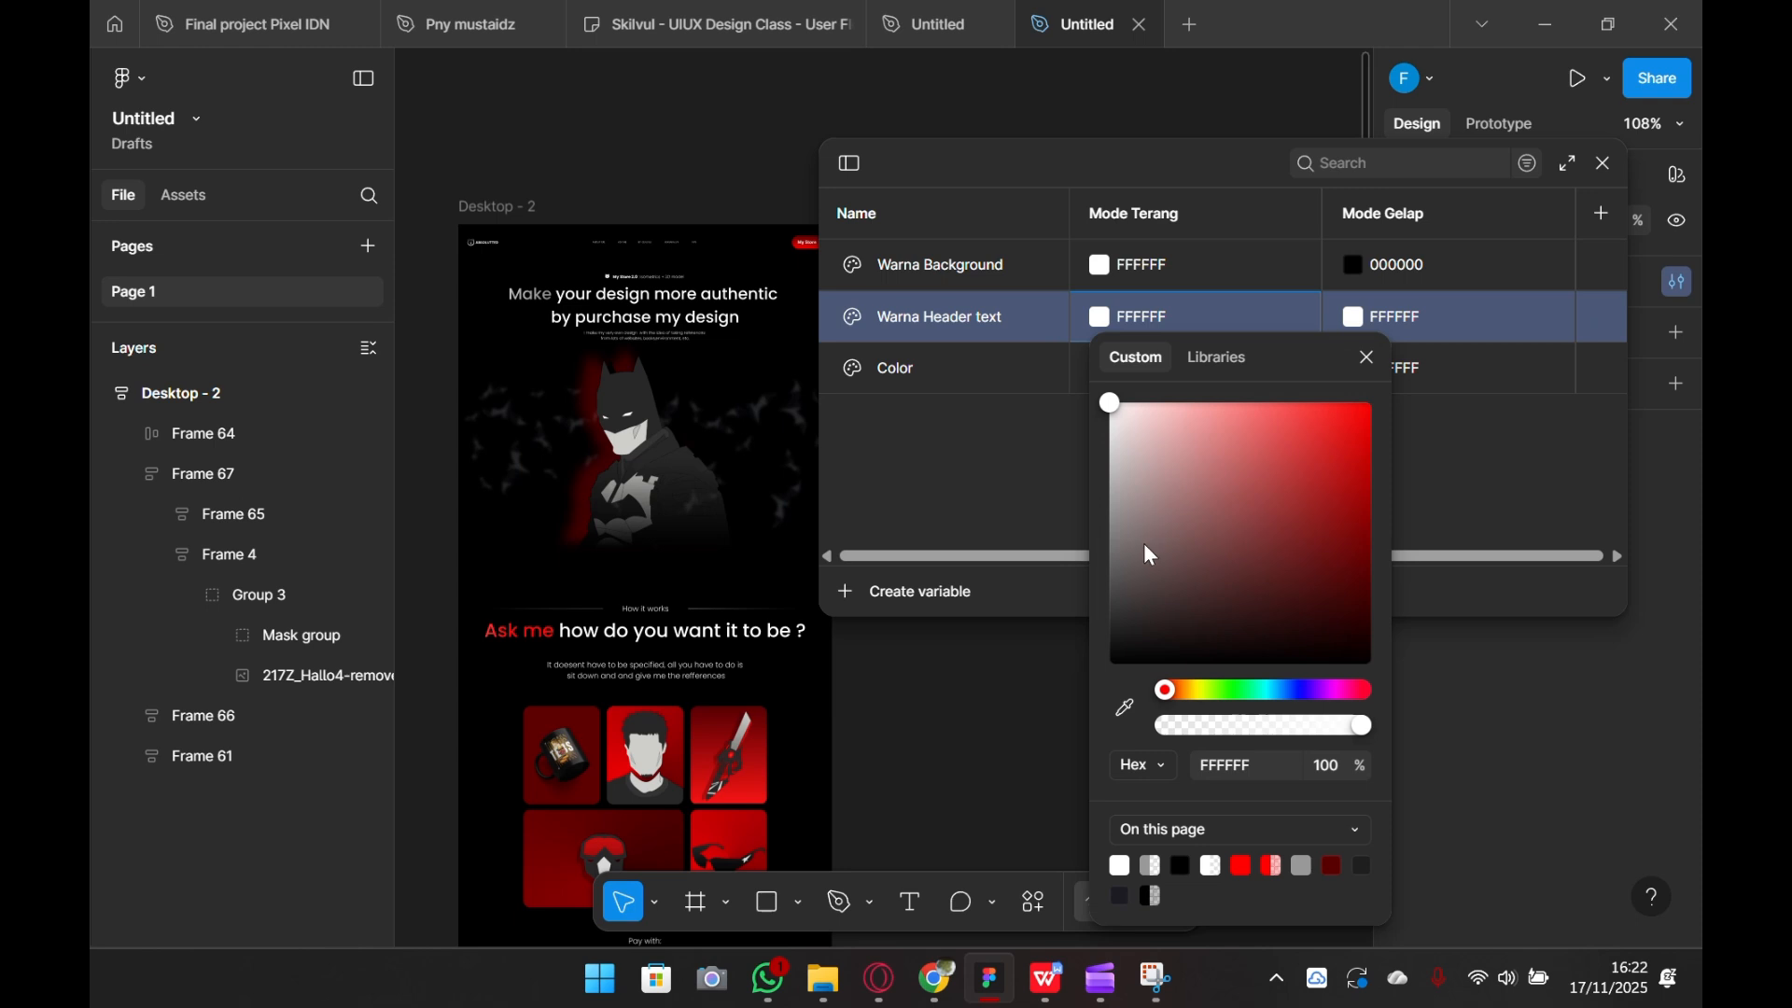
pyautogui.moveTo(1111, 427); pyautogui.dragTo(1066, 714)
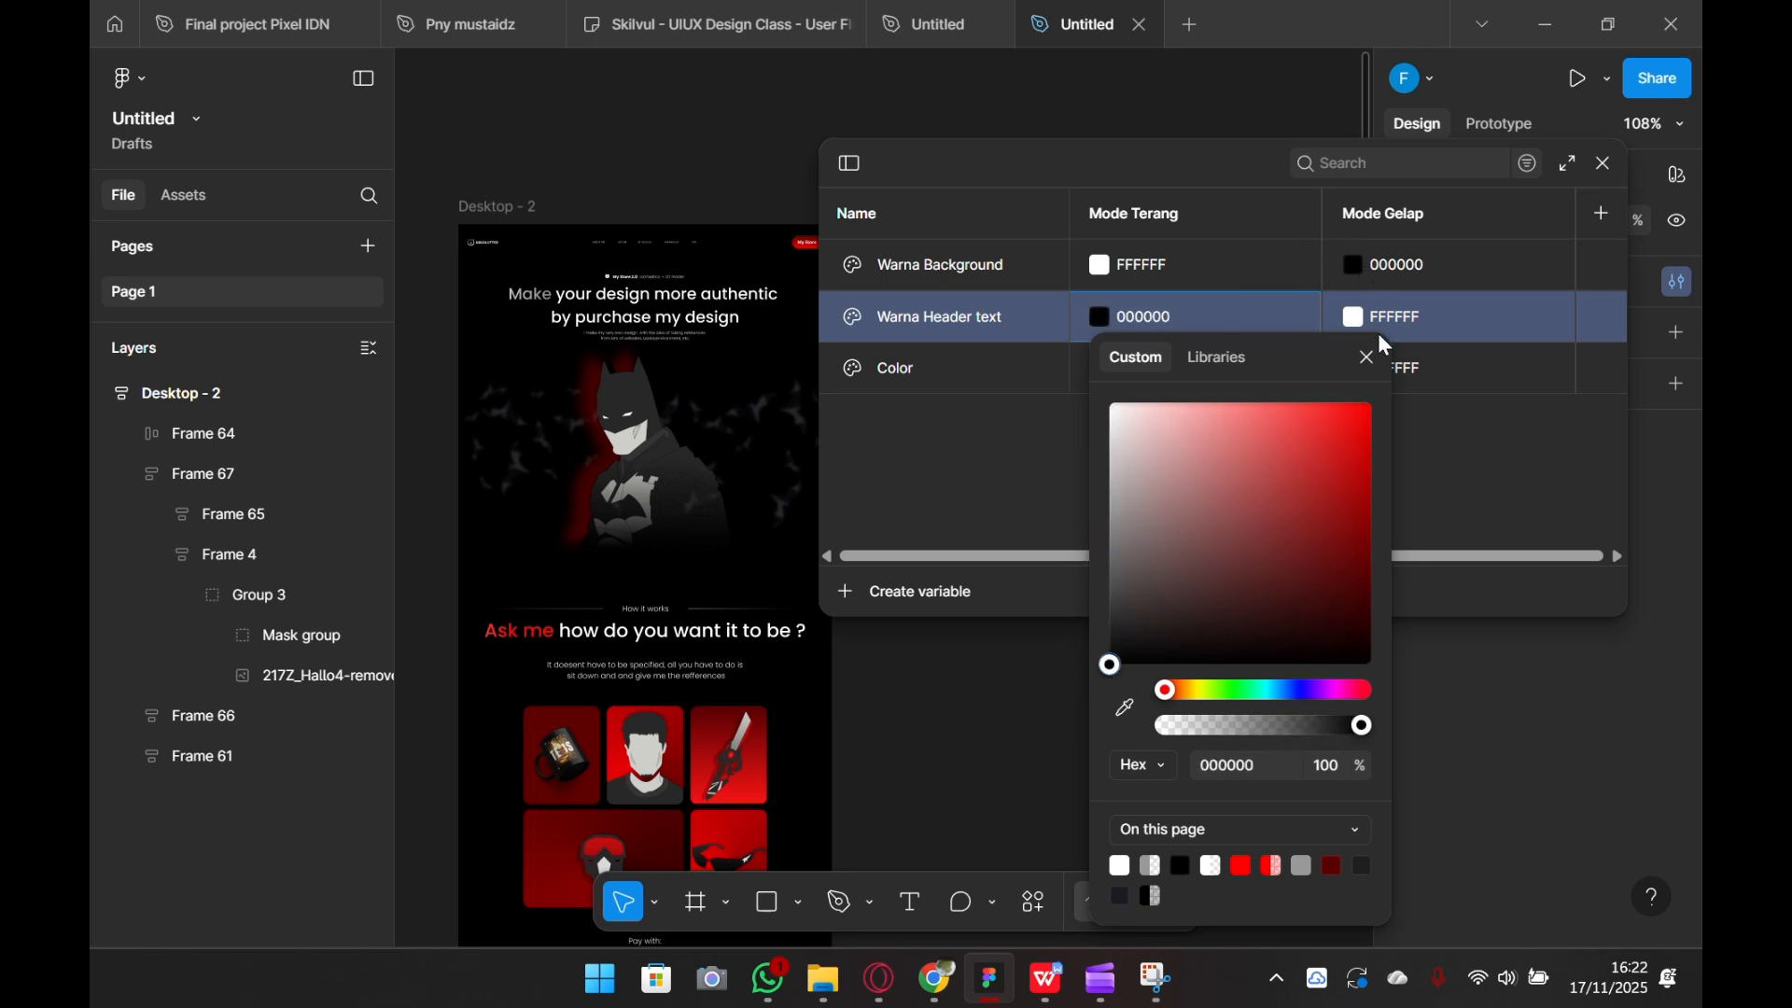
pyautogui.click(1365, 357)
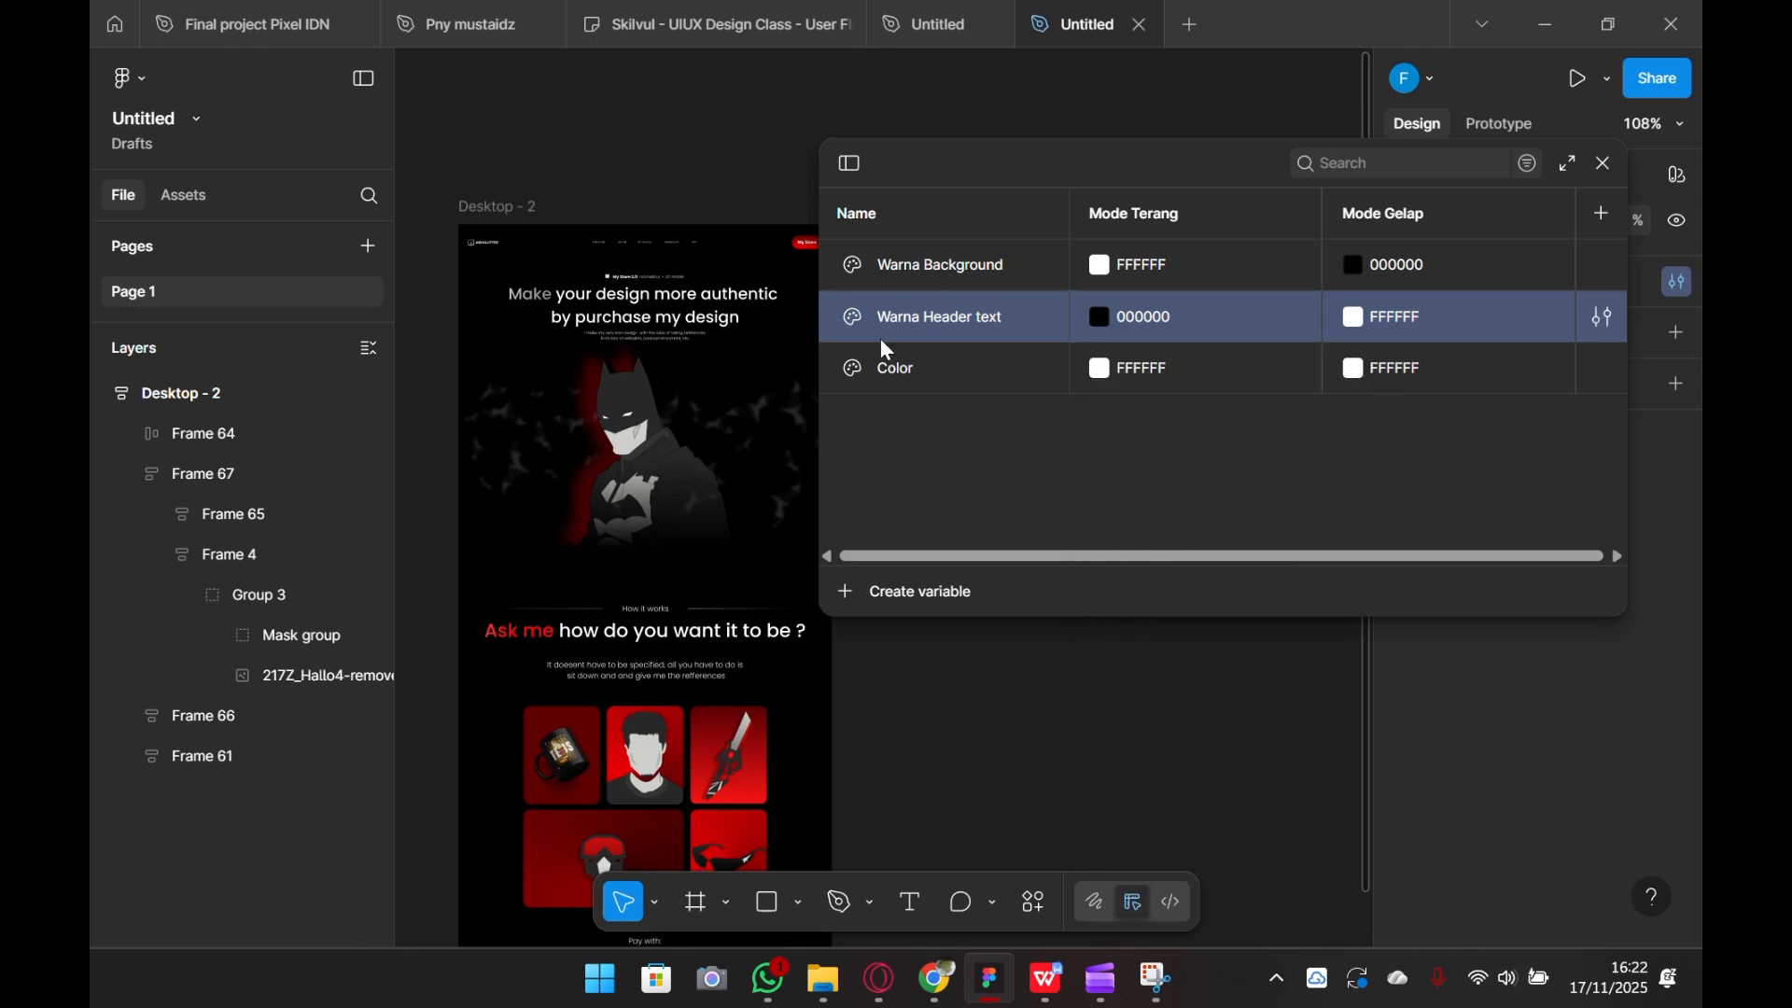
# - Check the hero heading and illustration, and rename the third color variable as Bayangan
pyautogui.scroll(5, 760, 734)
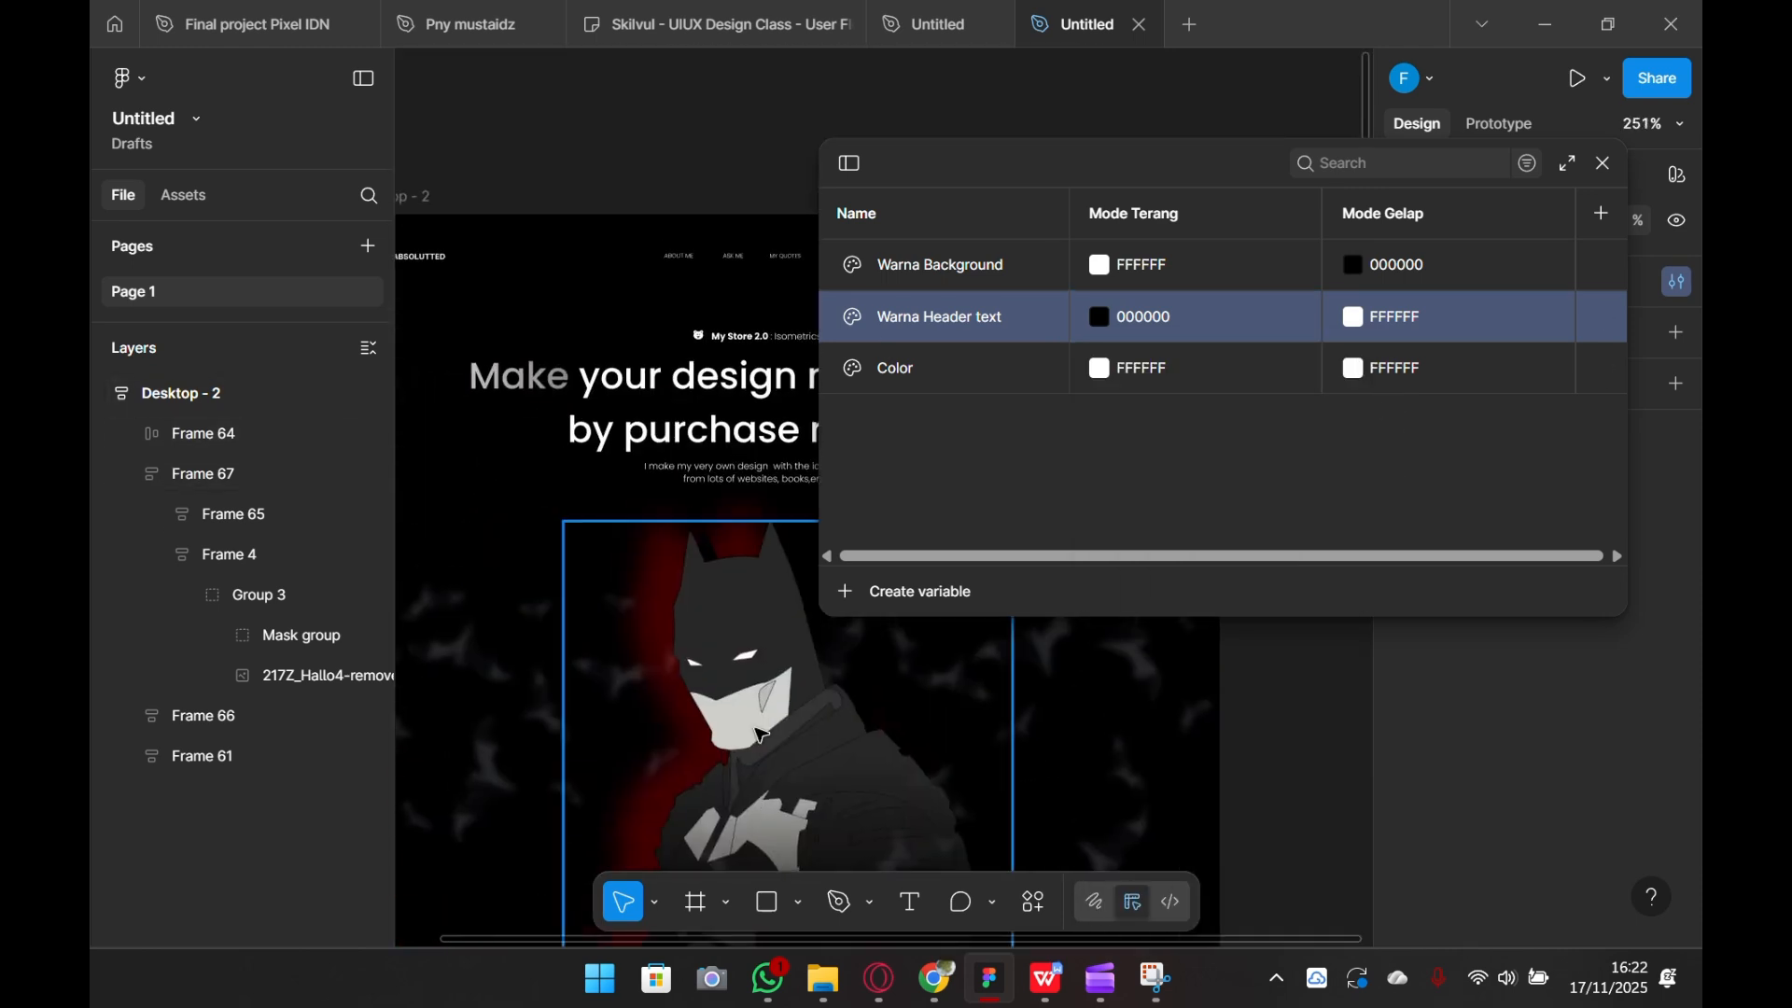
pyautogui.doubleClick(655, 417)
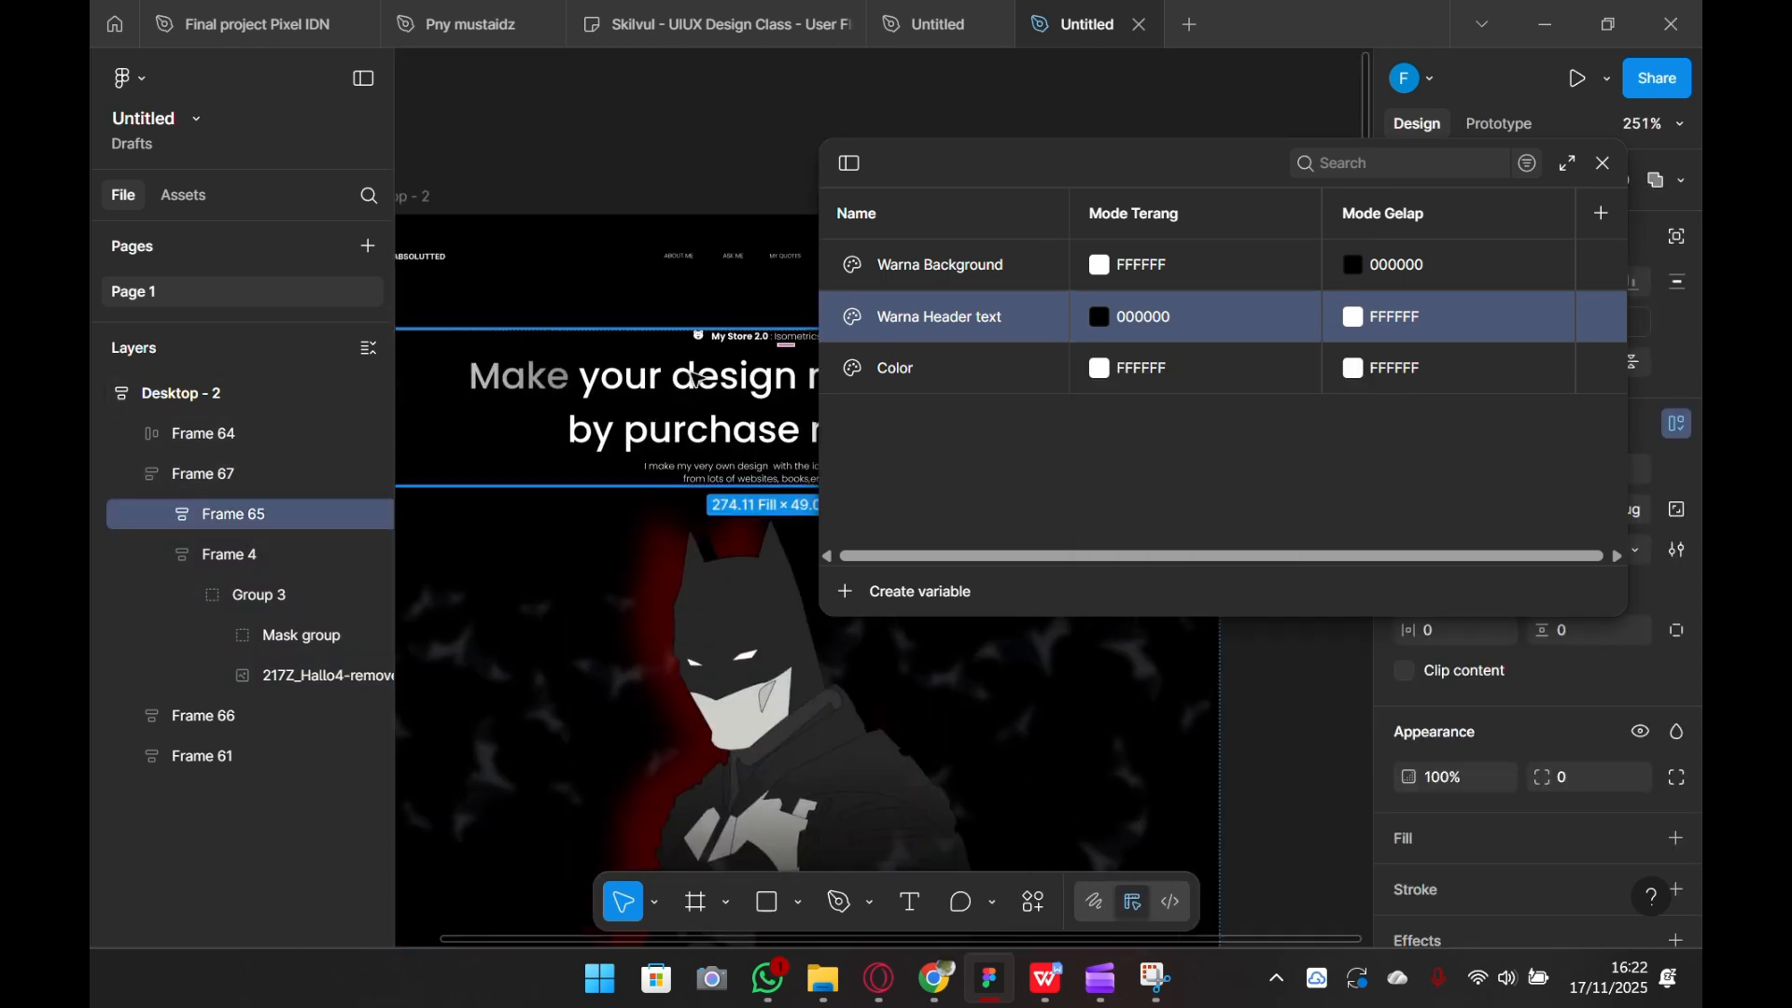
pyautogui.scroll(-1, 693, 391)
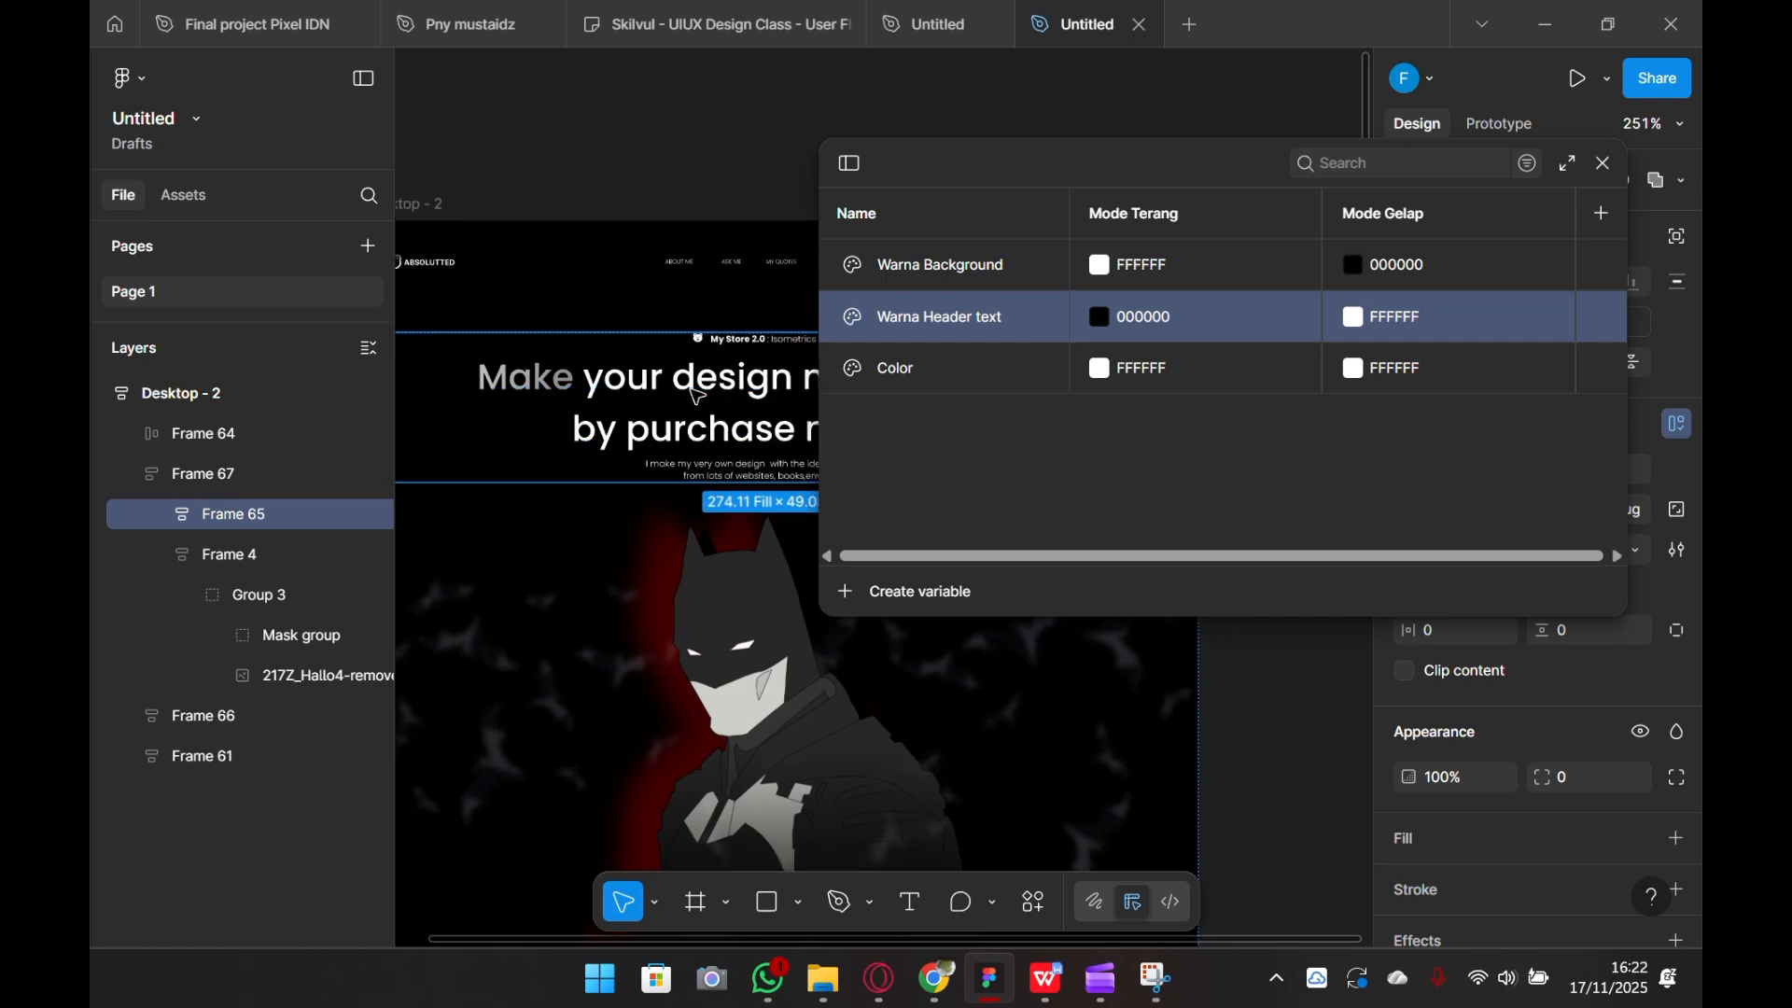
pyautogui.scroll(-5, 698, 396)
pyautogui.scroll(2, 891, 718)
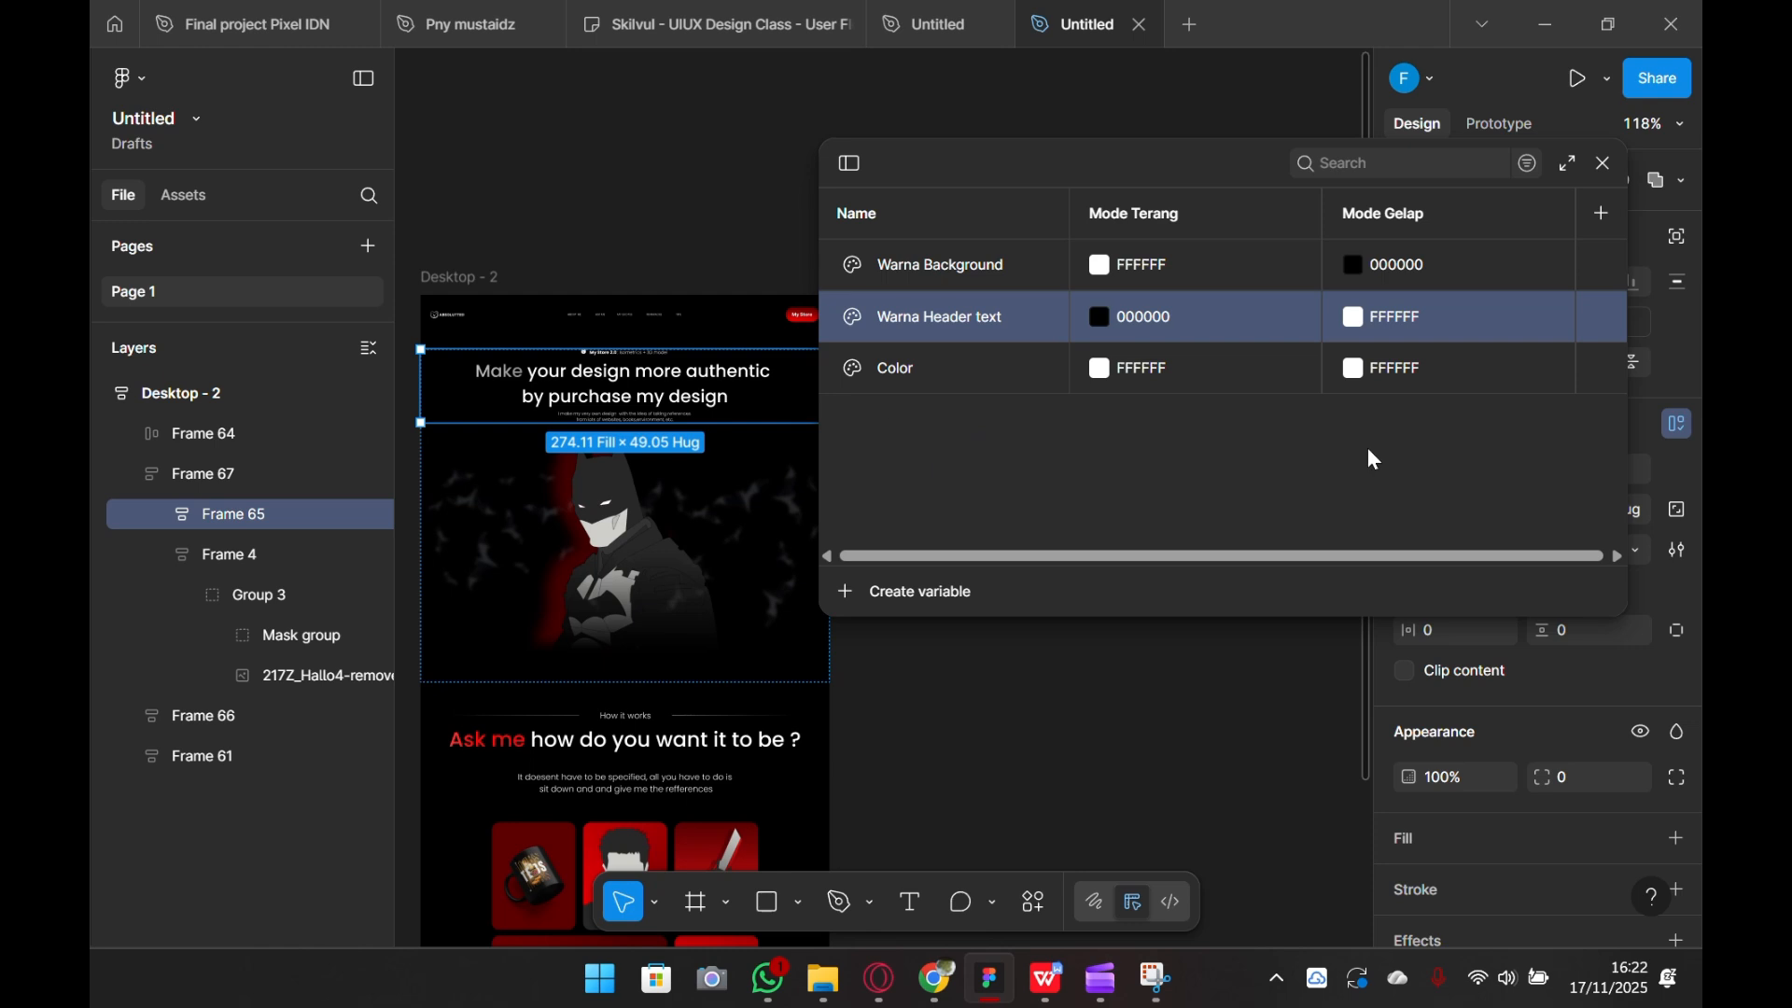
pyautogui.doubleClick(938, 383)
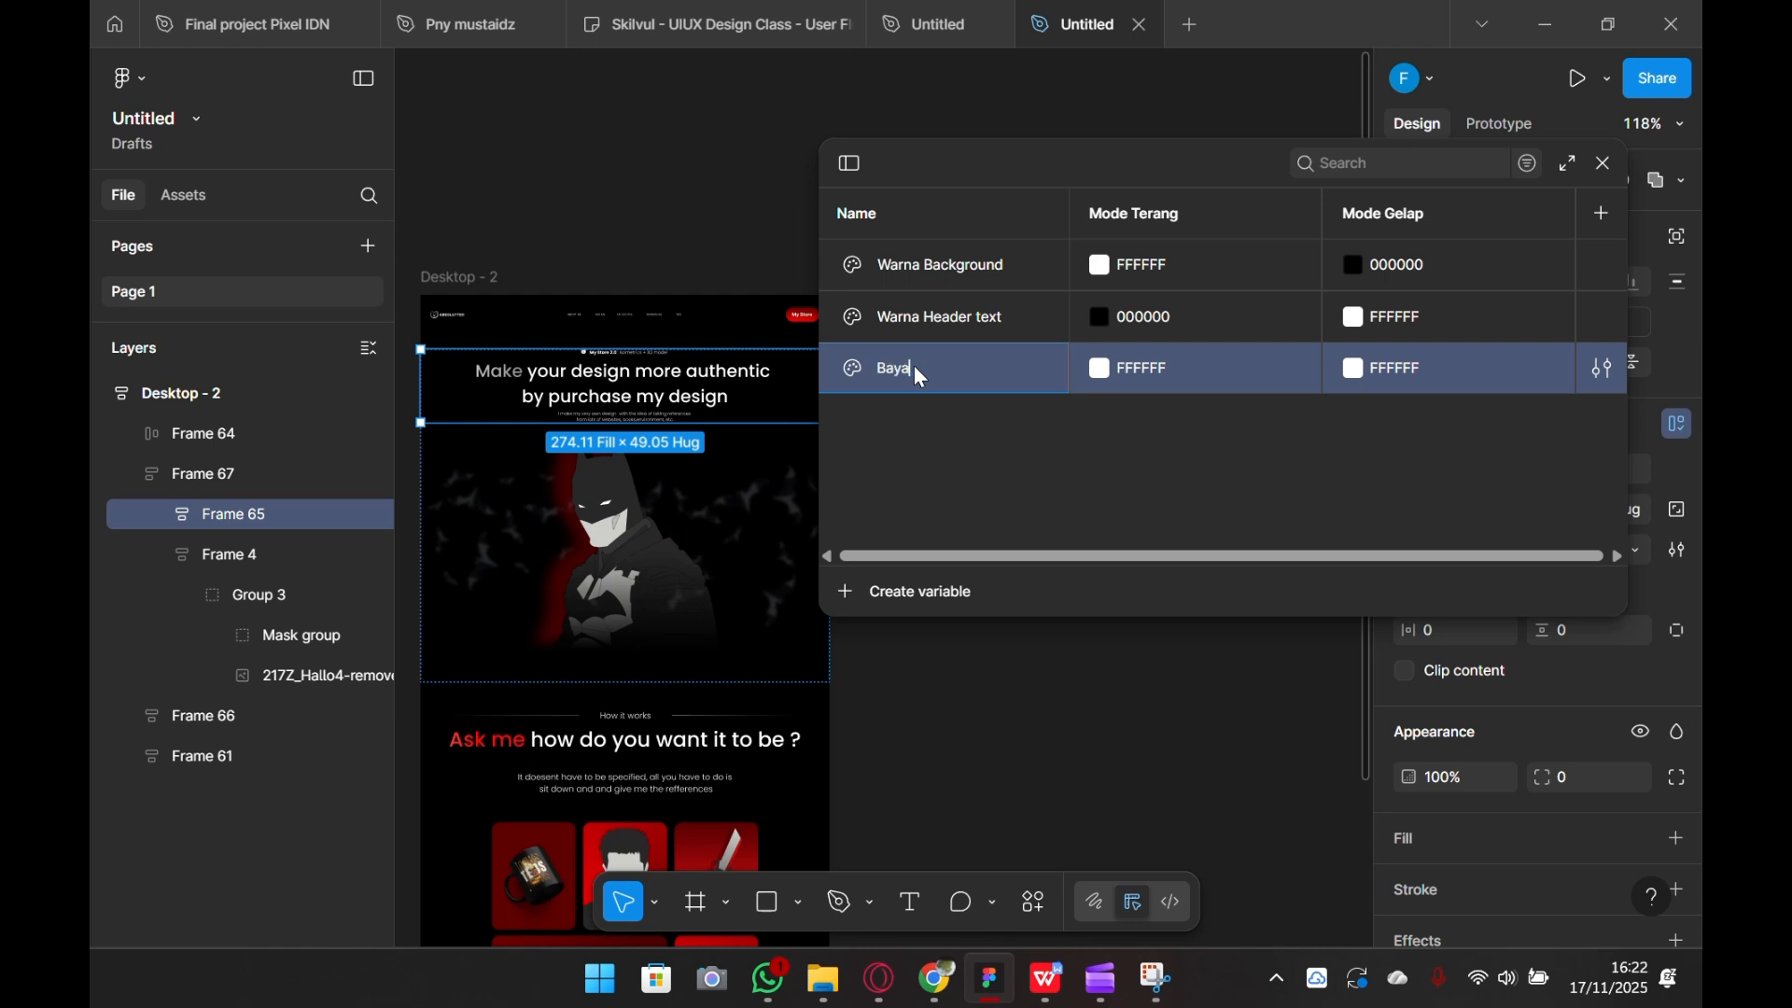
pyautogui.click(1201, 449)
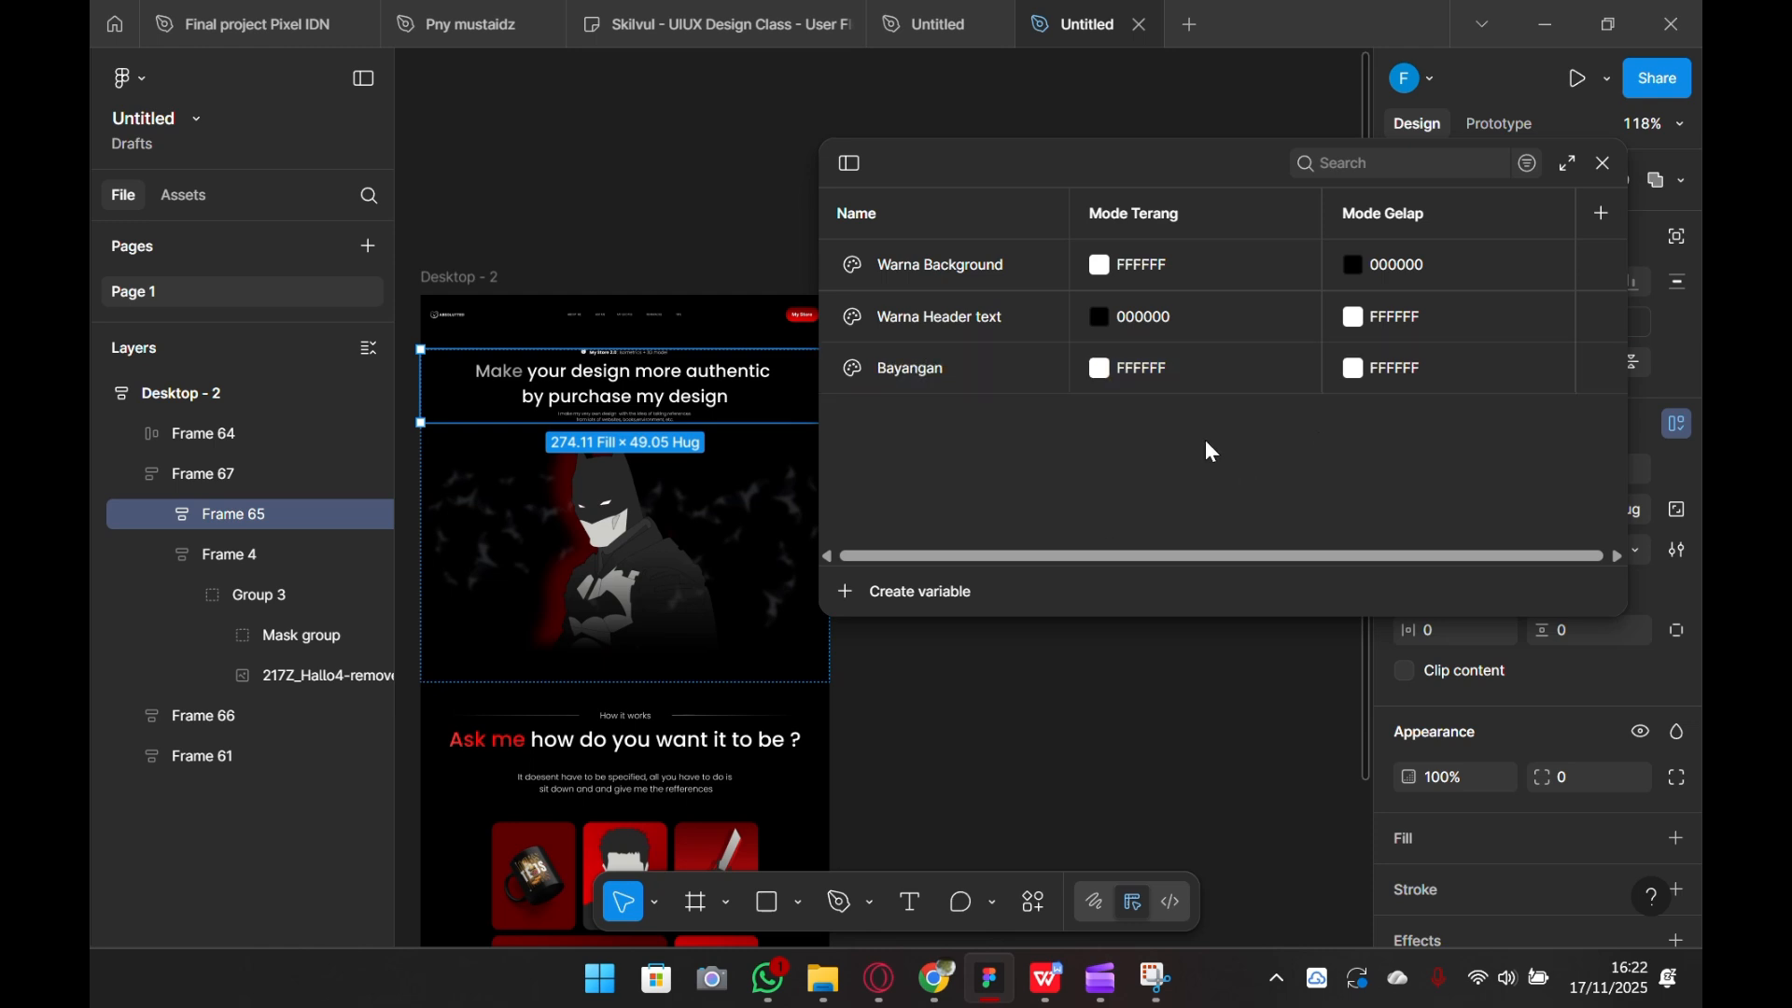
# - Set the Mode Terang value of Bayangan to dark red, 8F0000
pyautogui.click(1101, 370)
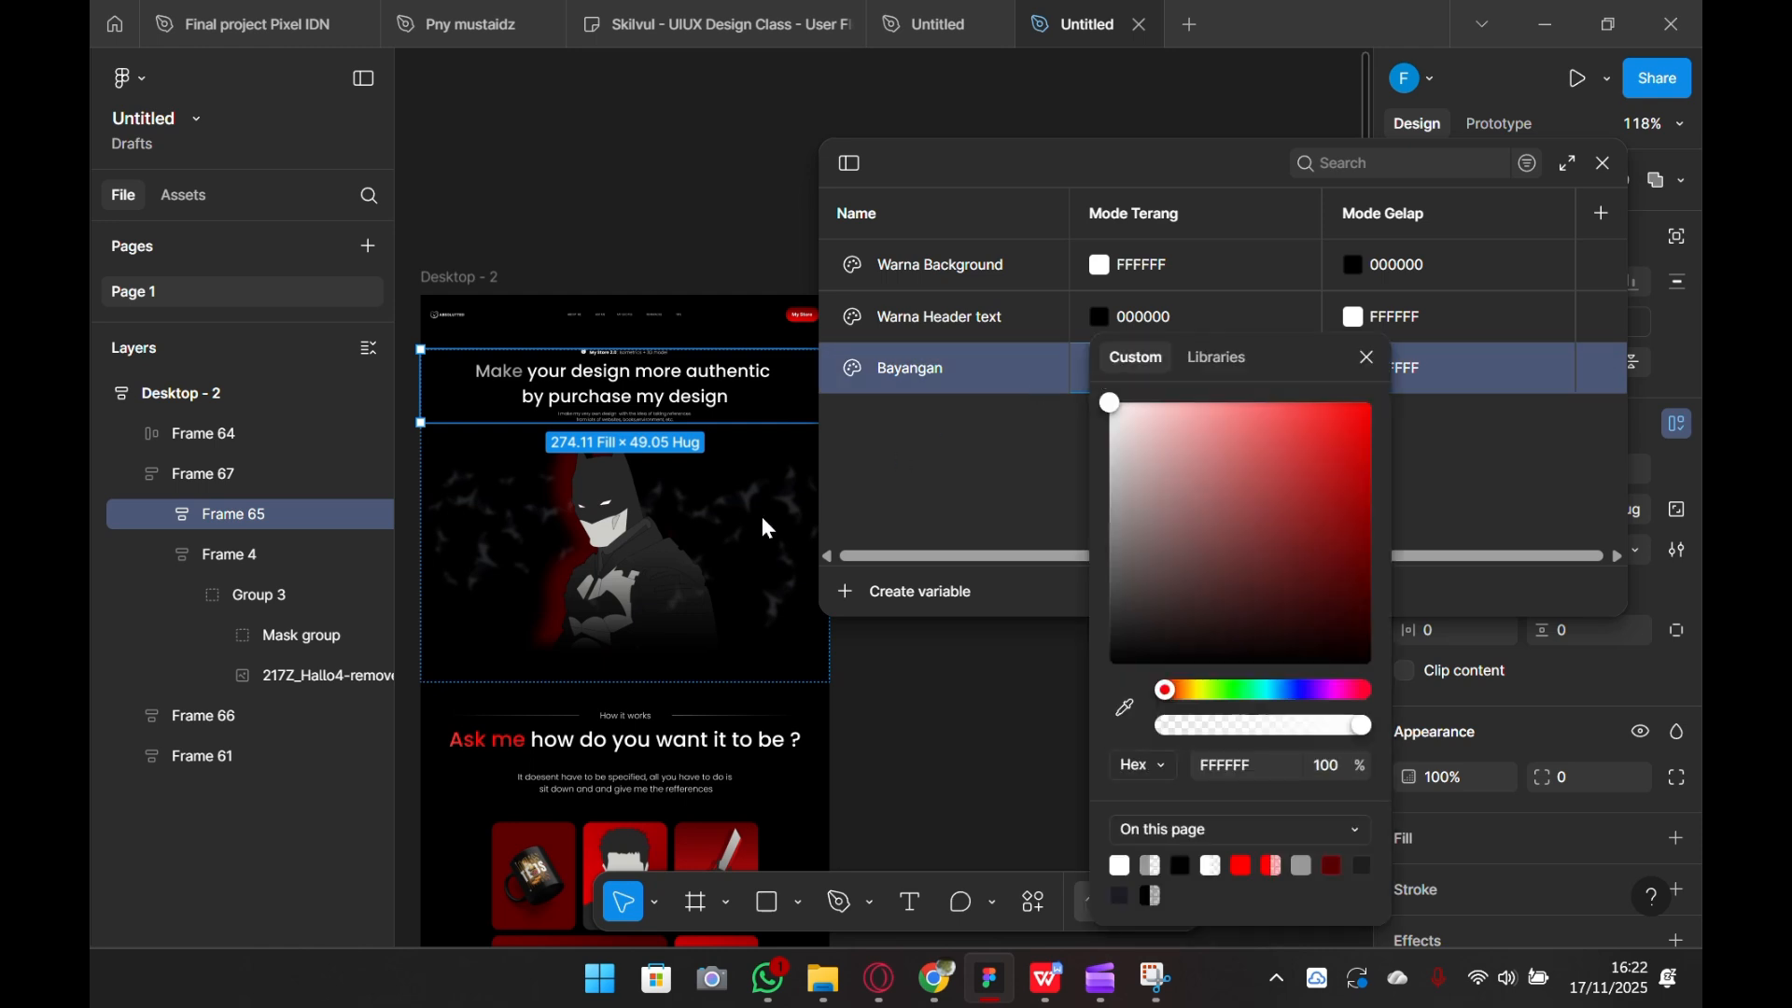
pyautogui.moveTo(1173, 435); pyautogui.dragTo(1465, 486)
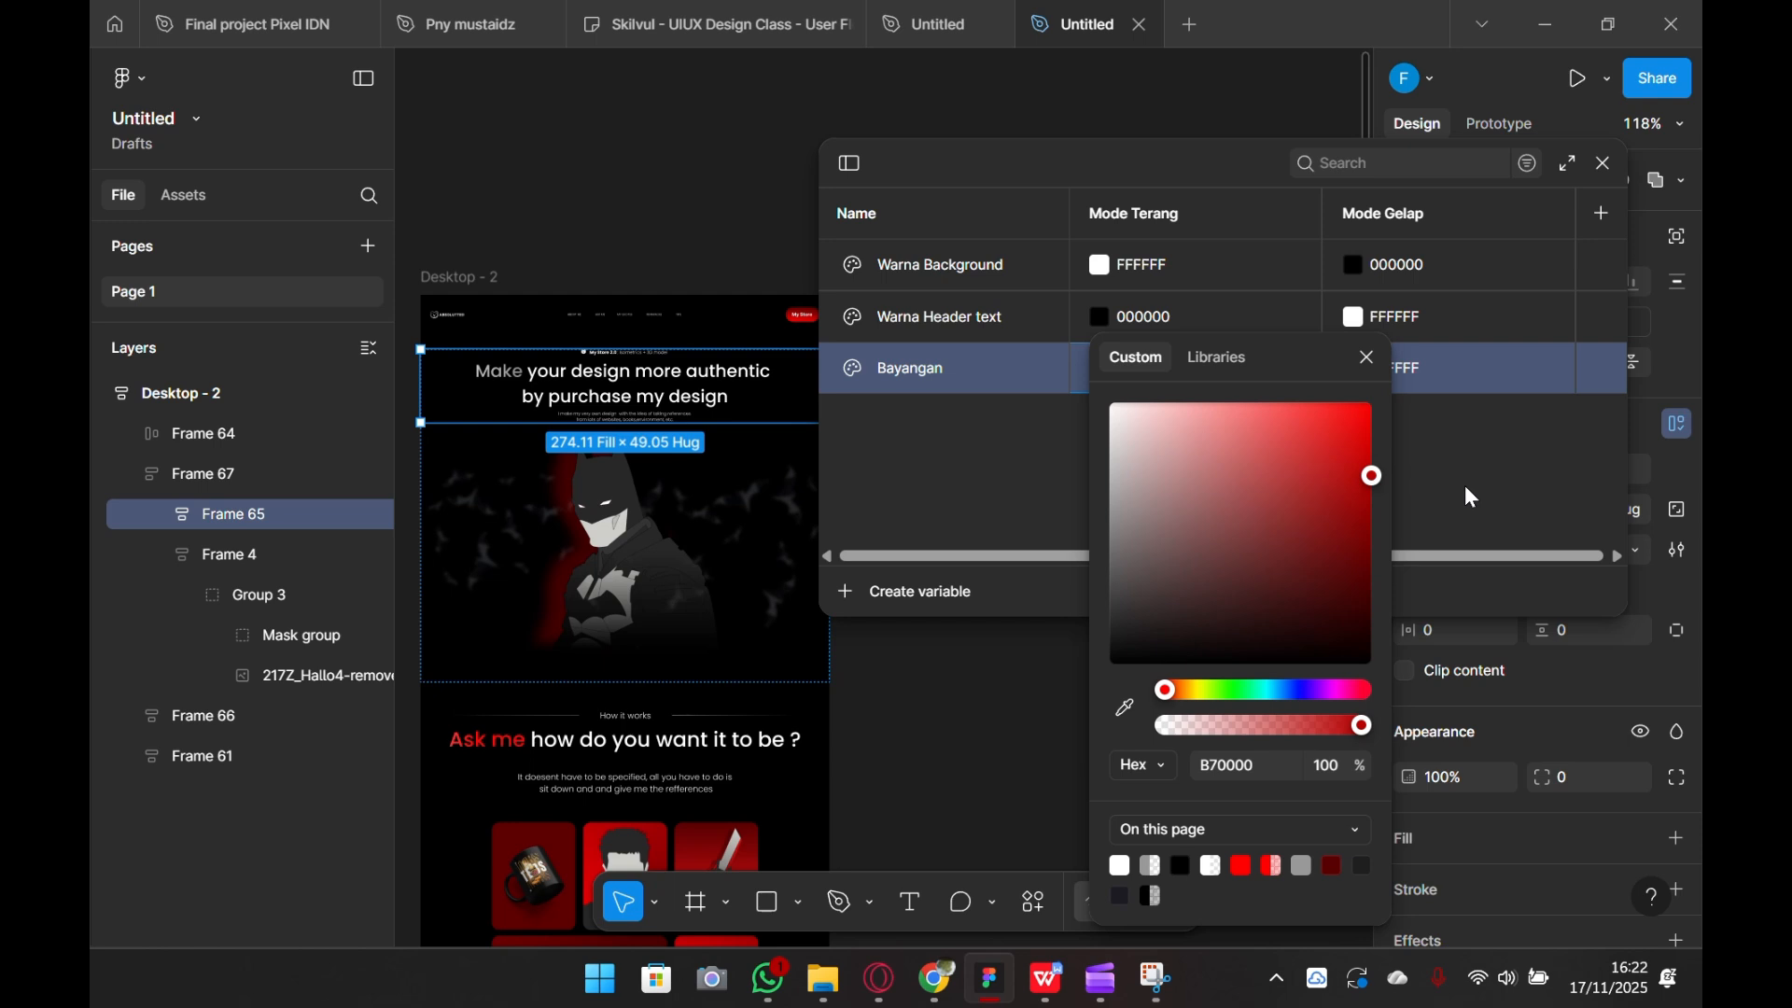
pyautogui.click(1464, 485)
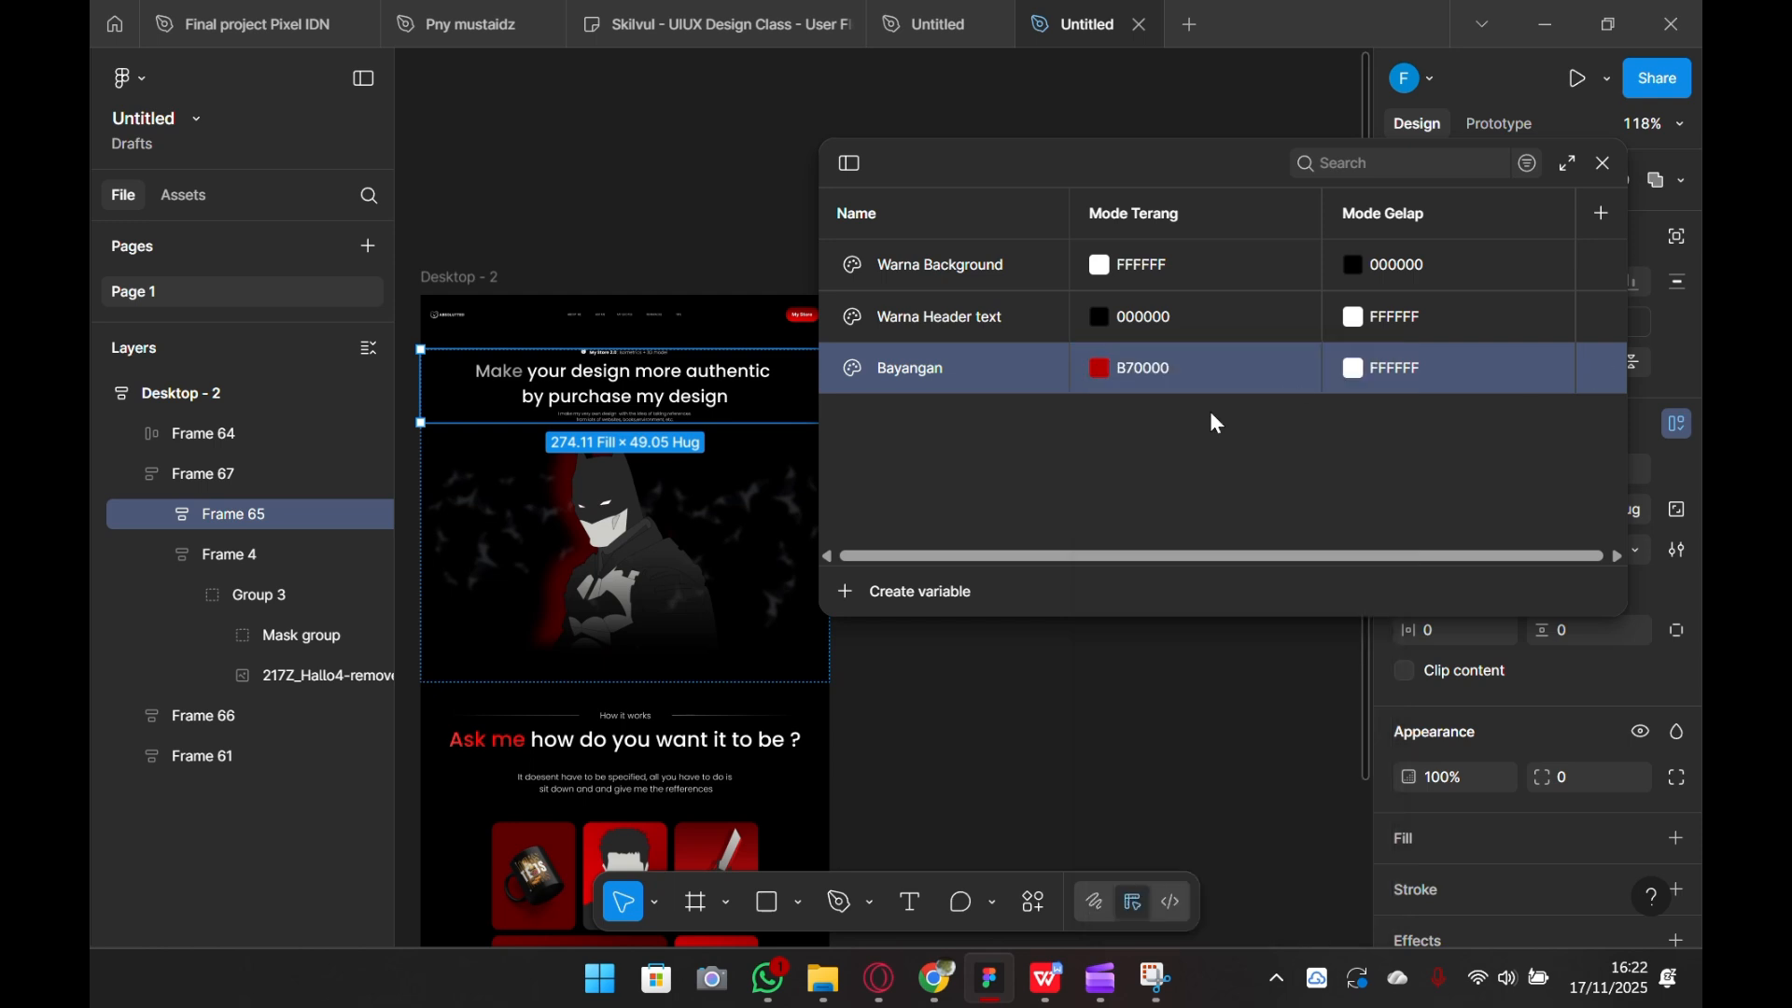
pyautogui.click(1101, 369)
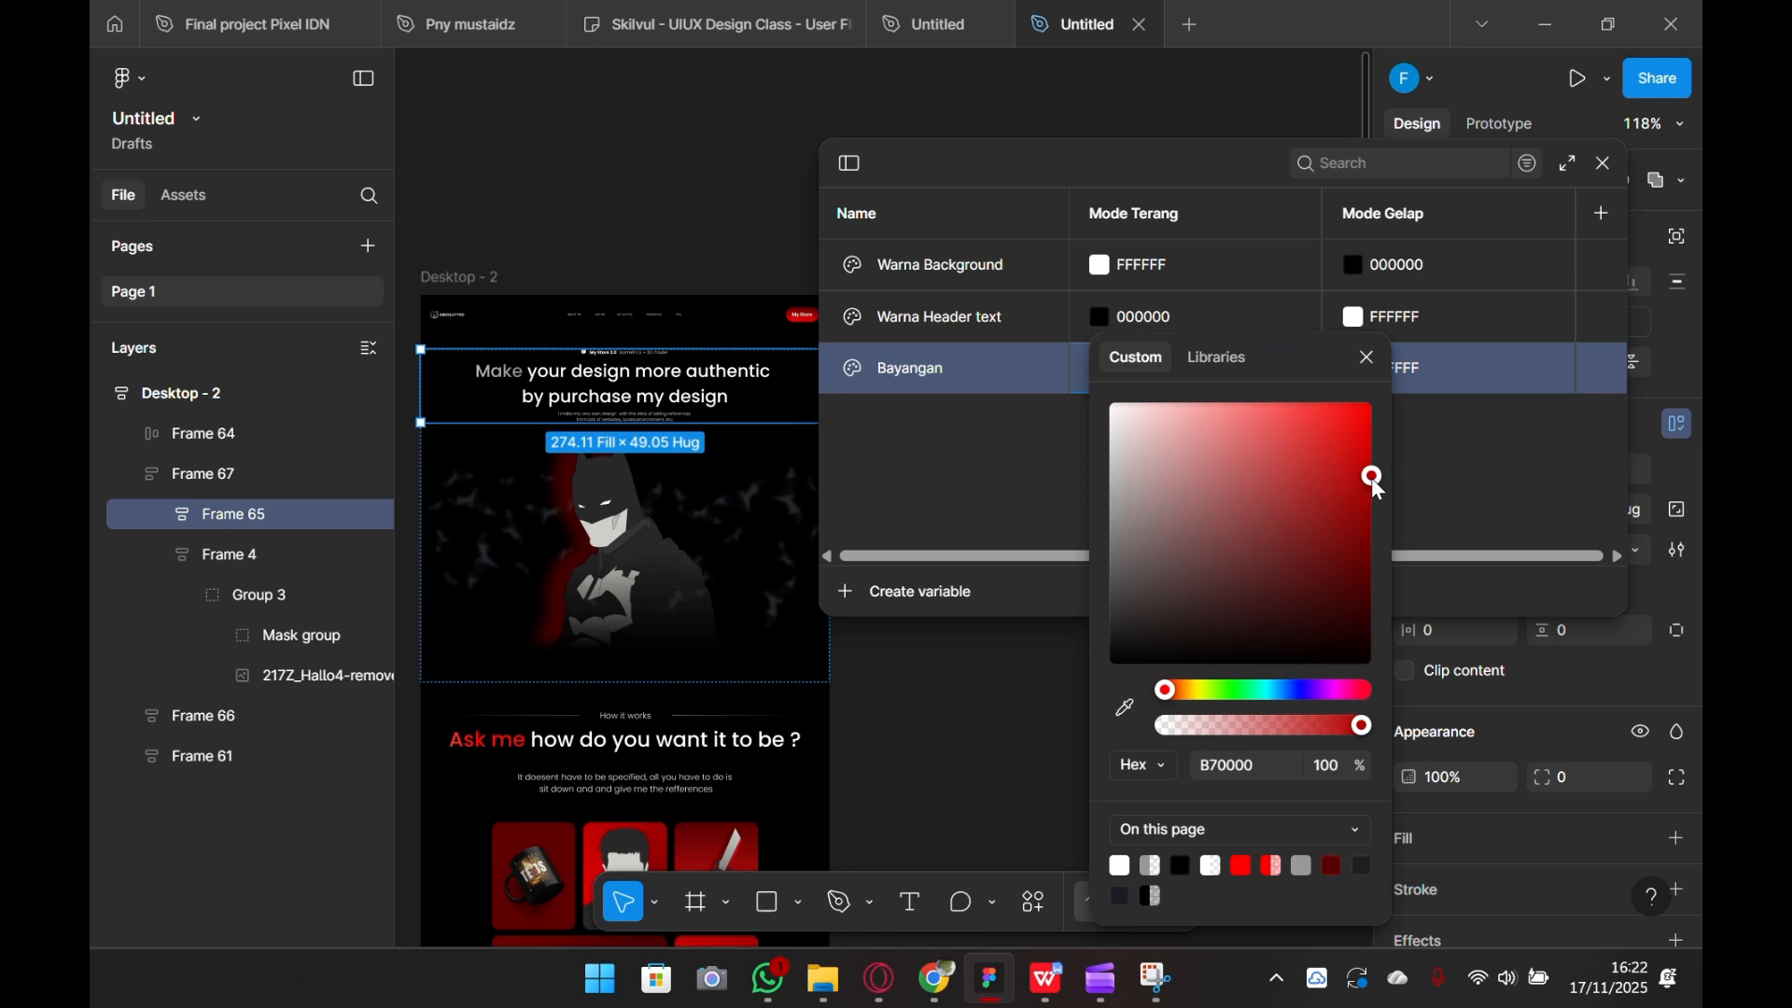
pyautogui.moveTo(1389, 508); pyautogui.dragTo(1391, 518)
pyautogui.click(1466, 456)
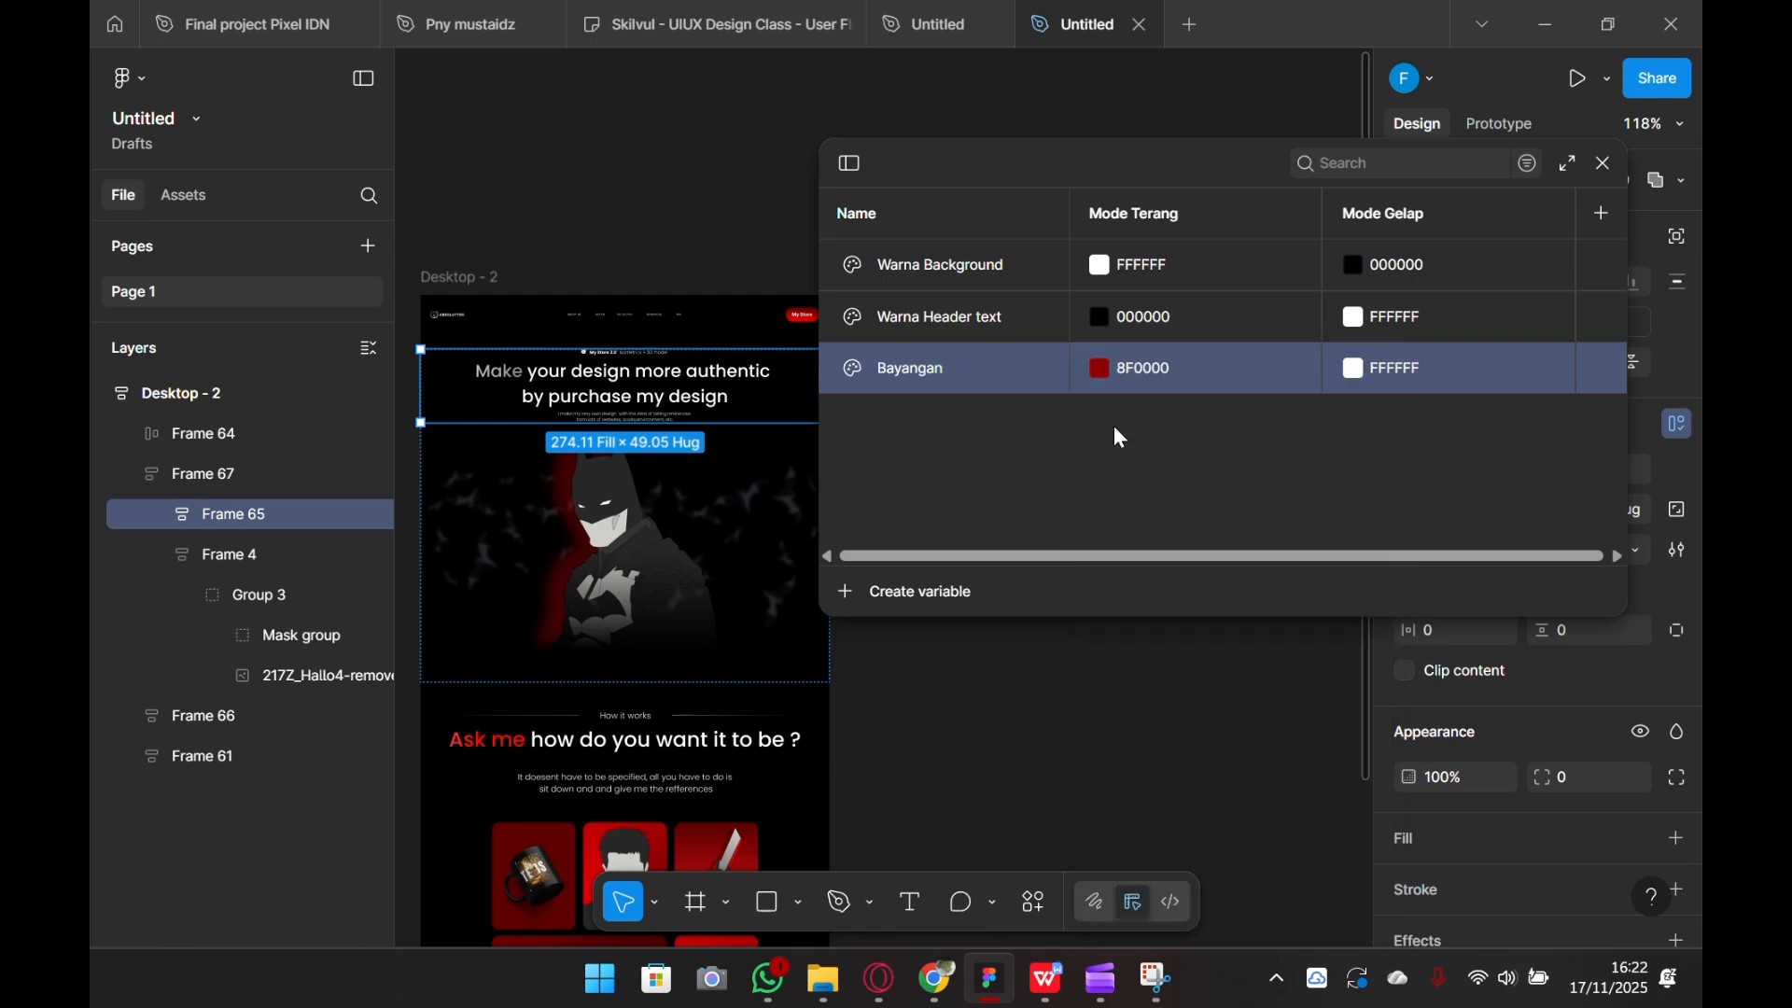
# - Set the Mode Gelap value of Bayangan to bright red, FF0000
pyautogui.click(1358, 381)
pyautogui.click(1355, 371)
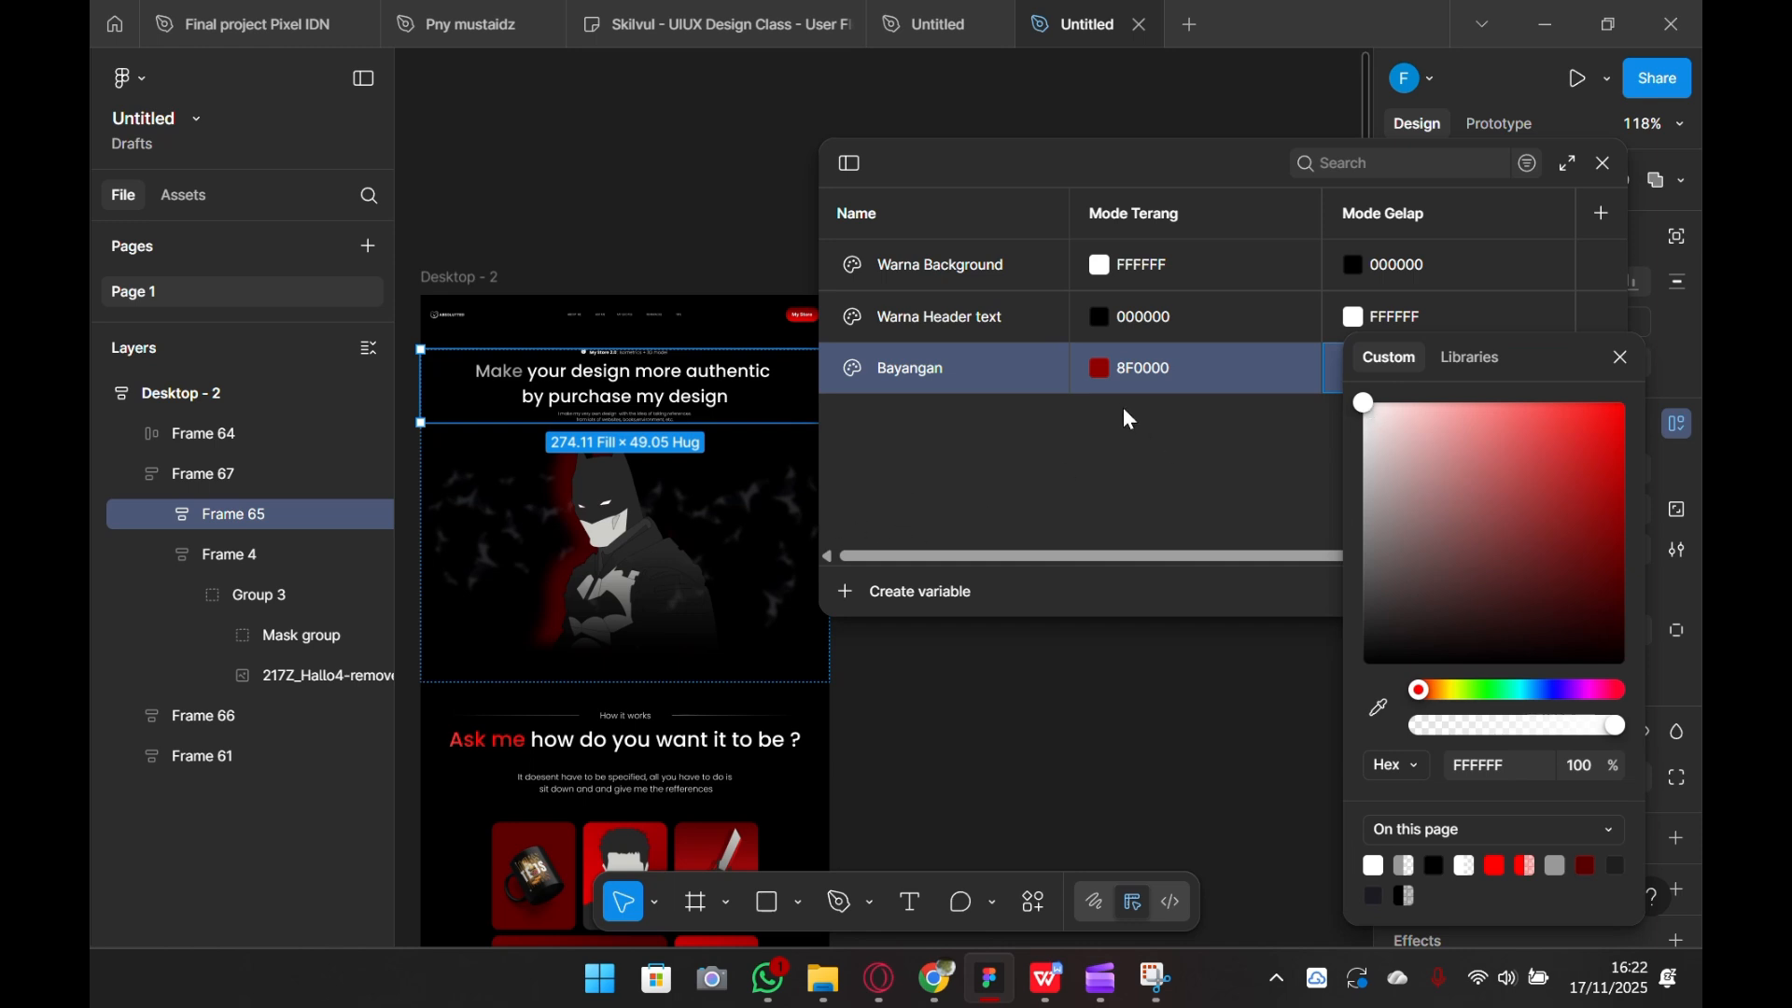
pyautogui.moveTo(1374, 403); pyautogui.dragTo(1627, 403)
pyautogui.click(1237, 464)
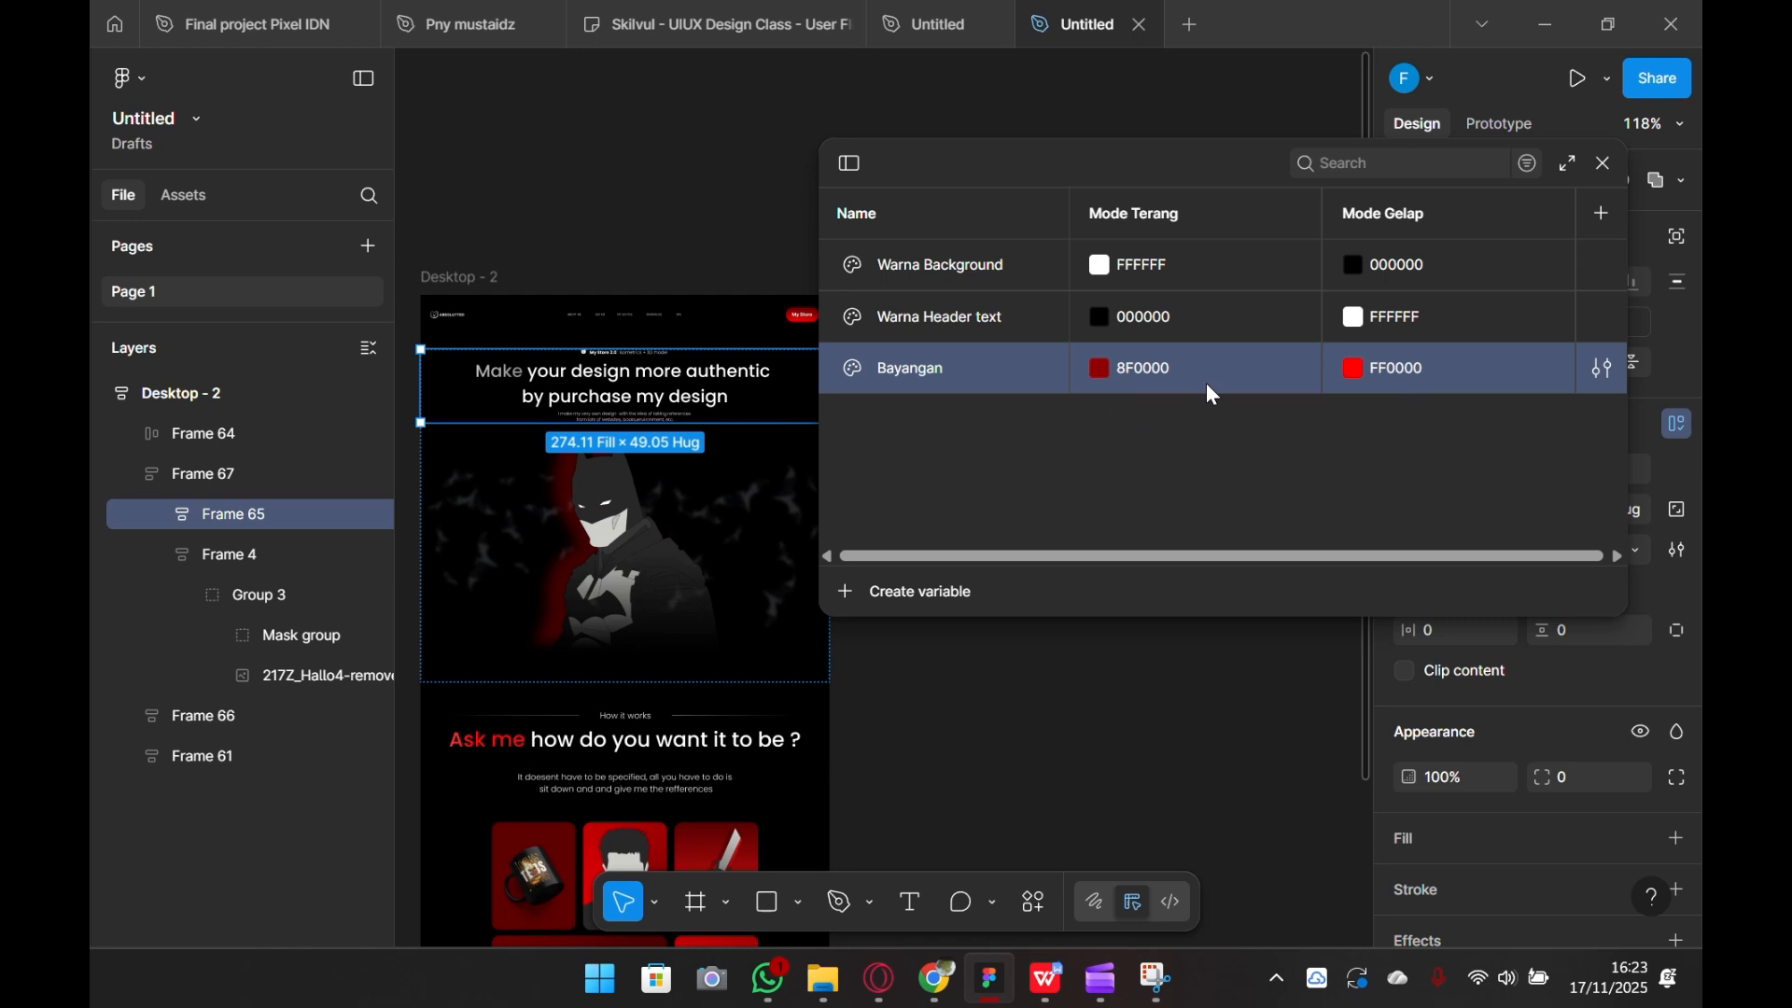
pyautogui.click(1213, 512)
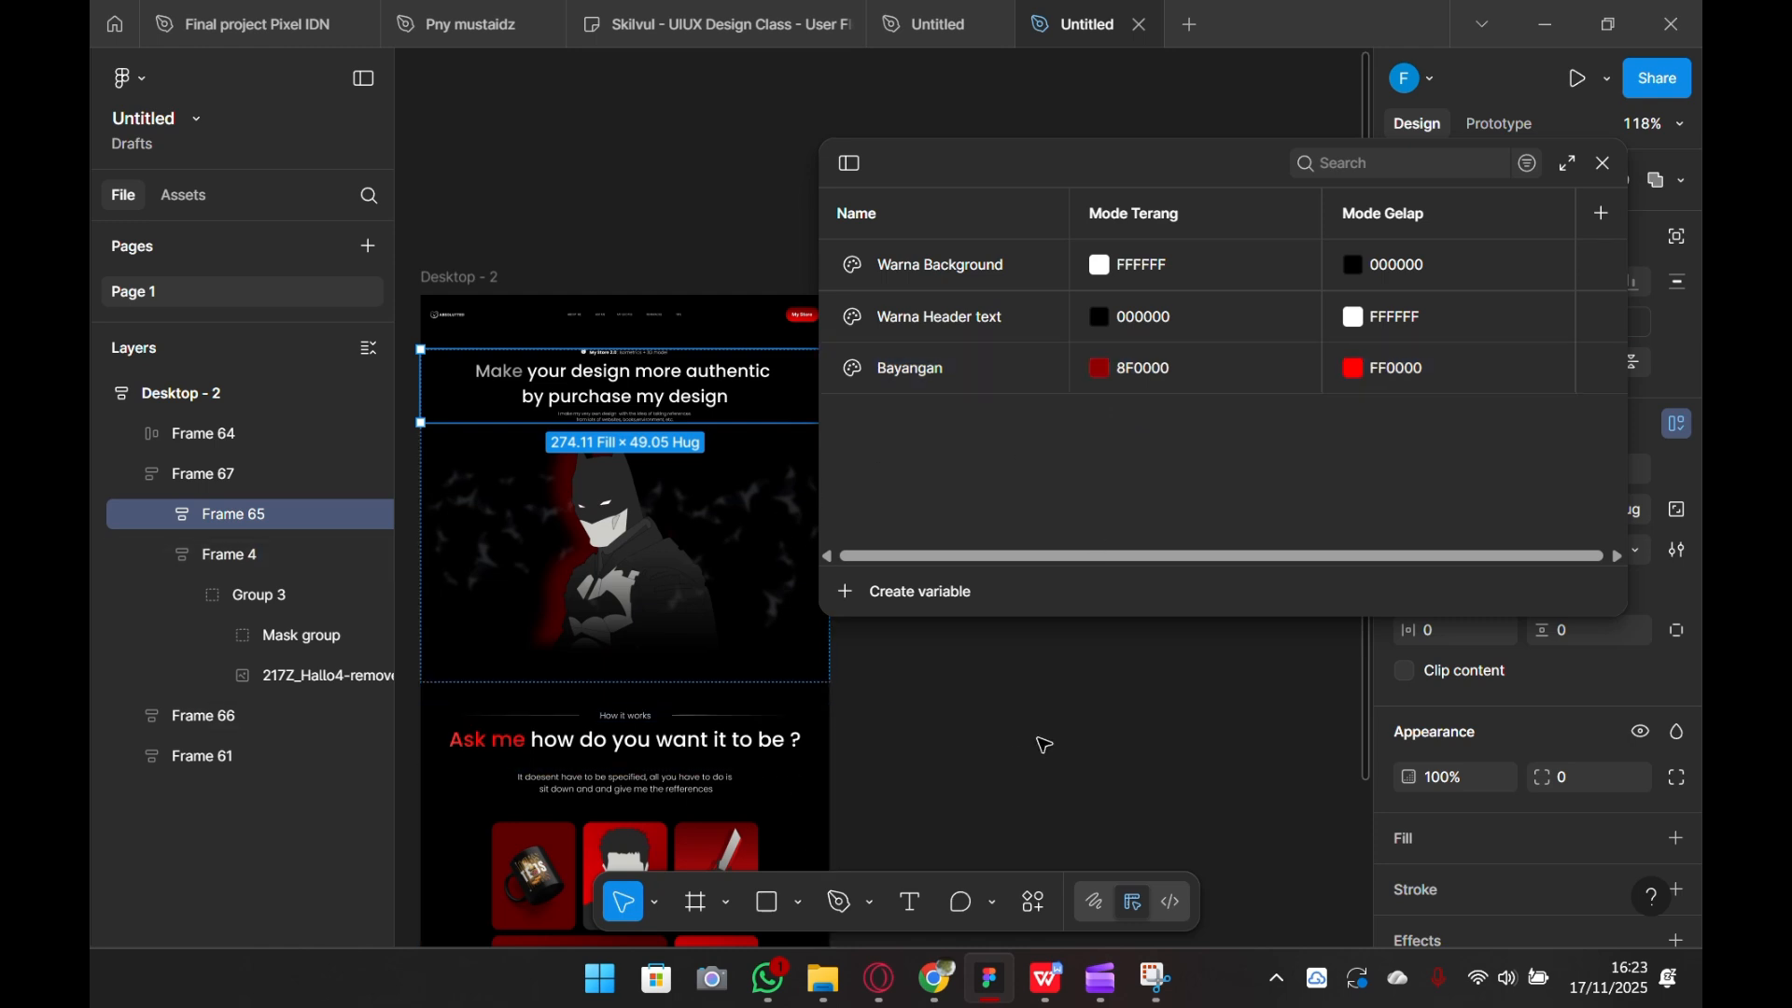
# - Deselect the hero text frame and close the color variables table
pyautogui.scroll(-2, 1040, 740)
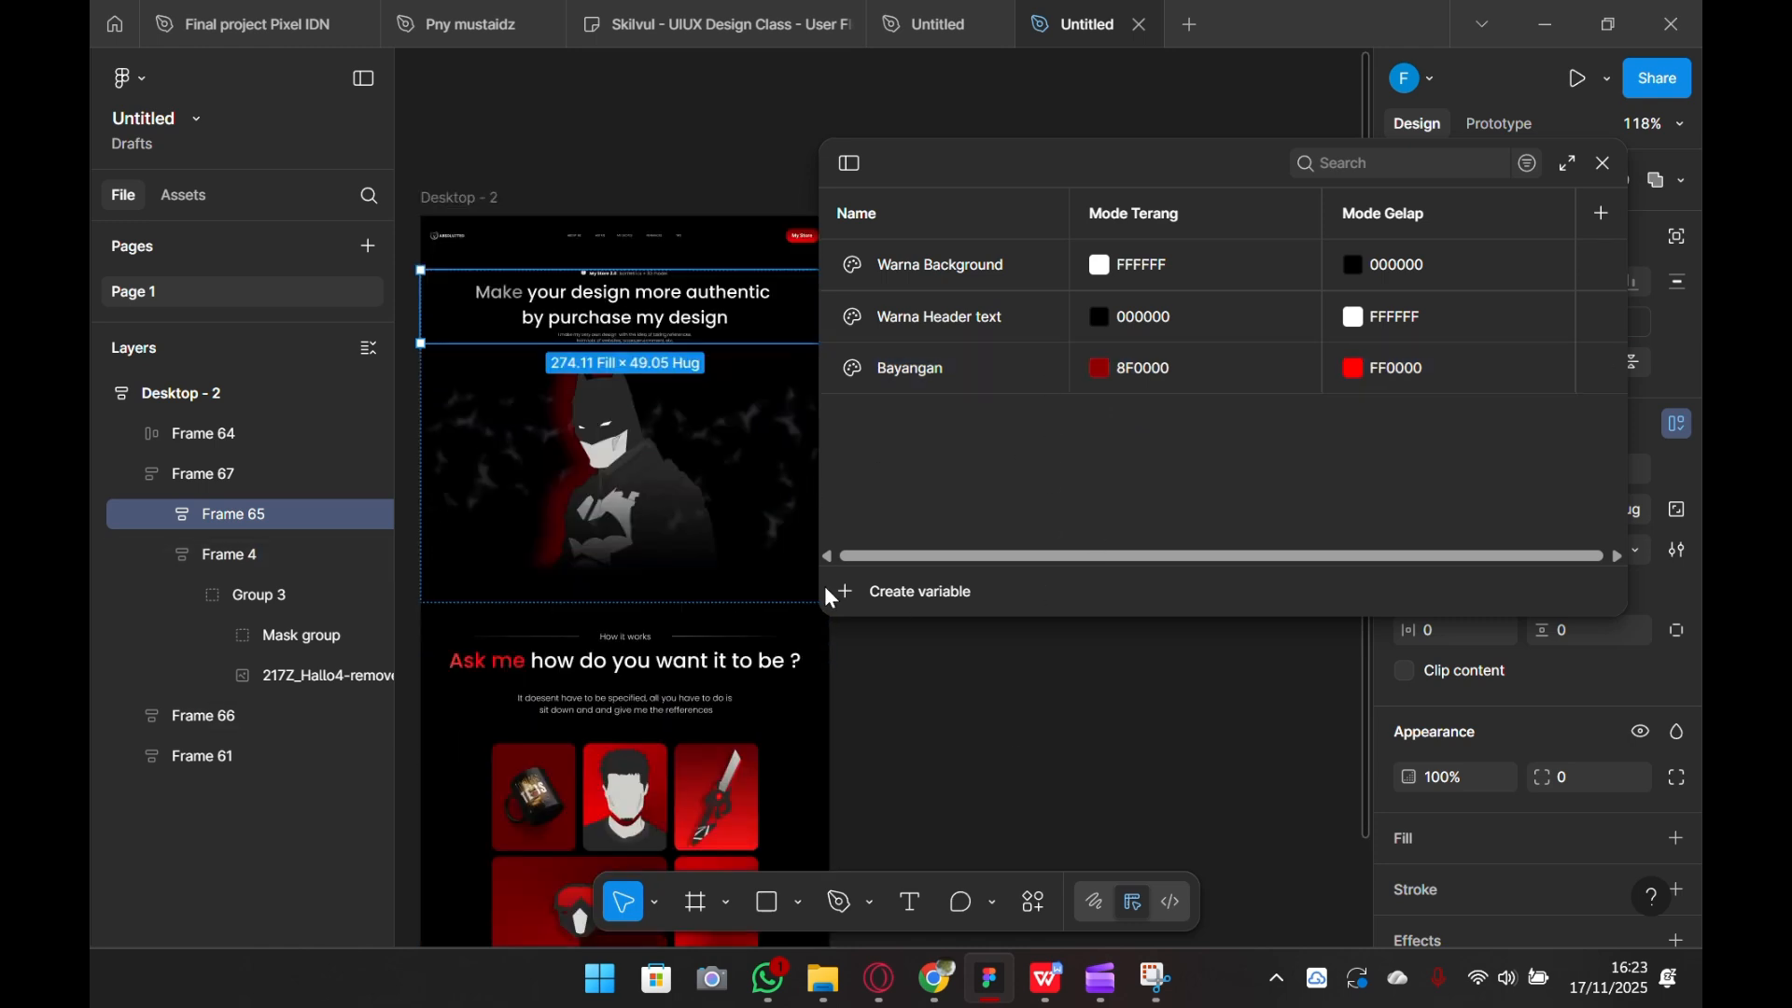
pyautogui.scroll(-3, 882, 719)
pyautogui.scroll(-5, 882, 719)
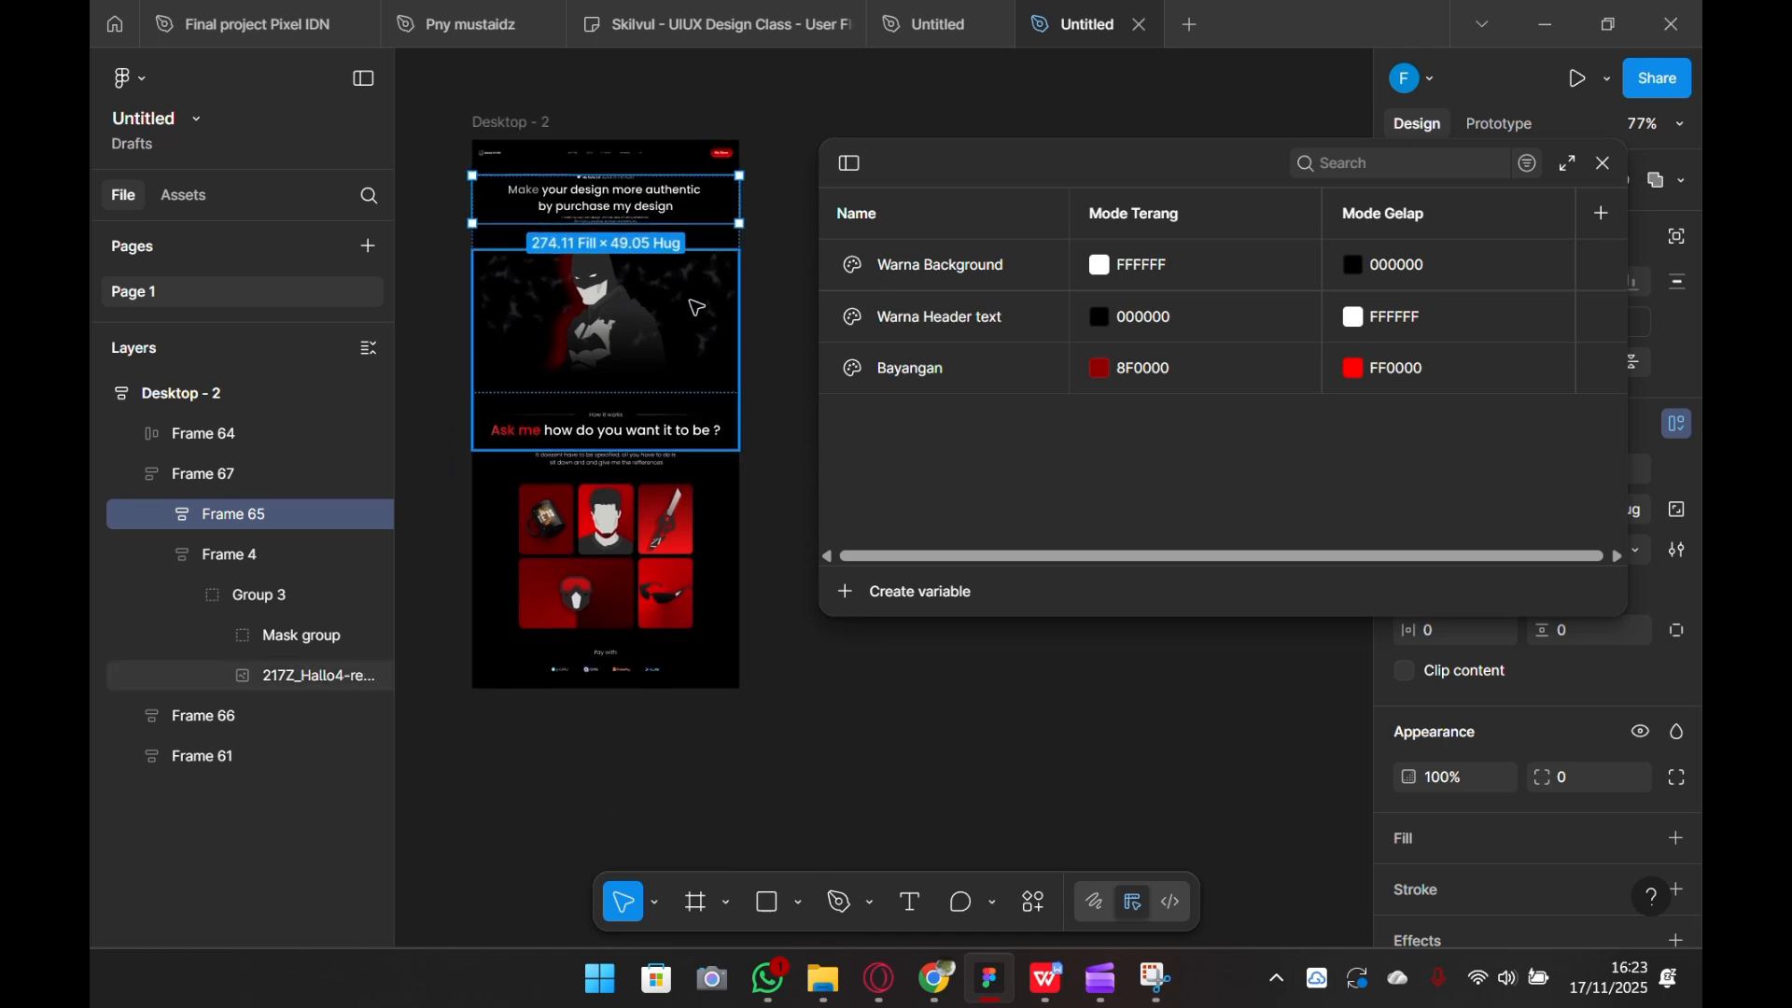
pyautogui.moveTo(908, 688); pyautogui.dragTo(1118, 803)
pyautogui.moveTo(1070, 709); pyautogui.dragTo(875, 711)
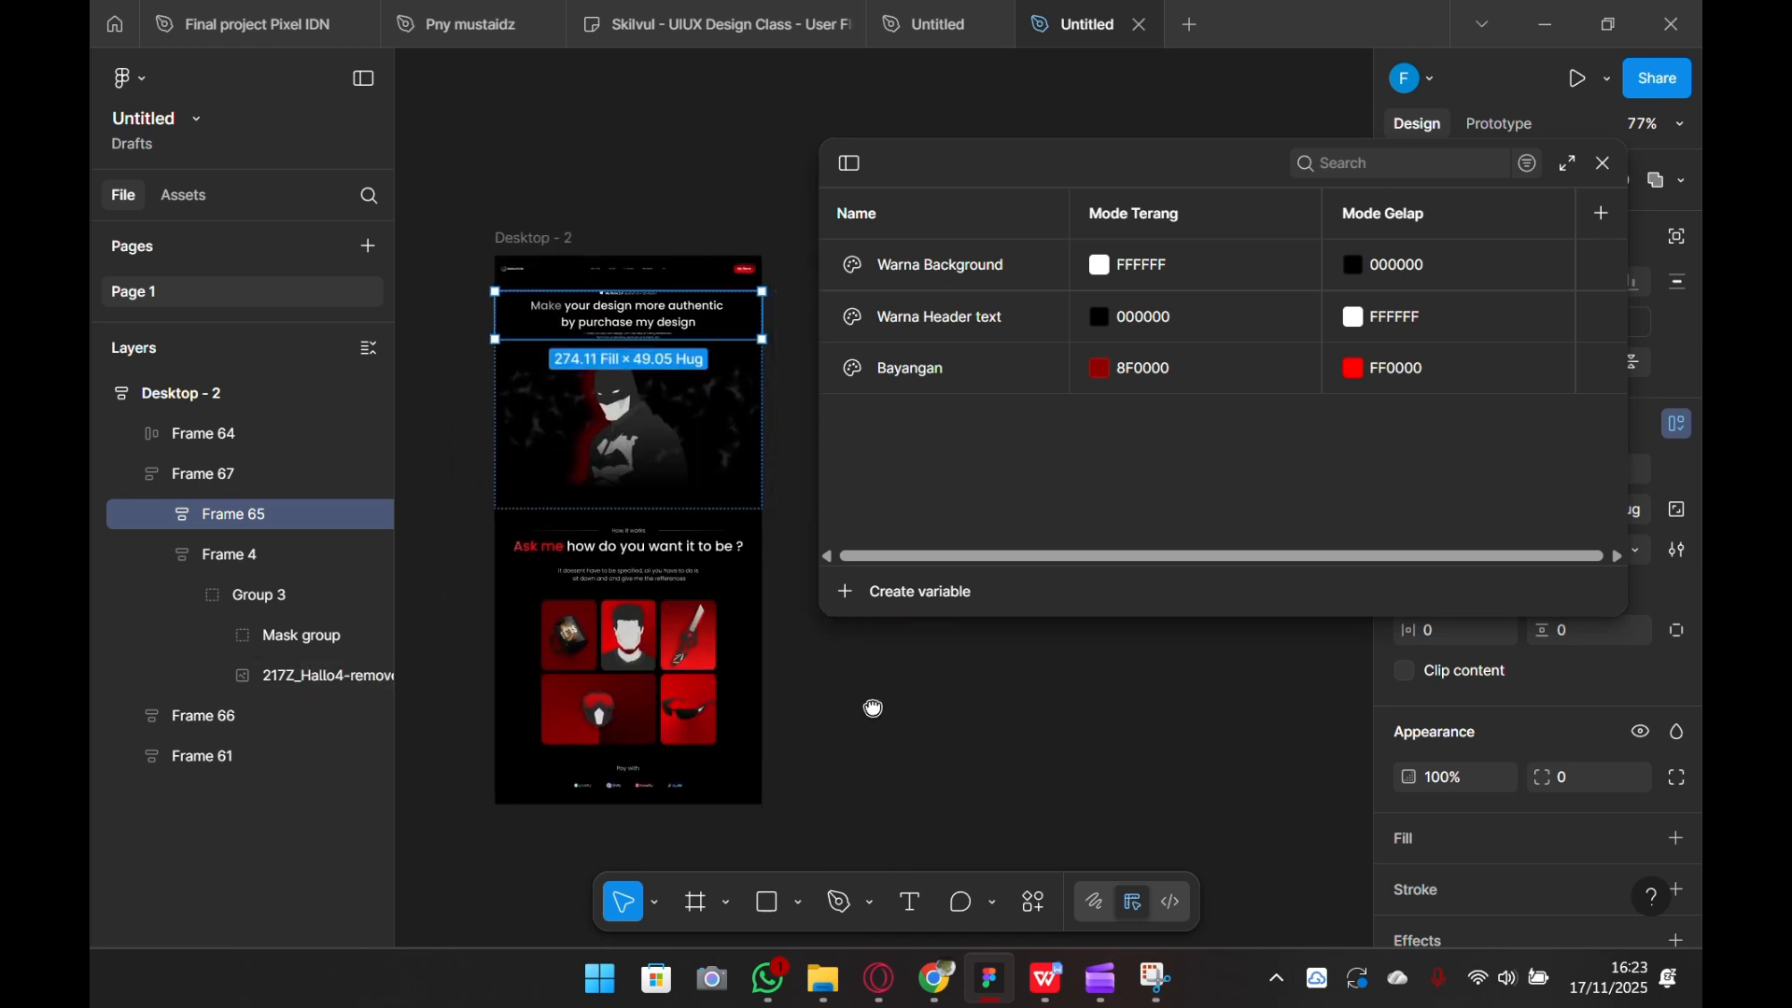
pyautogui.click(885, 719)
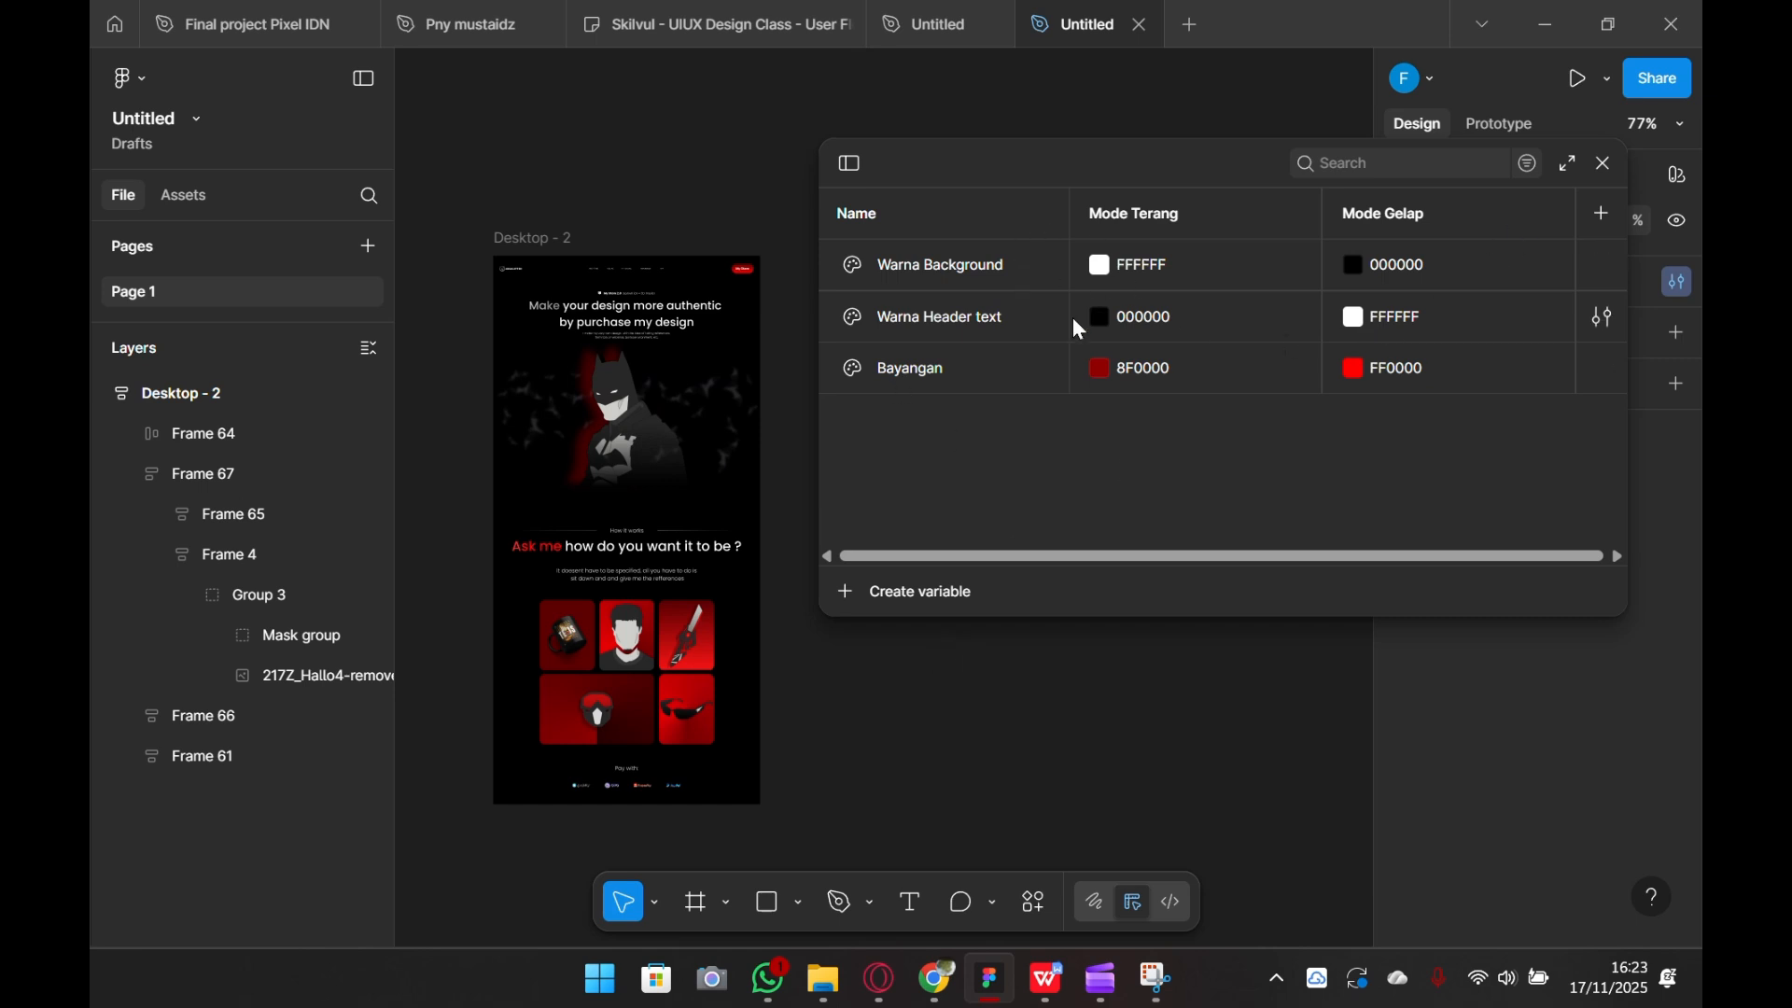
pyautogui.click(1605, 166)
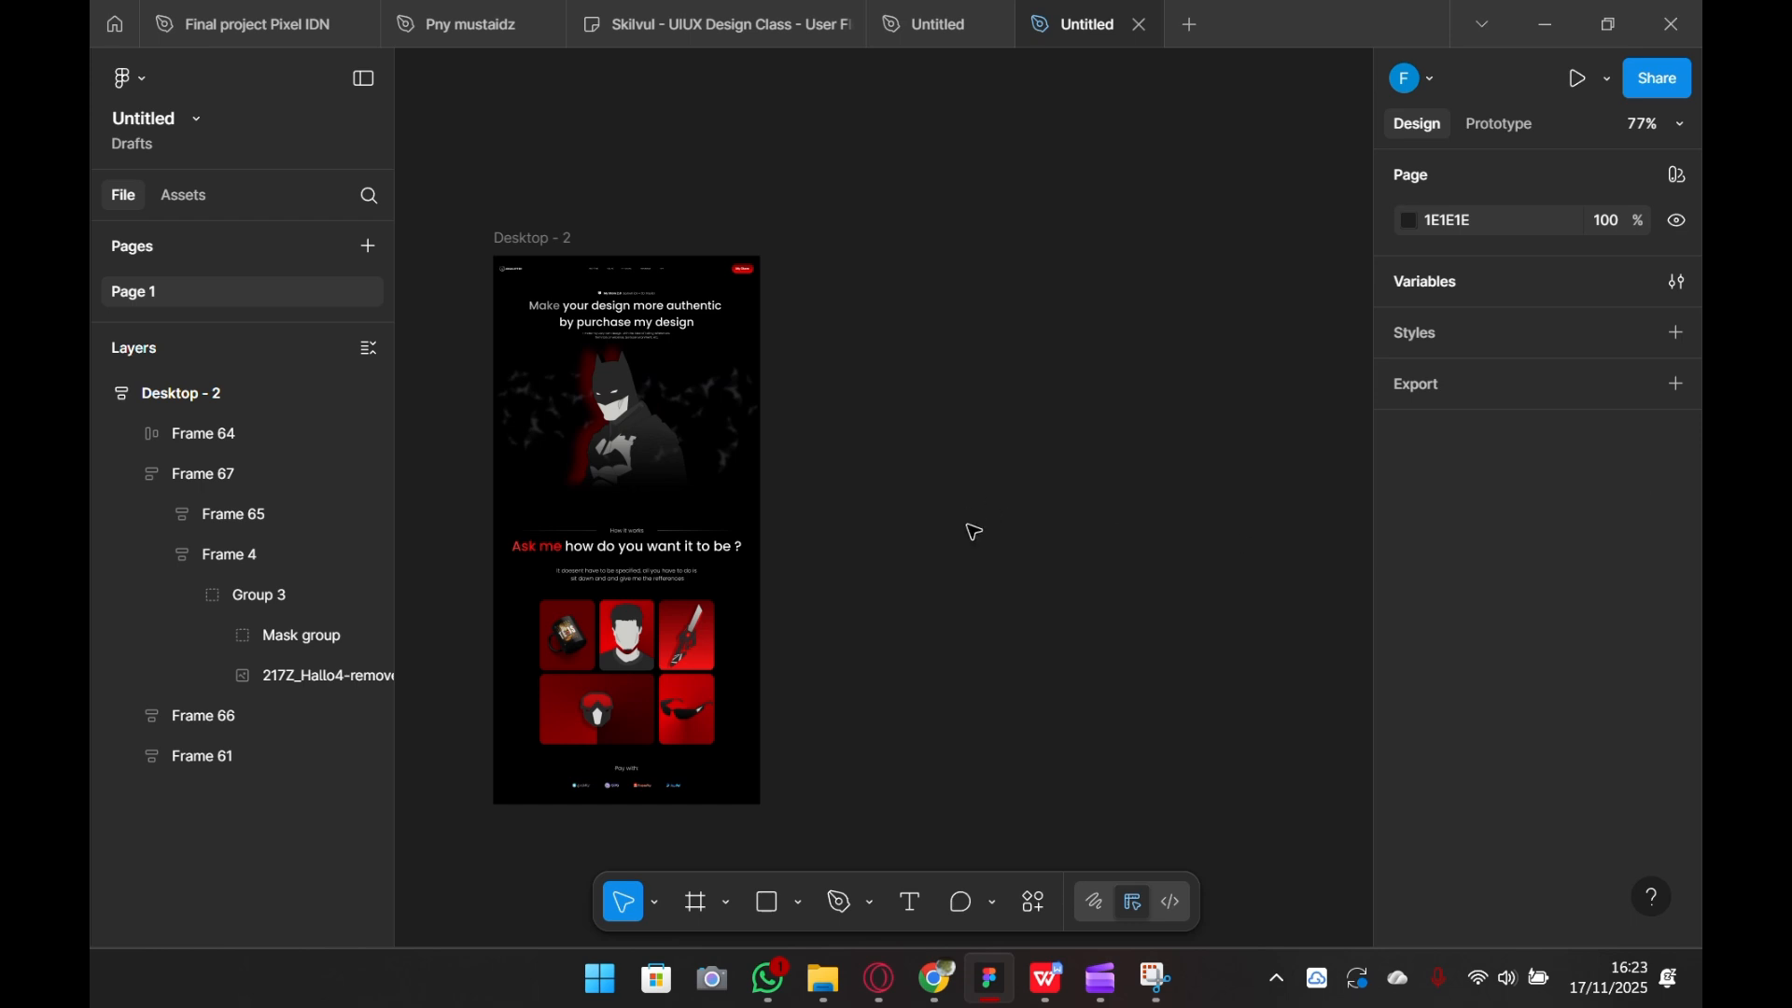
# - Apply the Warna Background variable to the black 000000 selection color of the Desktop - 2 frame
pyautogui.scroll(5, 904, 404)
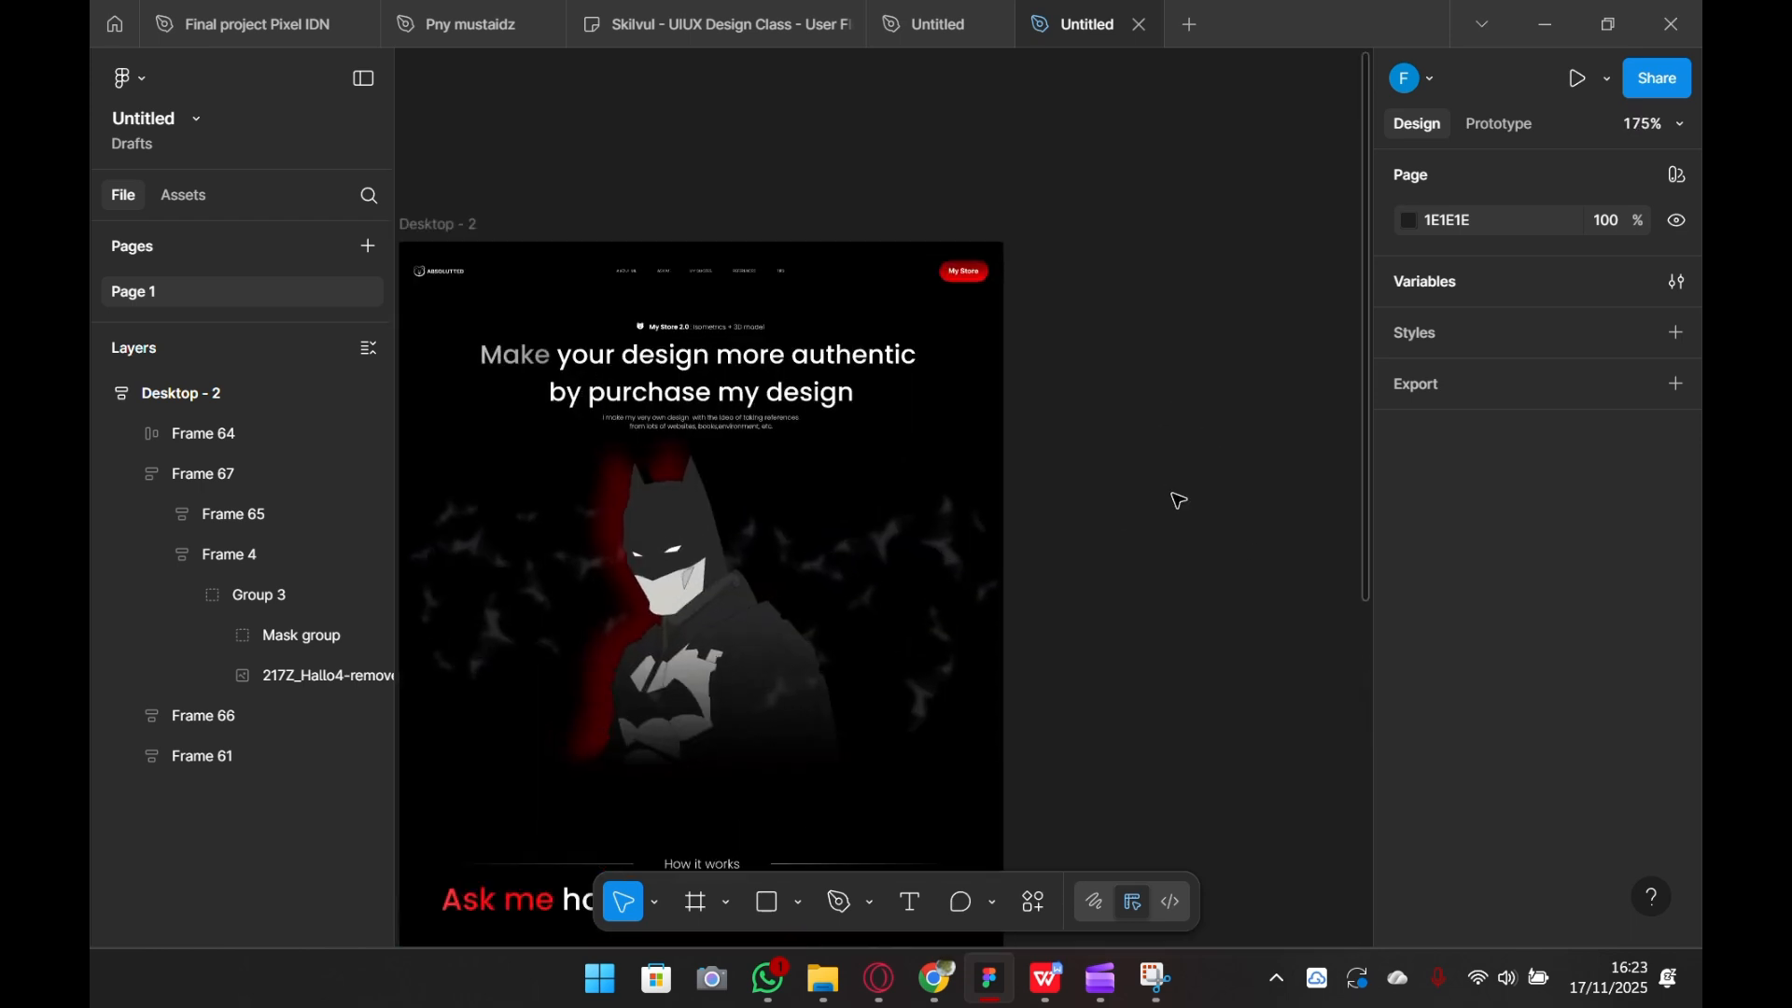
pyautogui.scroll(-1, 1178, 501)
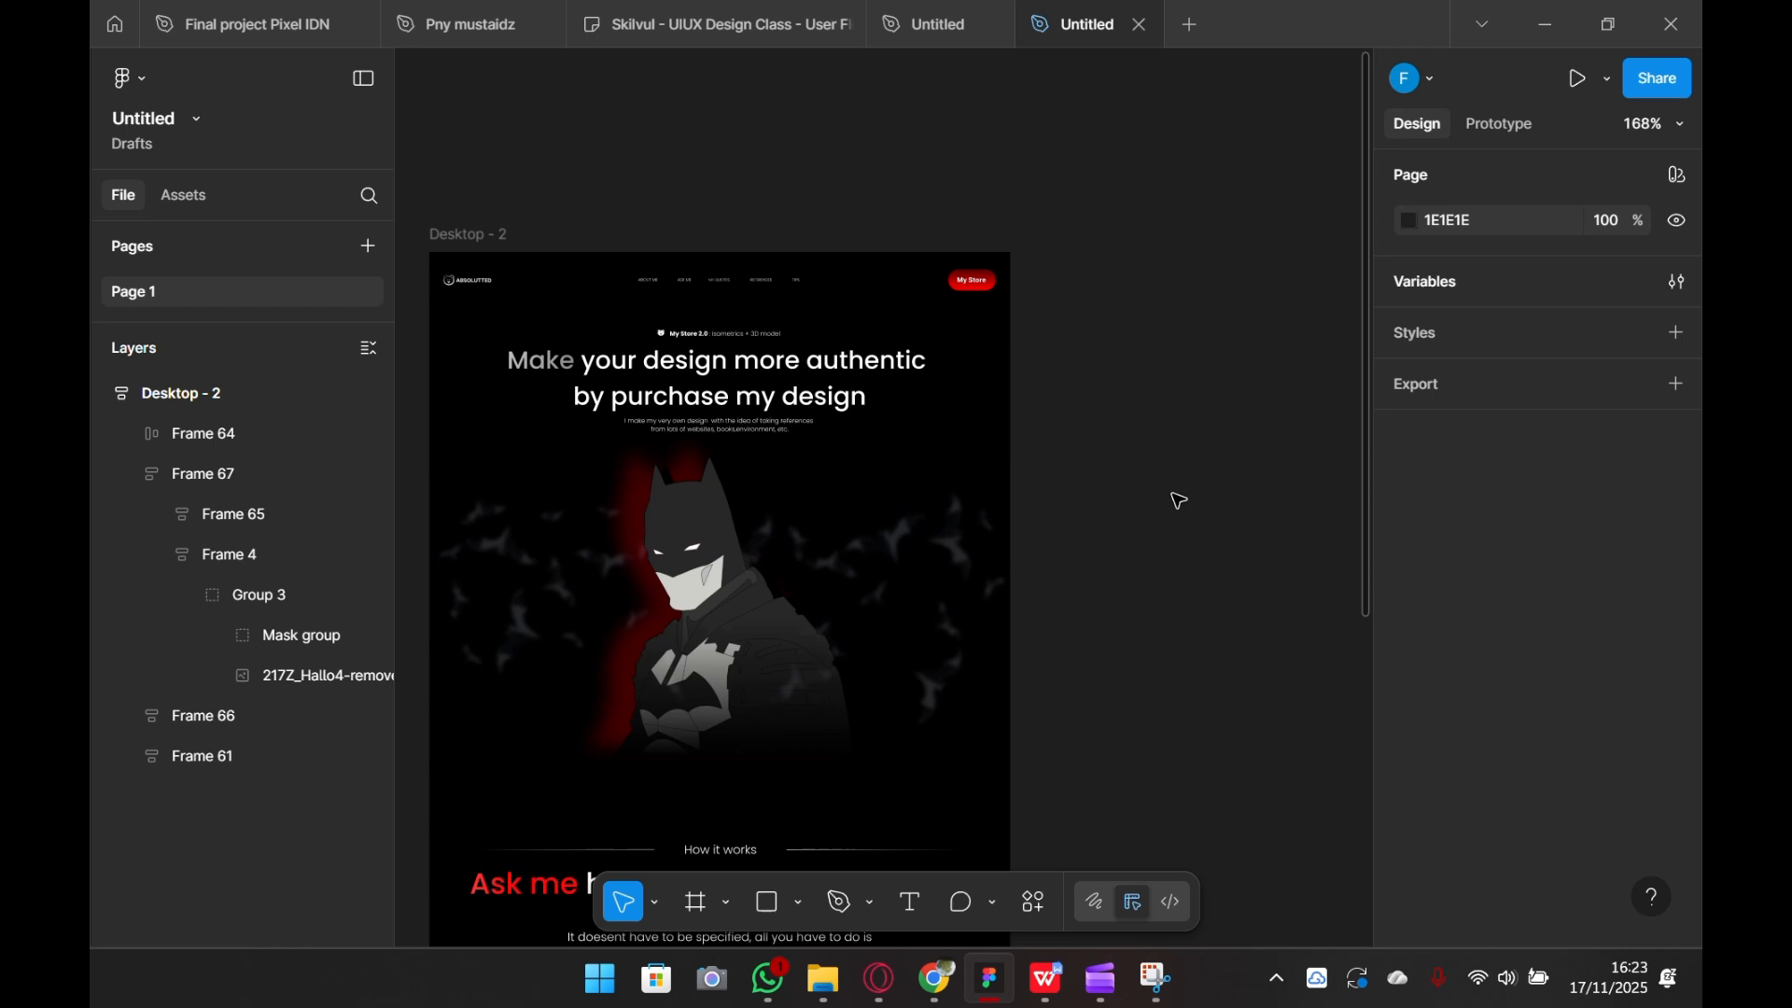
pyautogui.click(489, 243)
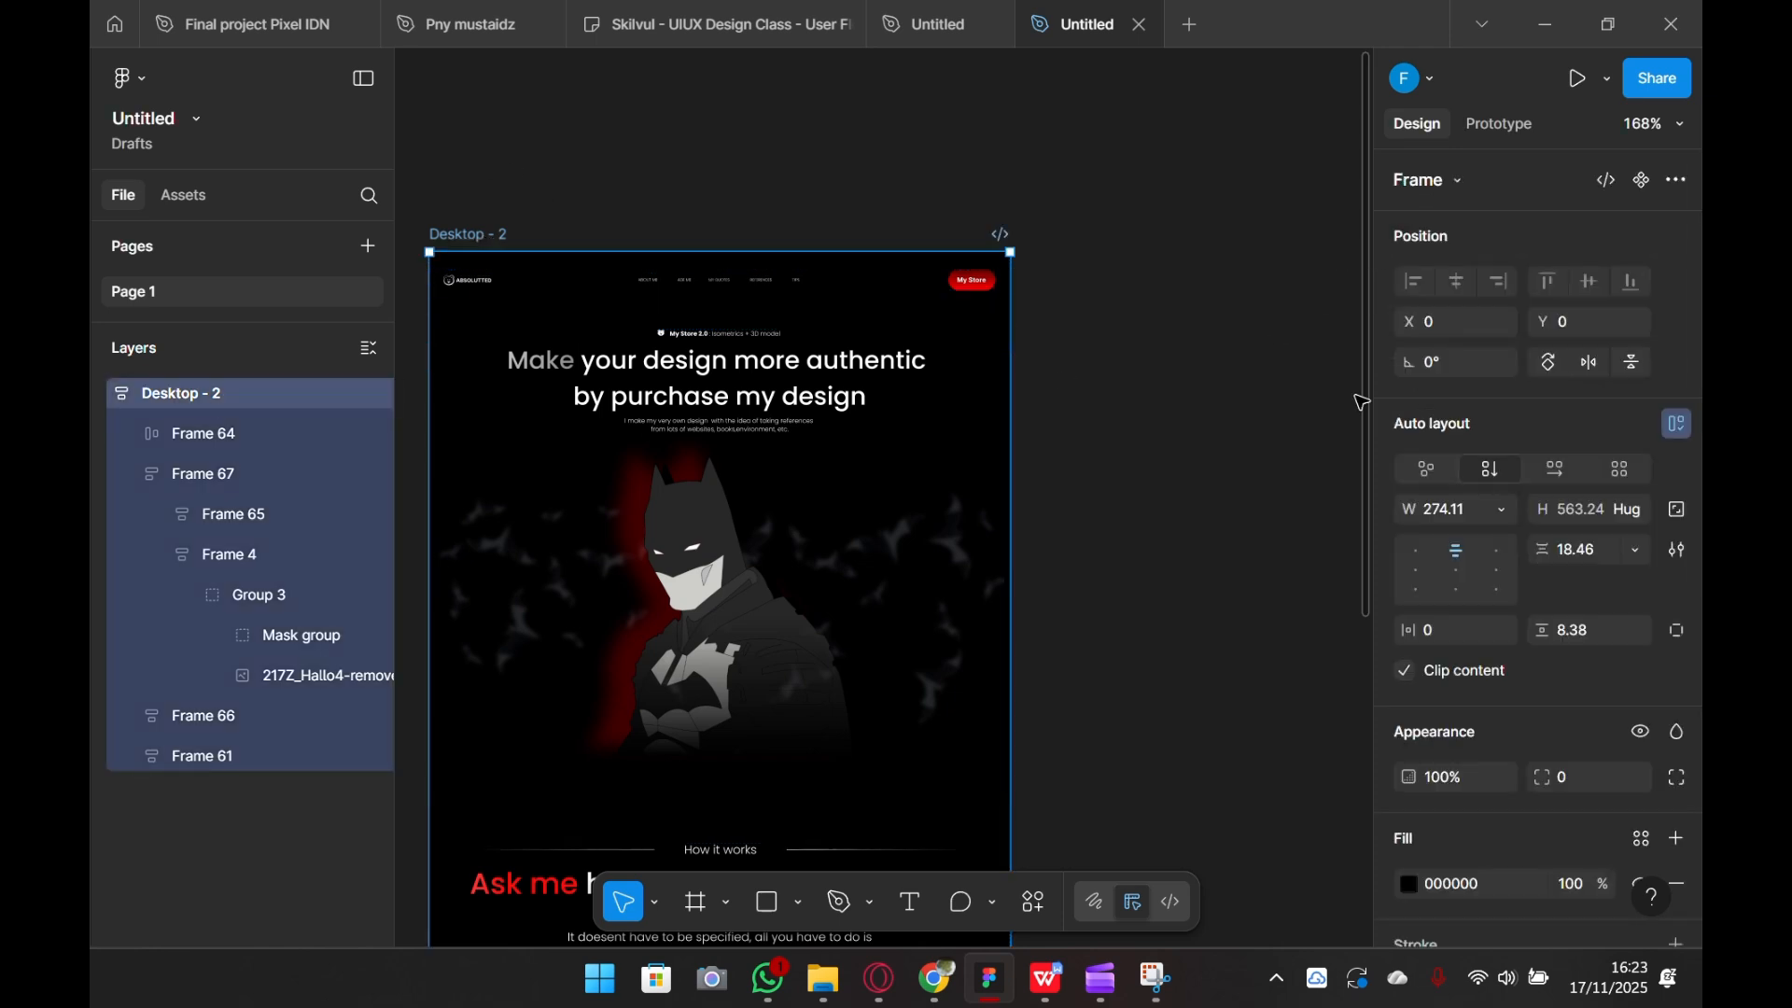
pyautogui.scroll(-5, 1559, 534)
pyautogui.scroll(3, 1557, 534)
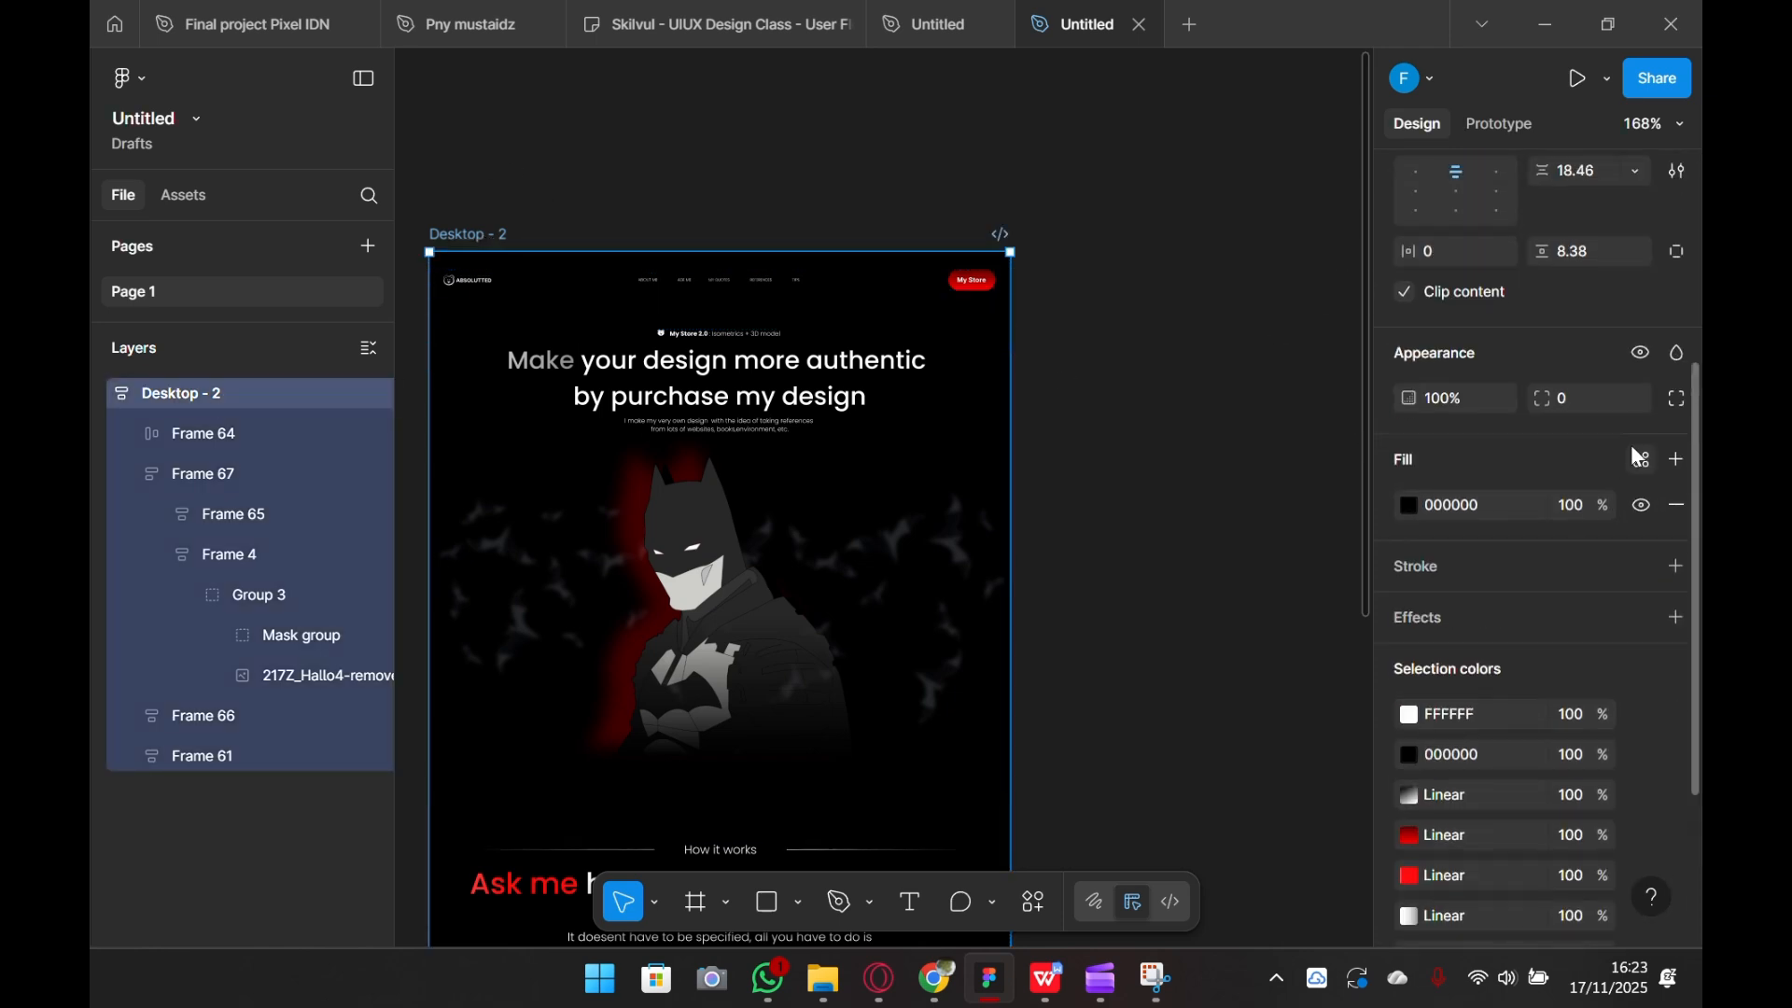
pyautogui.scroll(-3, 1493, 635)
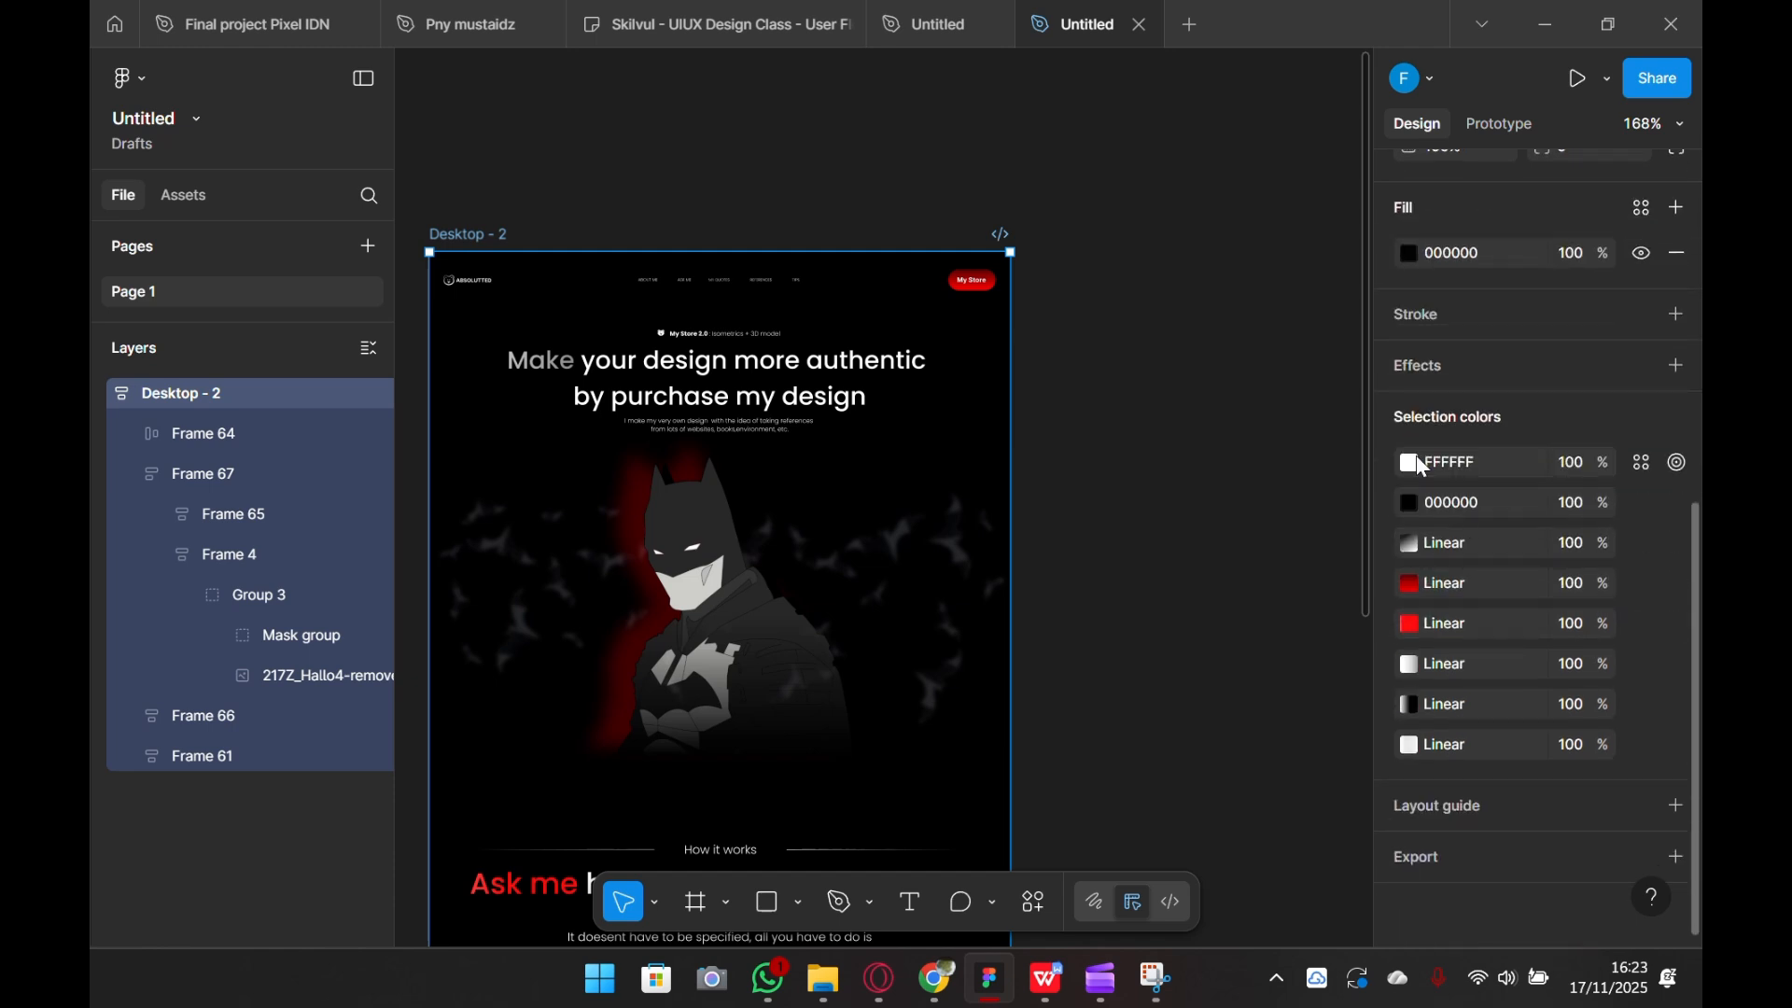
pyautogui.click(1411, 504)
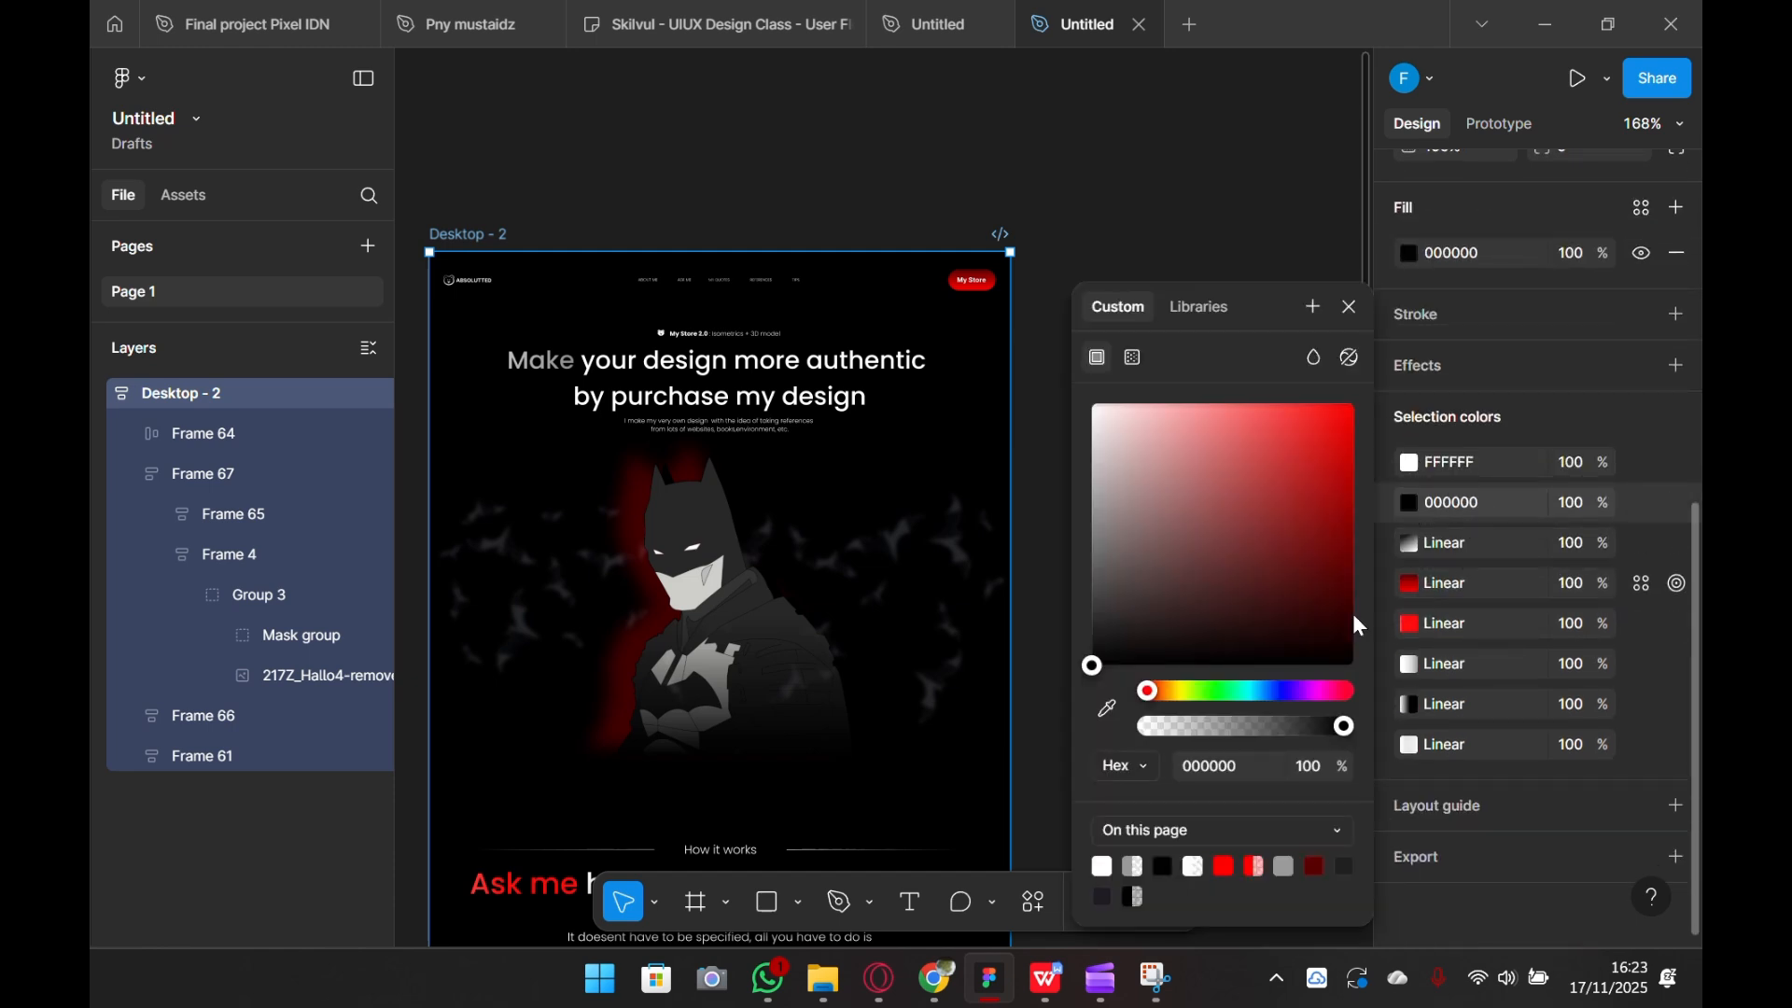
pyautogui.click(1216, 301)
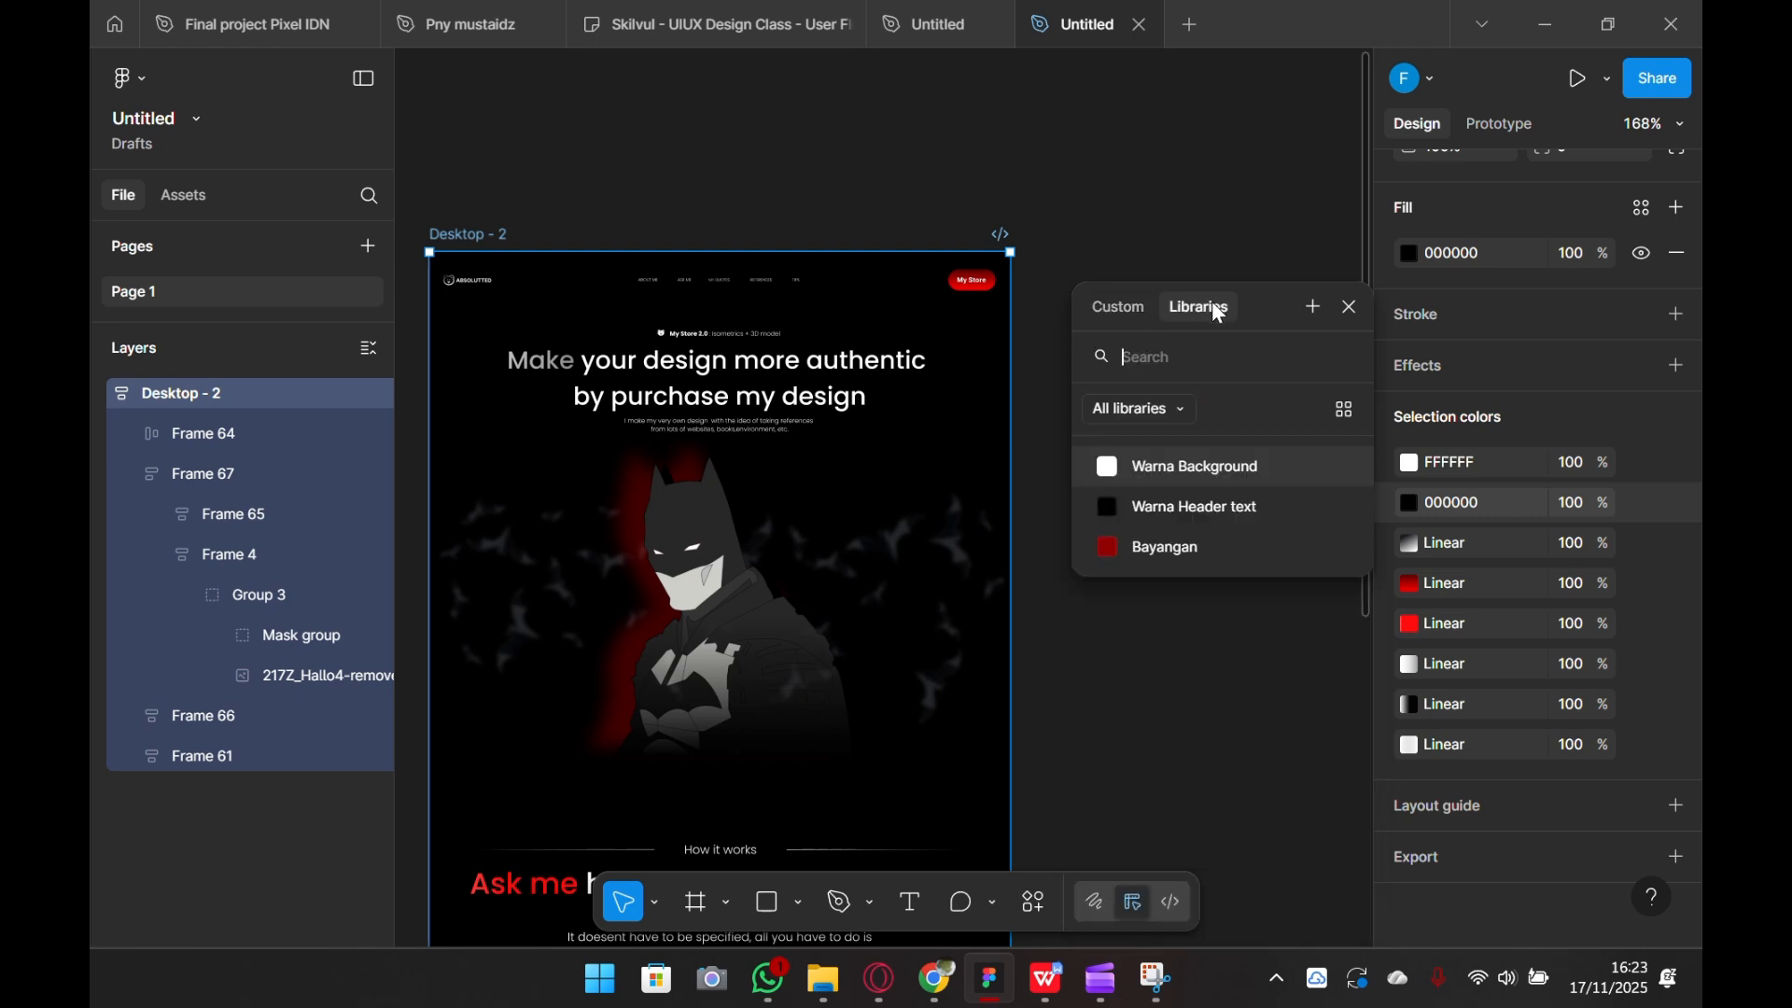
pyautogui.click(1239, 464)
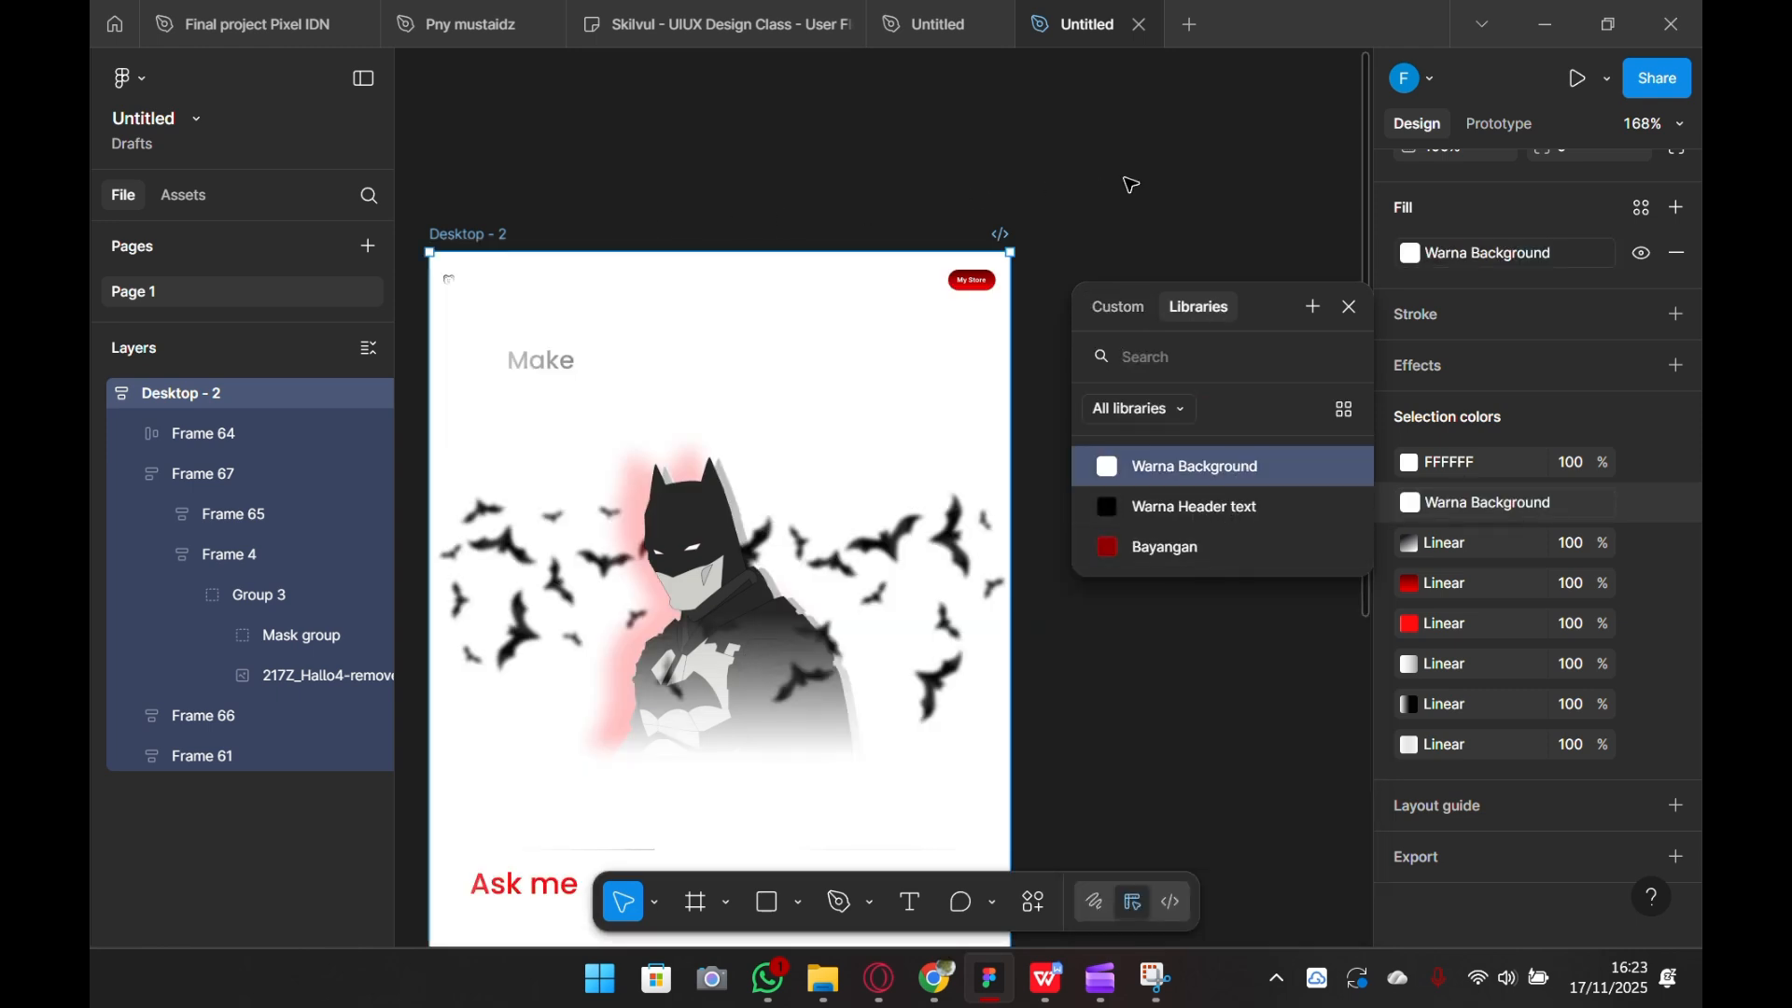
pyautogui.click(1157, 179)
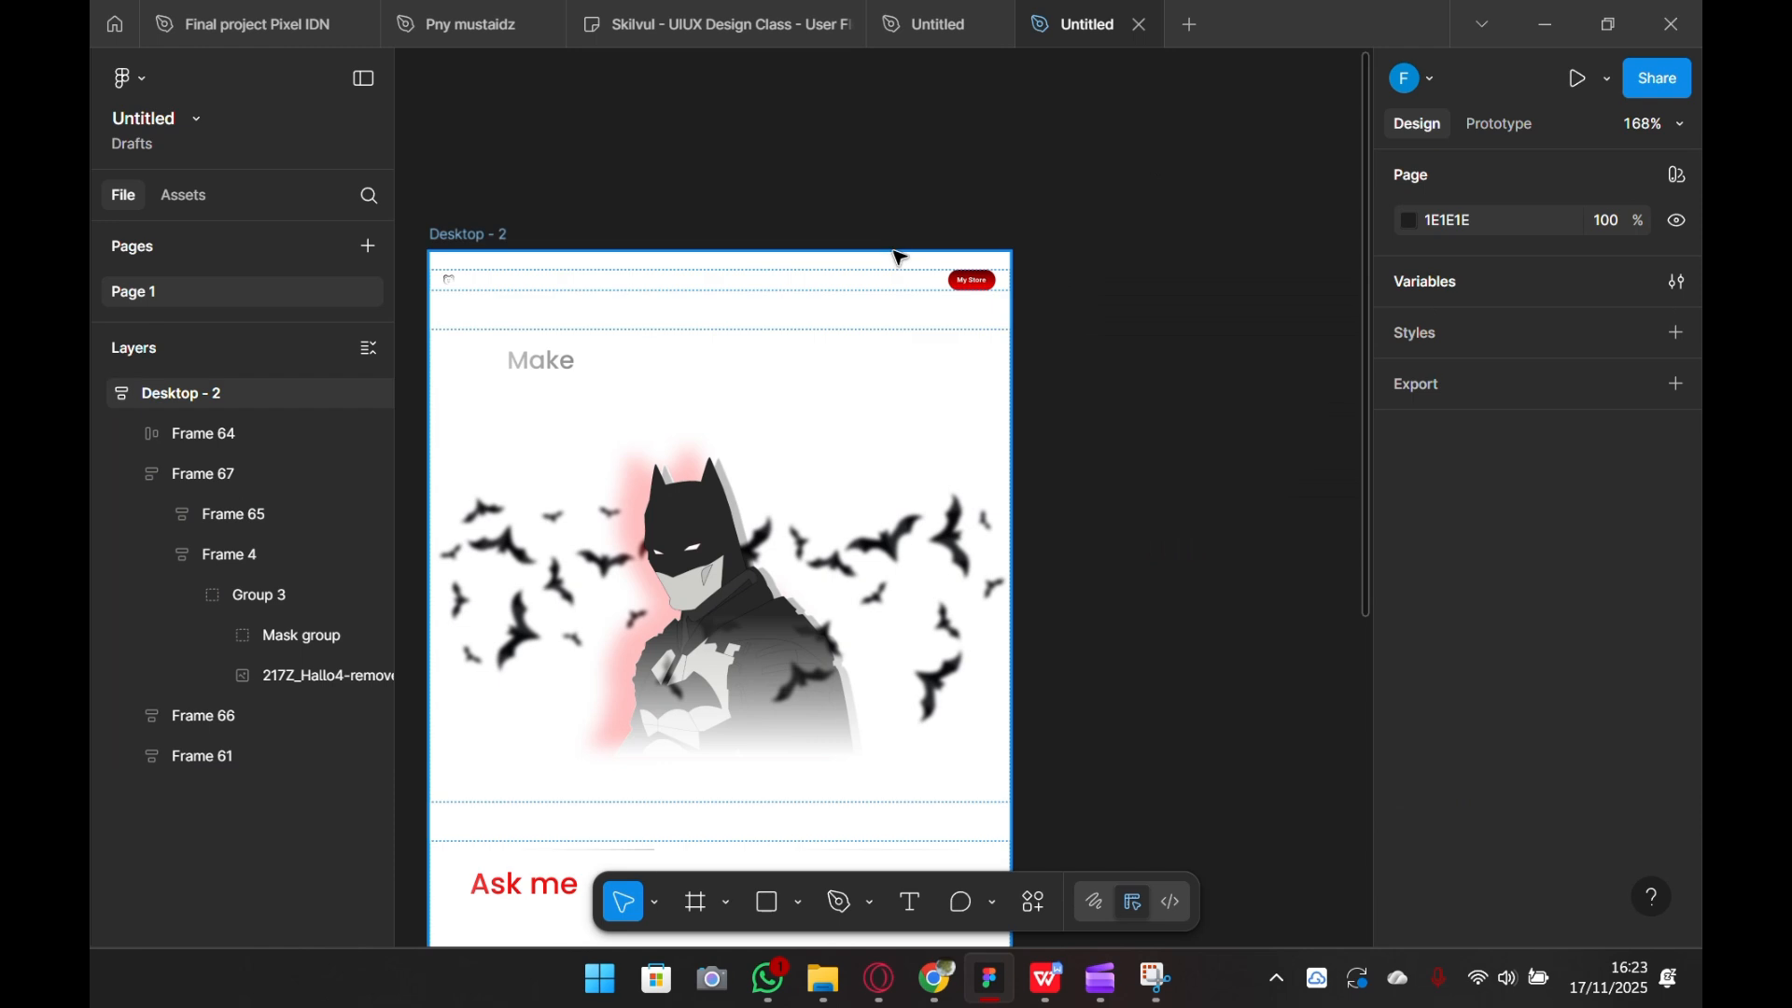
# - Replace the Warna Background variable with Warna Header text in the selection colors of the hero heading's Frame 65
pyautogui.click(672, 390)
pyautogui.doubleClick(676, 387)
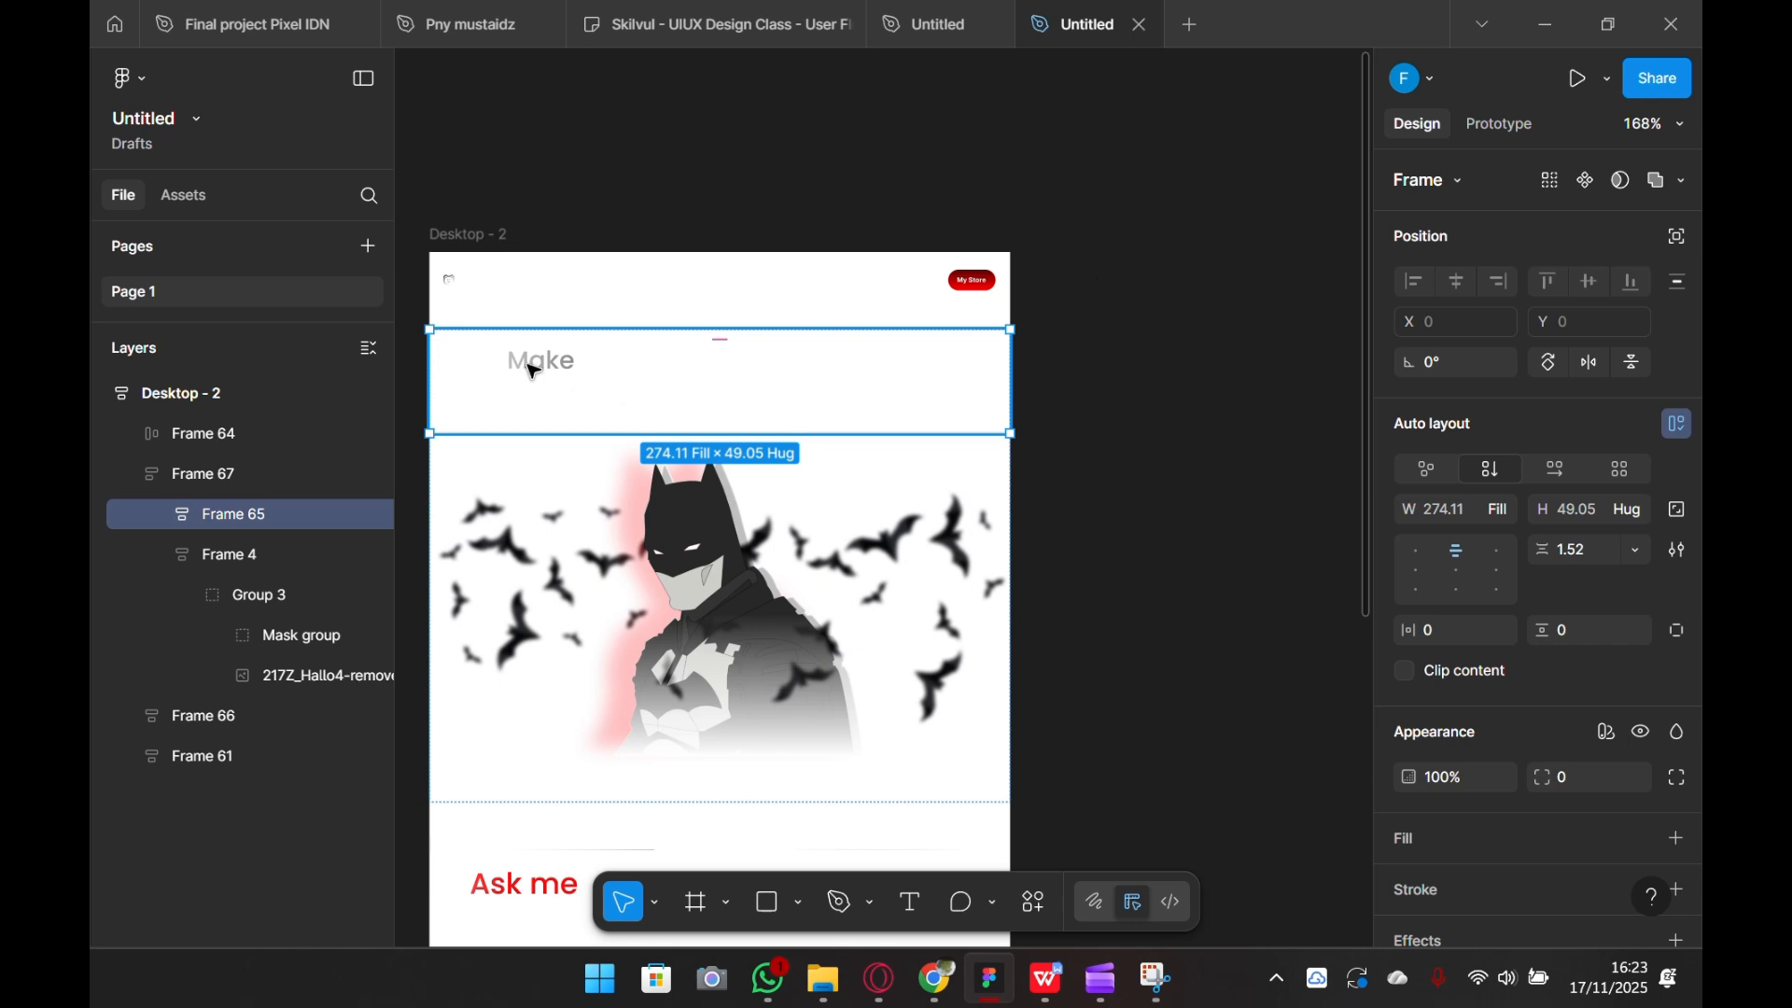
pyautogui.scroll(-4, 1506, 456)
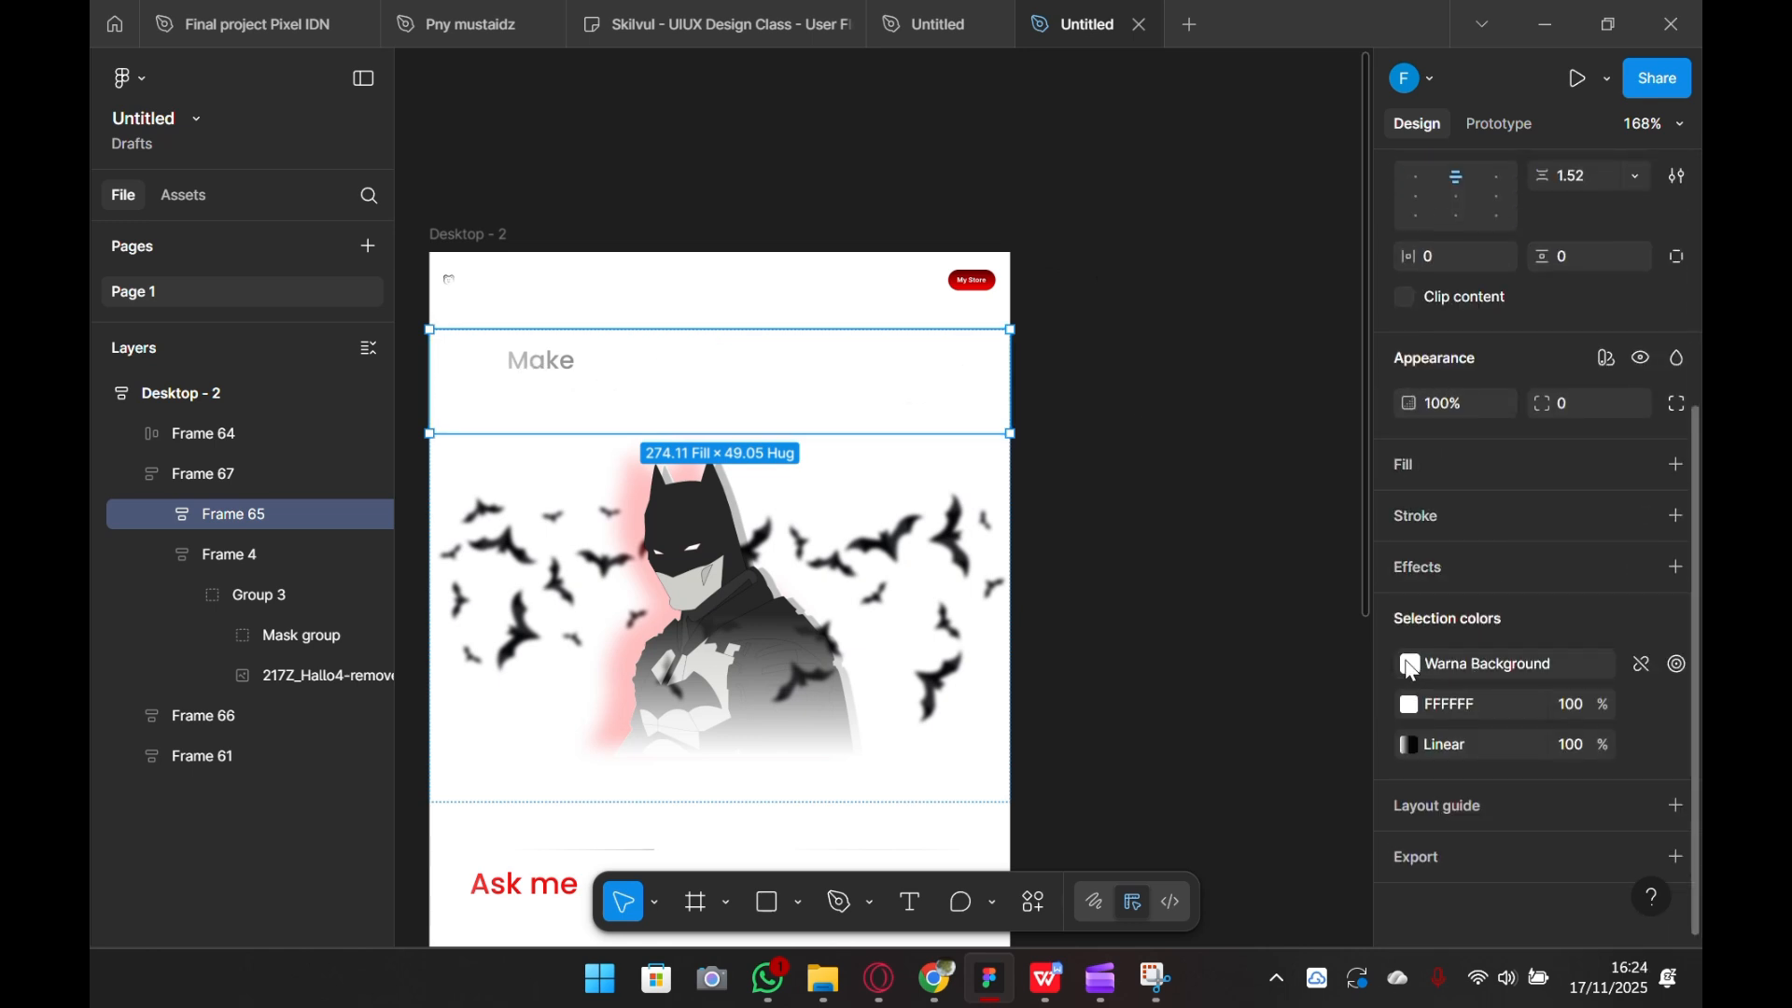
pyautogui.click(1412, 668)
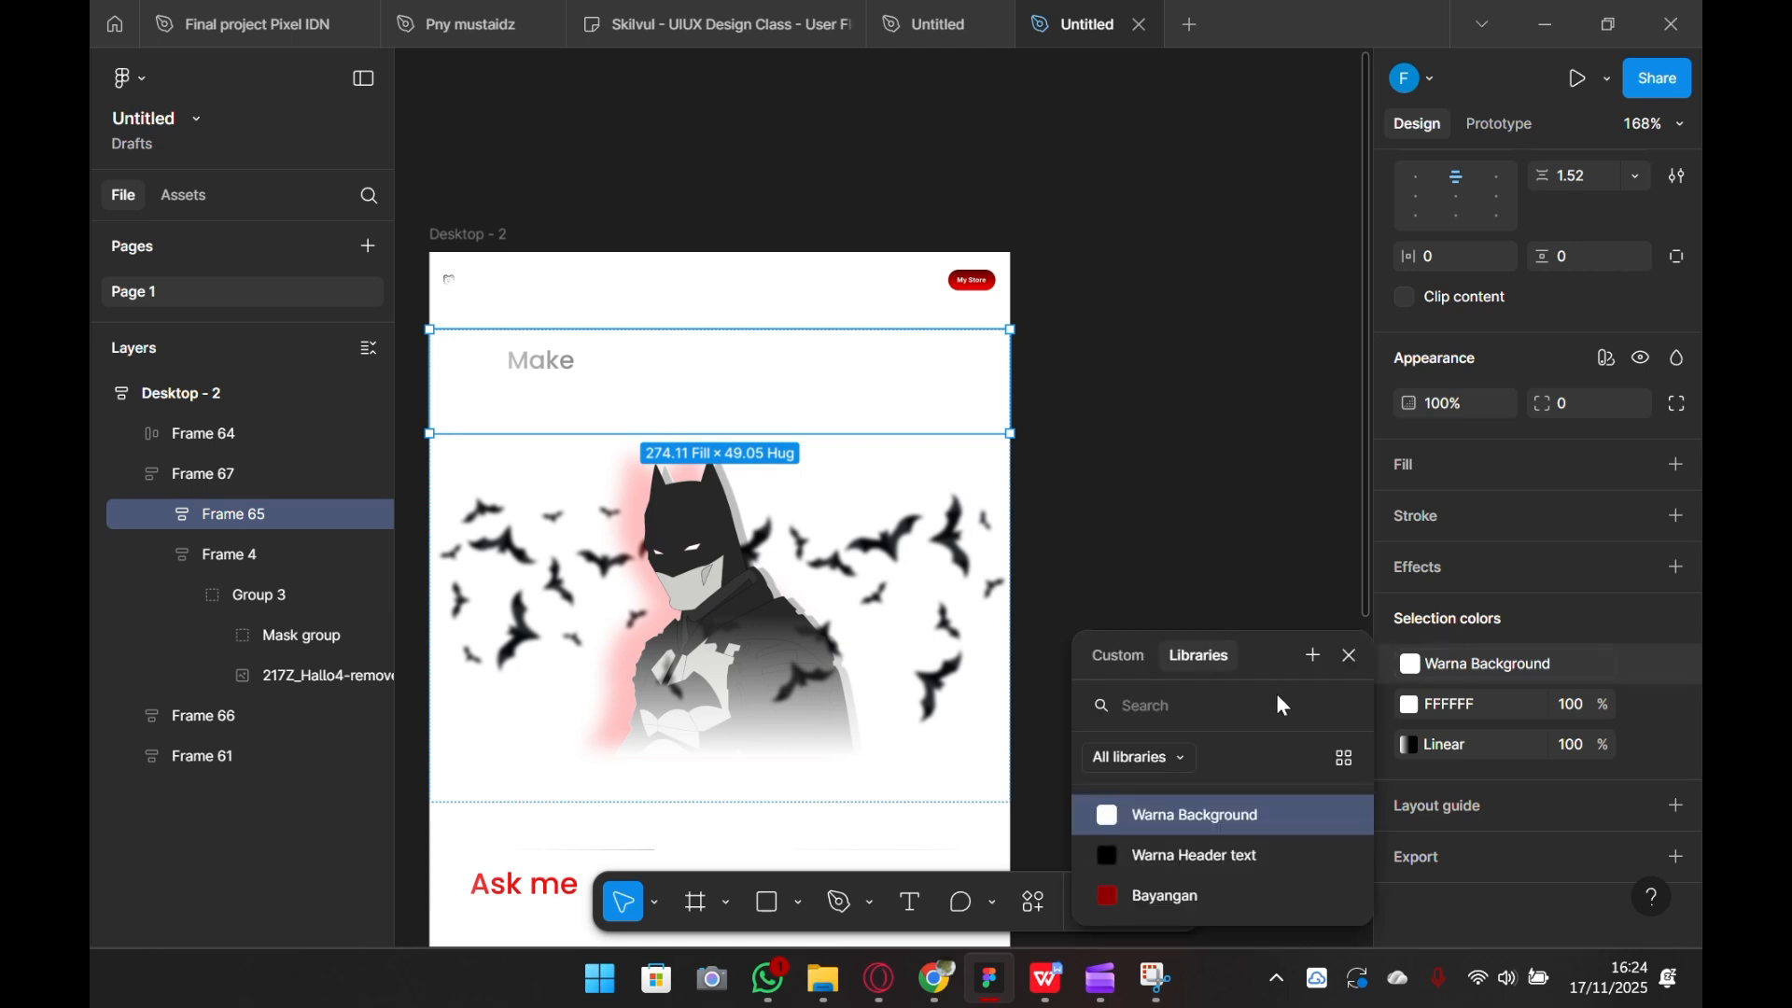
pyautogui.click(1230, 855)
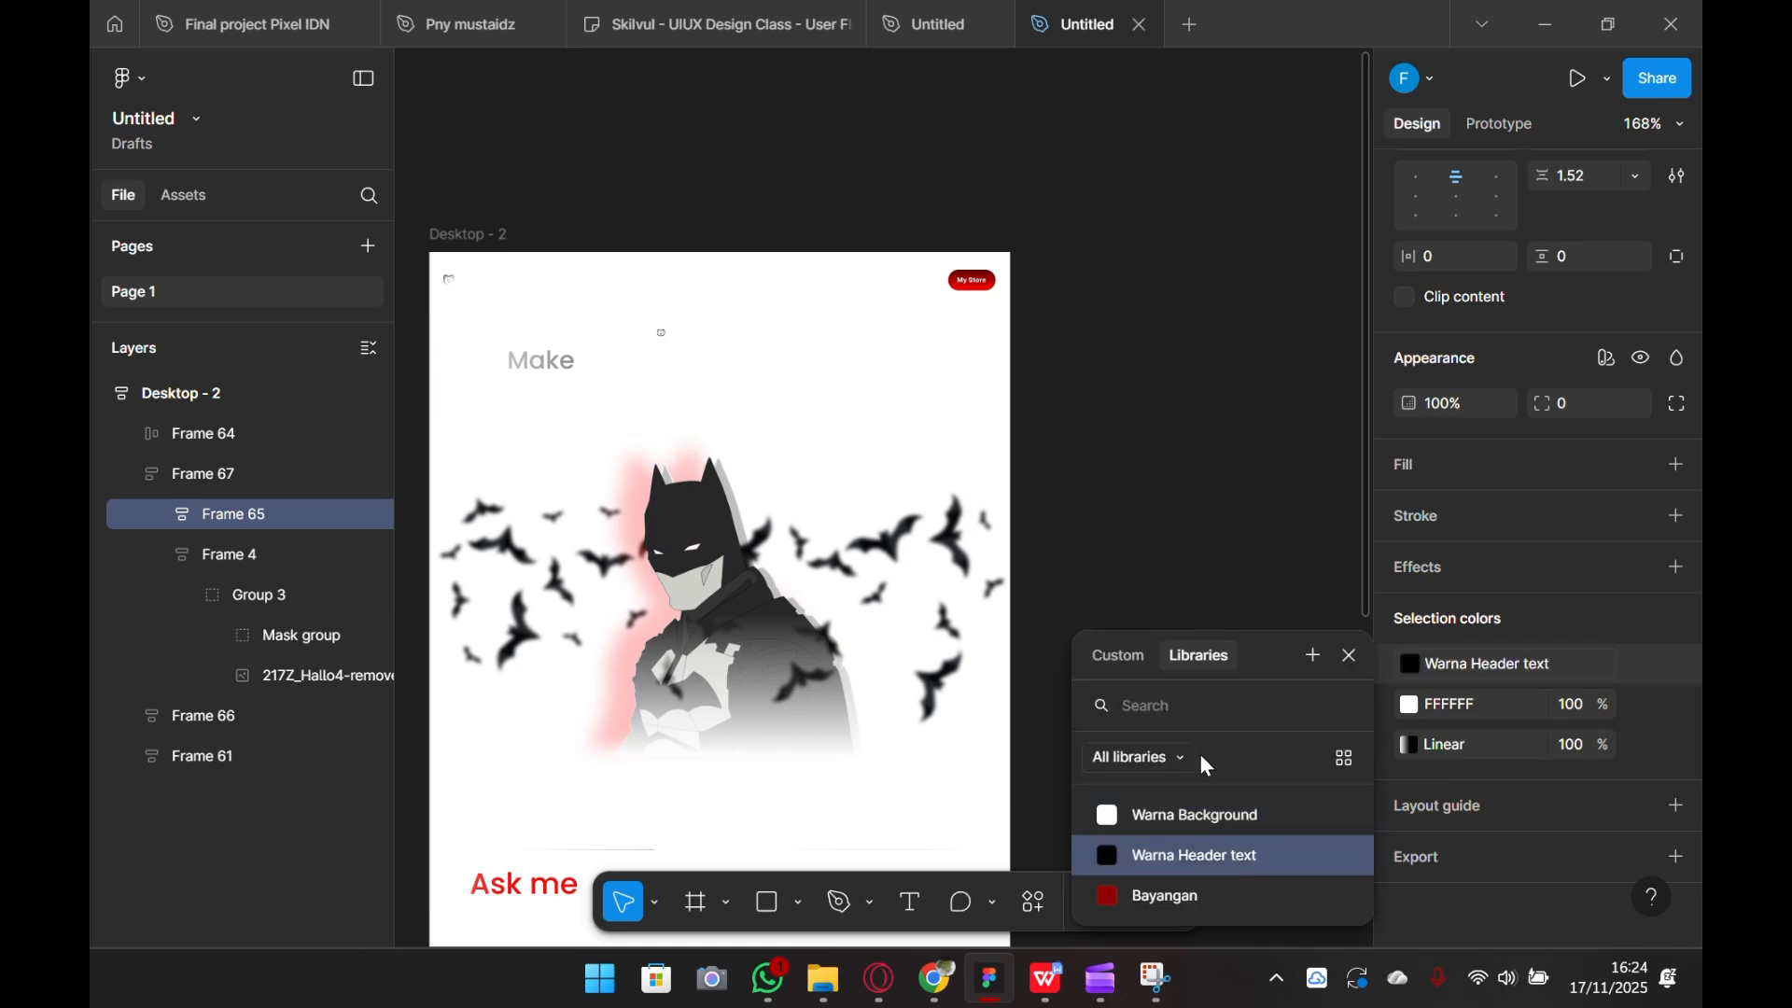
pyautogui.click(1351, 657)
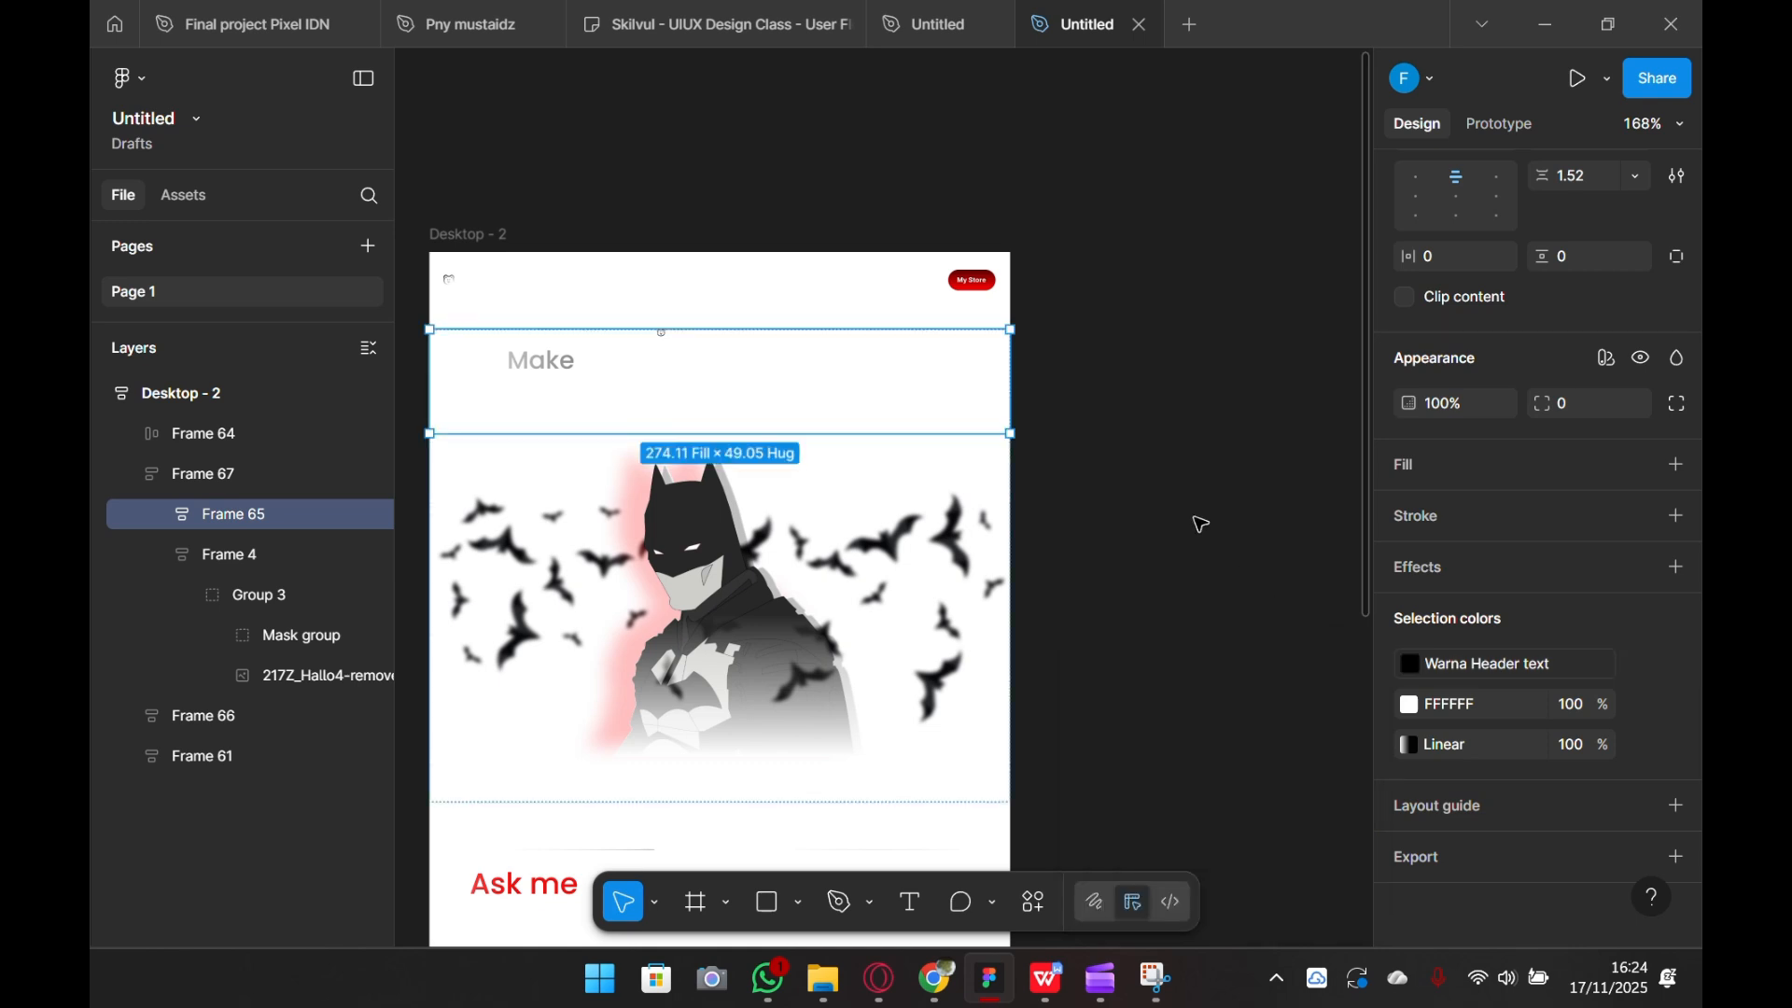
pyautogui.click(1195, 520)
# - Detach the Warna Header text variable from the selection colors of Frame 65
pyautogui.click(737, 331)
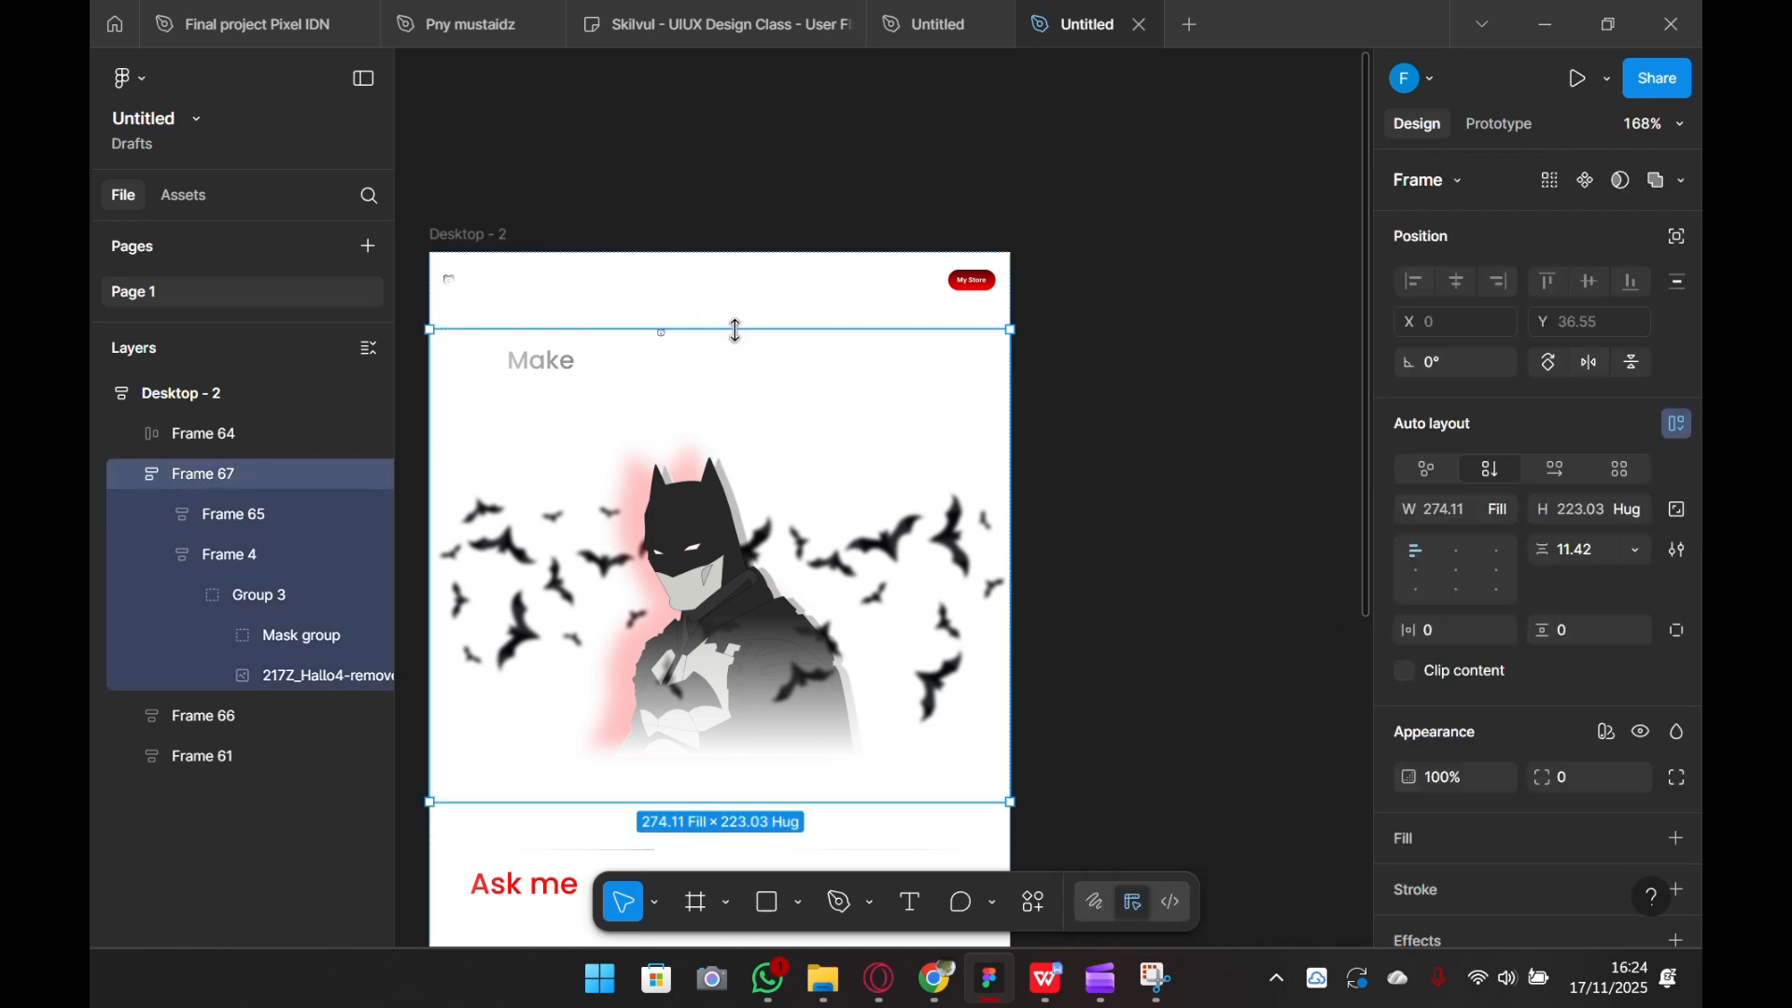
pyautogui.click(747, 379)
pyautogui.scroll(-4, 1529, 726)
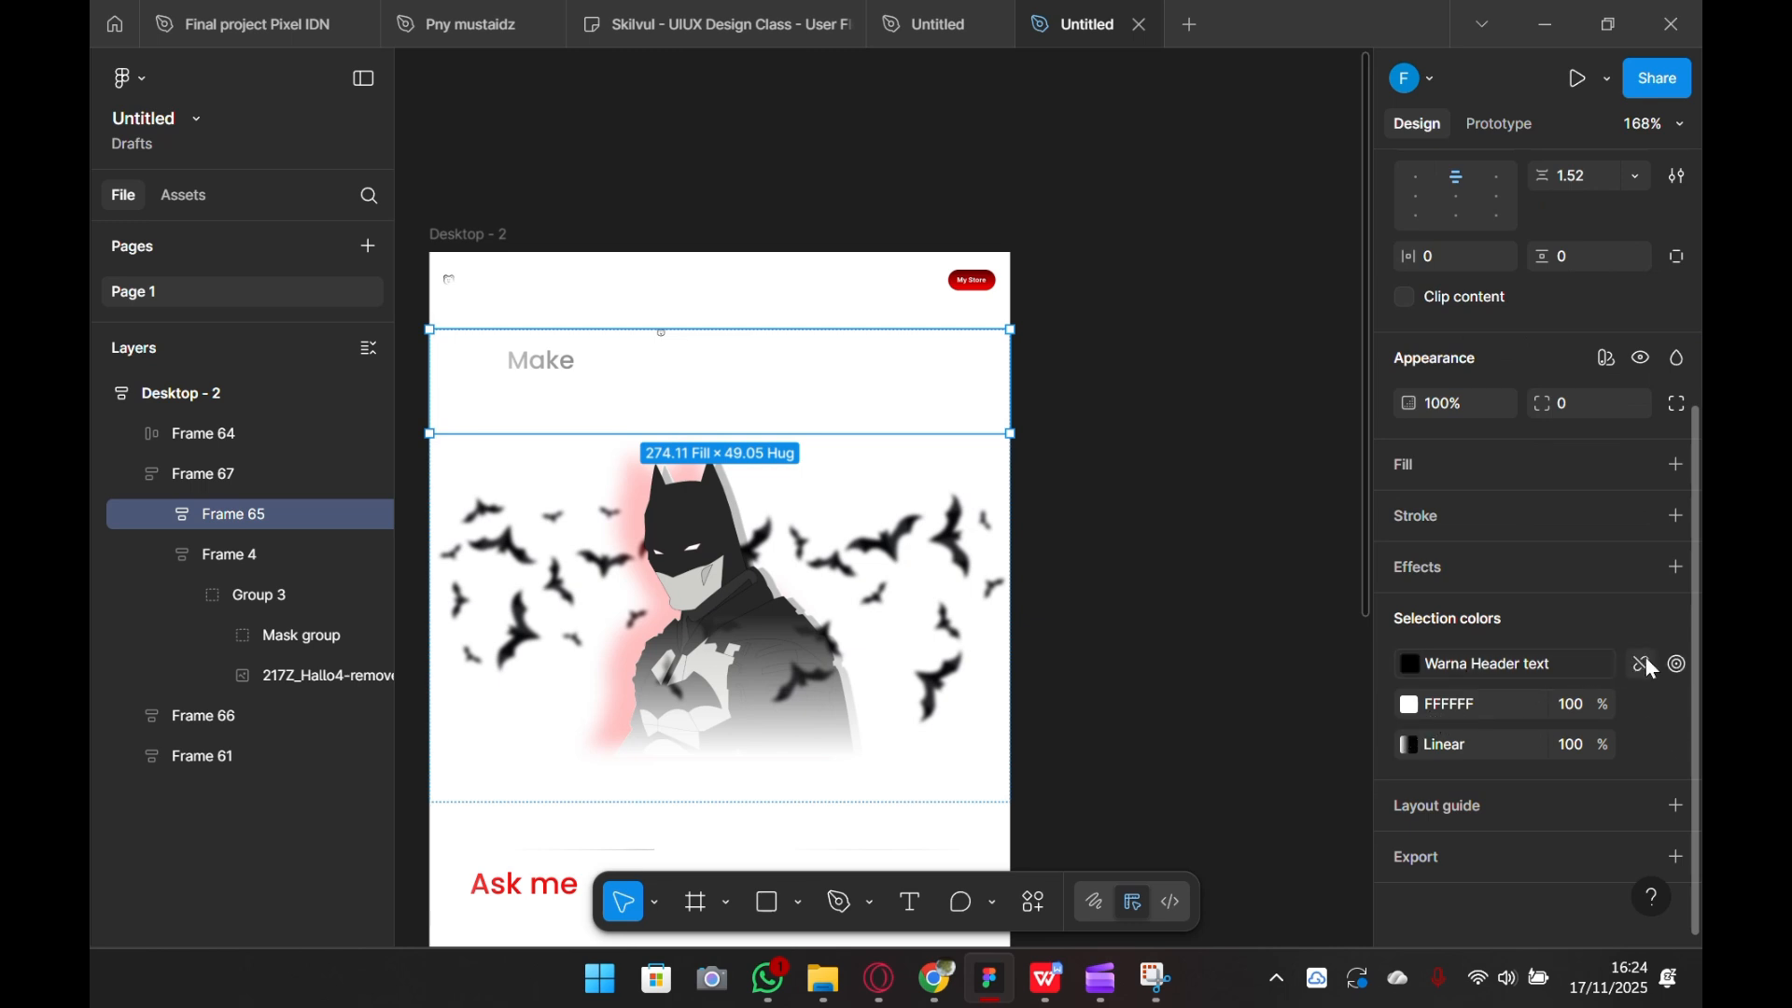
pyautogui.click(1644, 664)
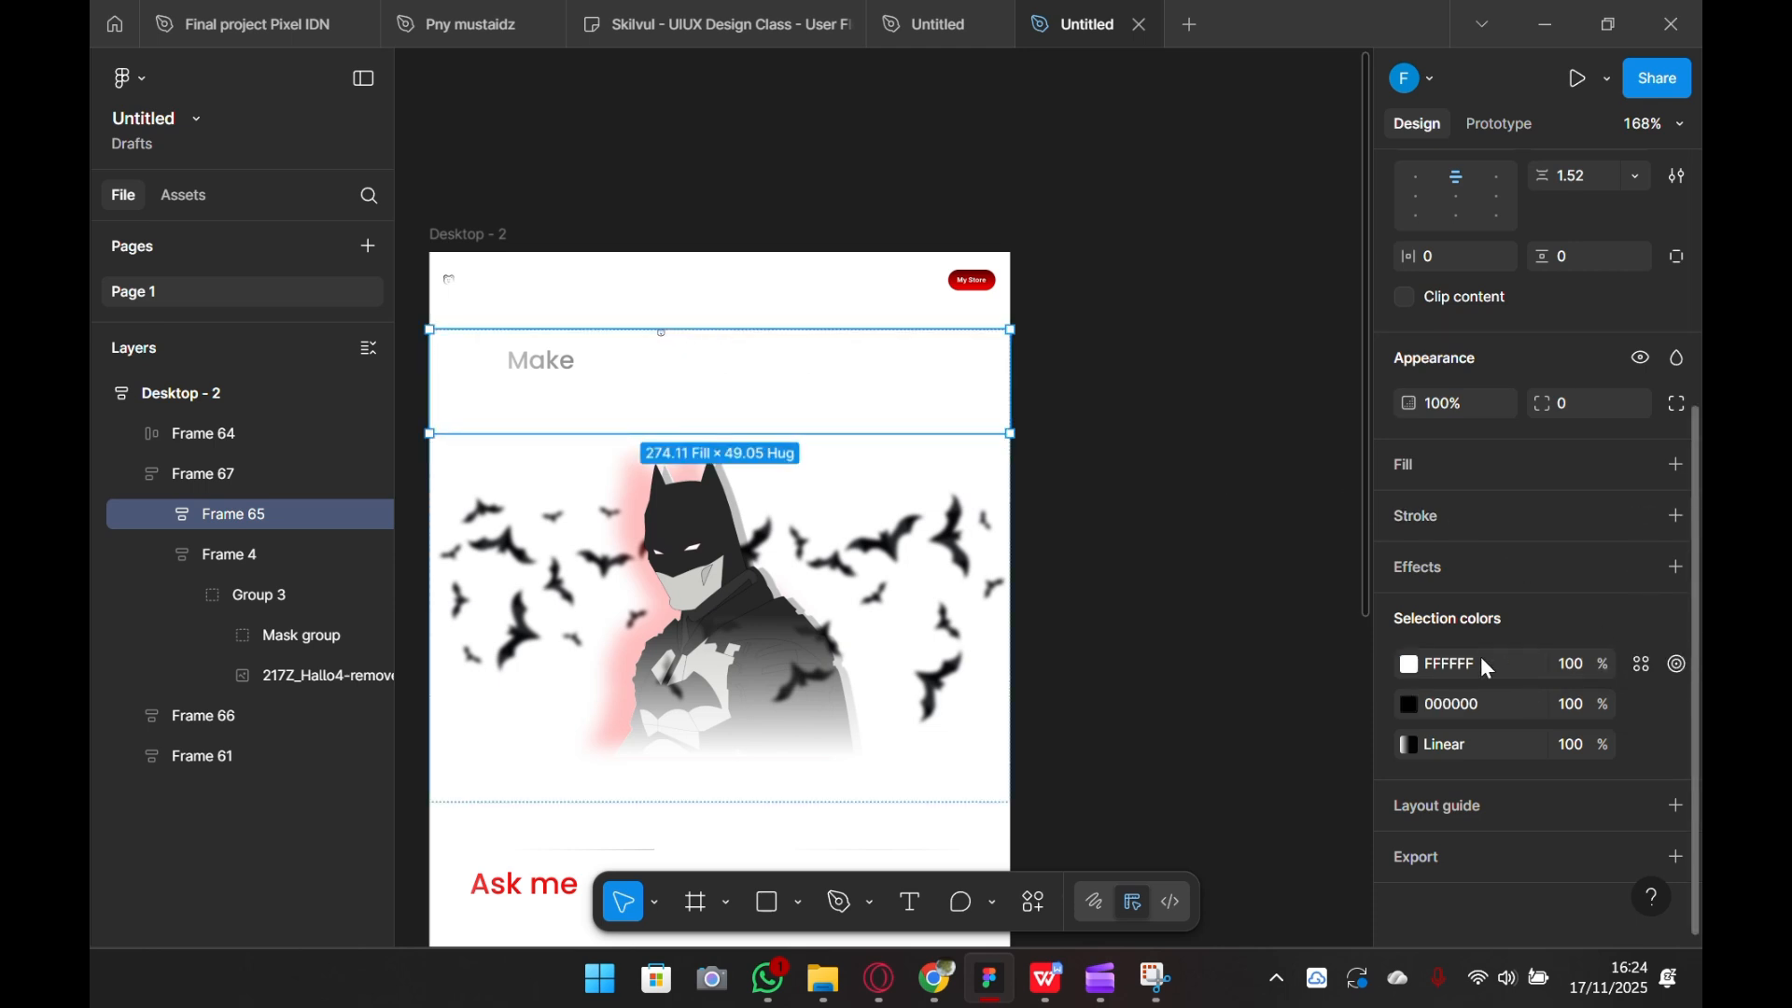
# - Apply the Warna Header text variable to the white FFFFFF selection color of Frame 65
pyautogui.click(1418, 705)
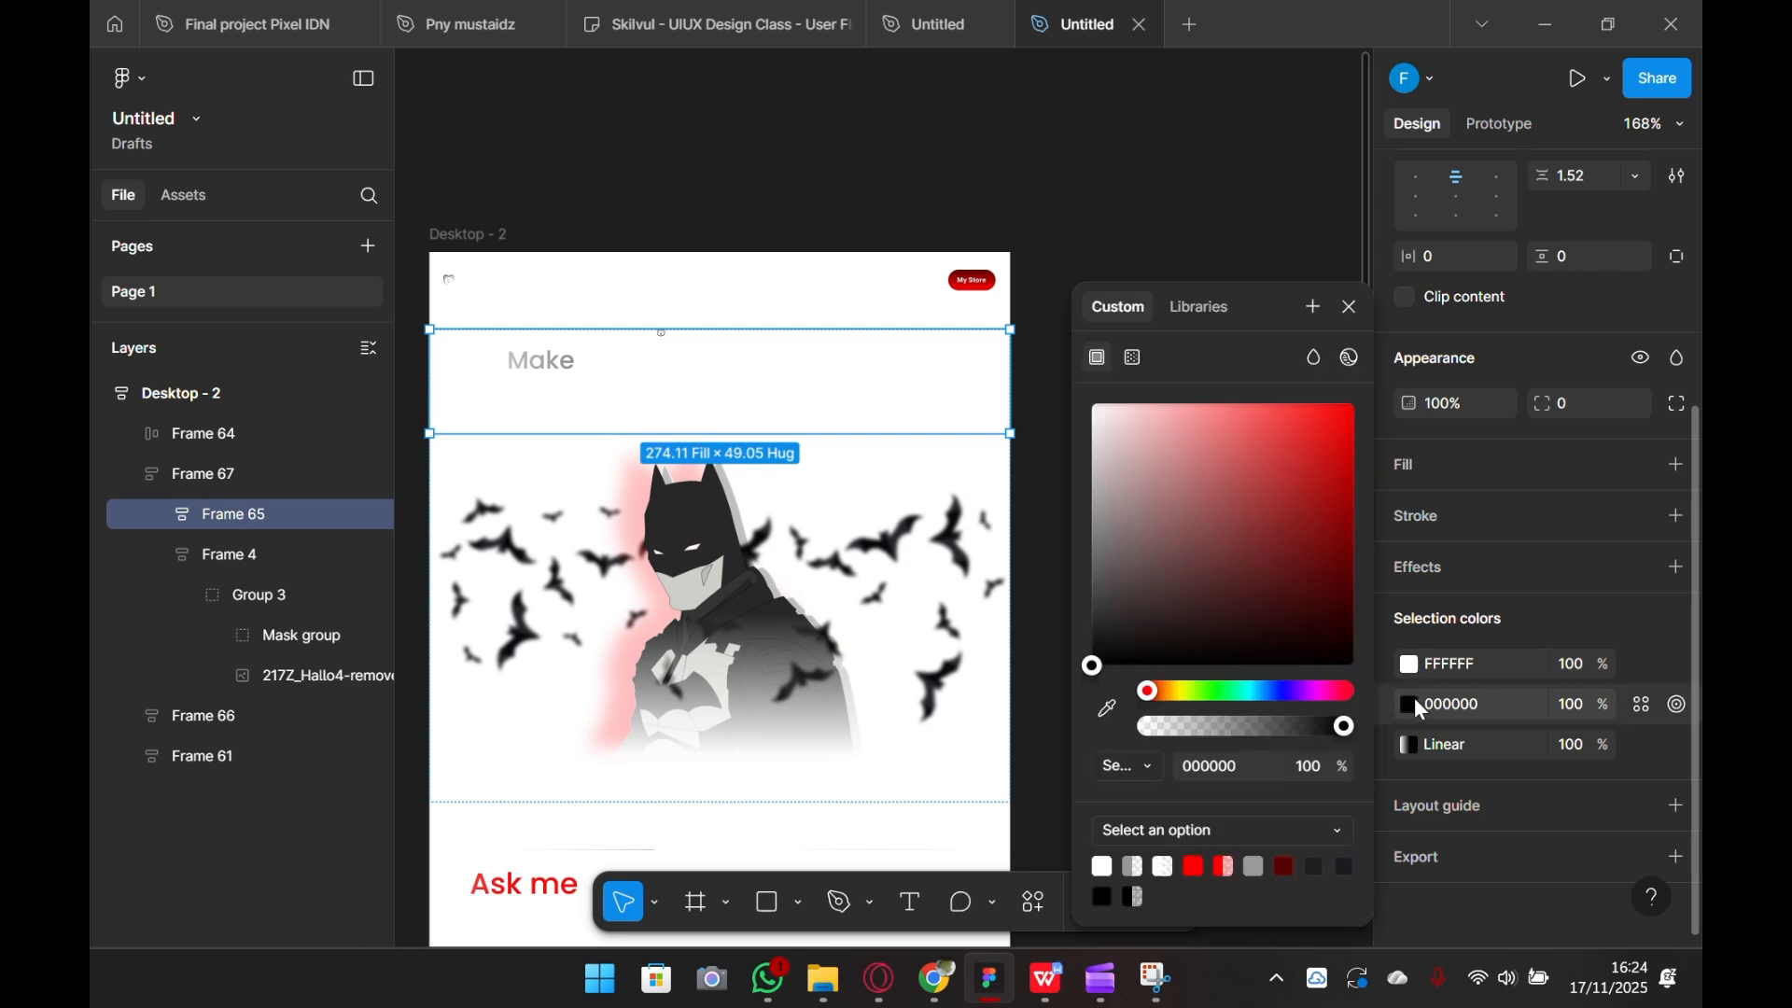
pyautogui.click(1412, 666)
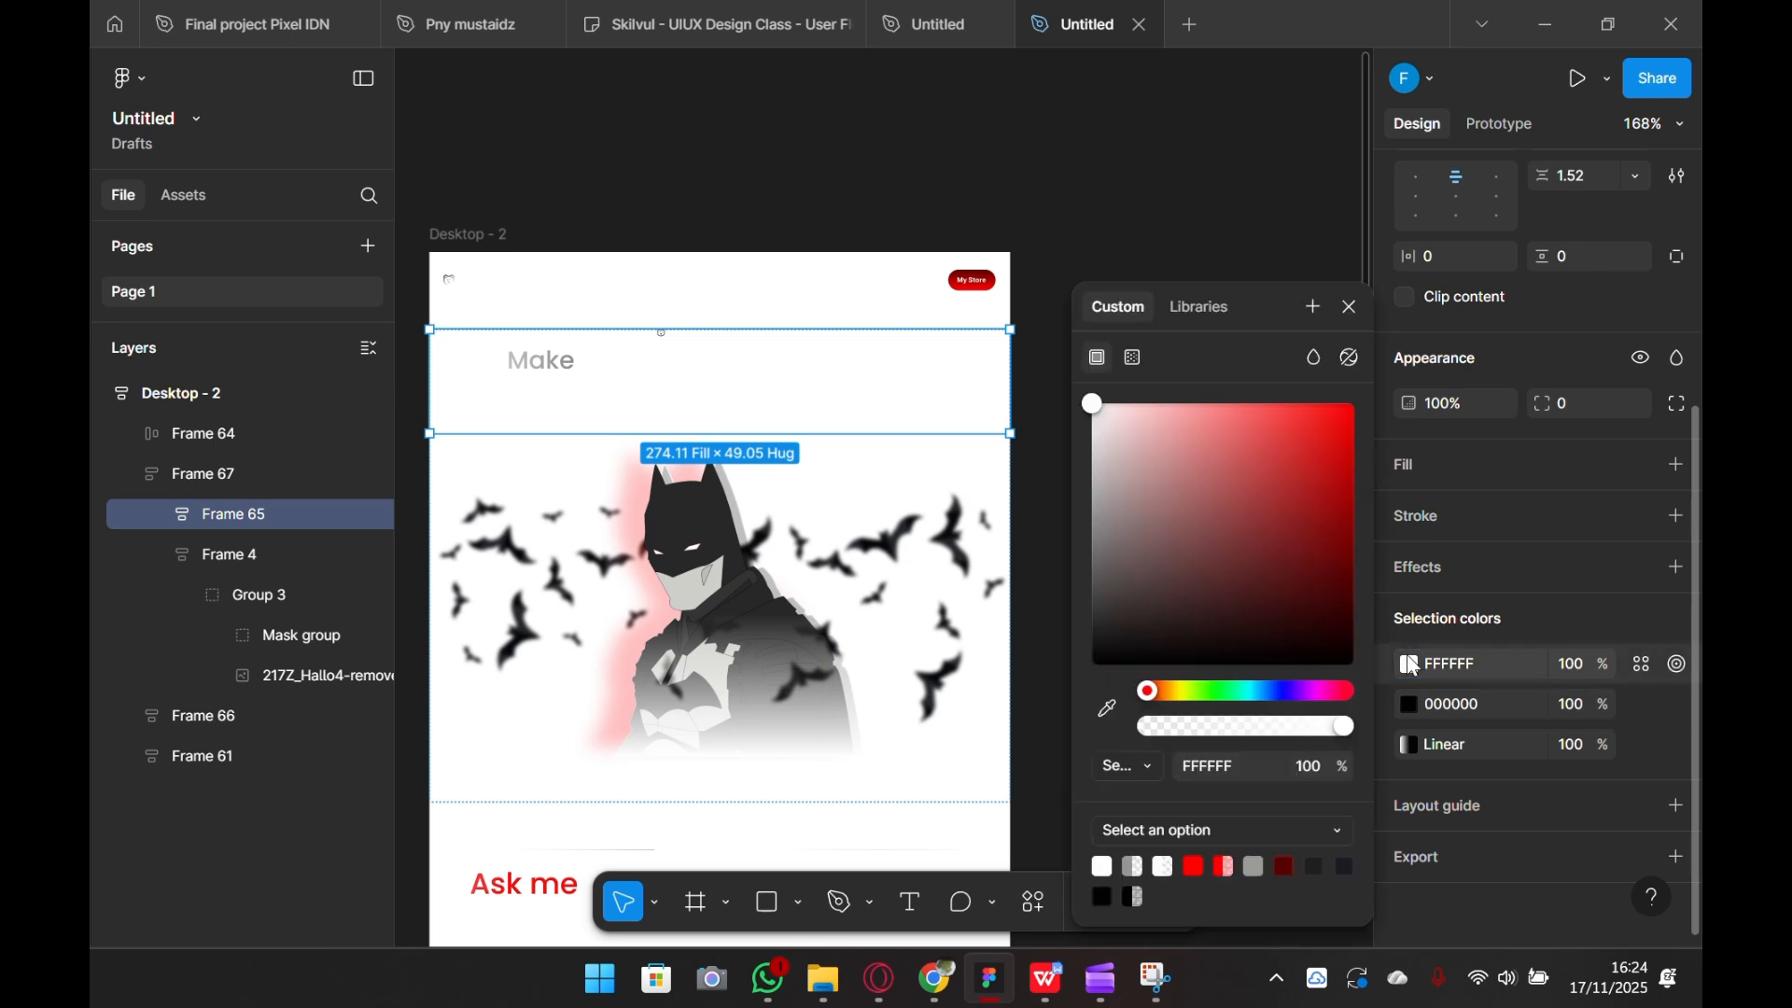
pyautogui.click(1198, 308)
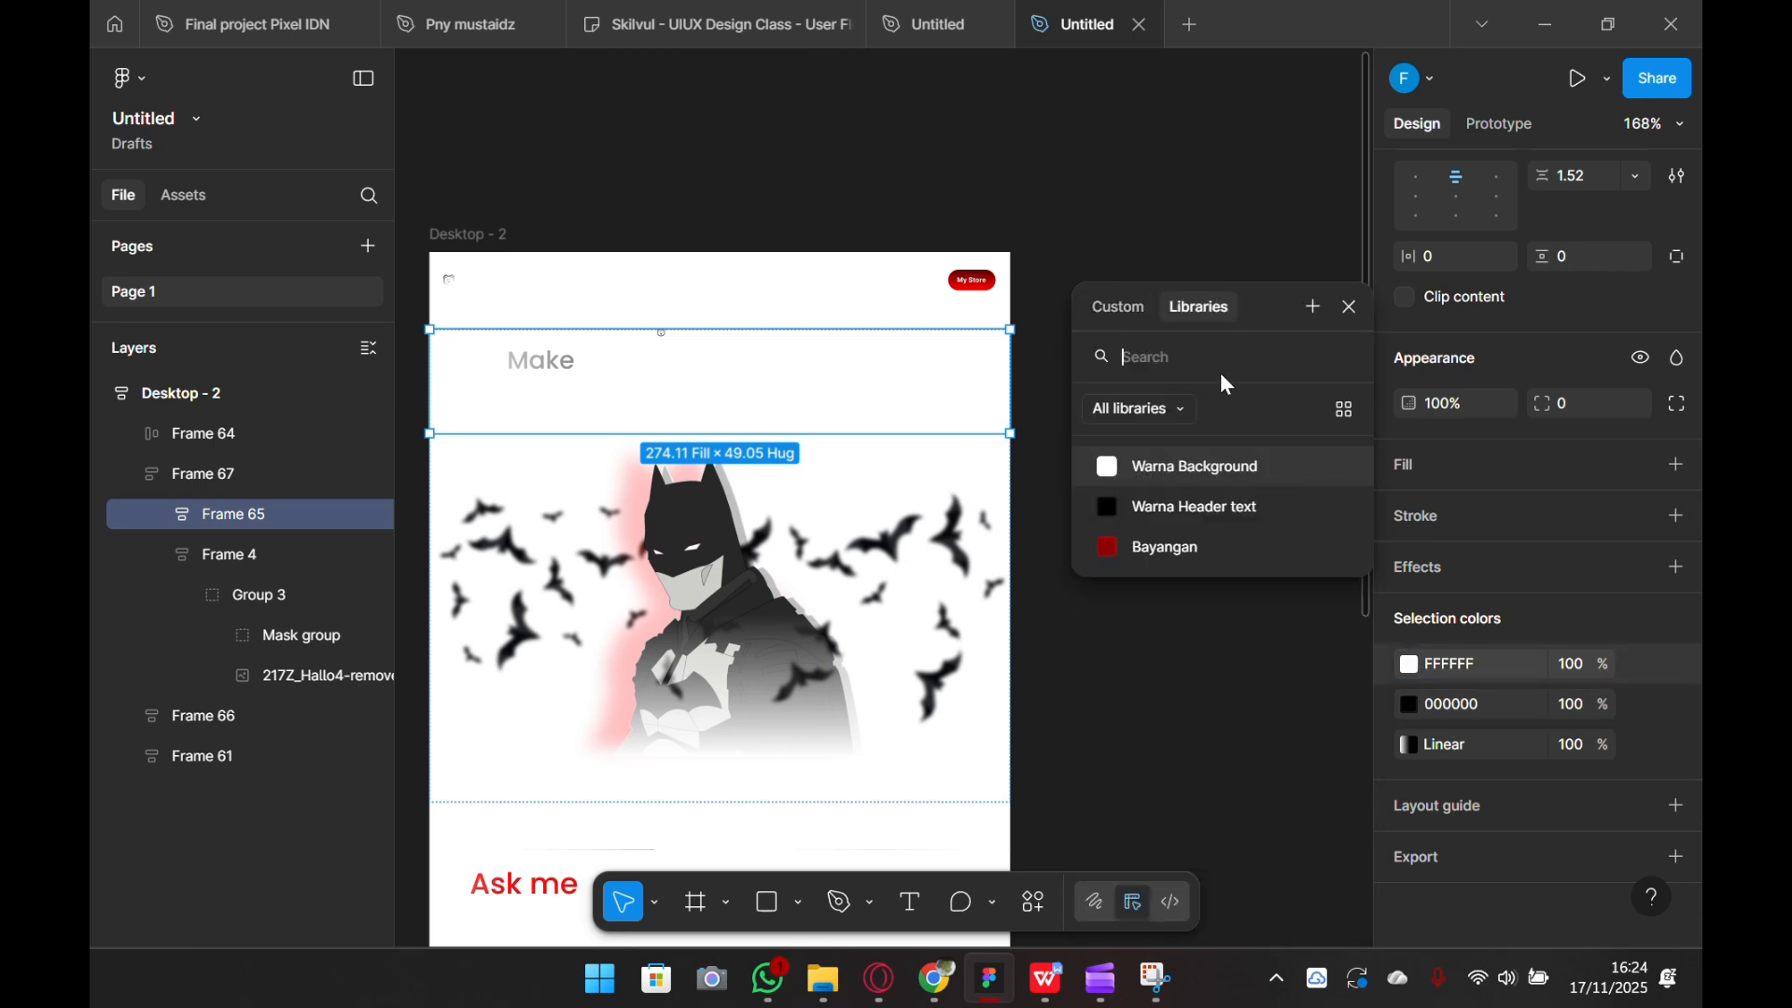
pyautogui.click(1209, 506)
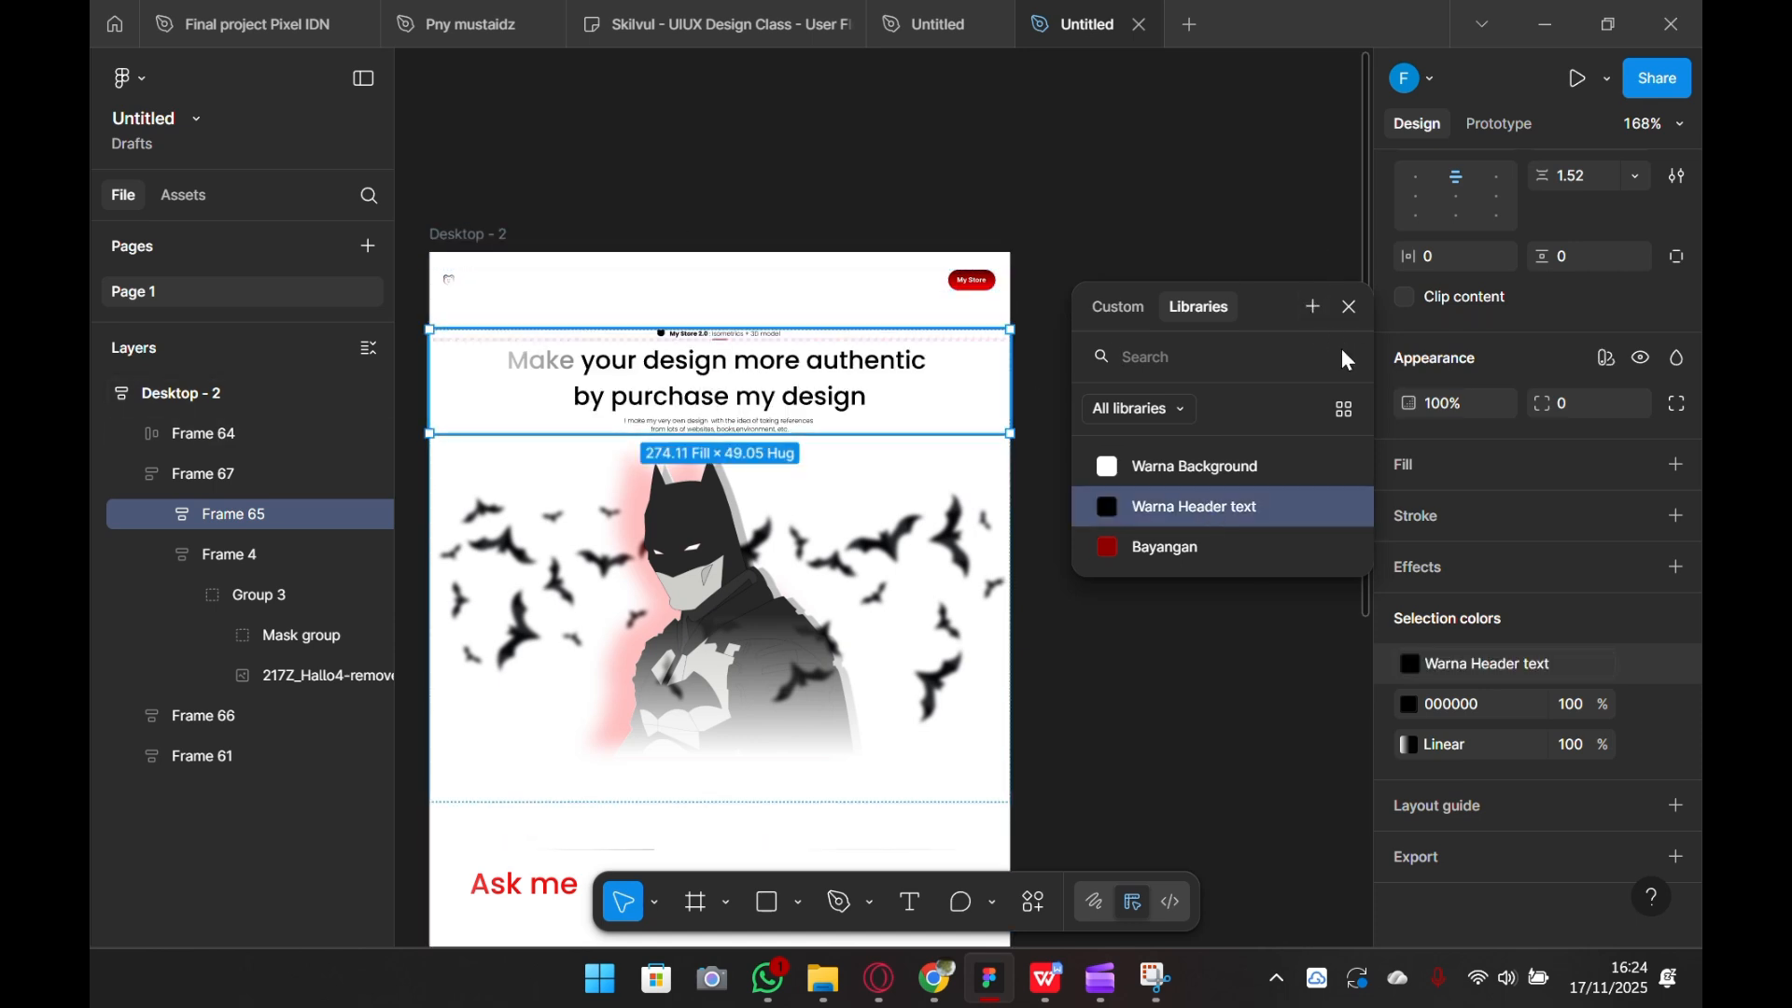
pyautogui.click(1350, 308)
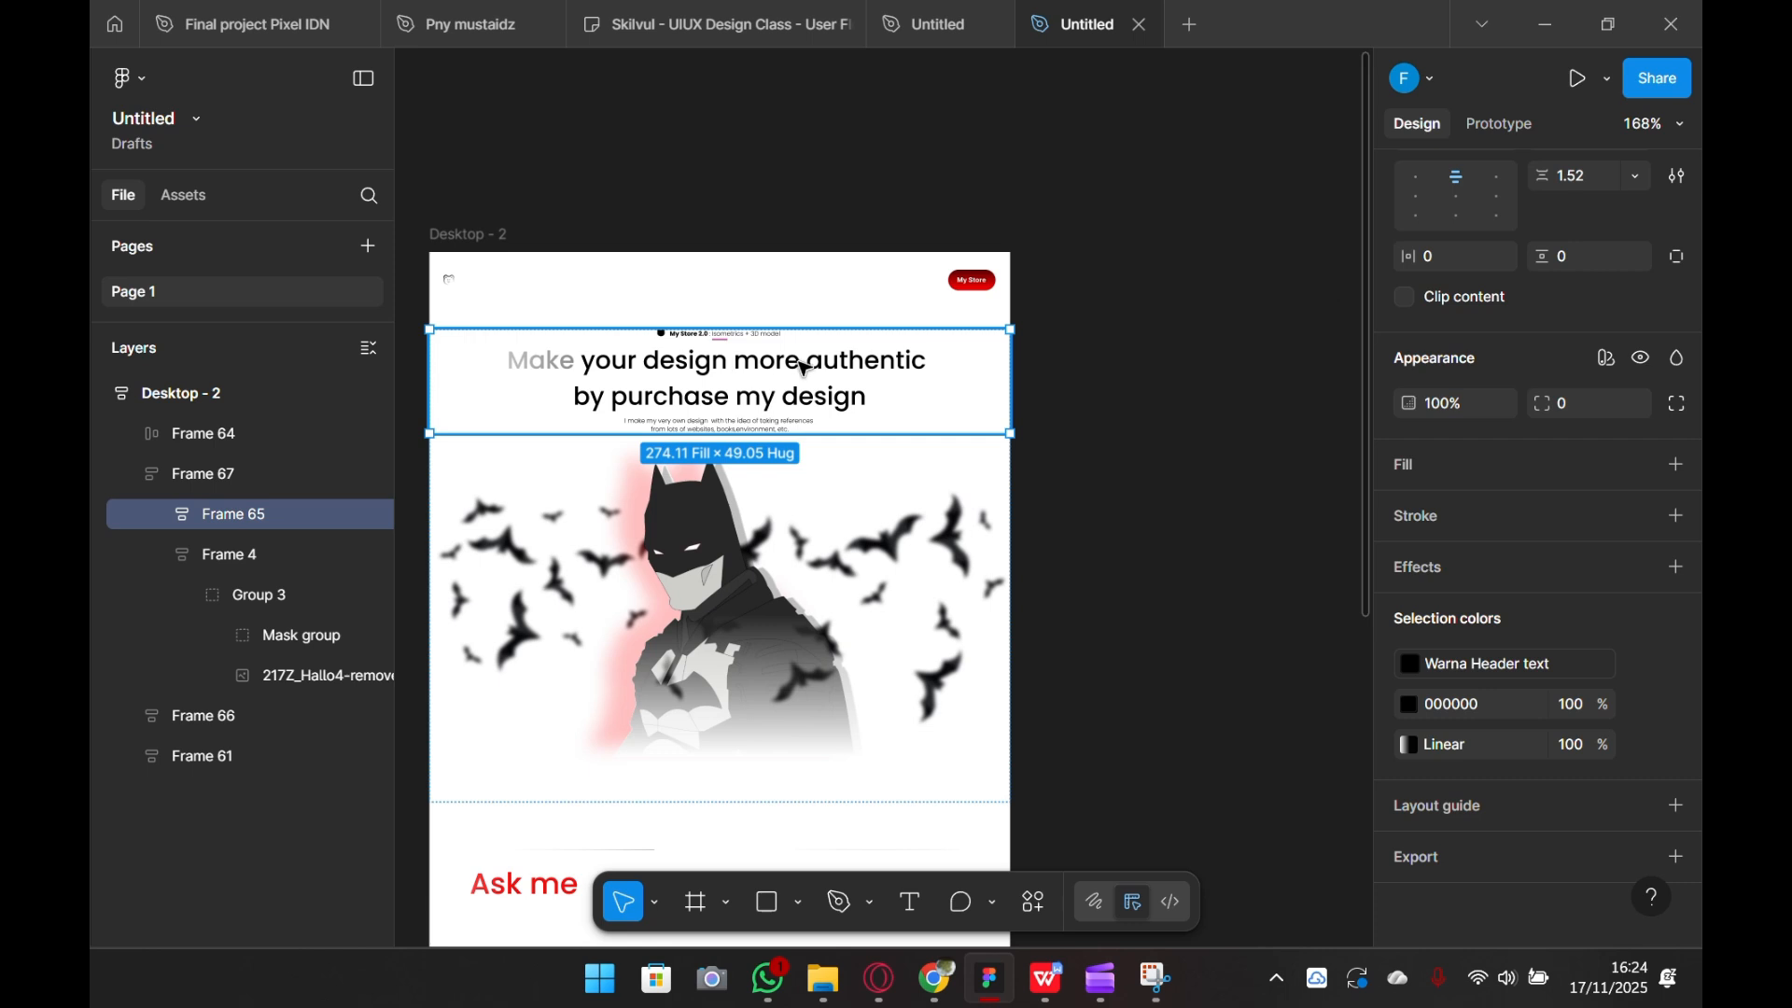
pyautogui.scroll(-5, 1249, 505)
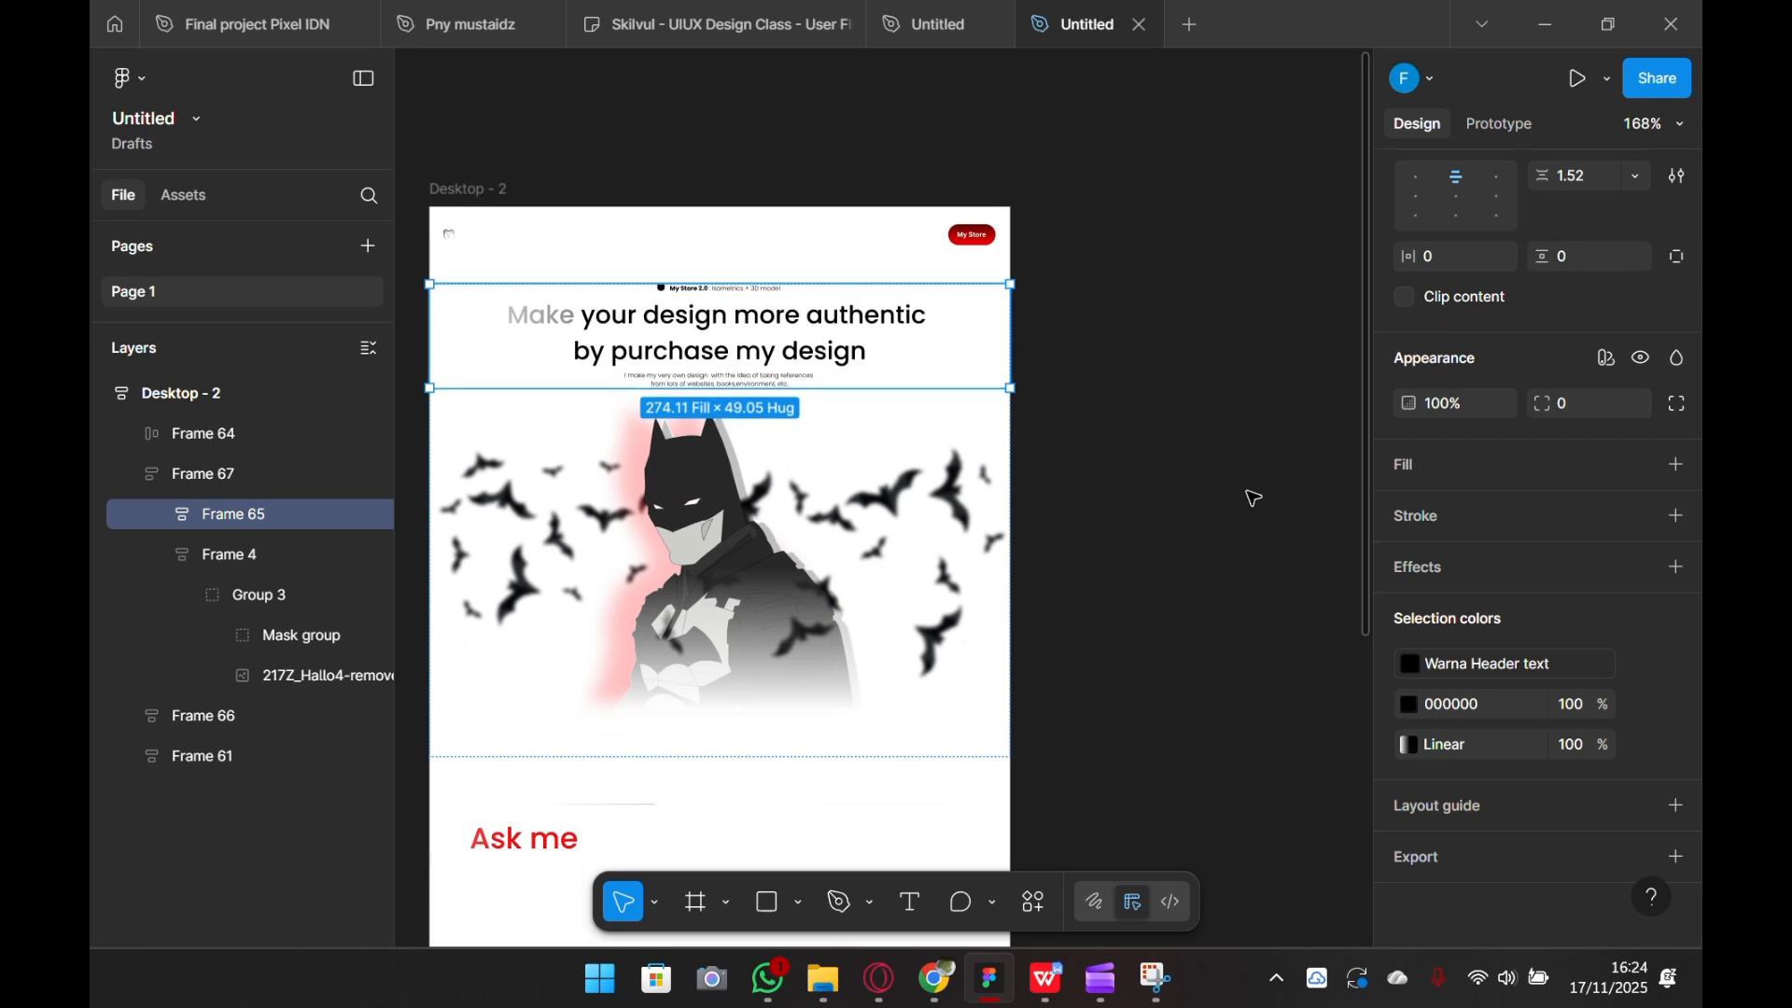
pyautogui.click(737, 360)
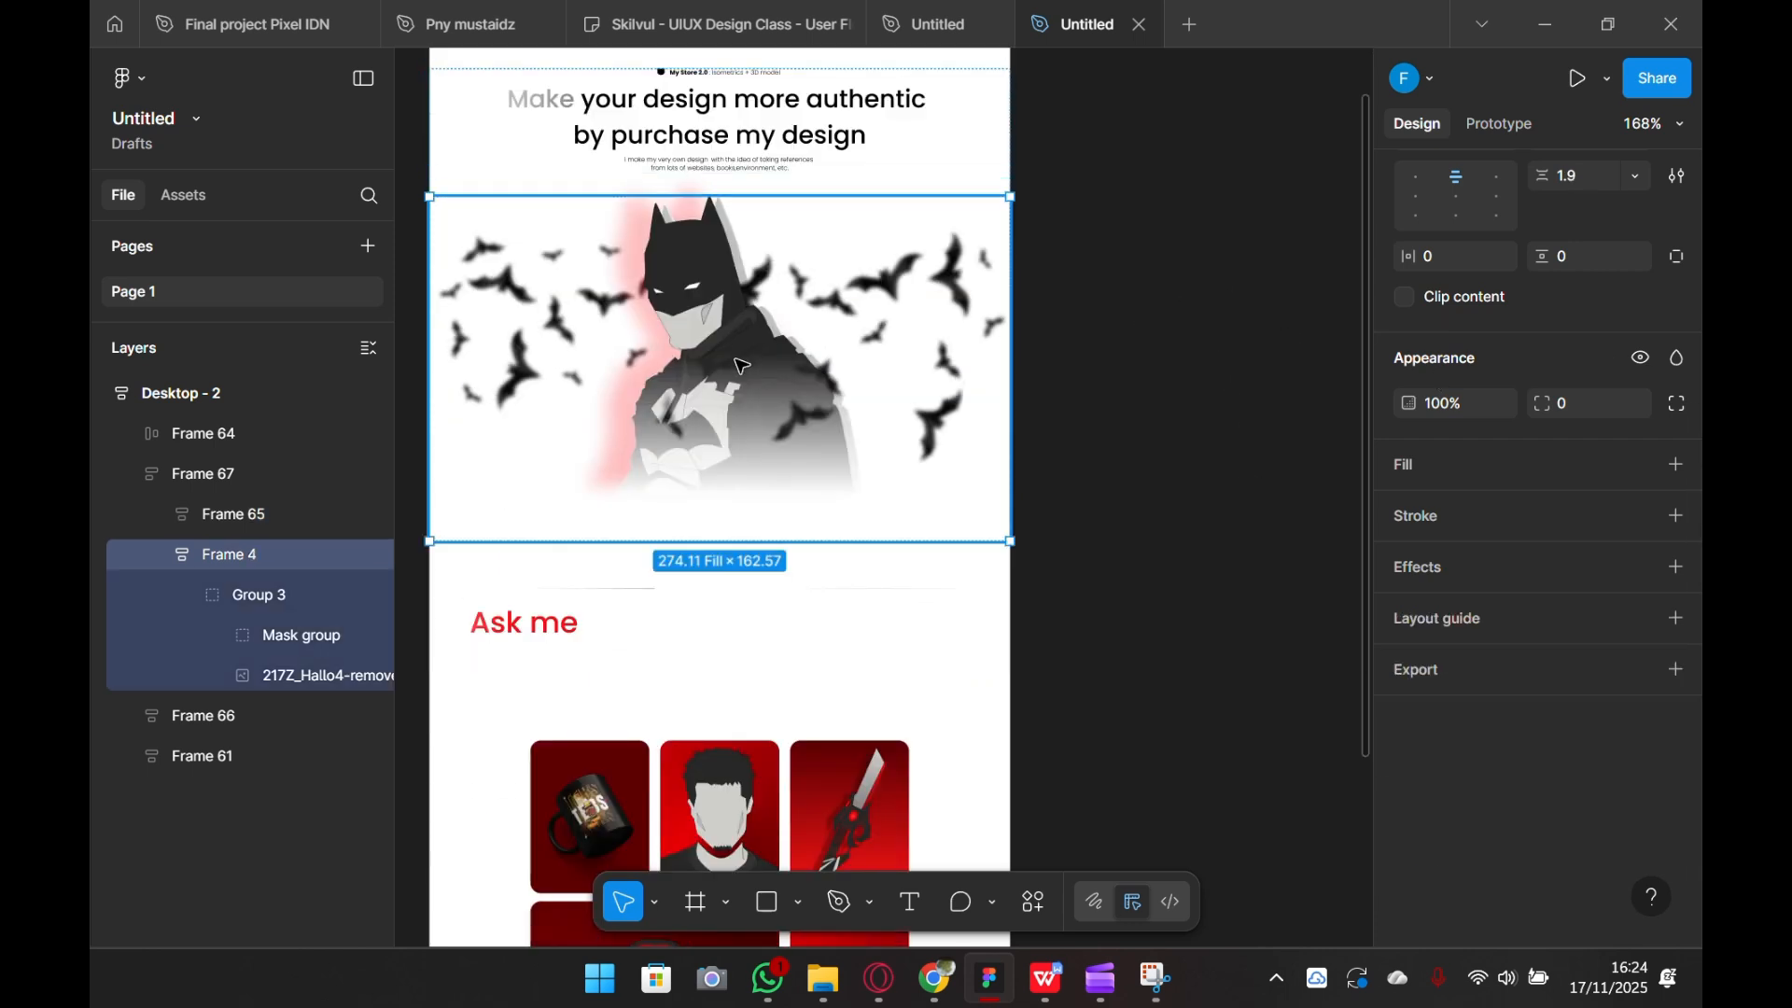
pyautogui.doubleClick(737, 360)
pyautogui.doubleClick(737, 360)
pyautogui.doubleClick(737, 360)
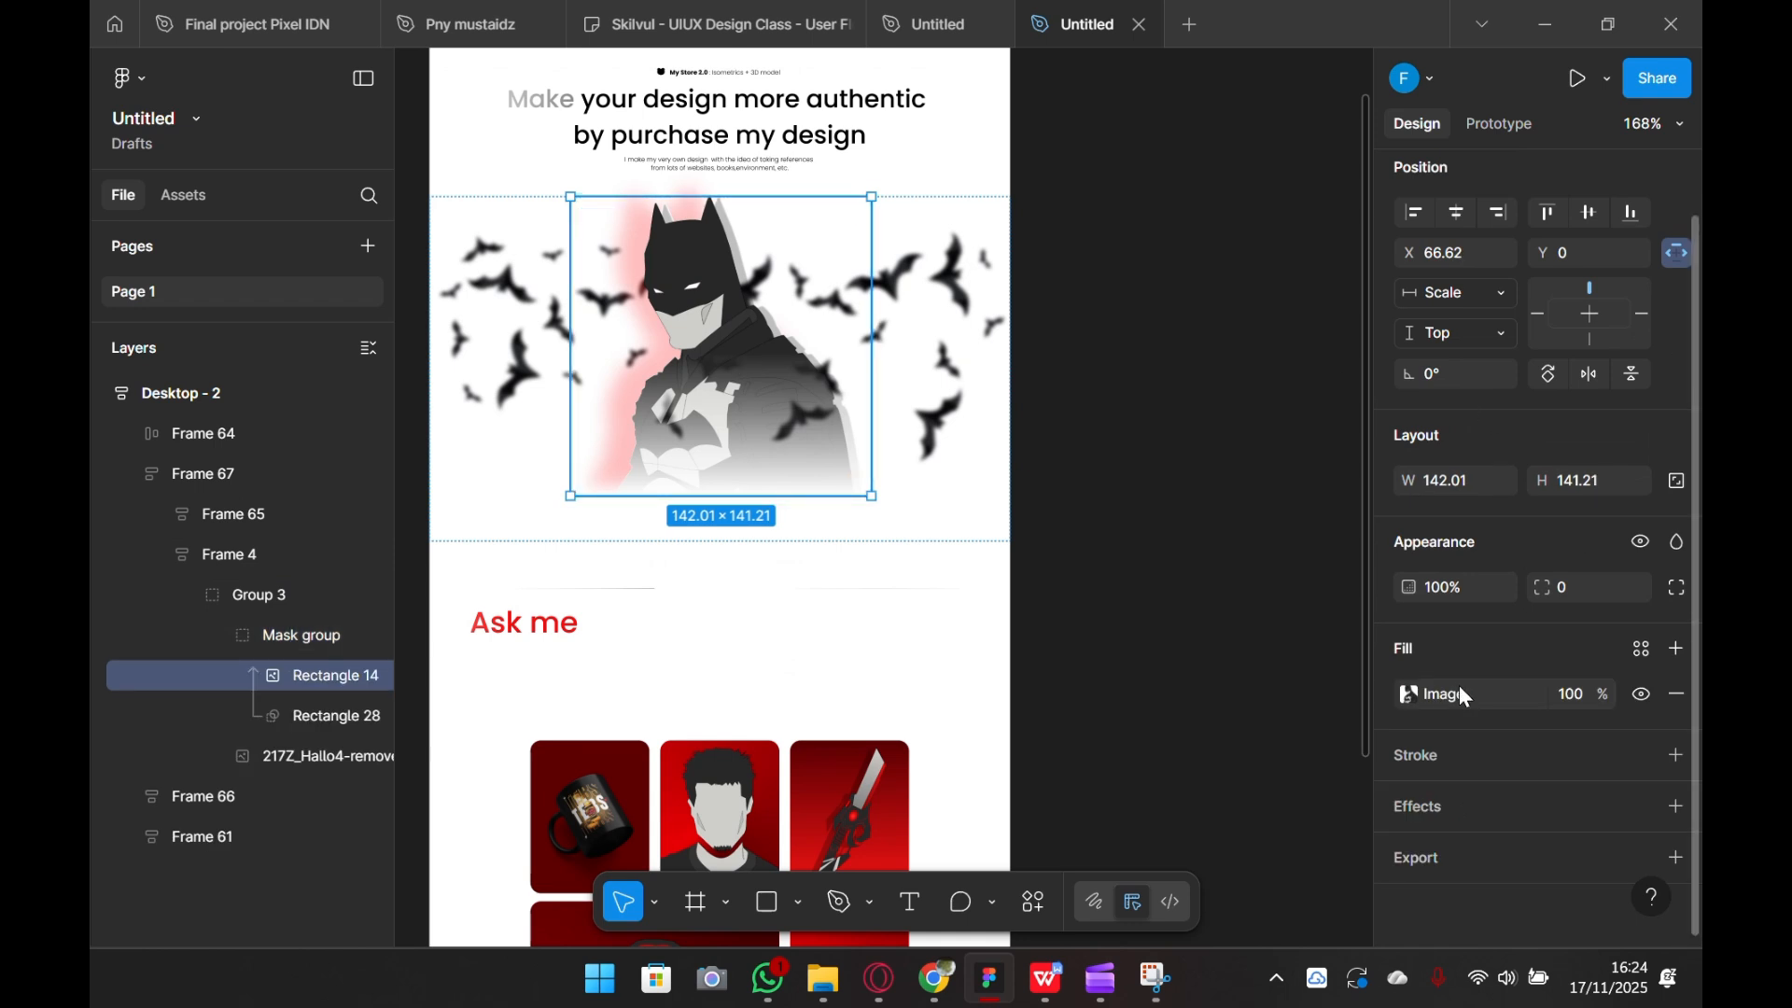
pyautogui.click(1410, 694)
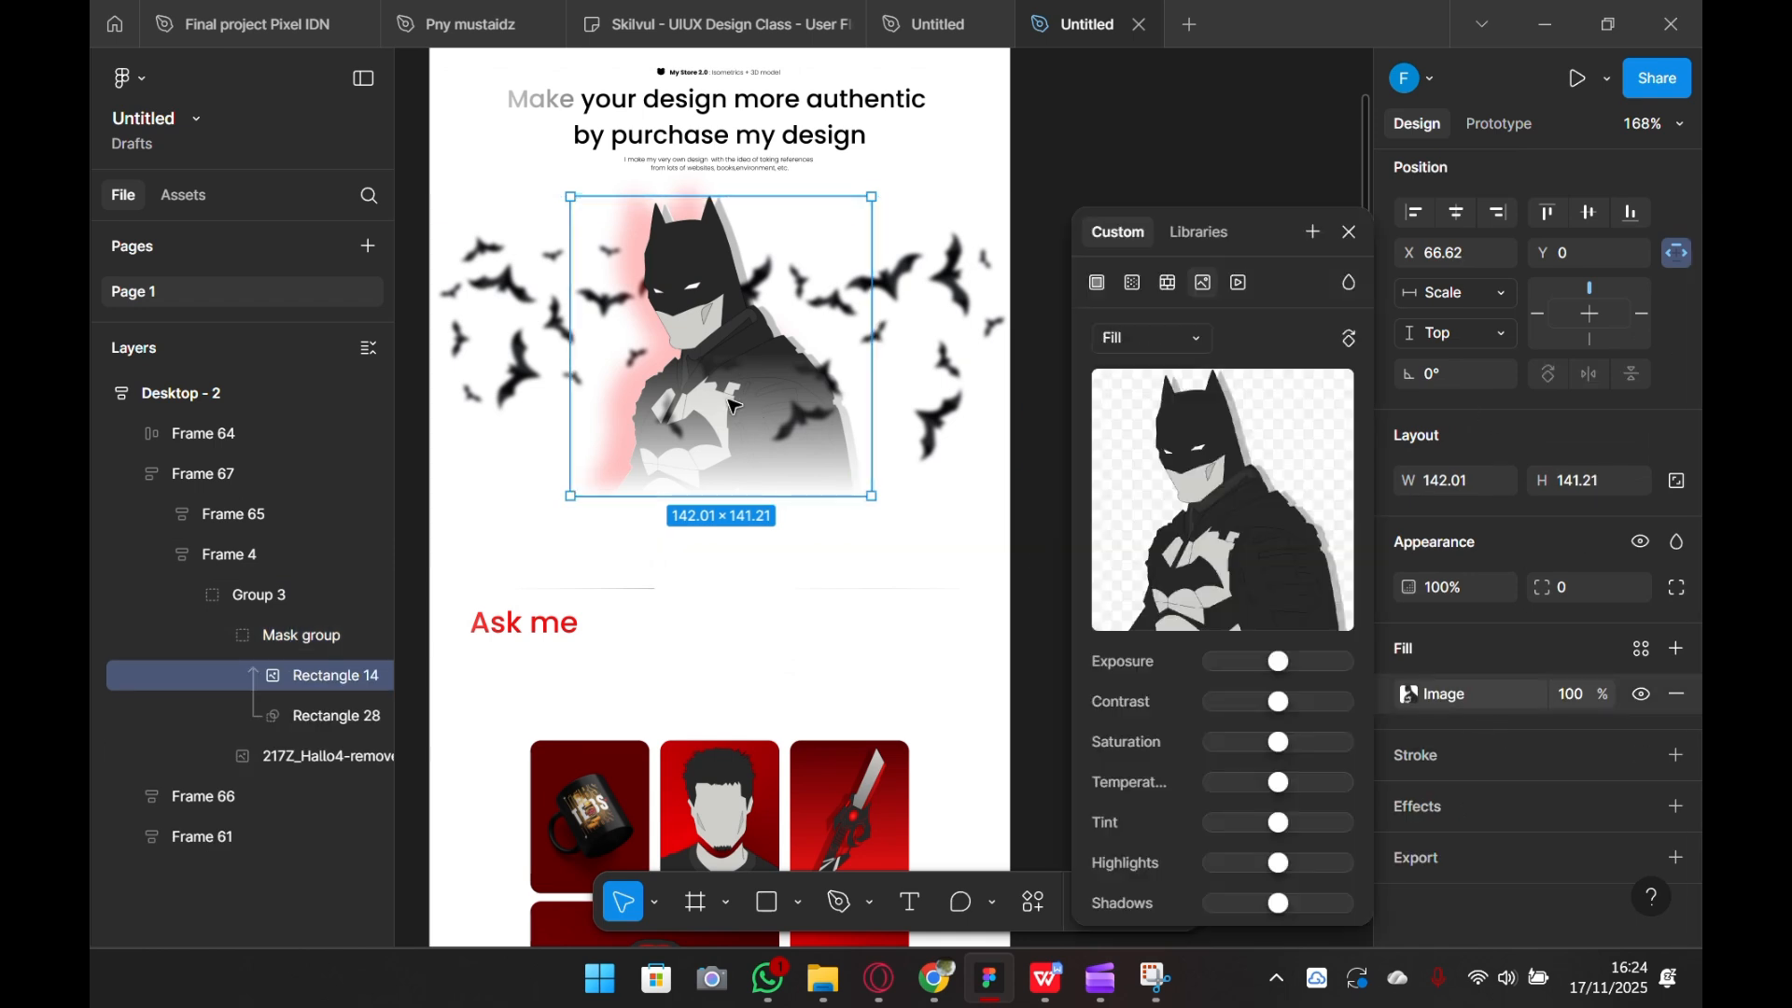
pyautogui.click(1349, 232)
pyautogui.click(1188, 240)
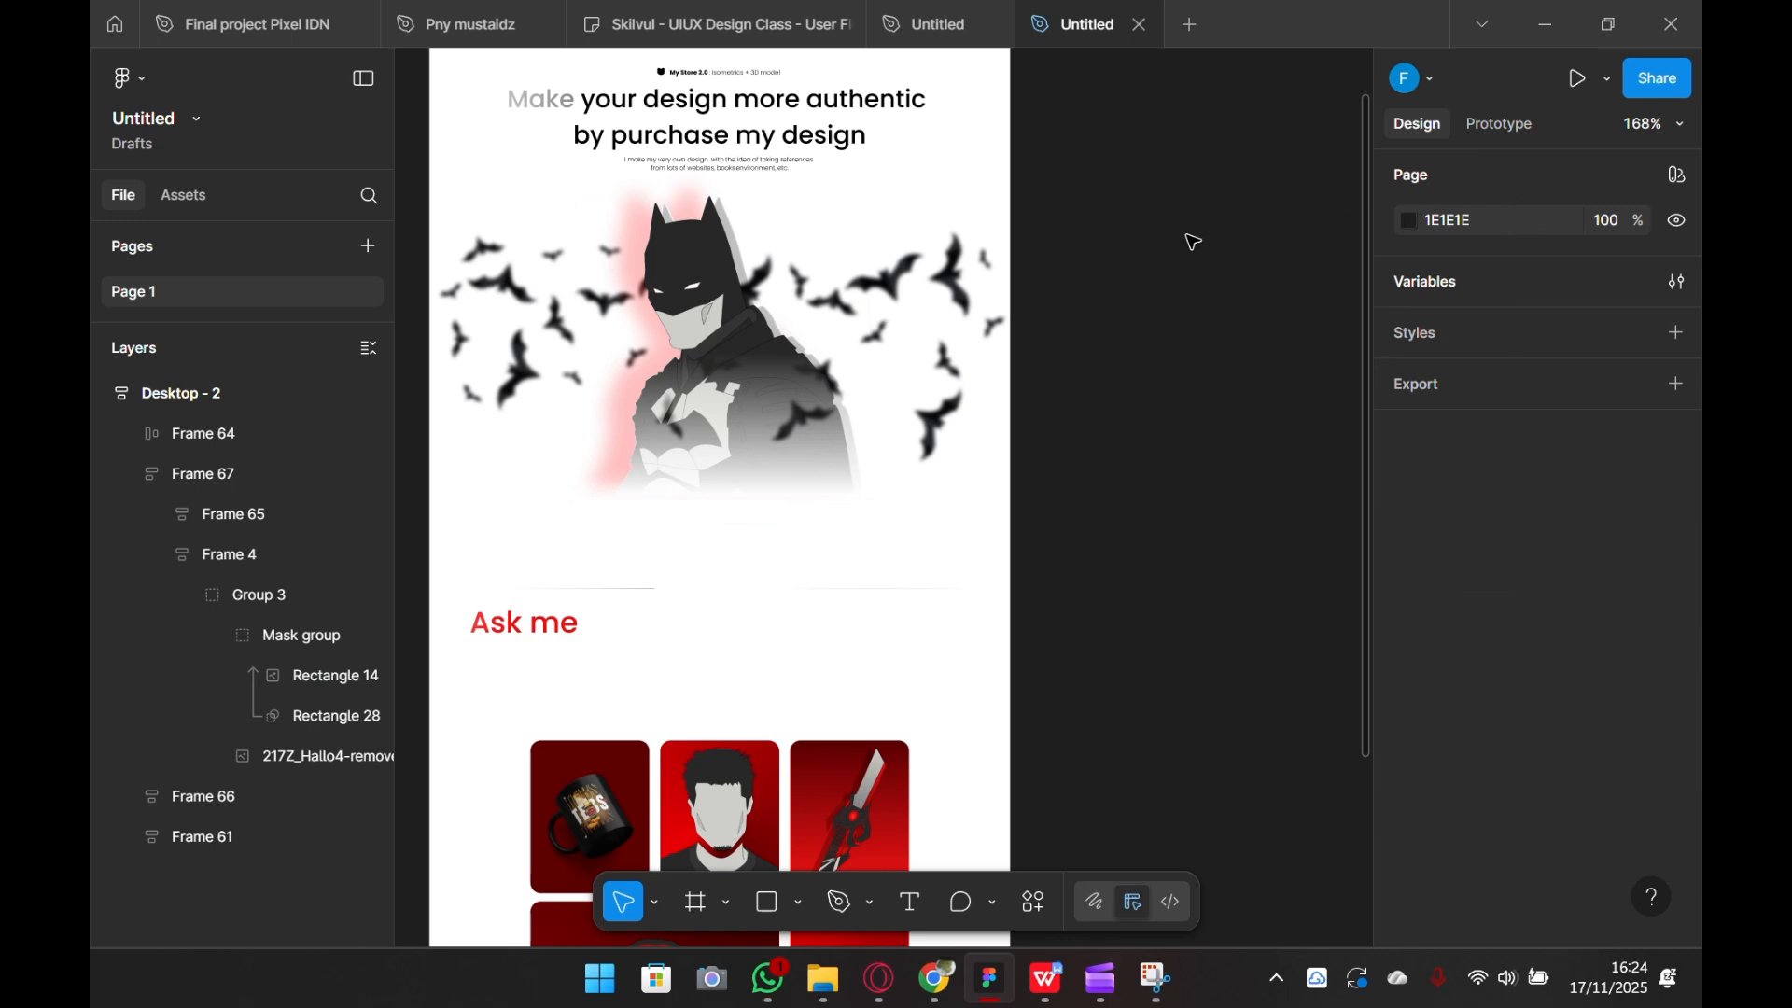
# - Apply the Bayangan variable to the drop shadow color of the Batman illustration's Mask group
pyautogui.doubleClick(690, 356)
pyautogui.doubleClick(691, 355)
pyautogui.doubleClick(691, 356)
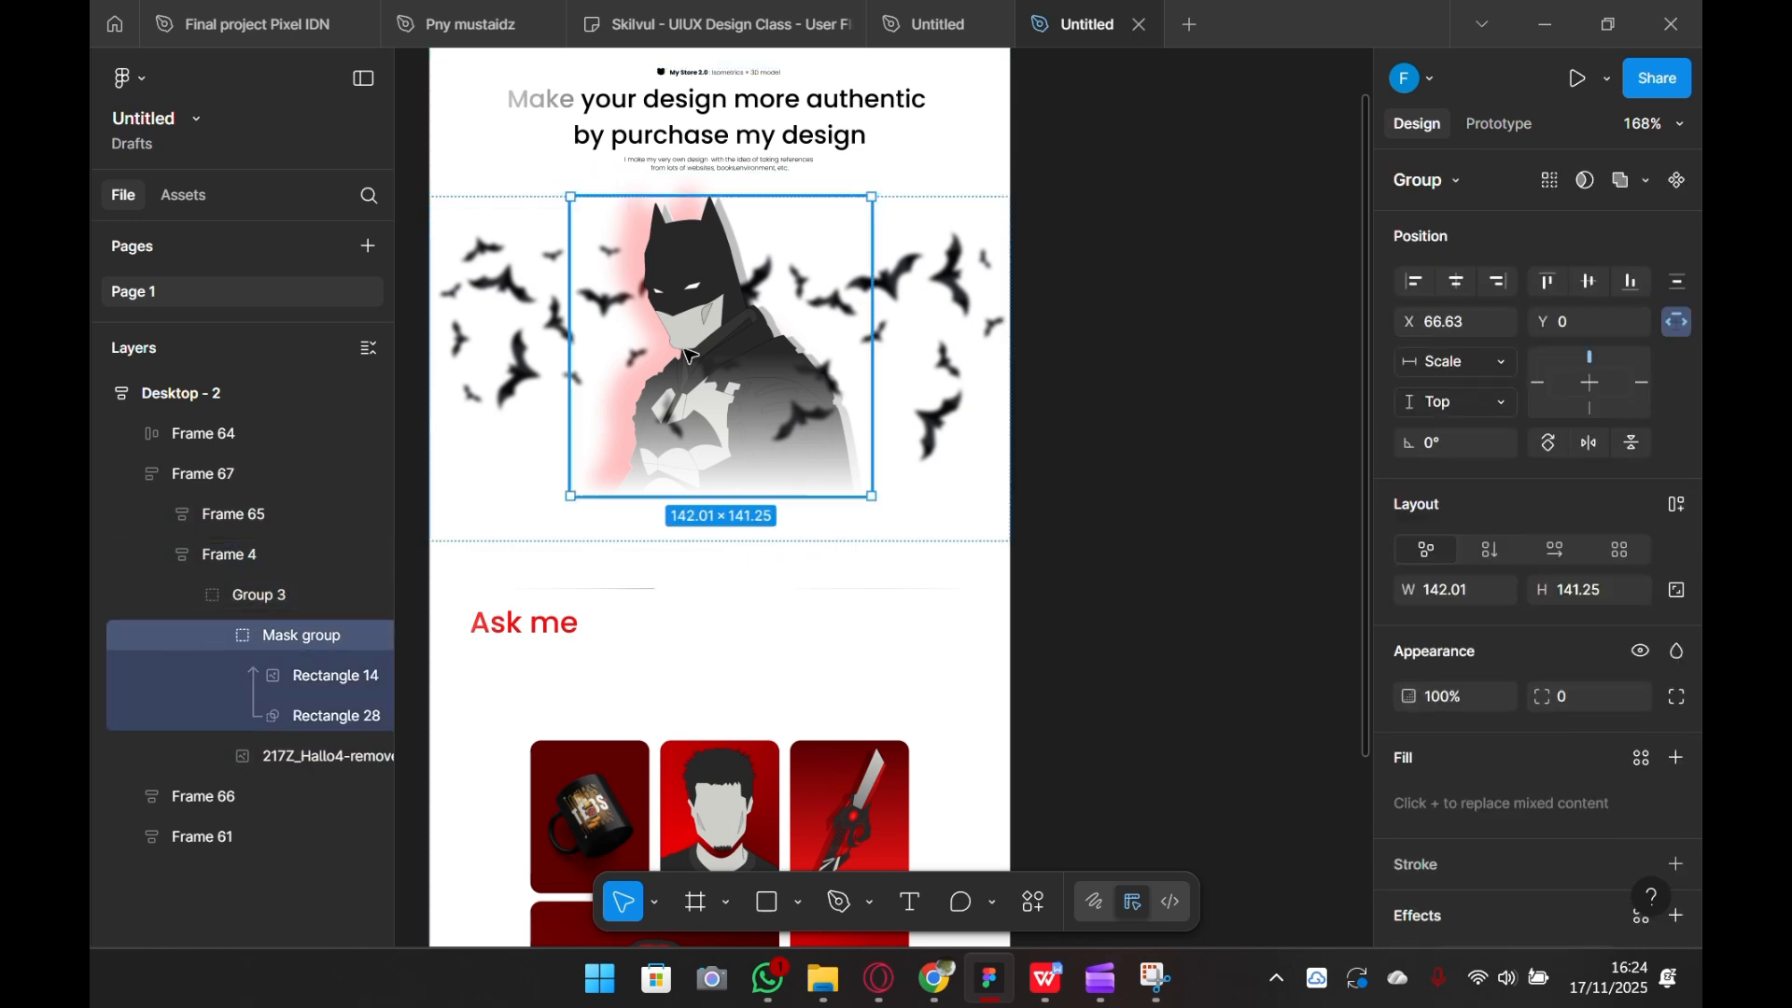
pyautogui.scroll(-2, 1554, 546)
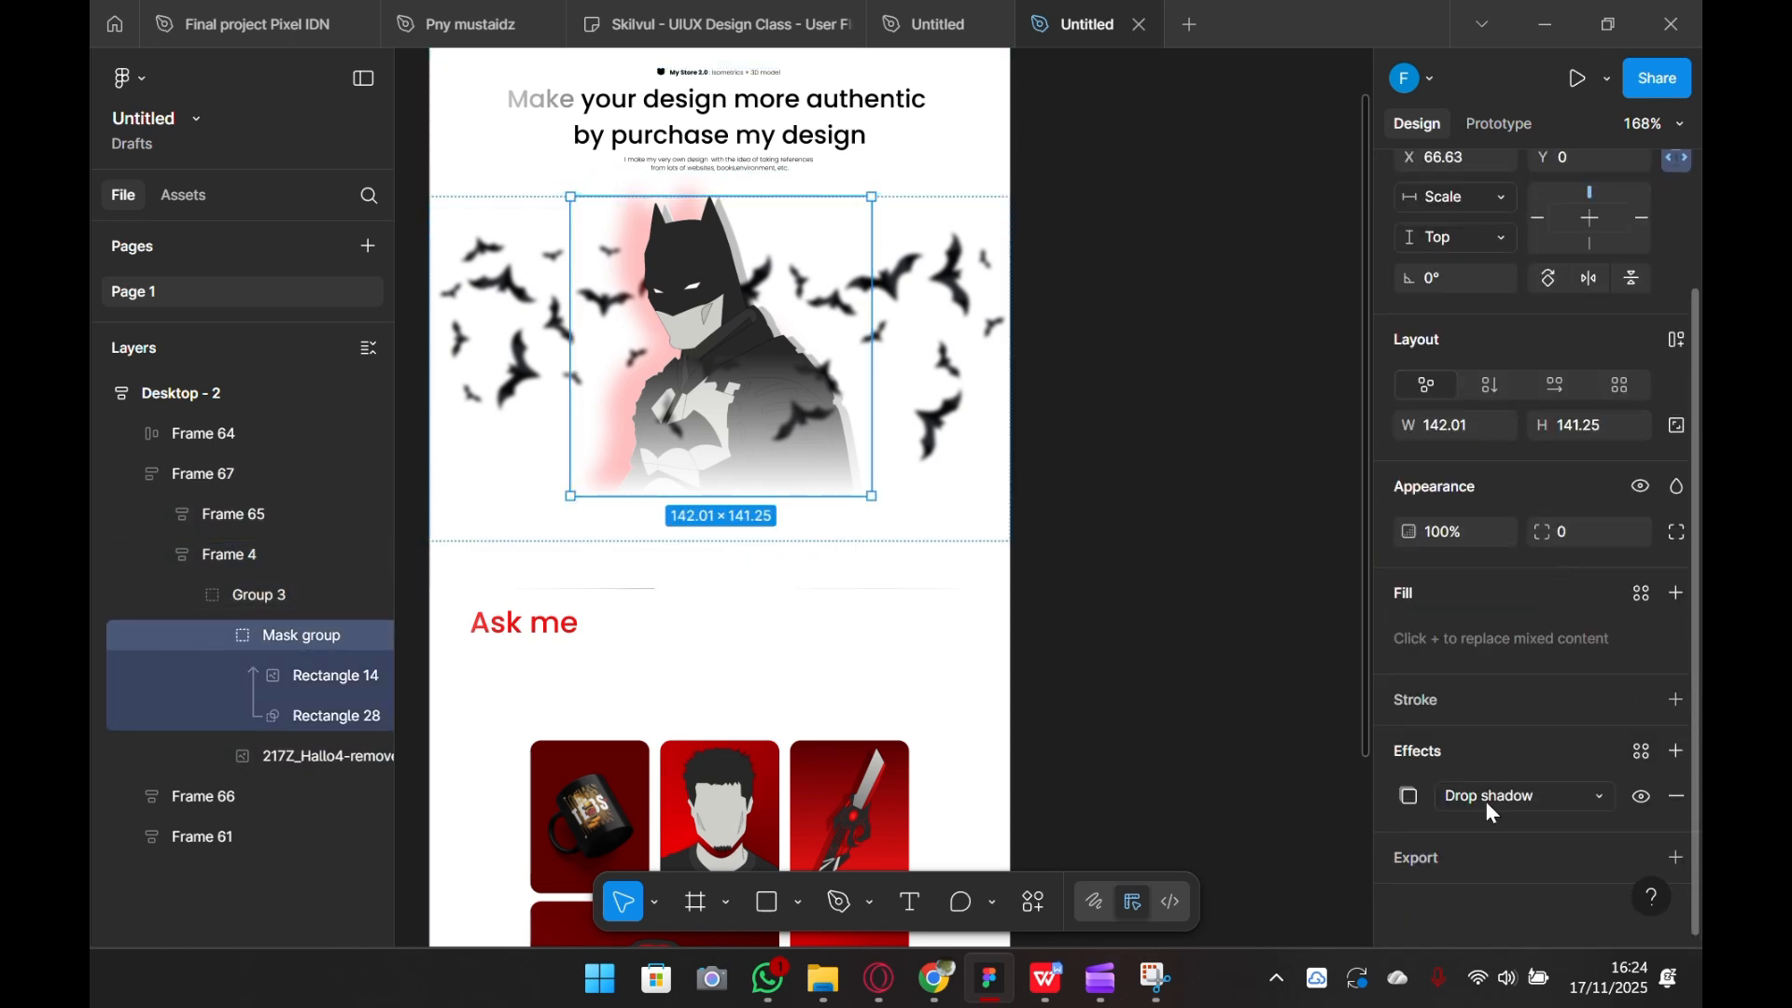
pyautogui.click(1408, 796)
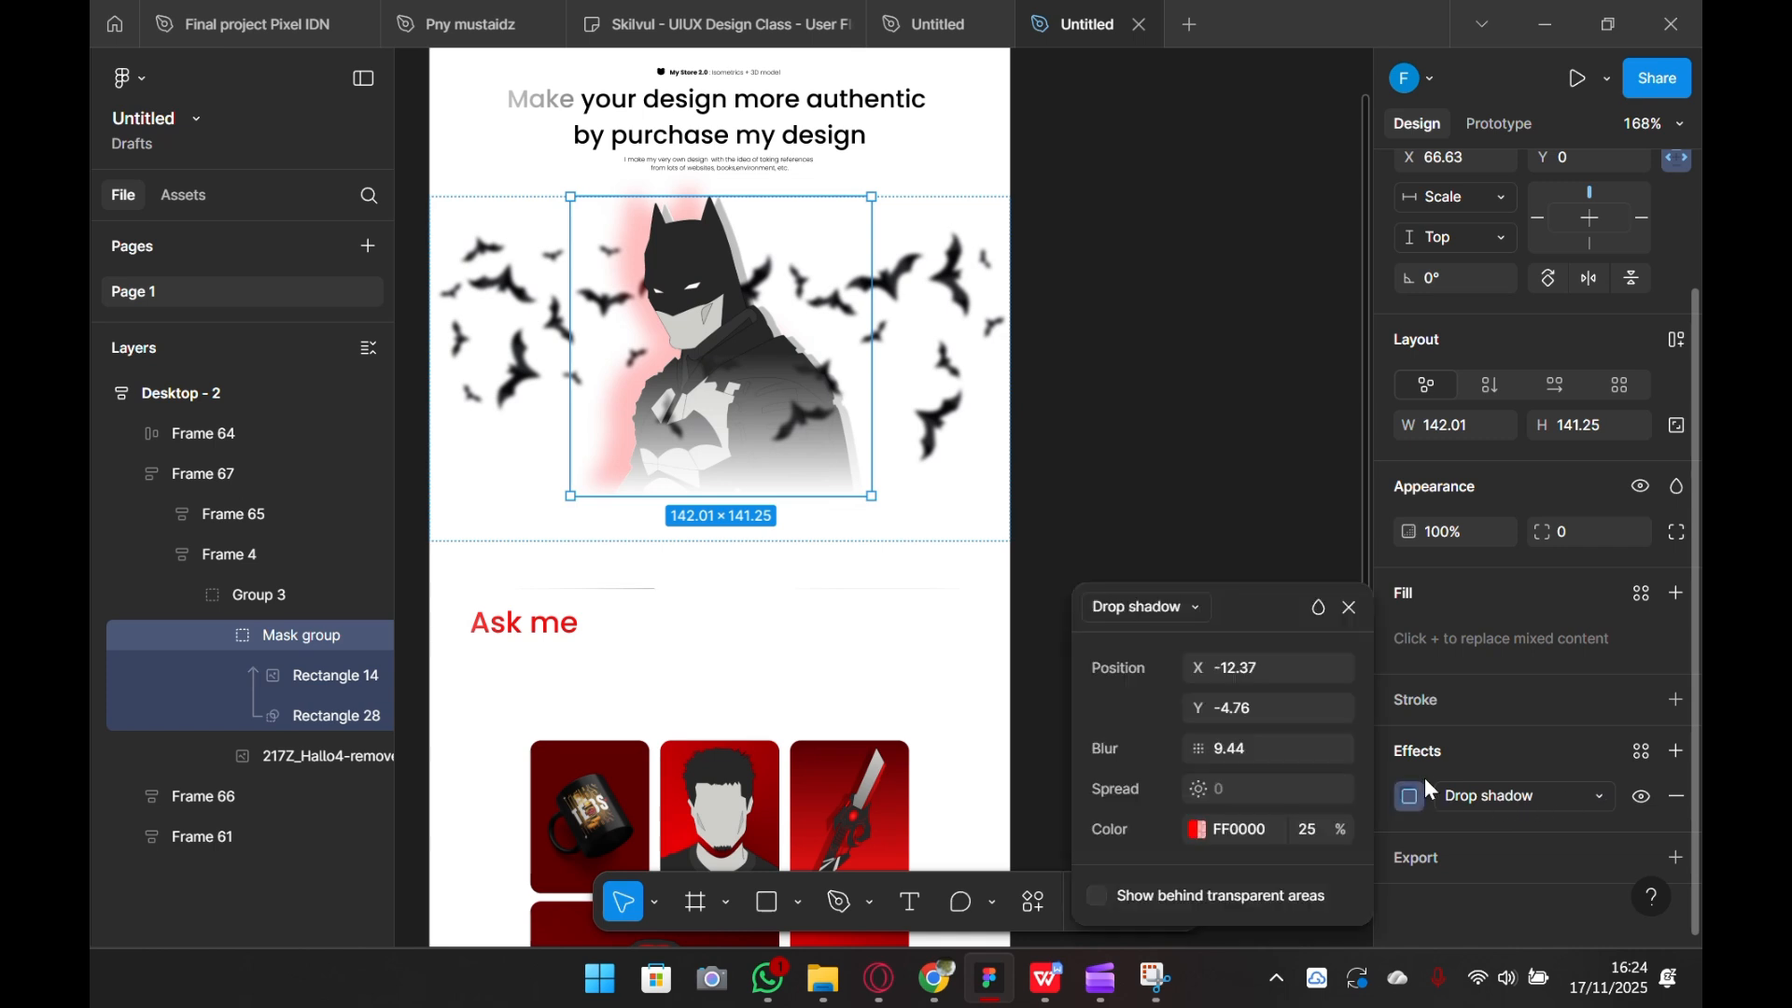
pyautogui.click(1201, 833)
pyautogui.click(909, 373)
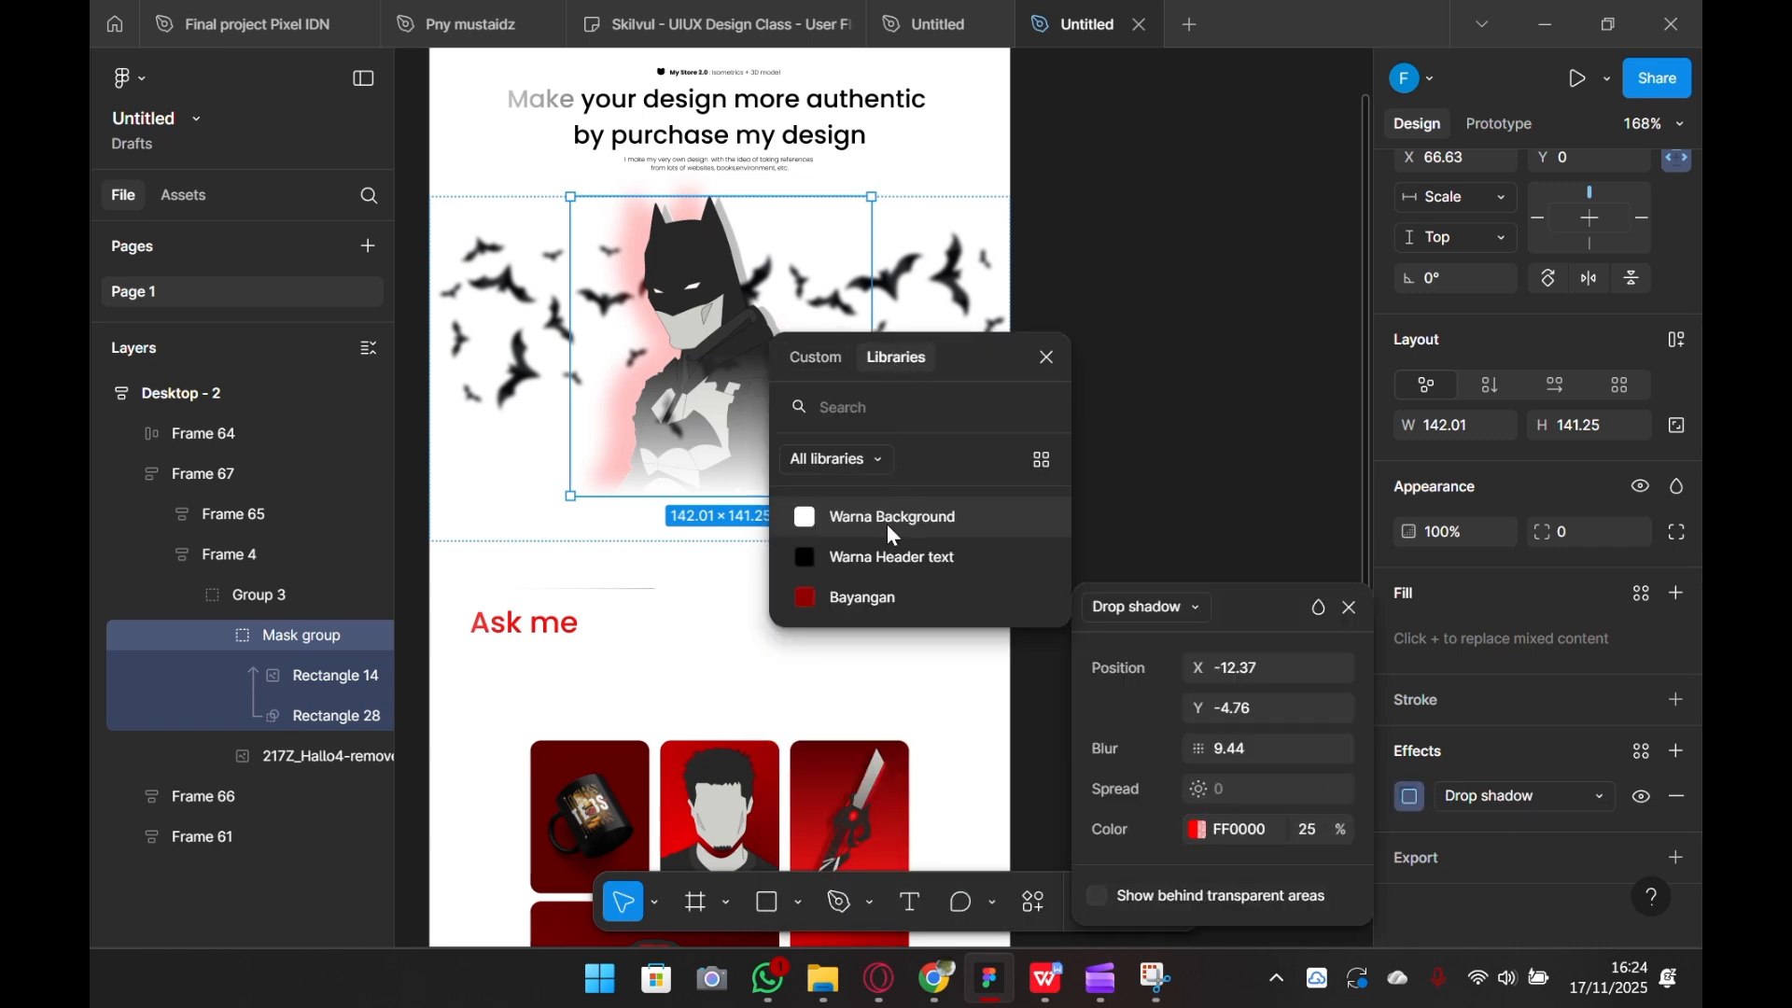
pyautogui.click(899, 604)
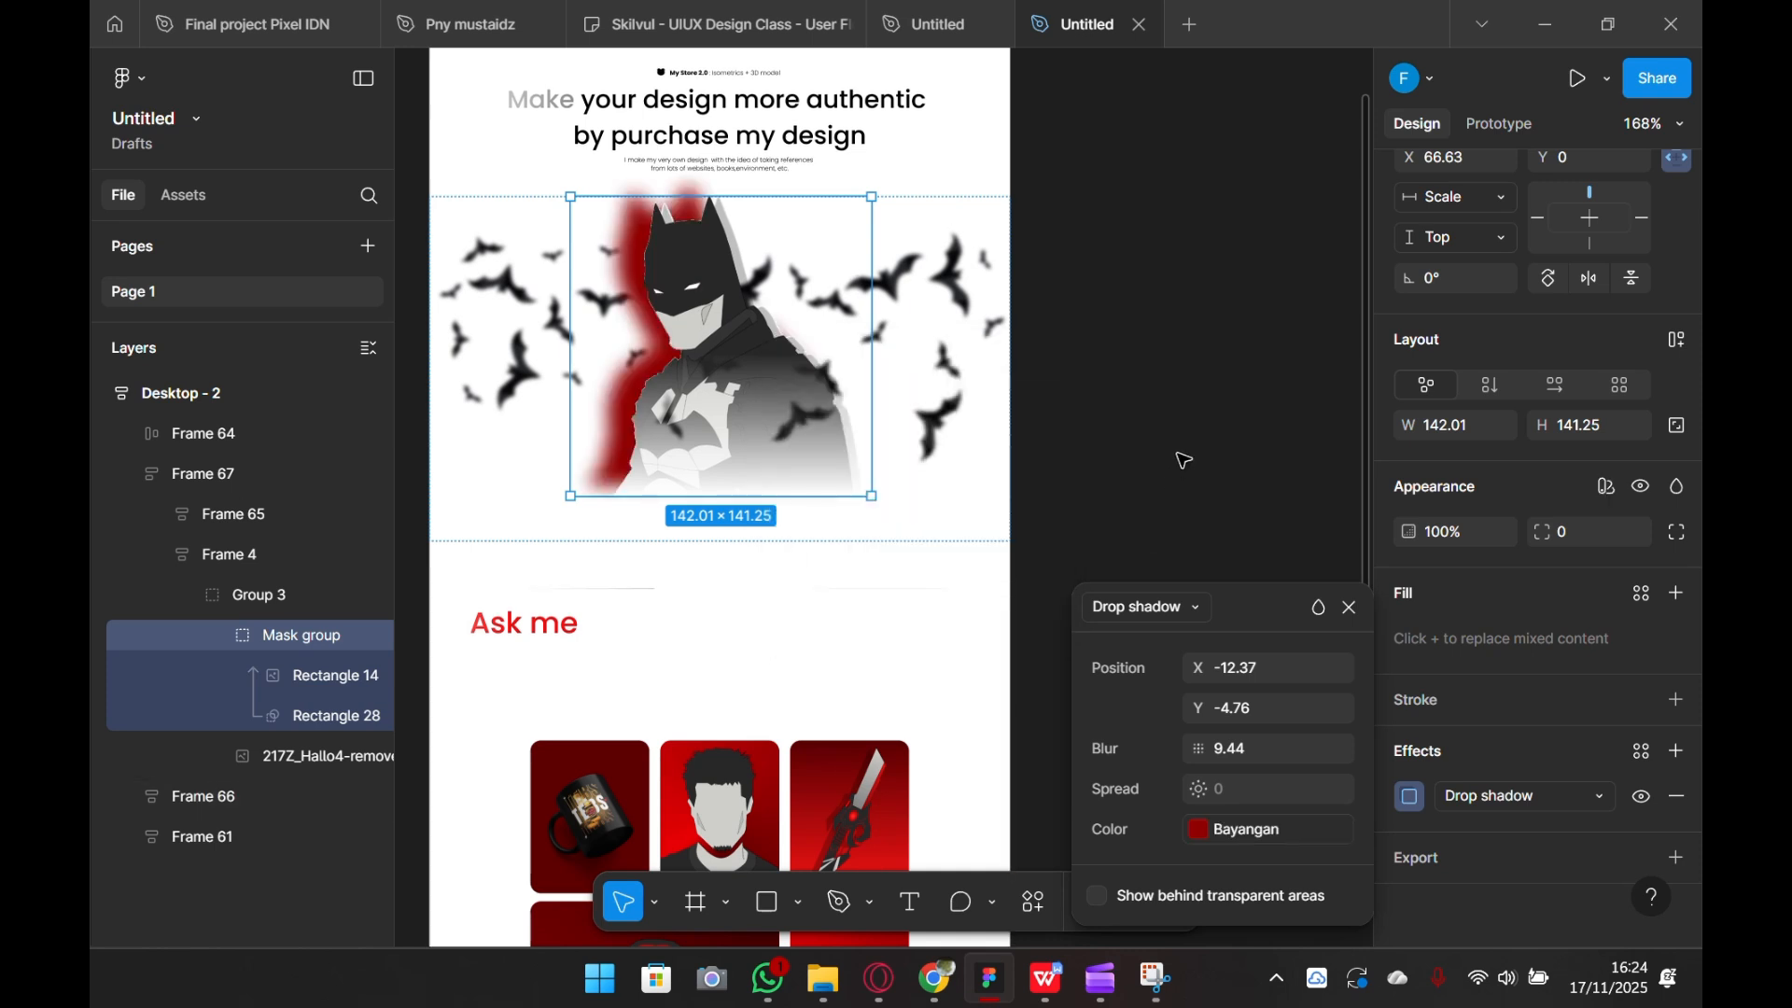
pyautogui.click(1204, 828)
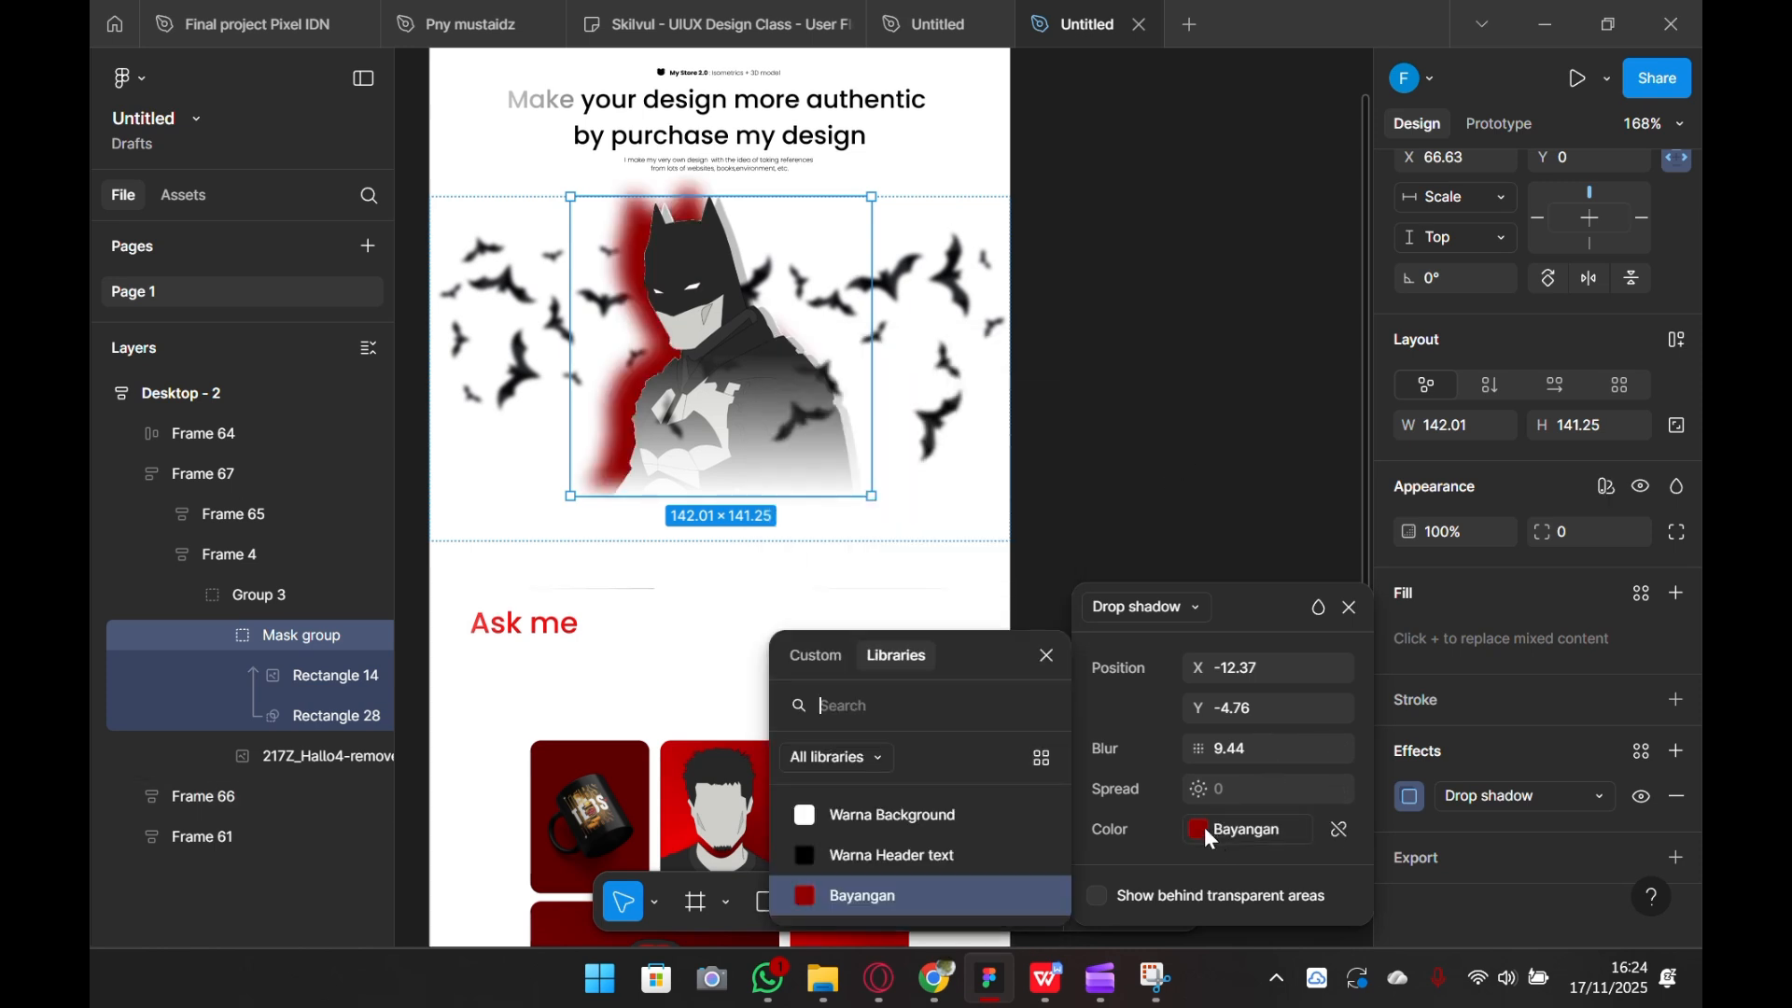
pyautogui.click(825, 894)
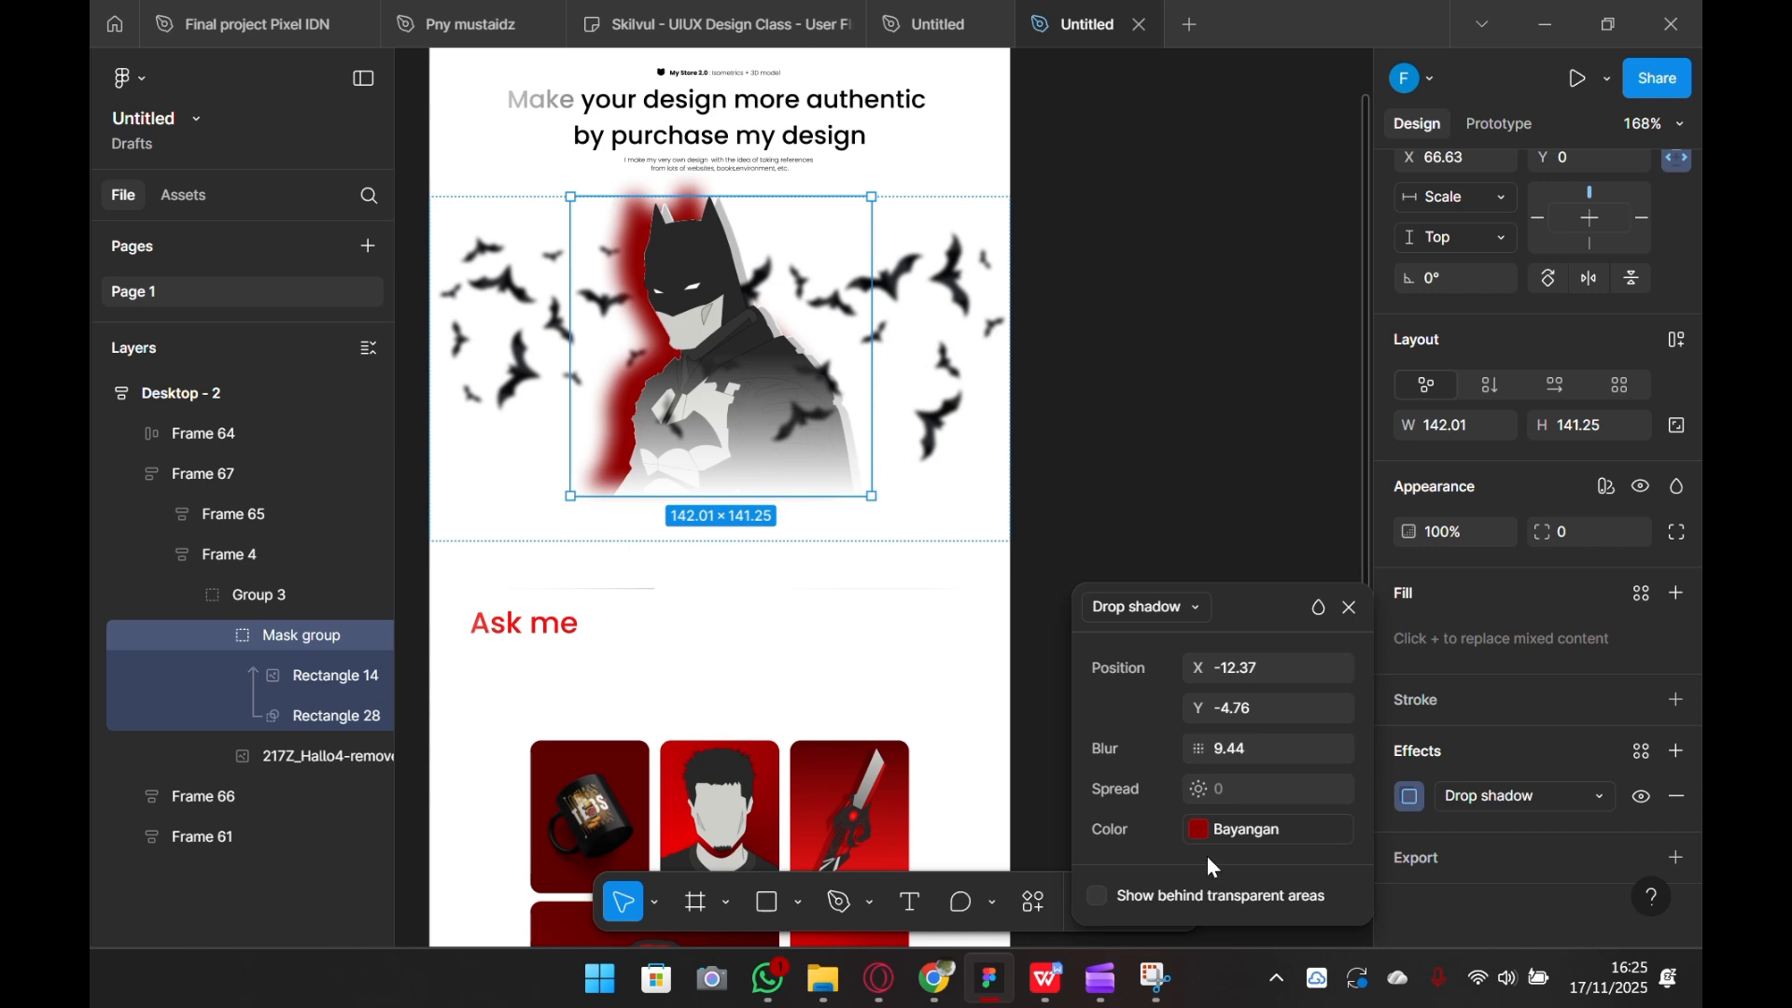
# - Override the Mask group's drop shadow color with custom 8F0000 at 49% opacity
pyautogui.click(1198, 829)
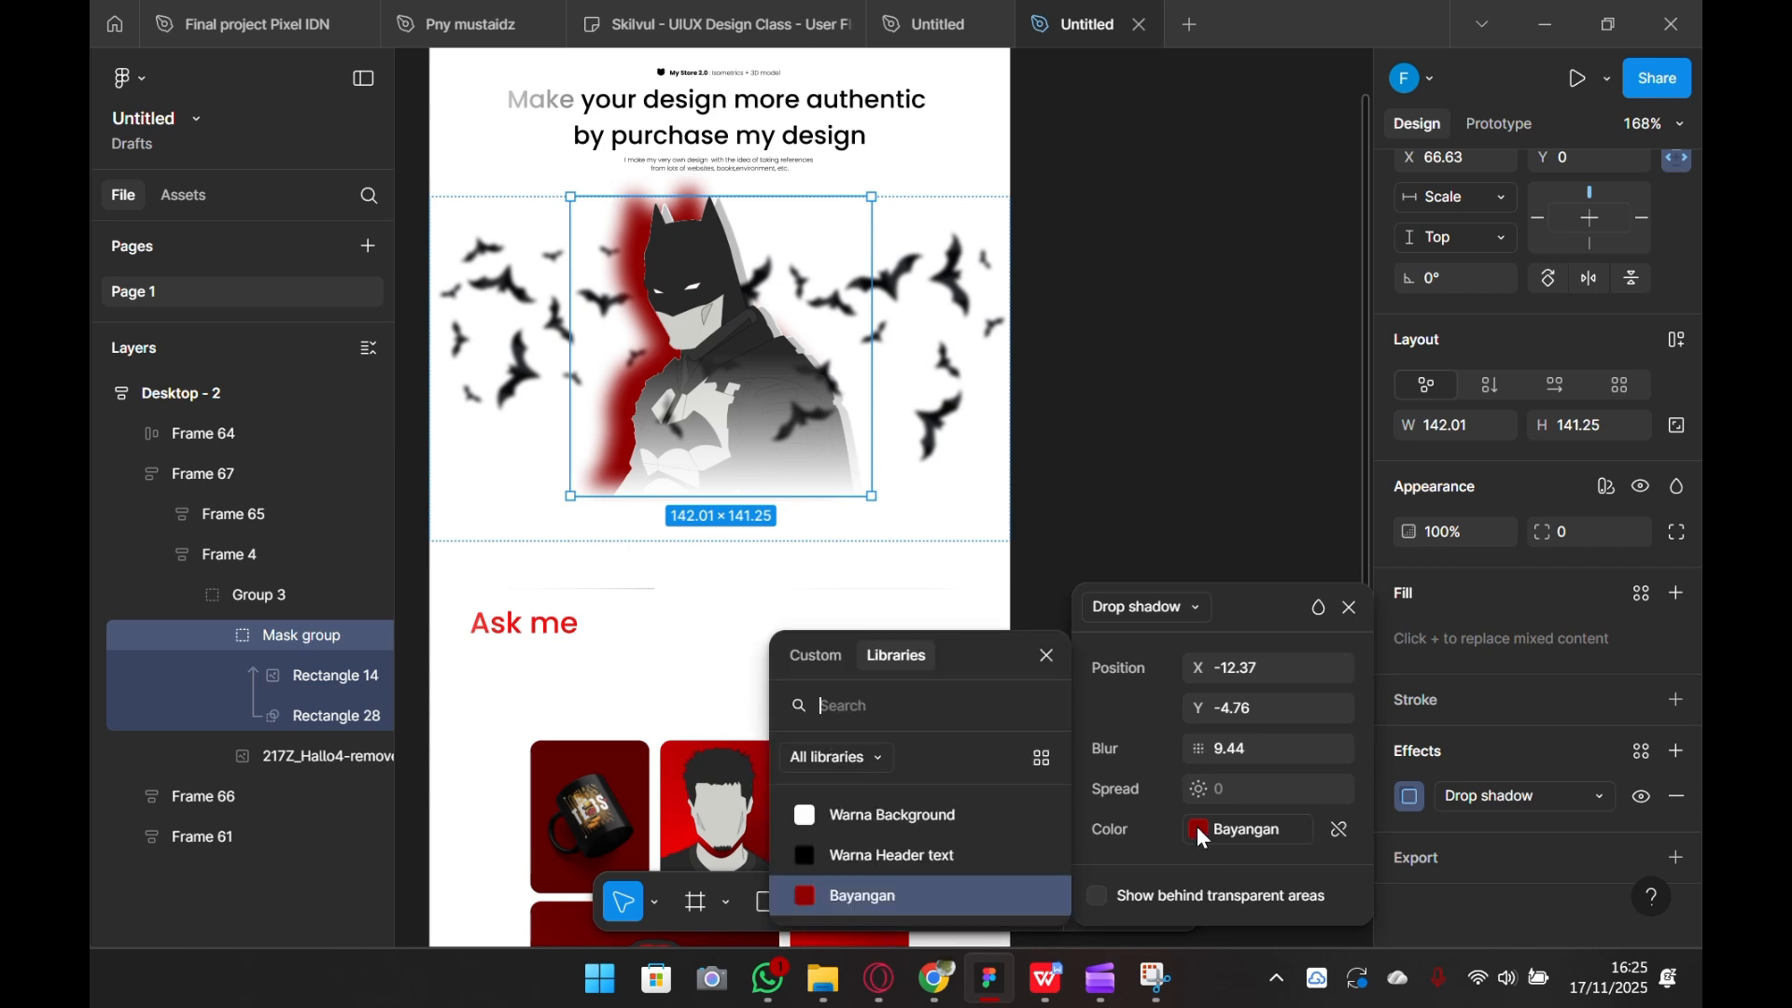
pyautogui.click(810, 656)
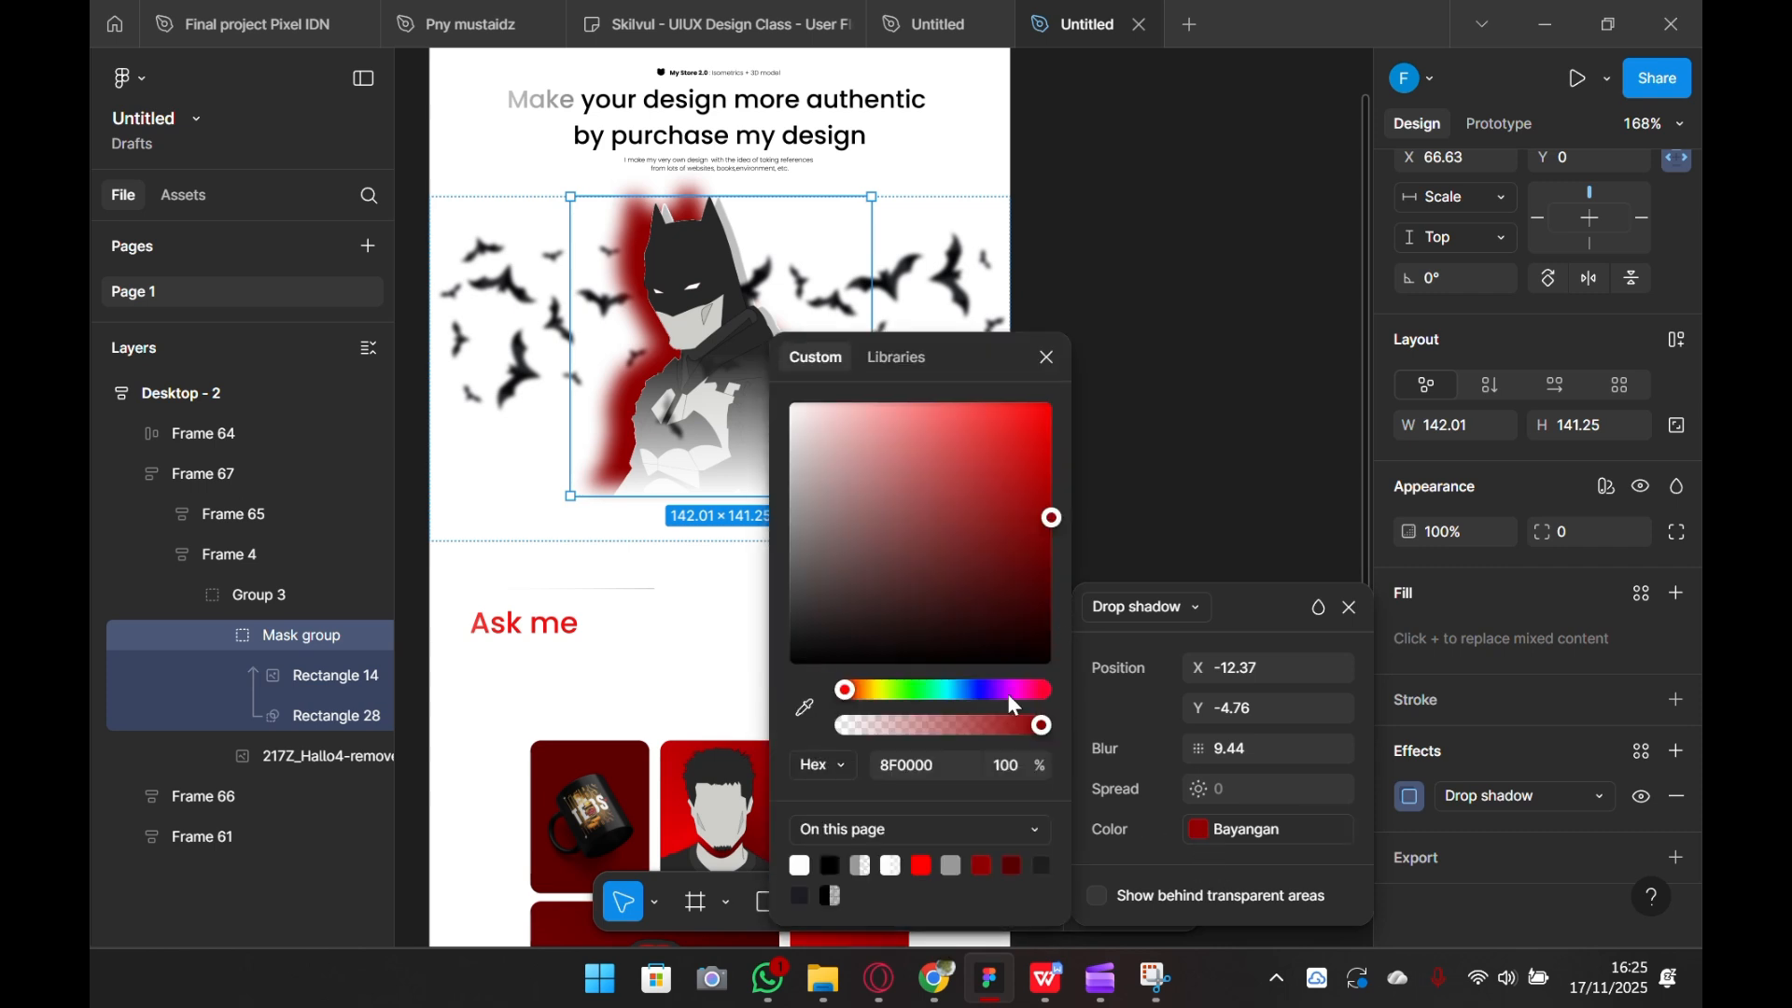
pyautogui.moveTo(1041, 725); pyautogui.dragTo(949, 731)
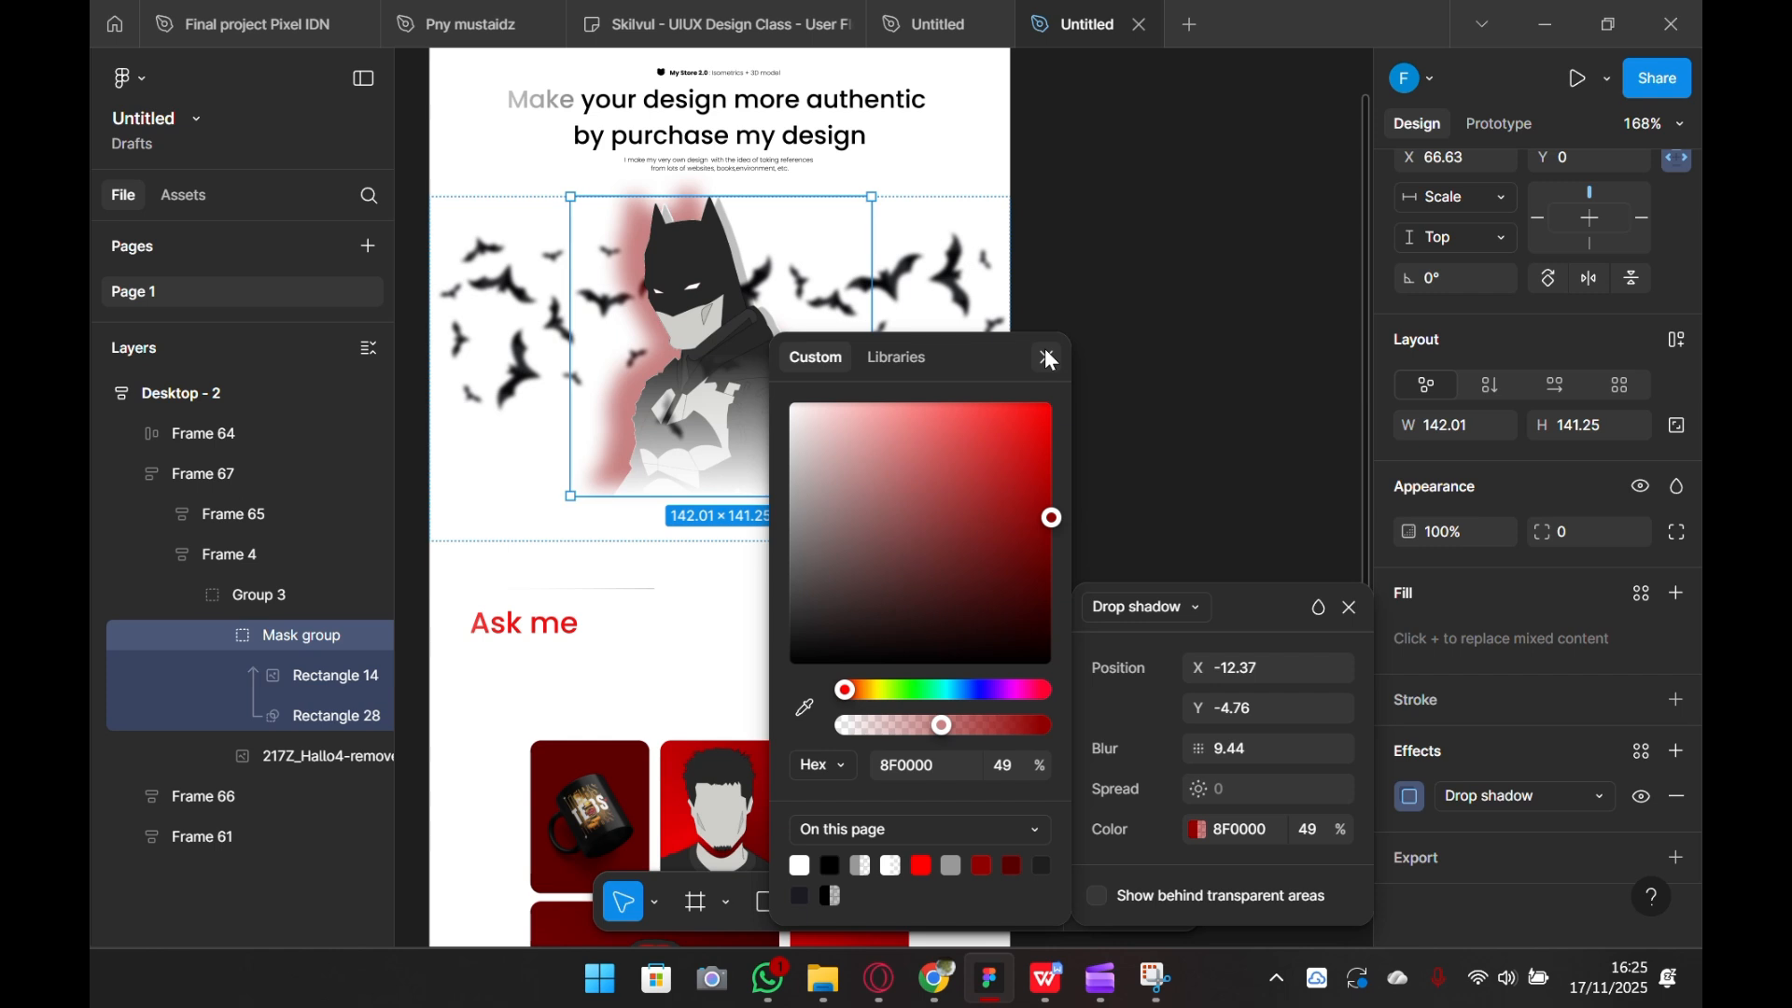
pyautogui.click(1050, 360)
pyautogui.click(1202, 500)
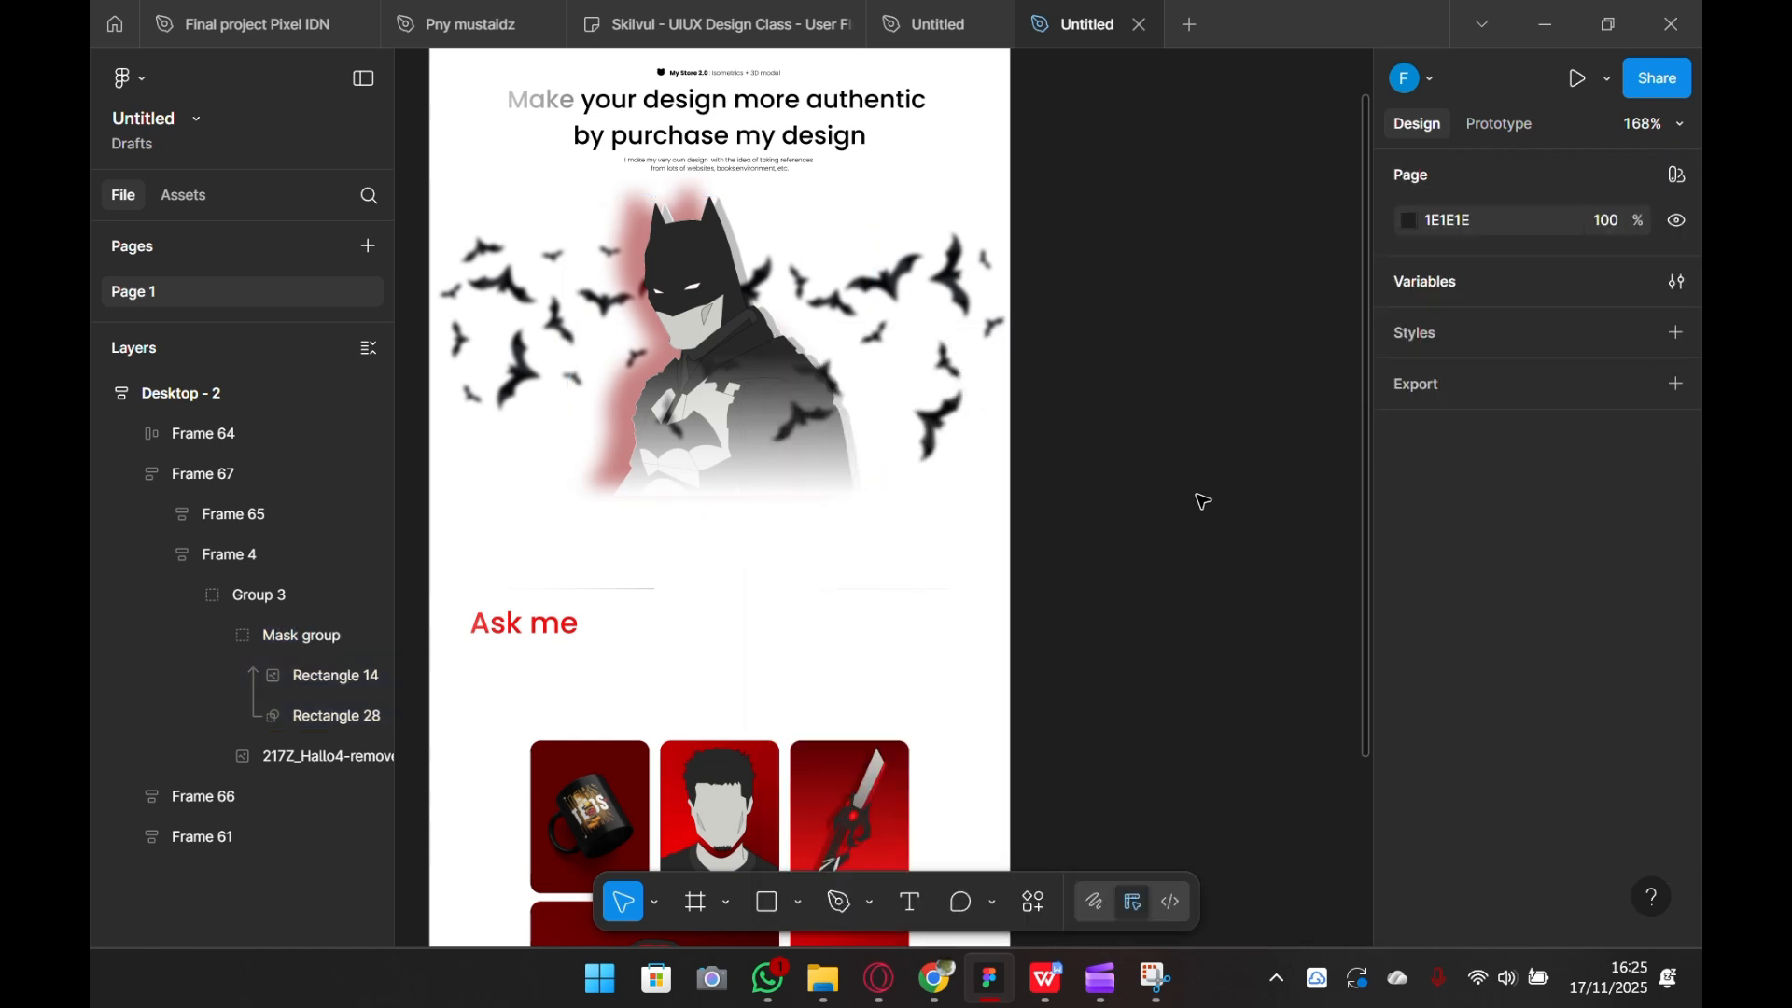
pyautogui.click(654, 356)
pyautogui.doubleClick(653, 355)
pyautogui.doubleClick(654, 356)
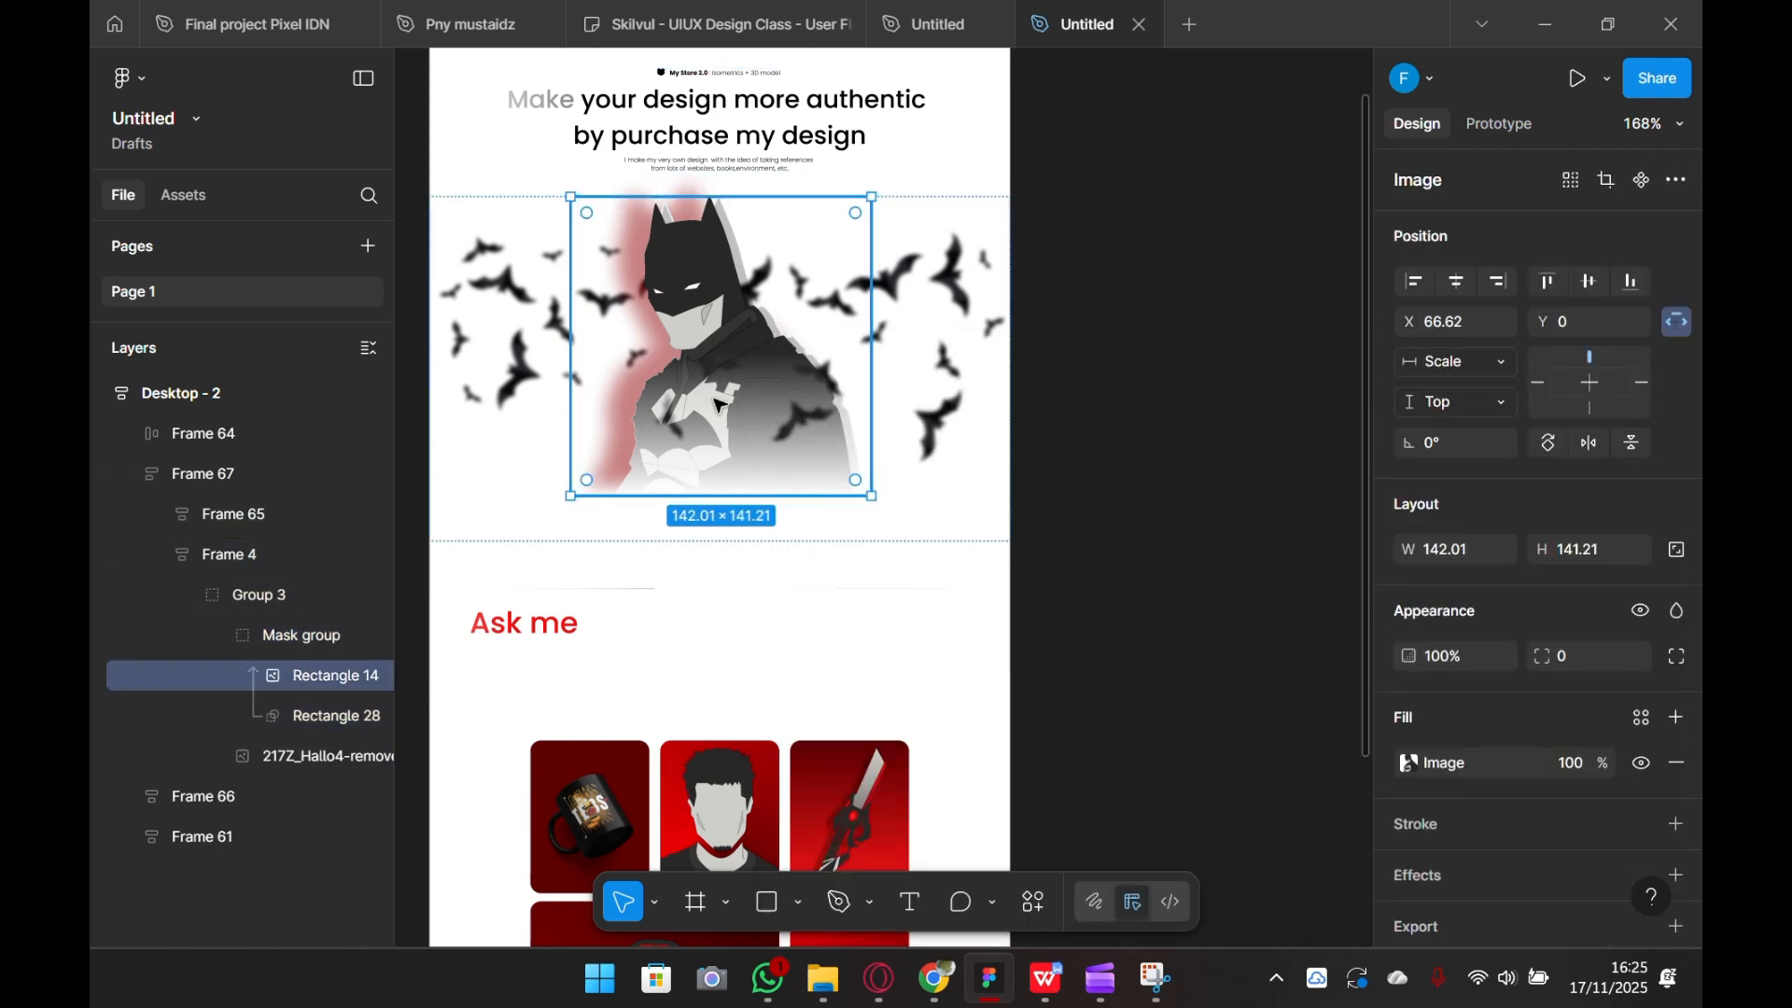
pyautogui.scroll(-1, 1440, 628)
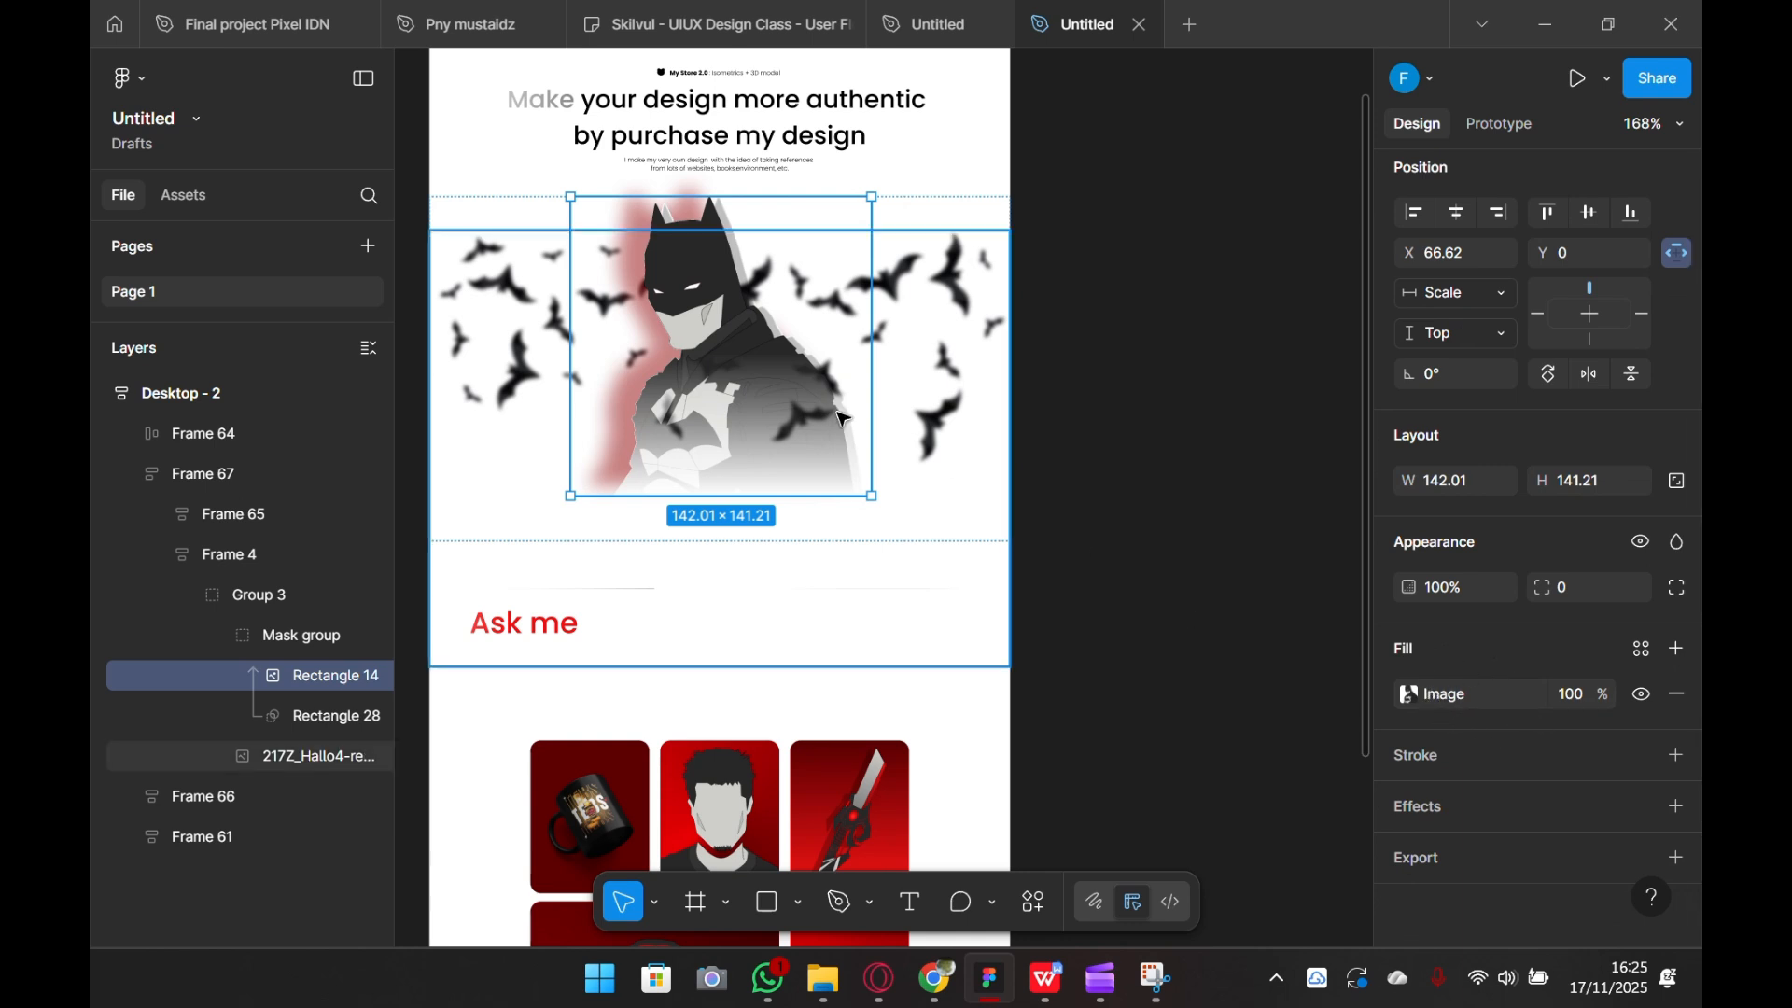
pyautogui.click(1409, 694)
pyautogui.click(1351, 228)
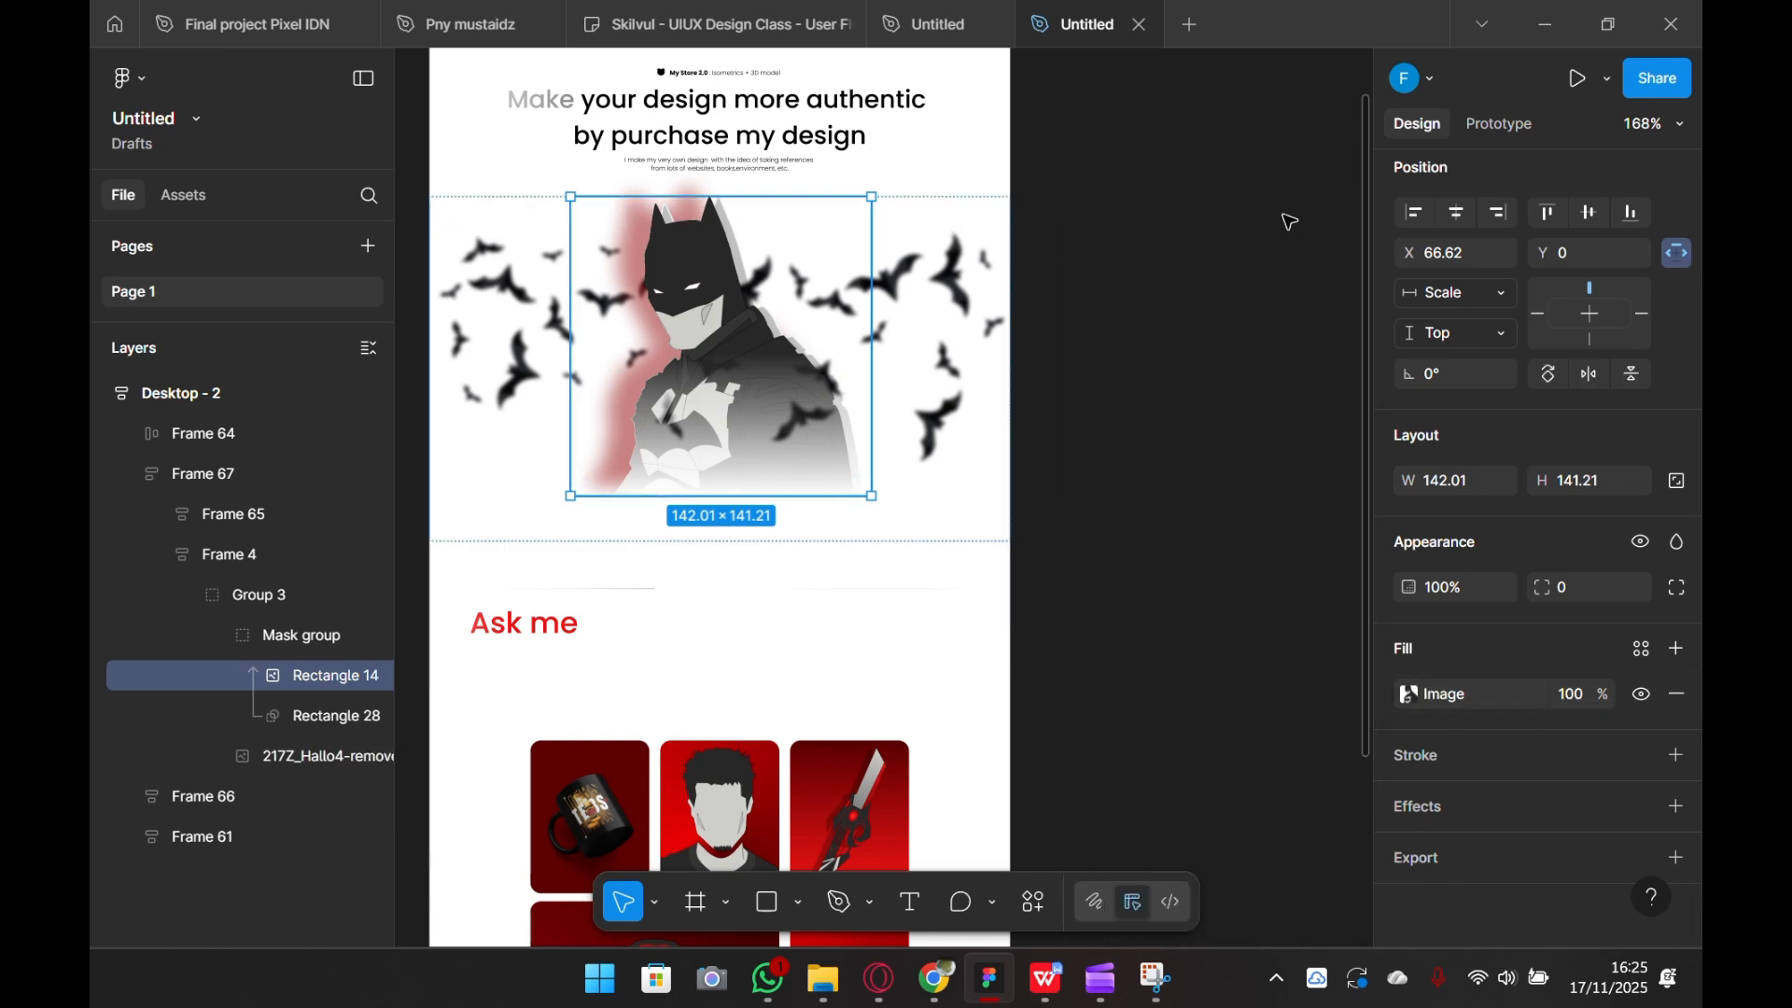
pyautogui.click(1290, 221)
pyautogui.click(717, 347)
pyautogui.doubleClick(717, 346)
pyautogui.doubleClick(717, 346)
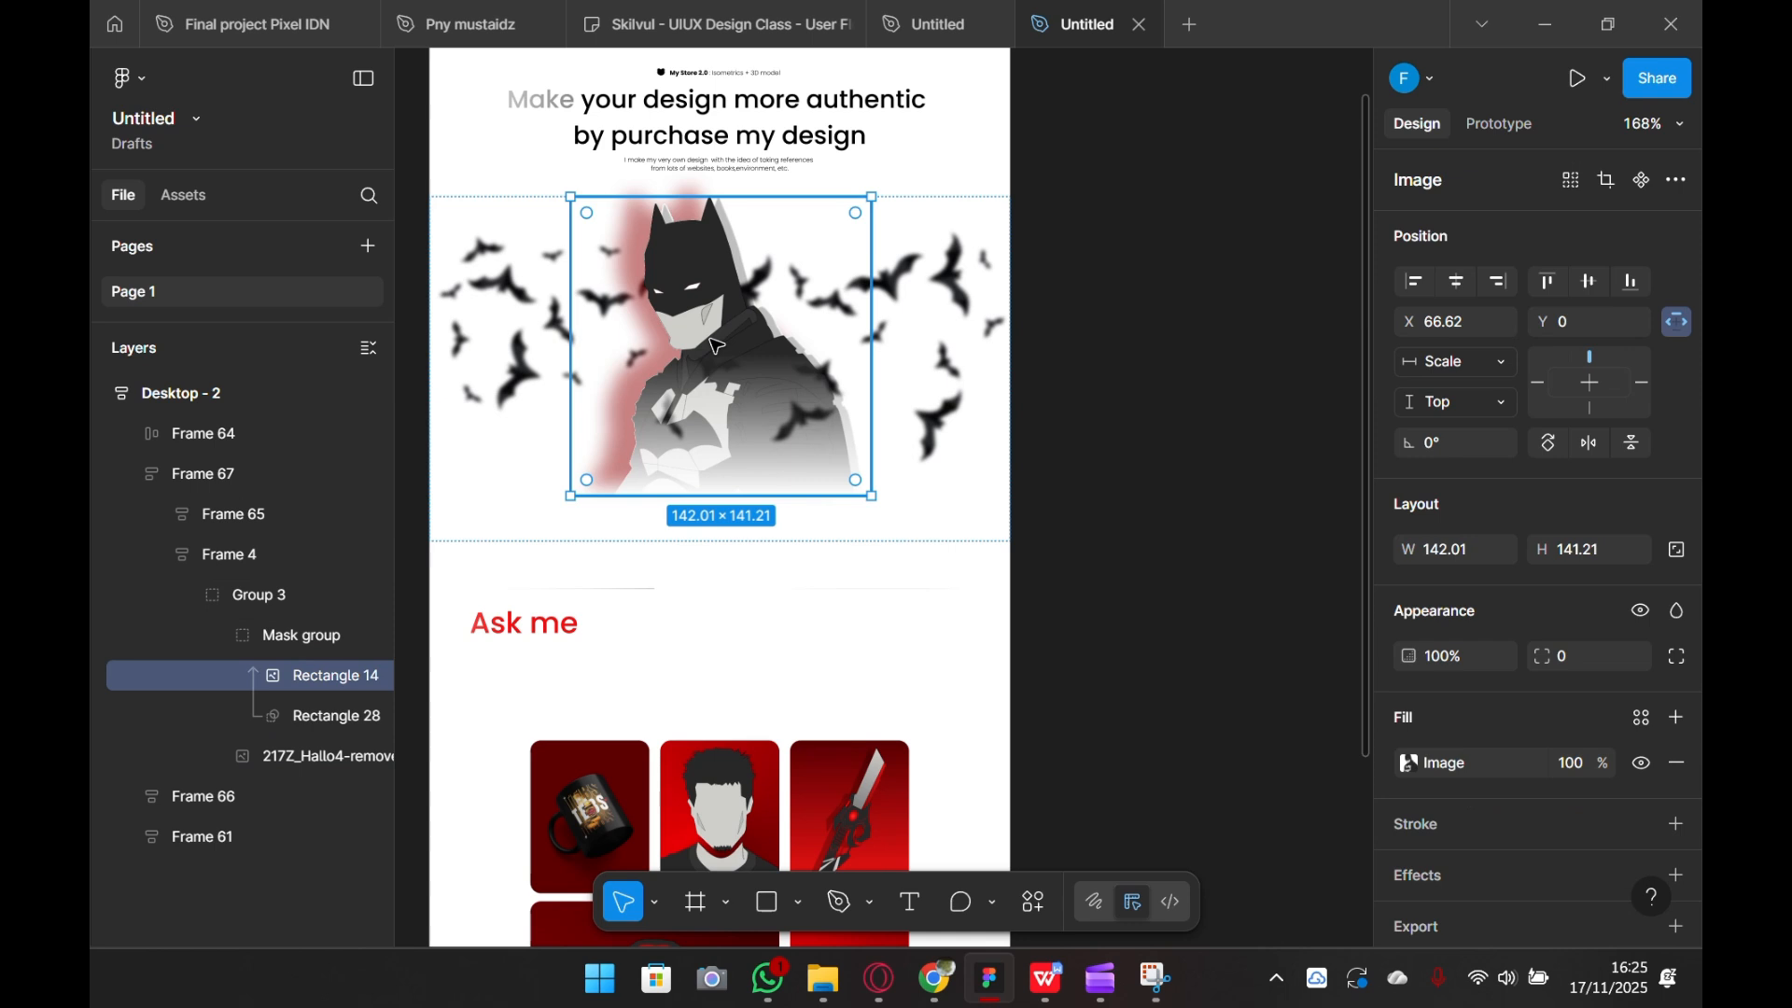
pyautogui.click(1140, 580)
# - Reassign the Bayangan variable as the color of the Mask group's drop shadow effect
pyautogui.click(758, 454)
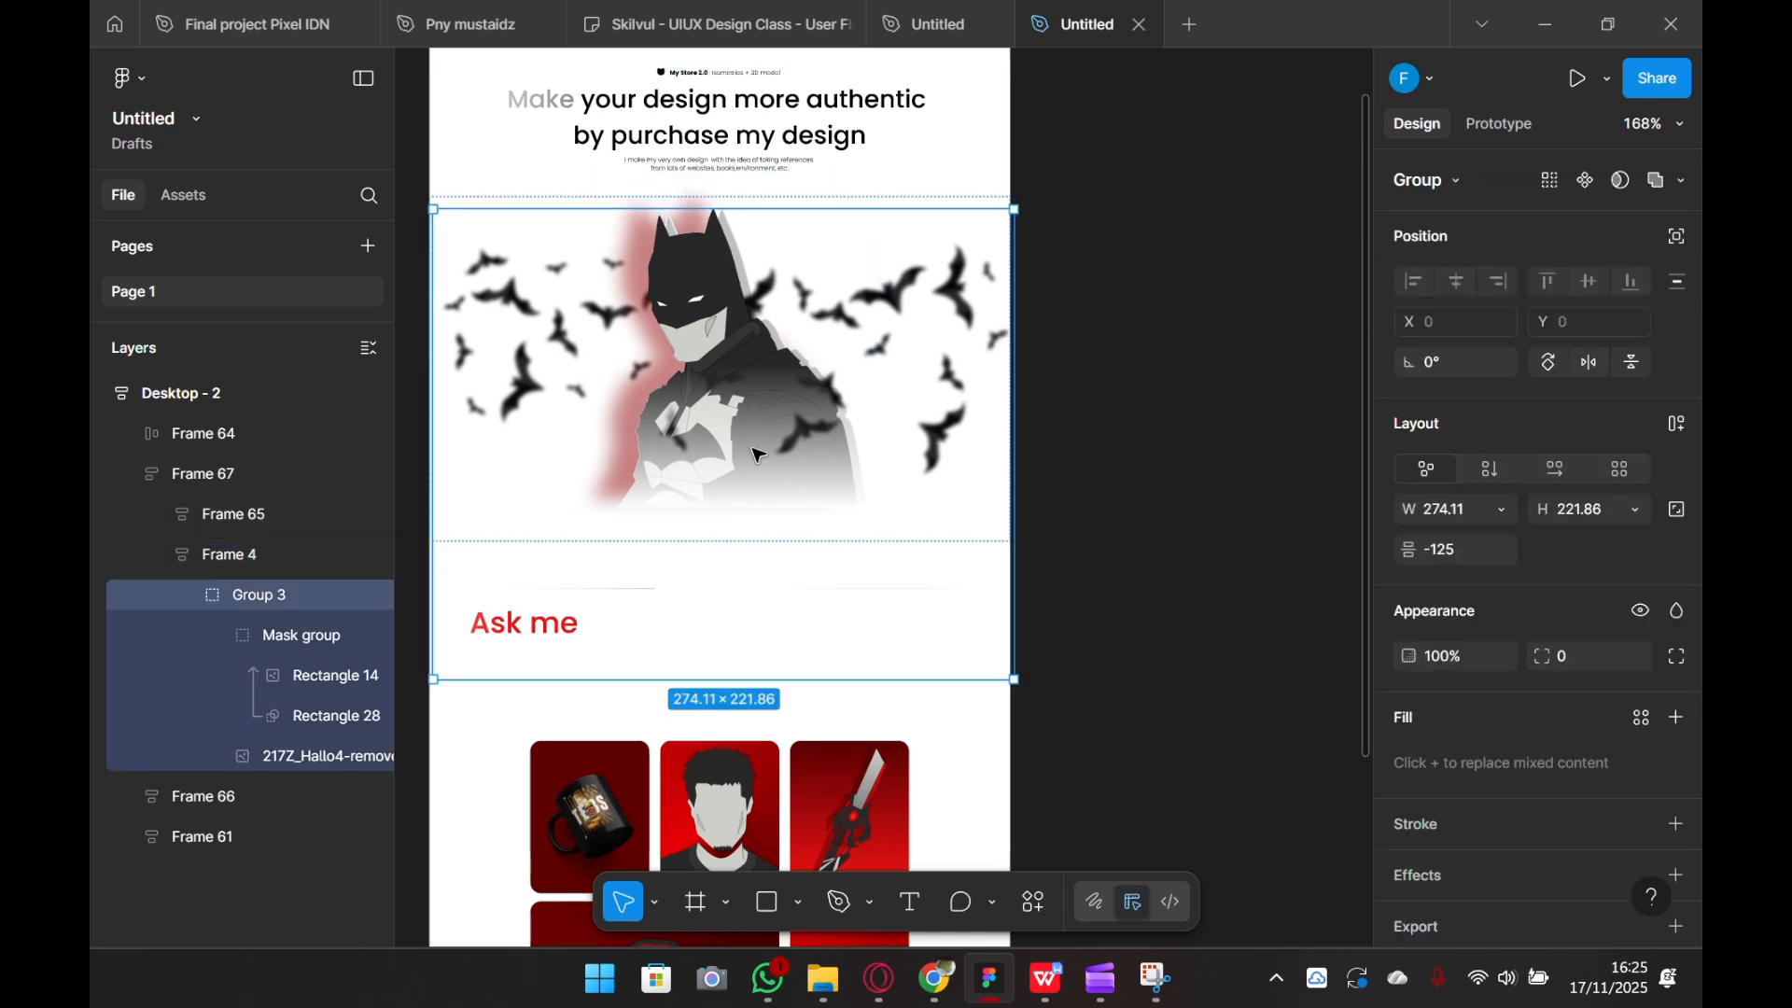
pyautogui.doubleClick(758, 455)
pyautogui.scroll(-2, 1642, 765)
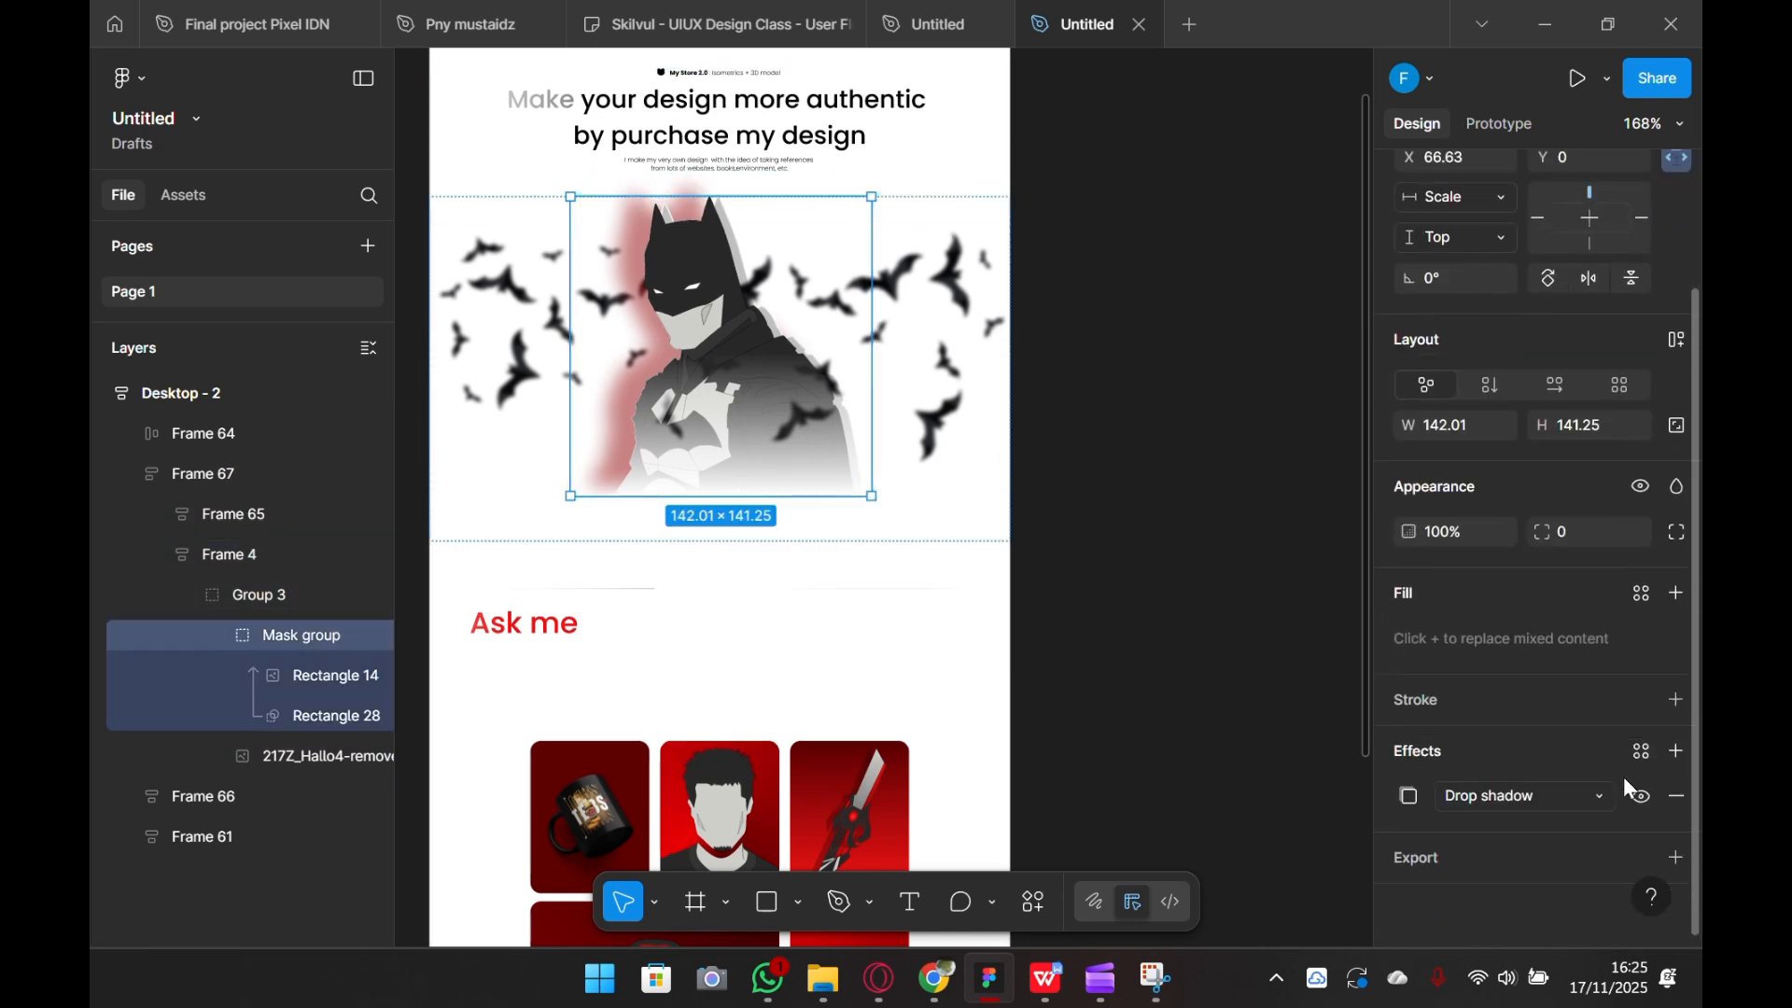
pyautogui.click(1396, 796)
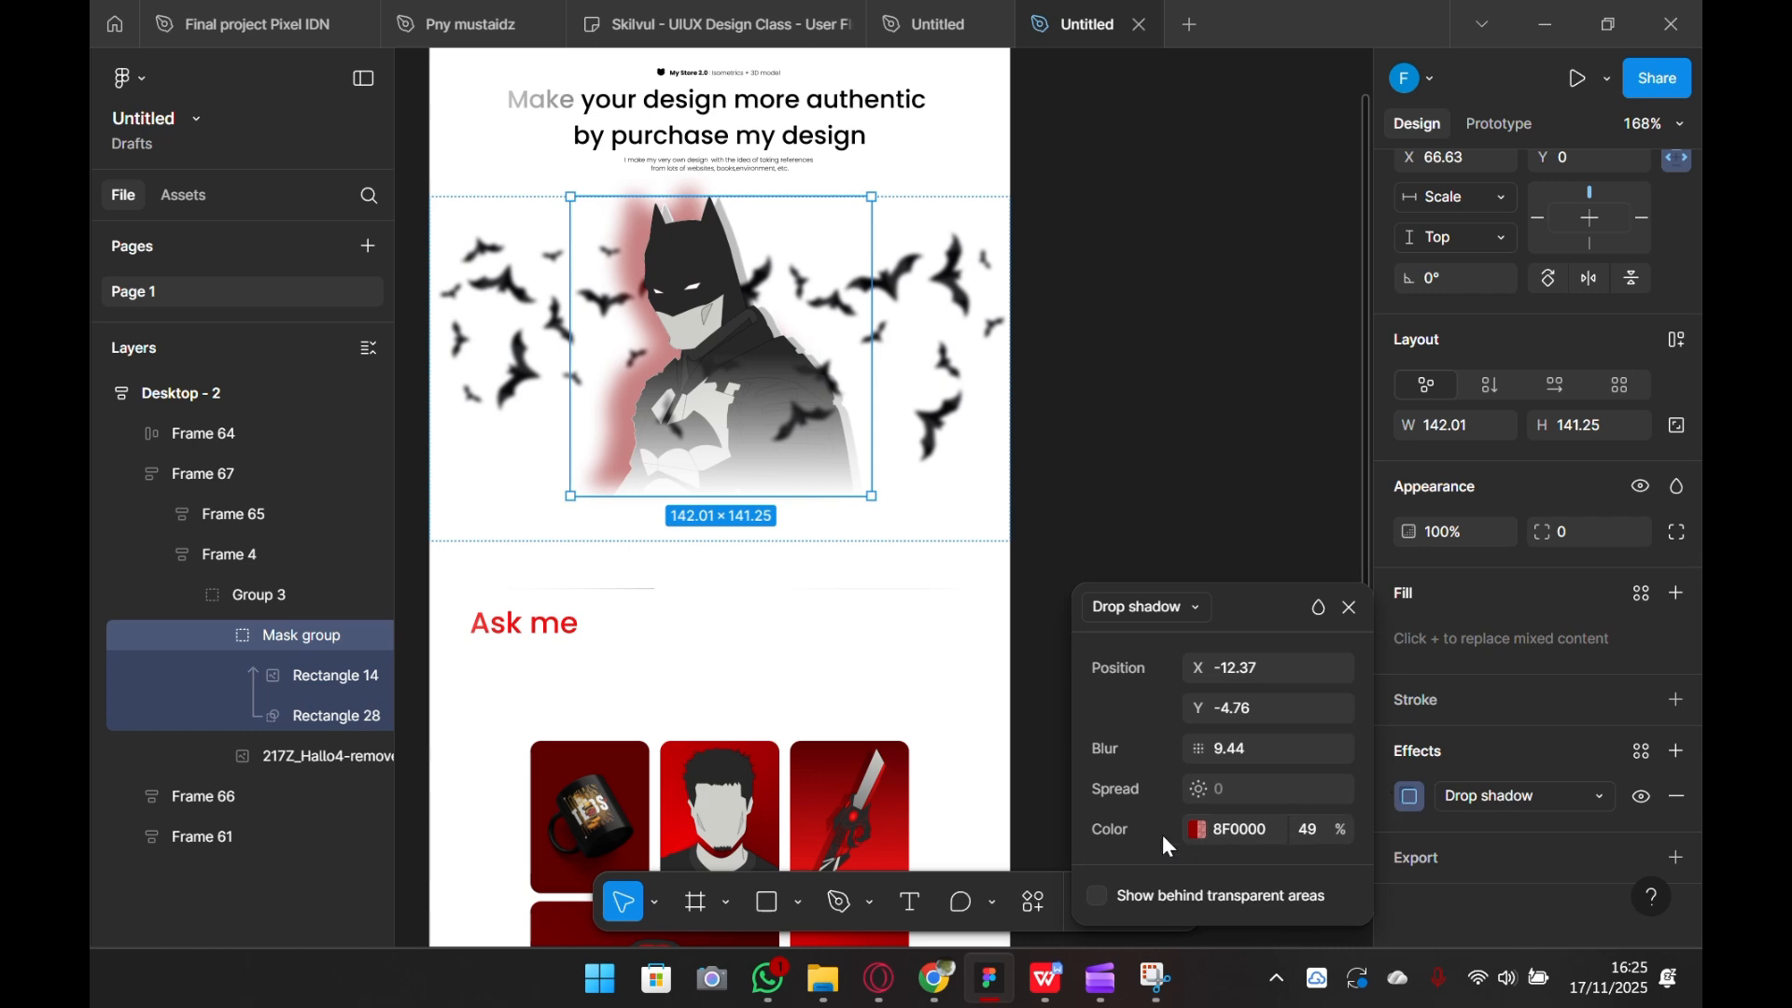
pyautogui.click(1196, 608)
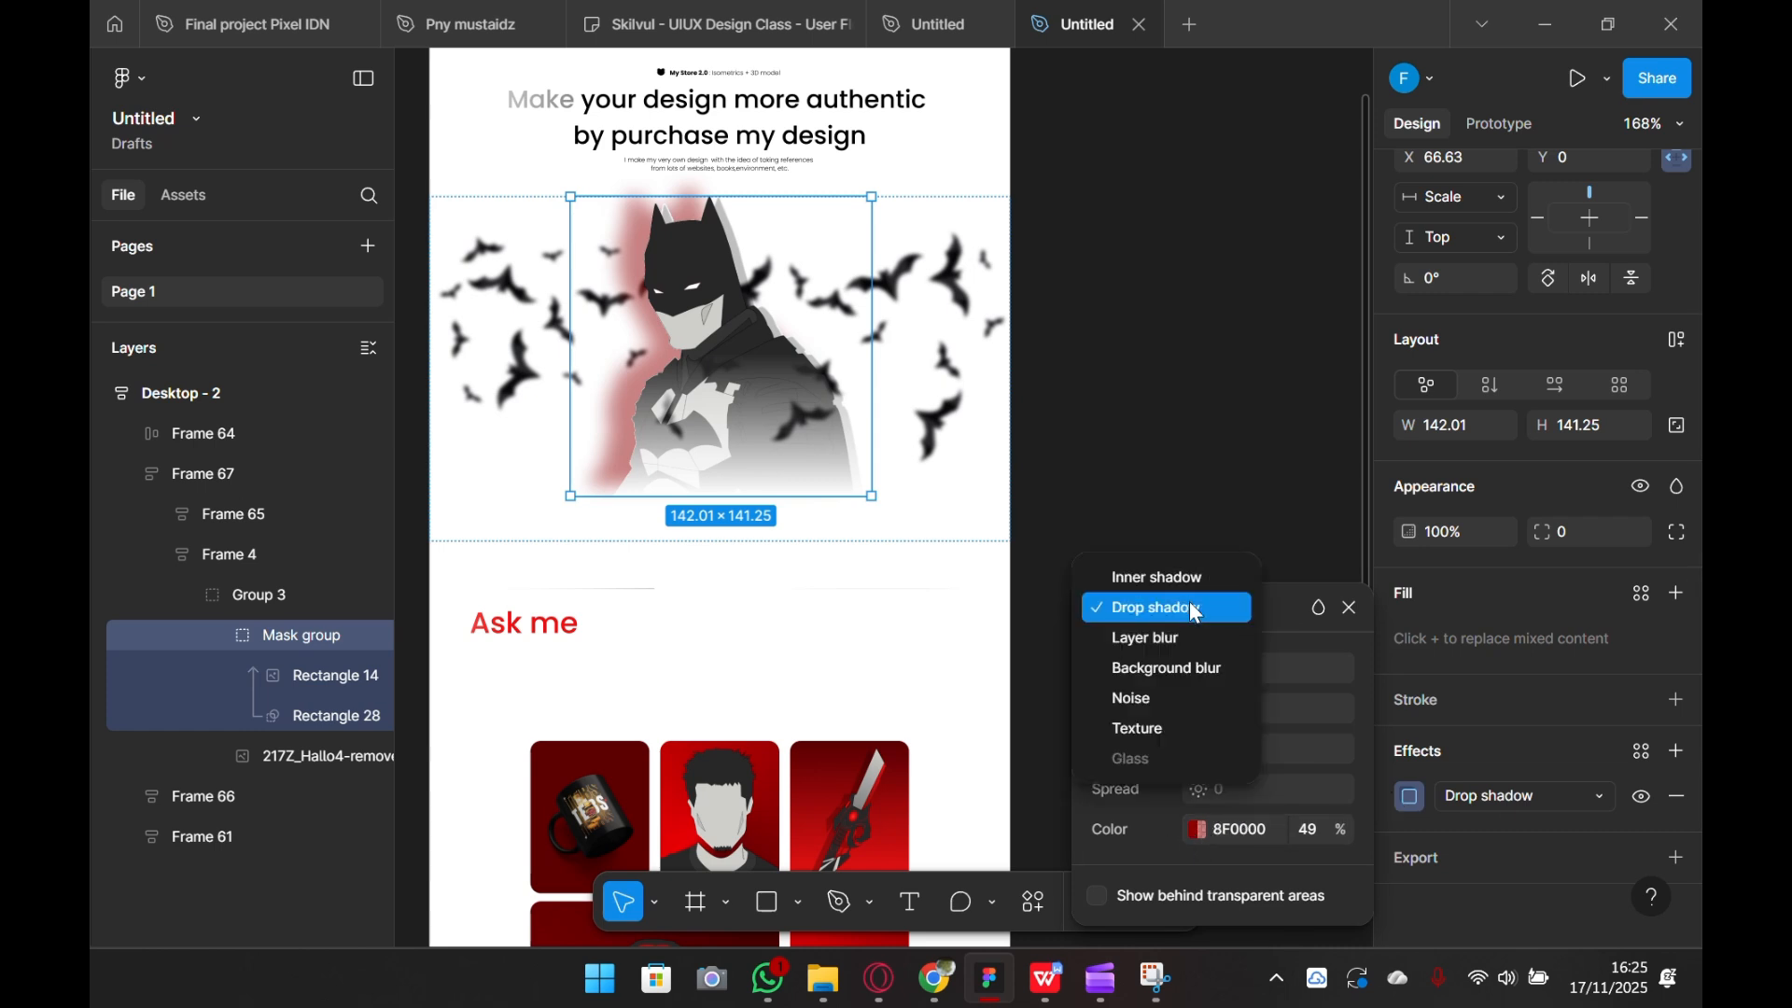
pyautogui.click(1195, 609)
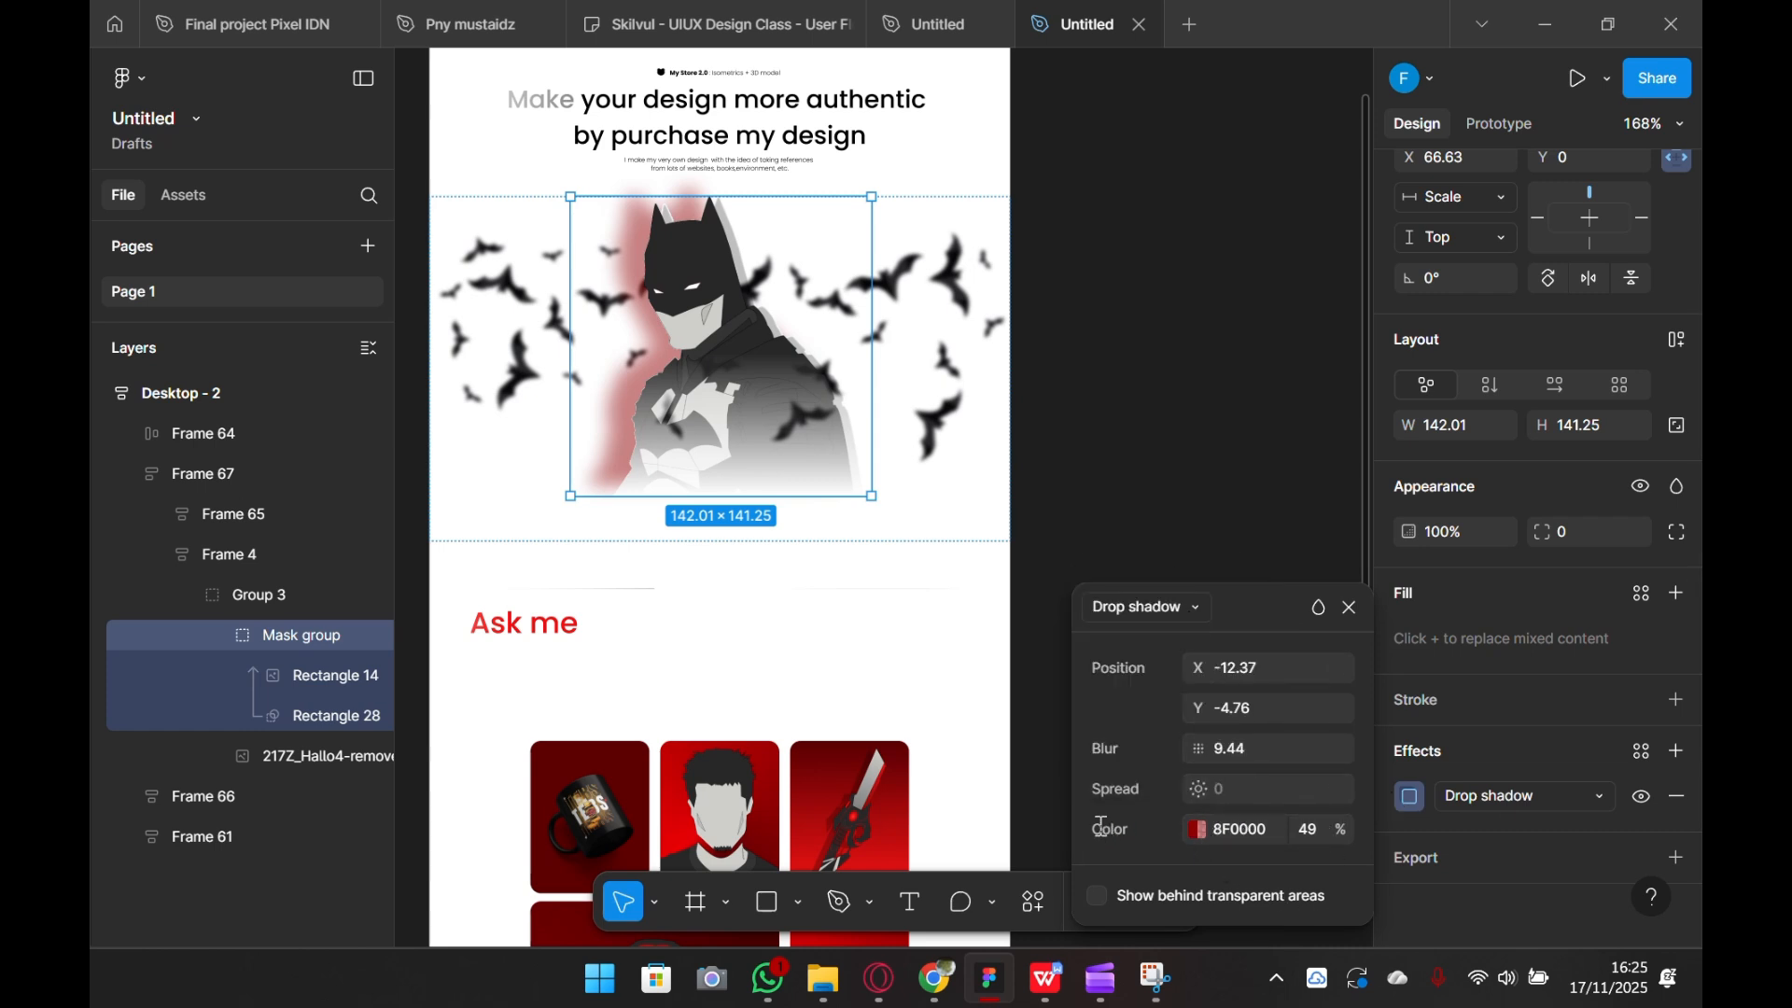
pyautogui.click(1197, 831)
pyautogui.click(894, 360)
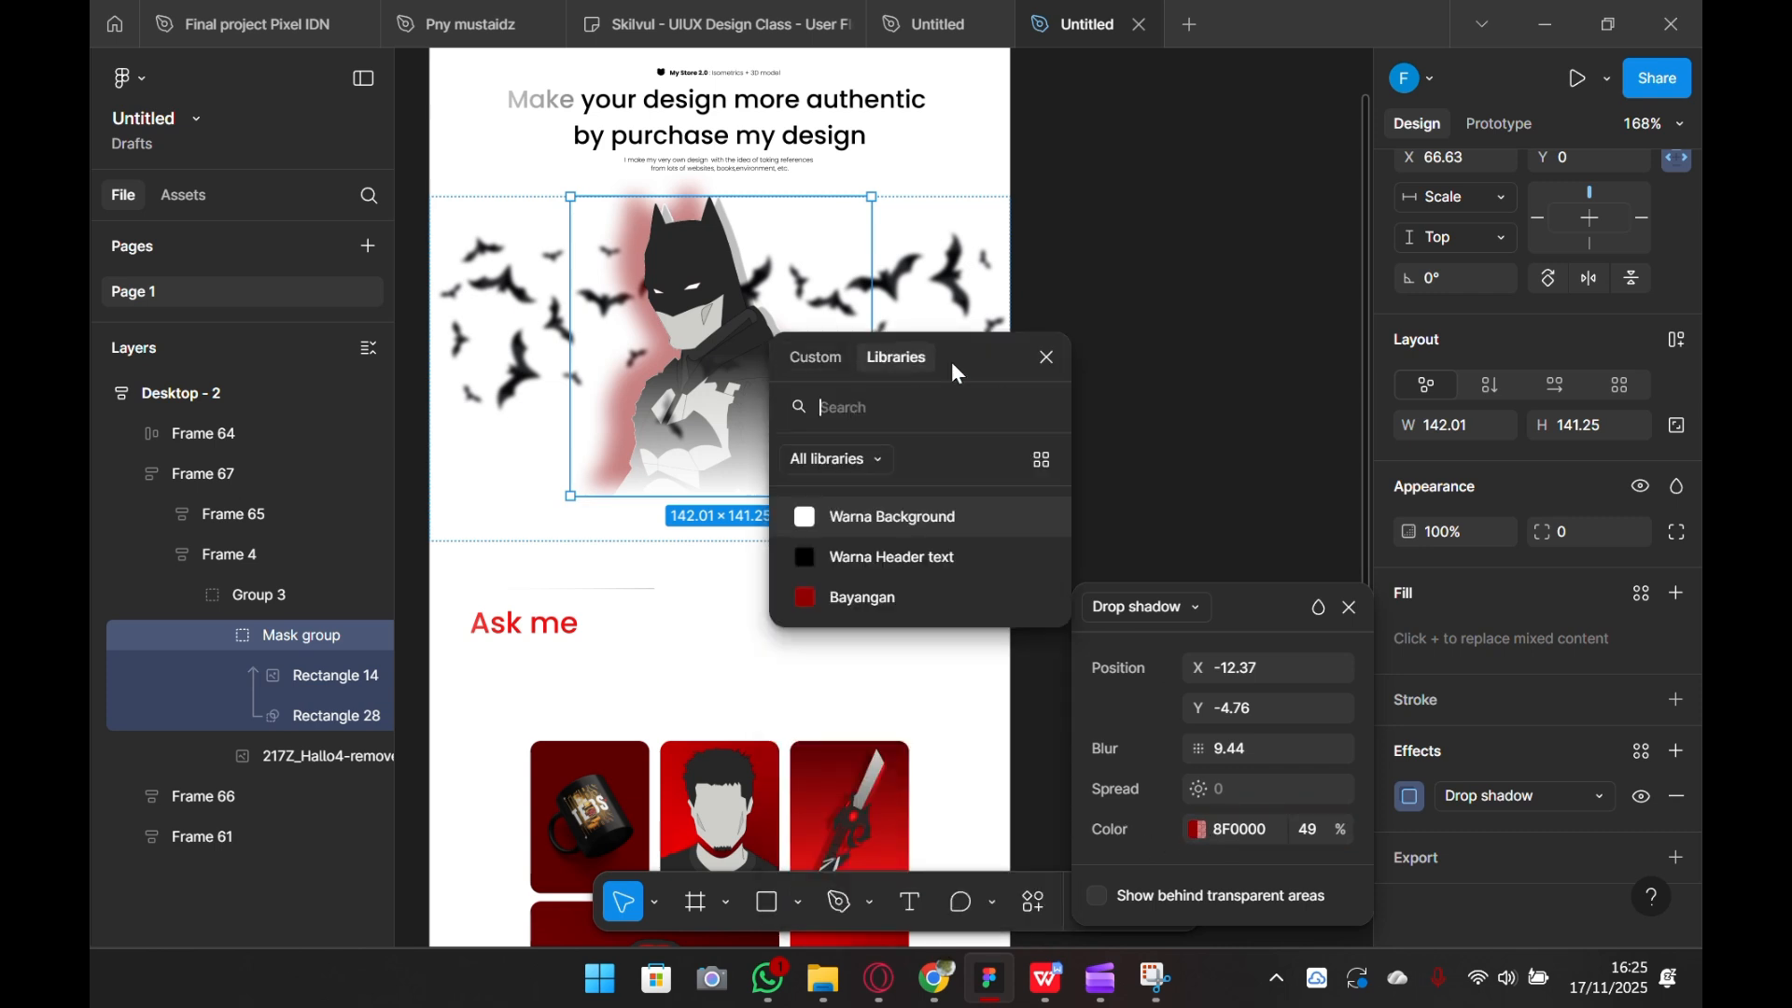
pyautogui.click(891, 598)
pyautogui.click(1220, 280)
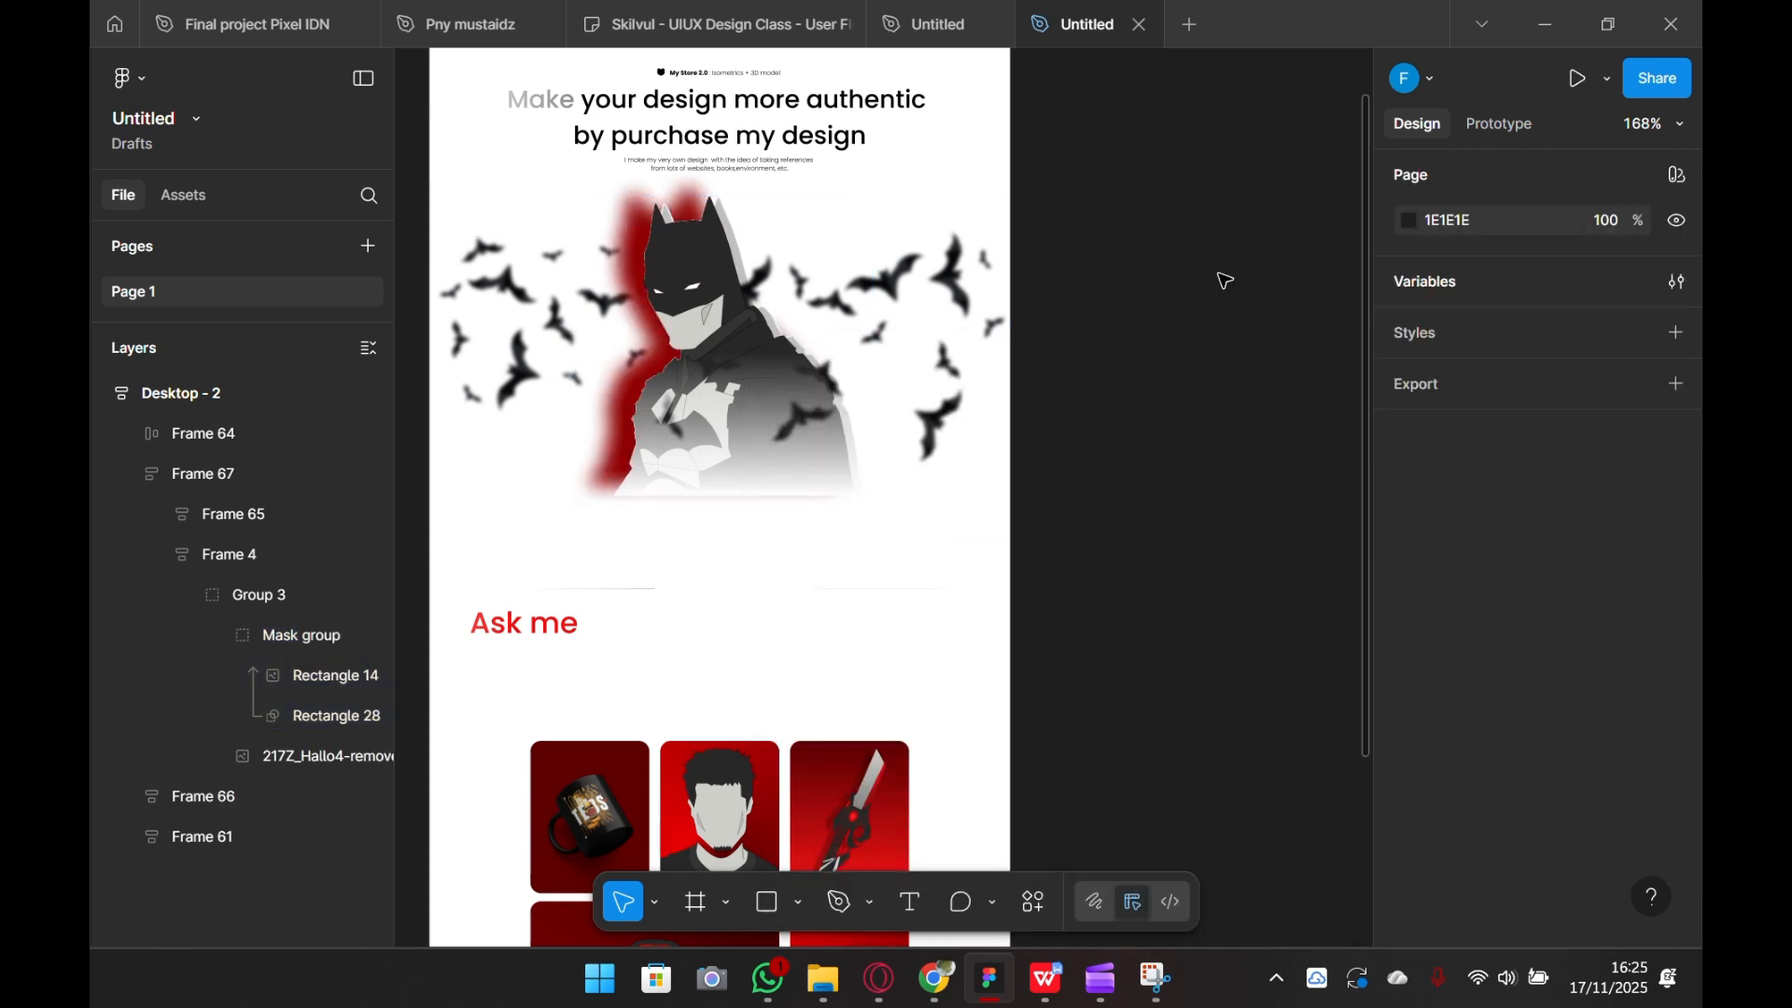
# - Lower the opacity of the Bayangan variable's Mode Terang color 8F0000 to 40%
pyautogui.click(1675, 284)
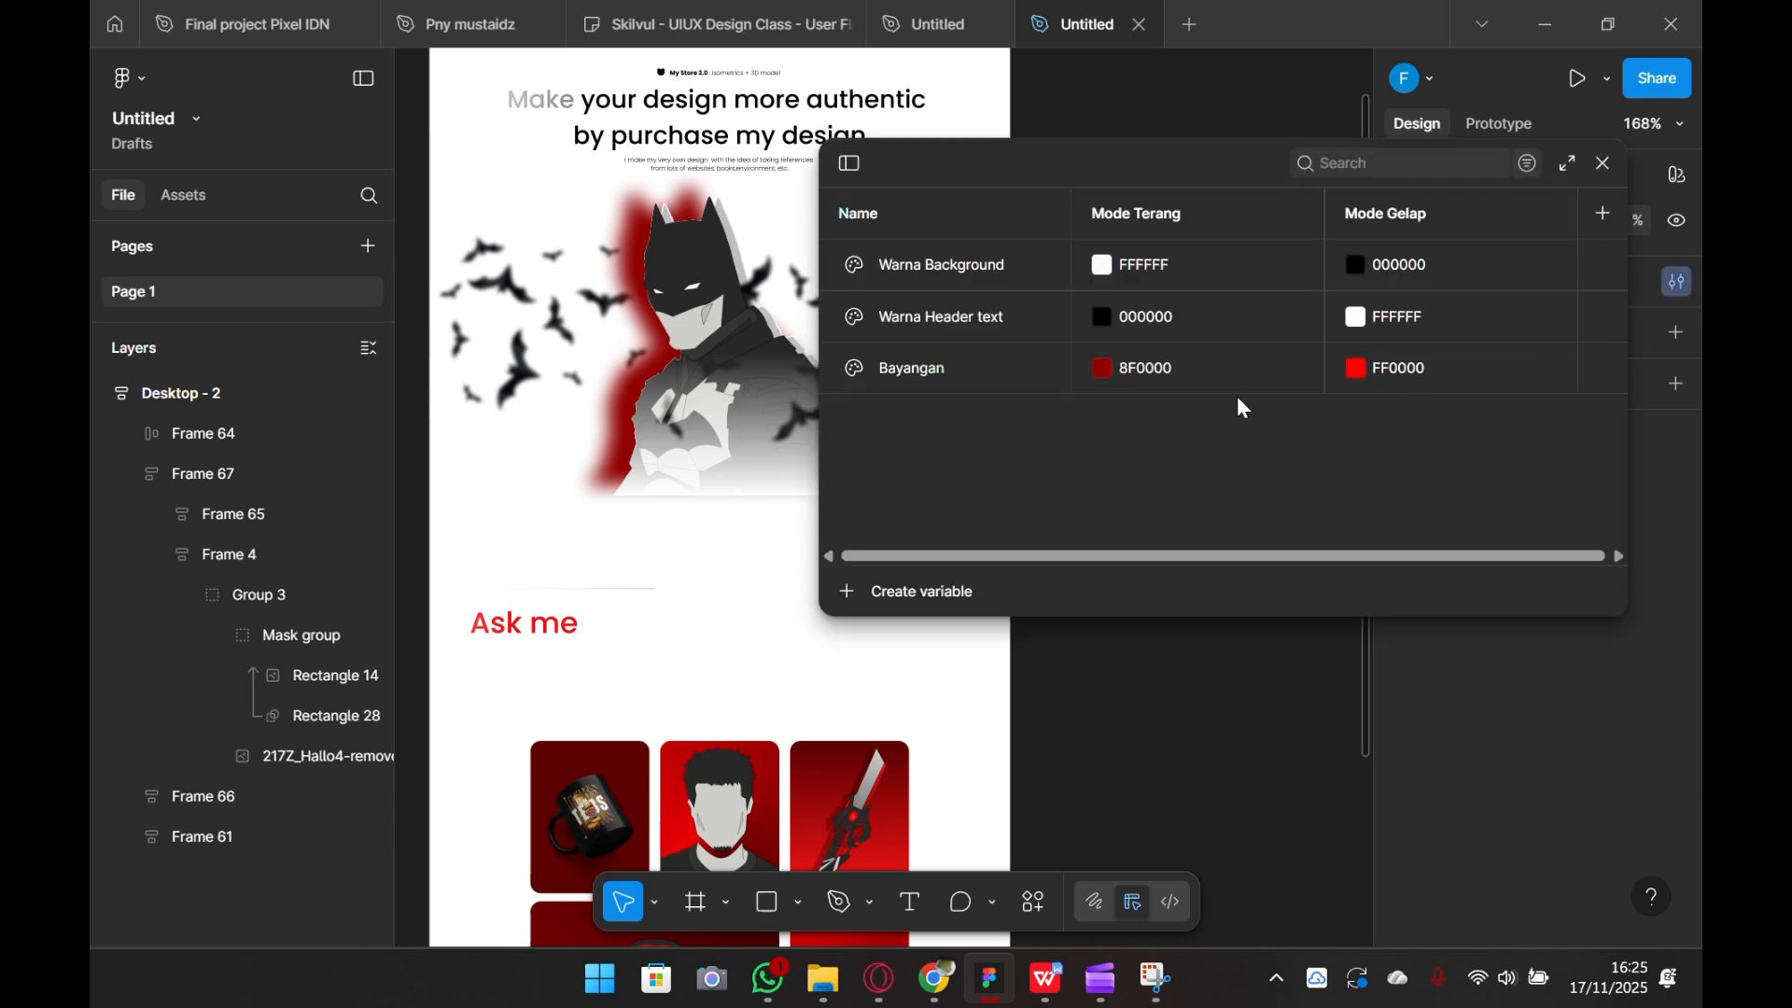
pyautogui.click(1111, 373)
pyautogui.click(1107, 368)
pyautogui.moveTo(1297, 719); pyautogui.dragTo(1257, 736)
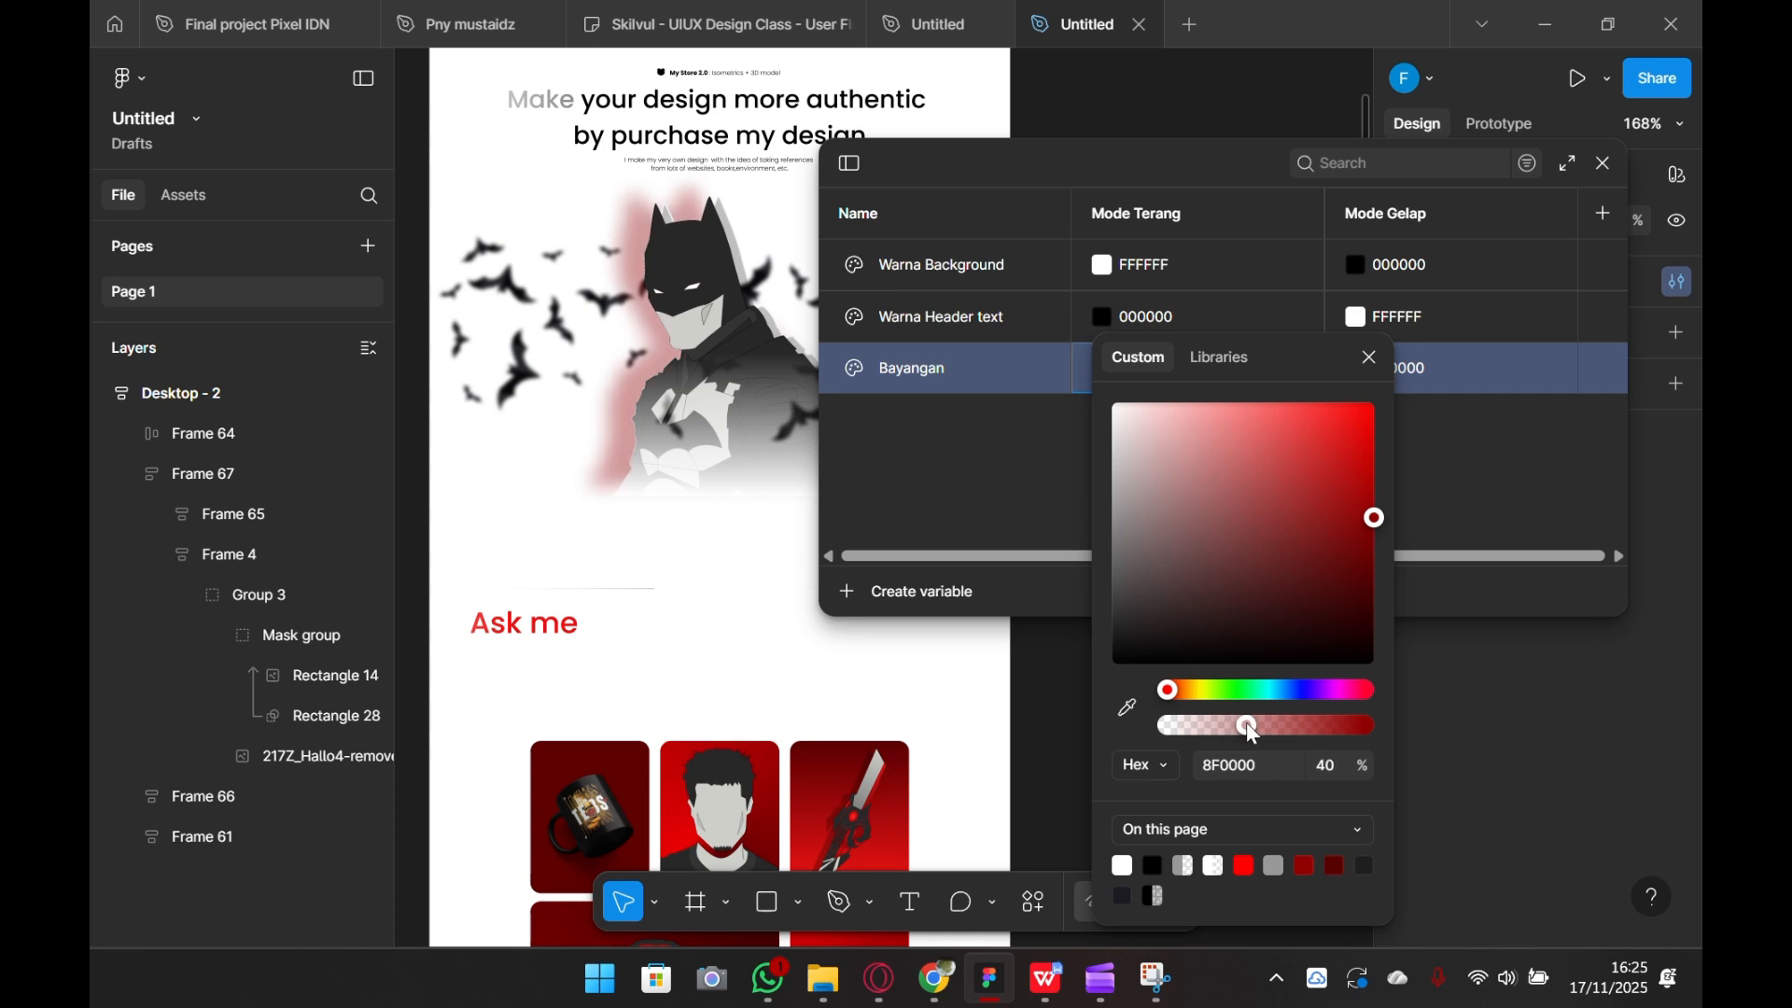
pyautogui.click(1368, 360)
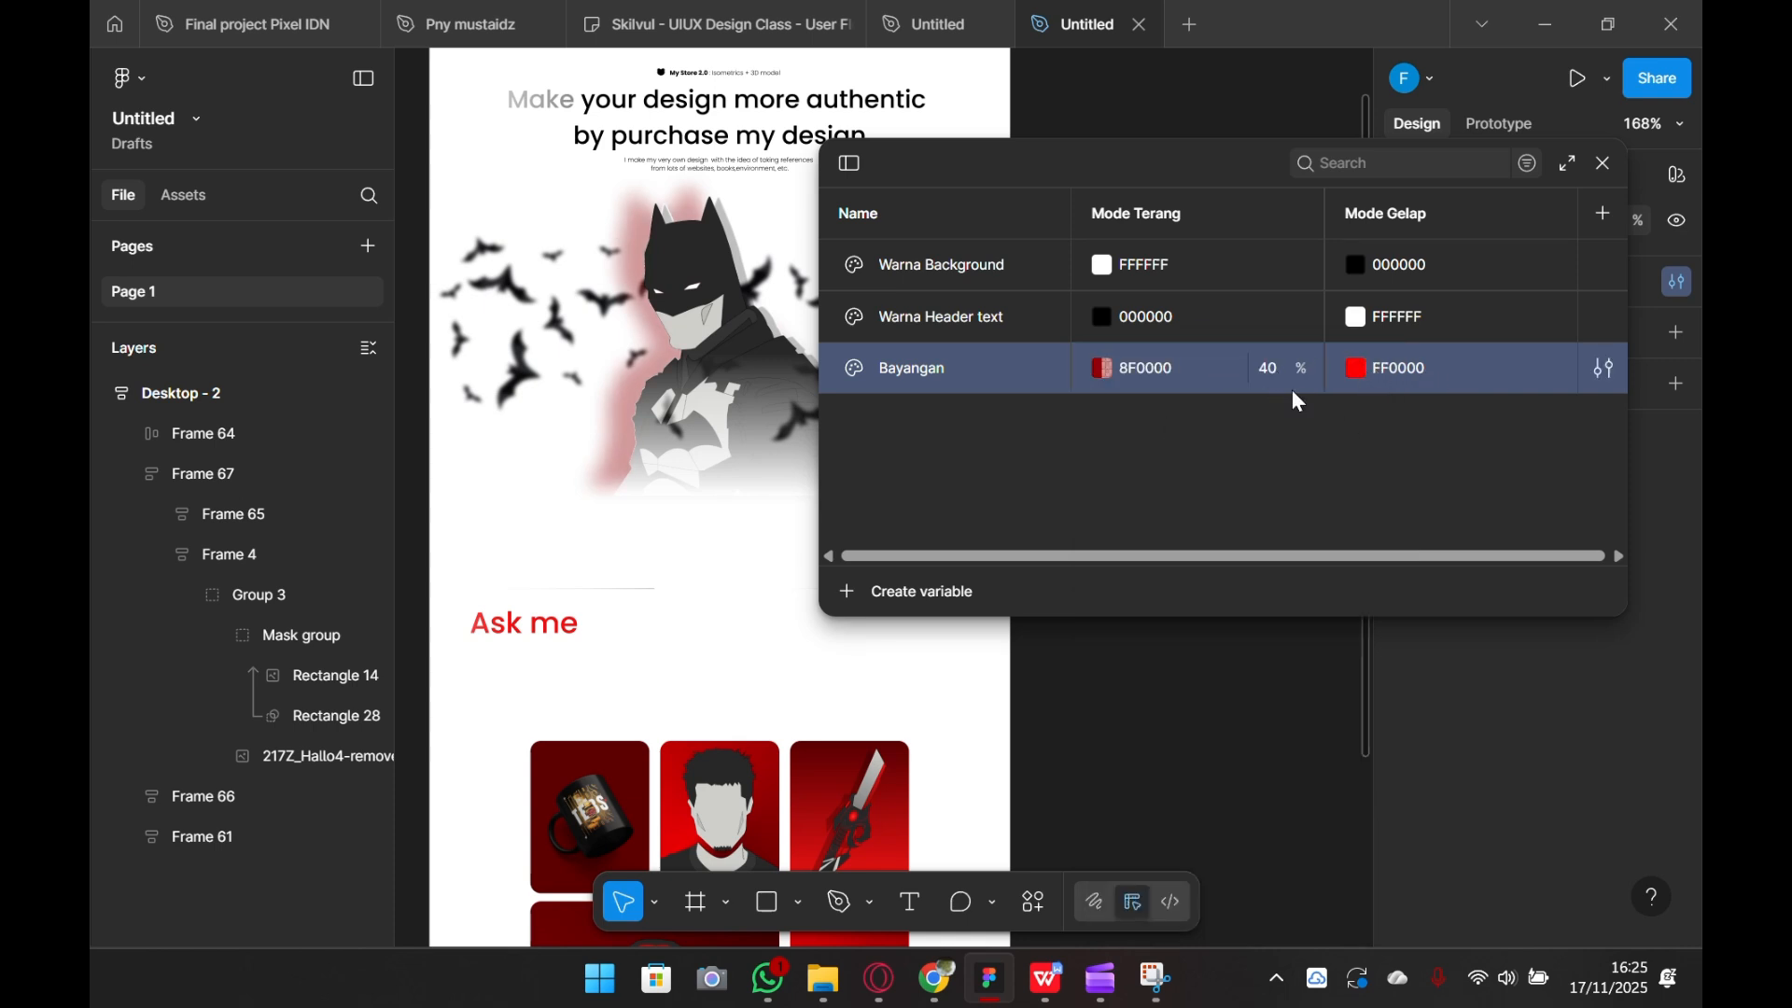
# - Set the opacity of the Bayangan variable's Mode Gelap color FF0000 to 40% and close the variables window
pyautogui.doubleClick(1464, 383)
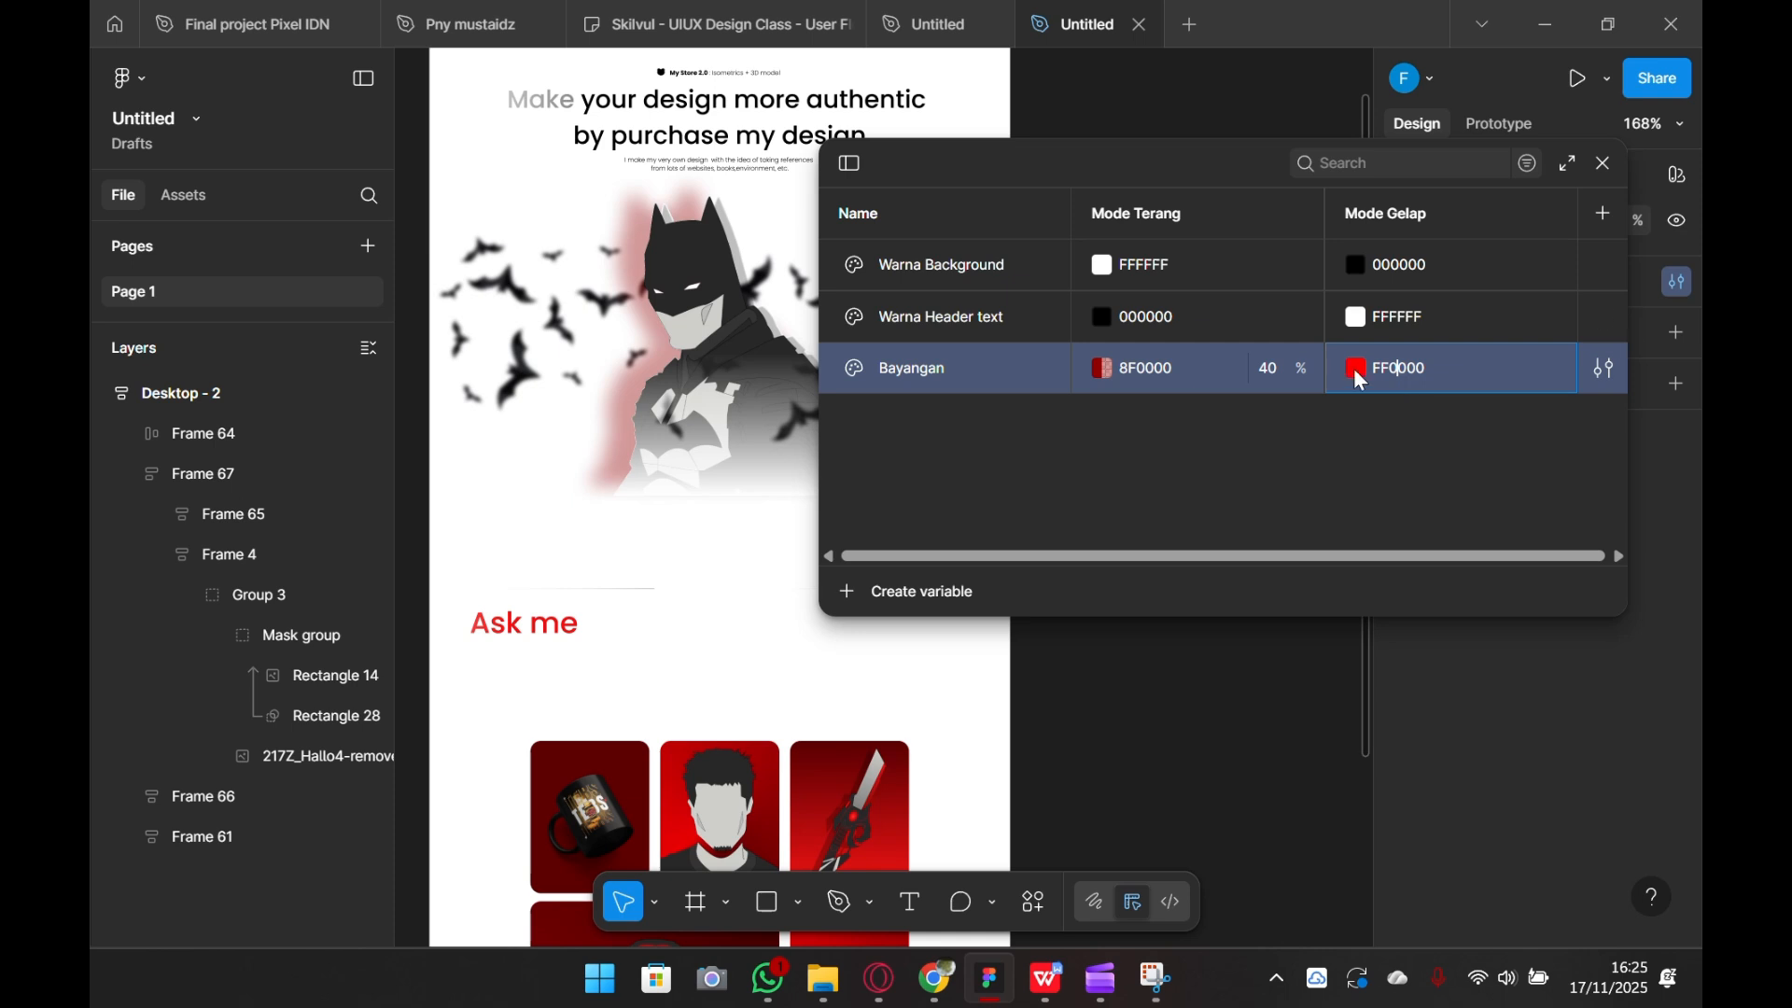
pyautogui.click(1605, 370)
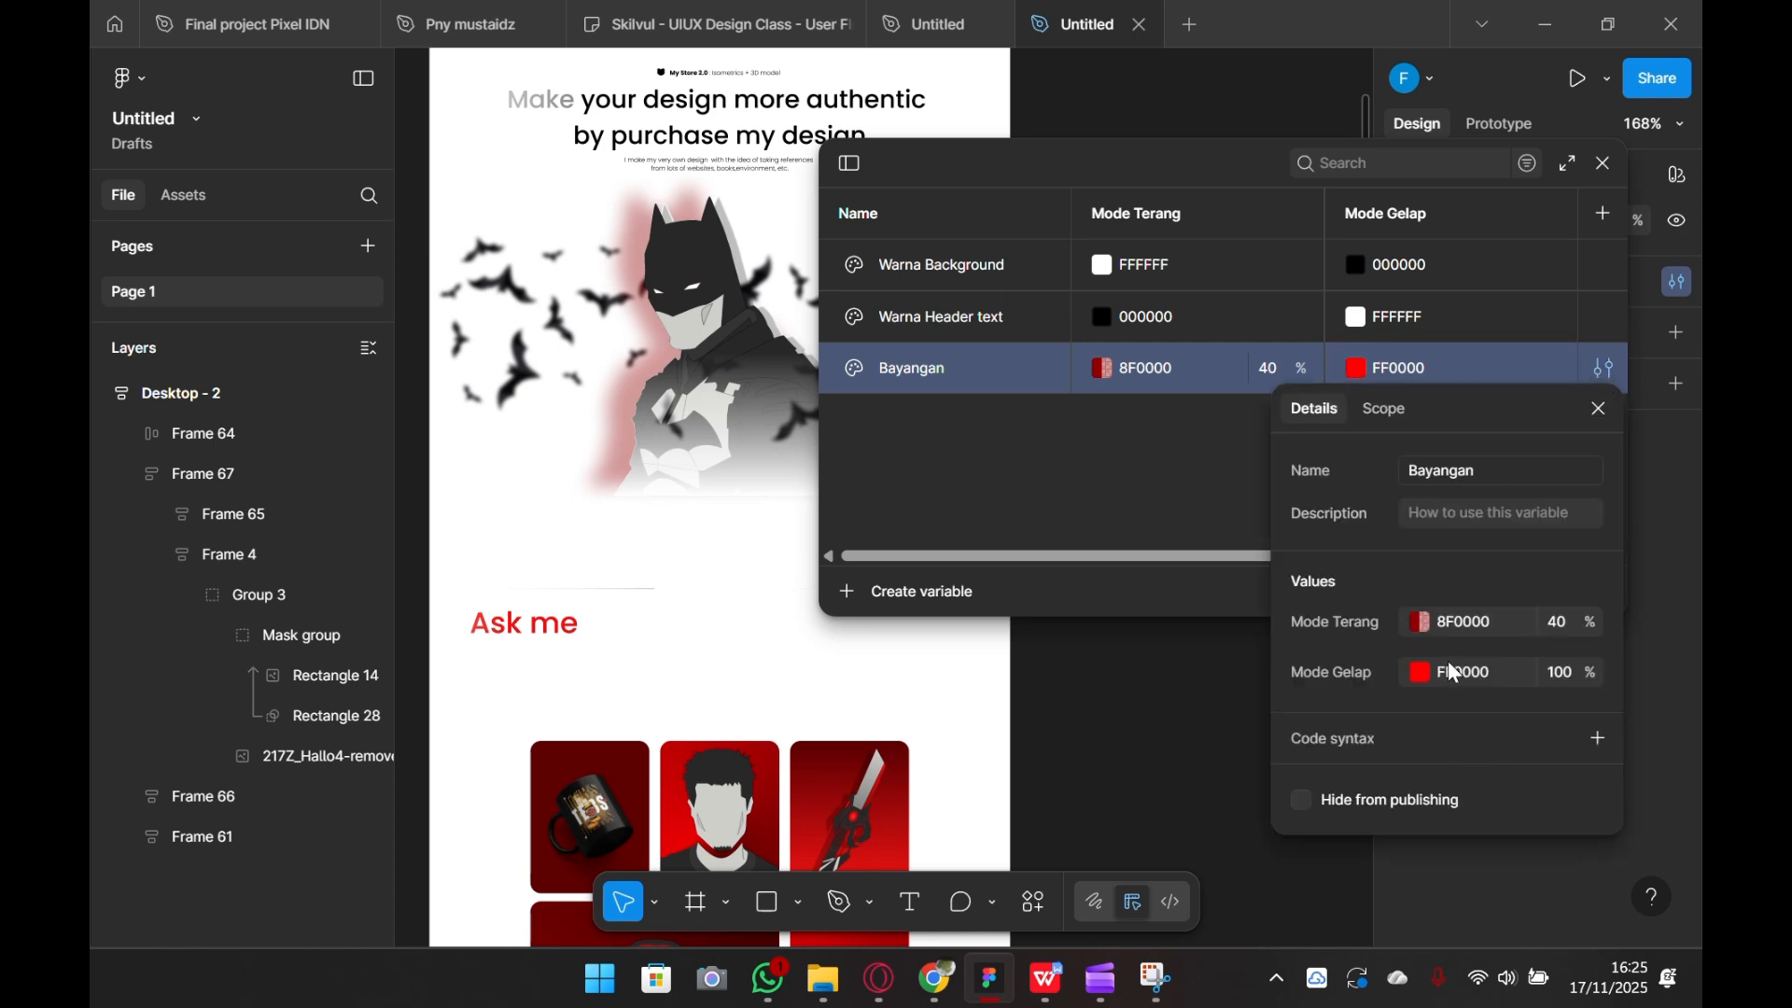
pyautogui.click(1417, 674)
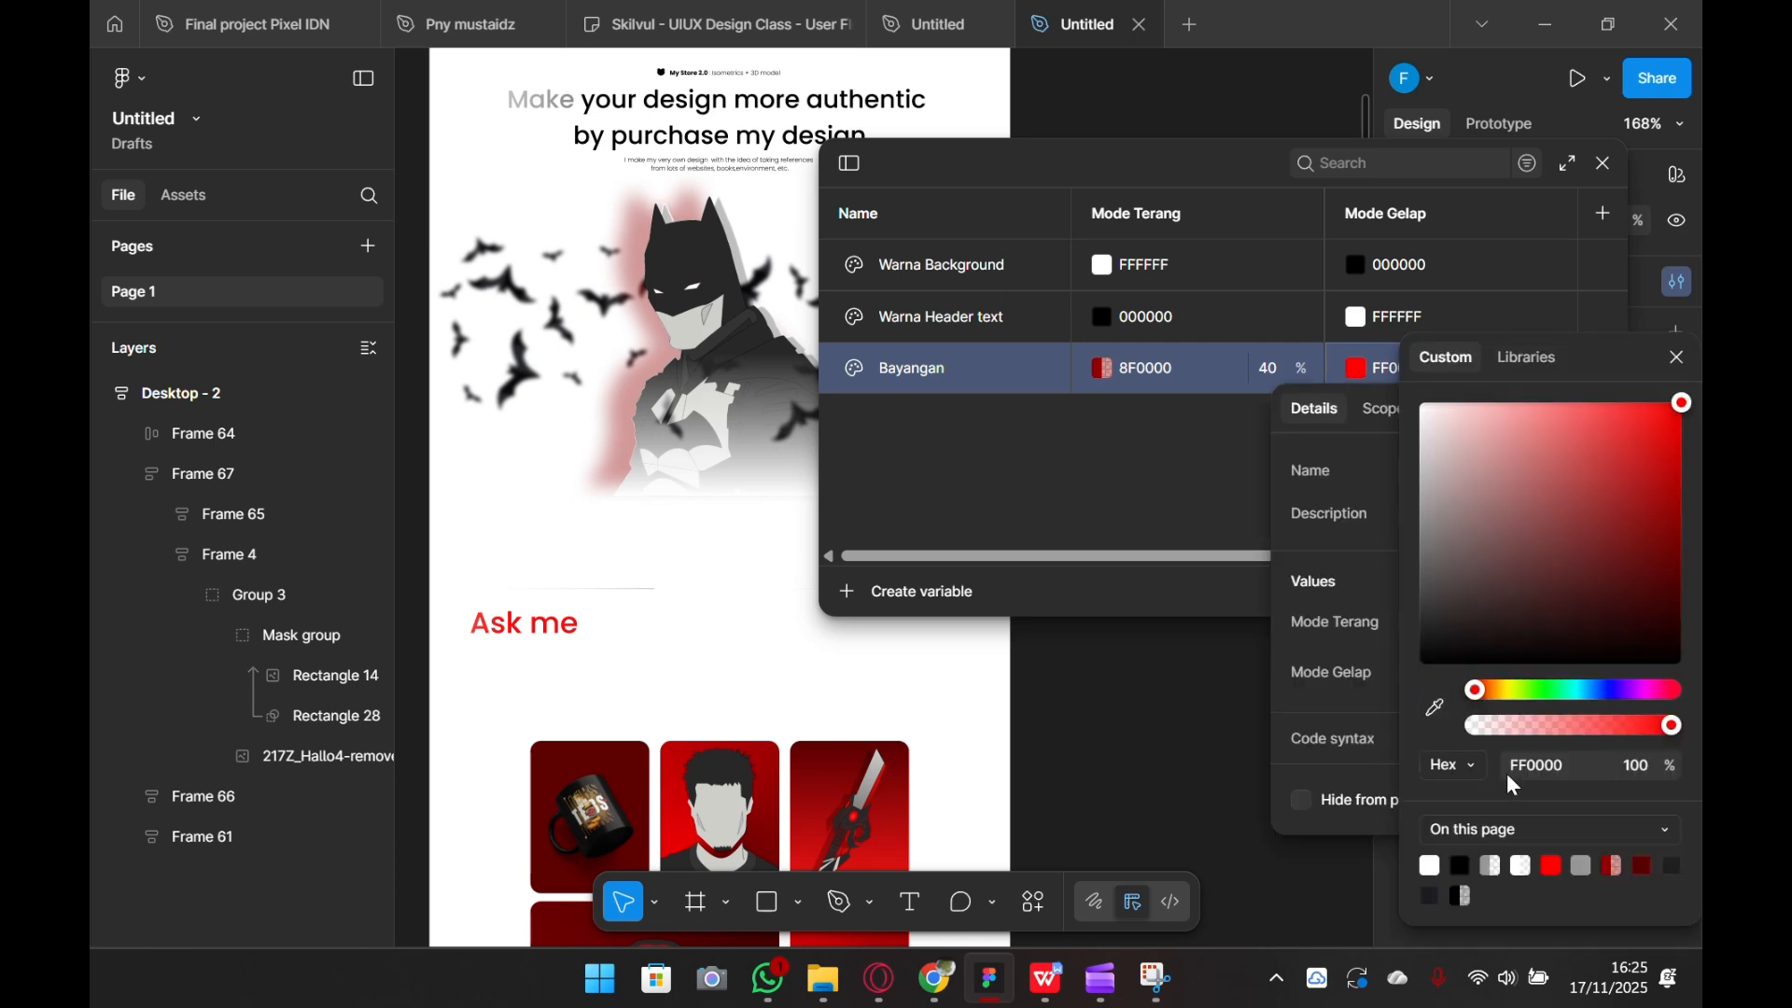
pyautogui.moveTo(1541, 728)
pyautogui.mouseDown()
pyautogui.moveTo(1522, 732)
pyautogui.moveTo(1538, 730)
pyautogui.mouseUp()
pyautogui.click(1640, 763)
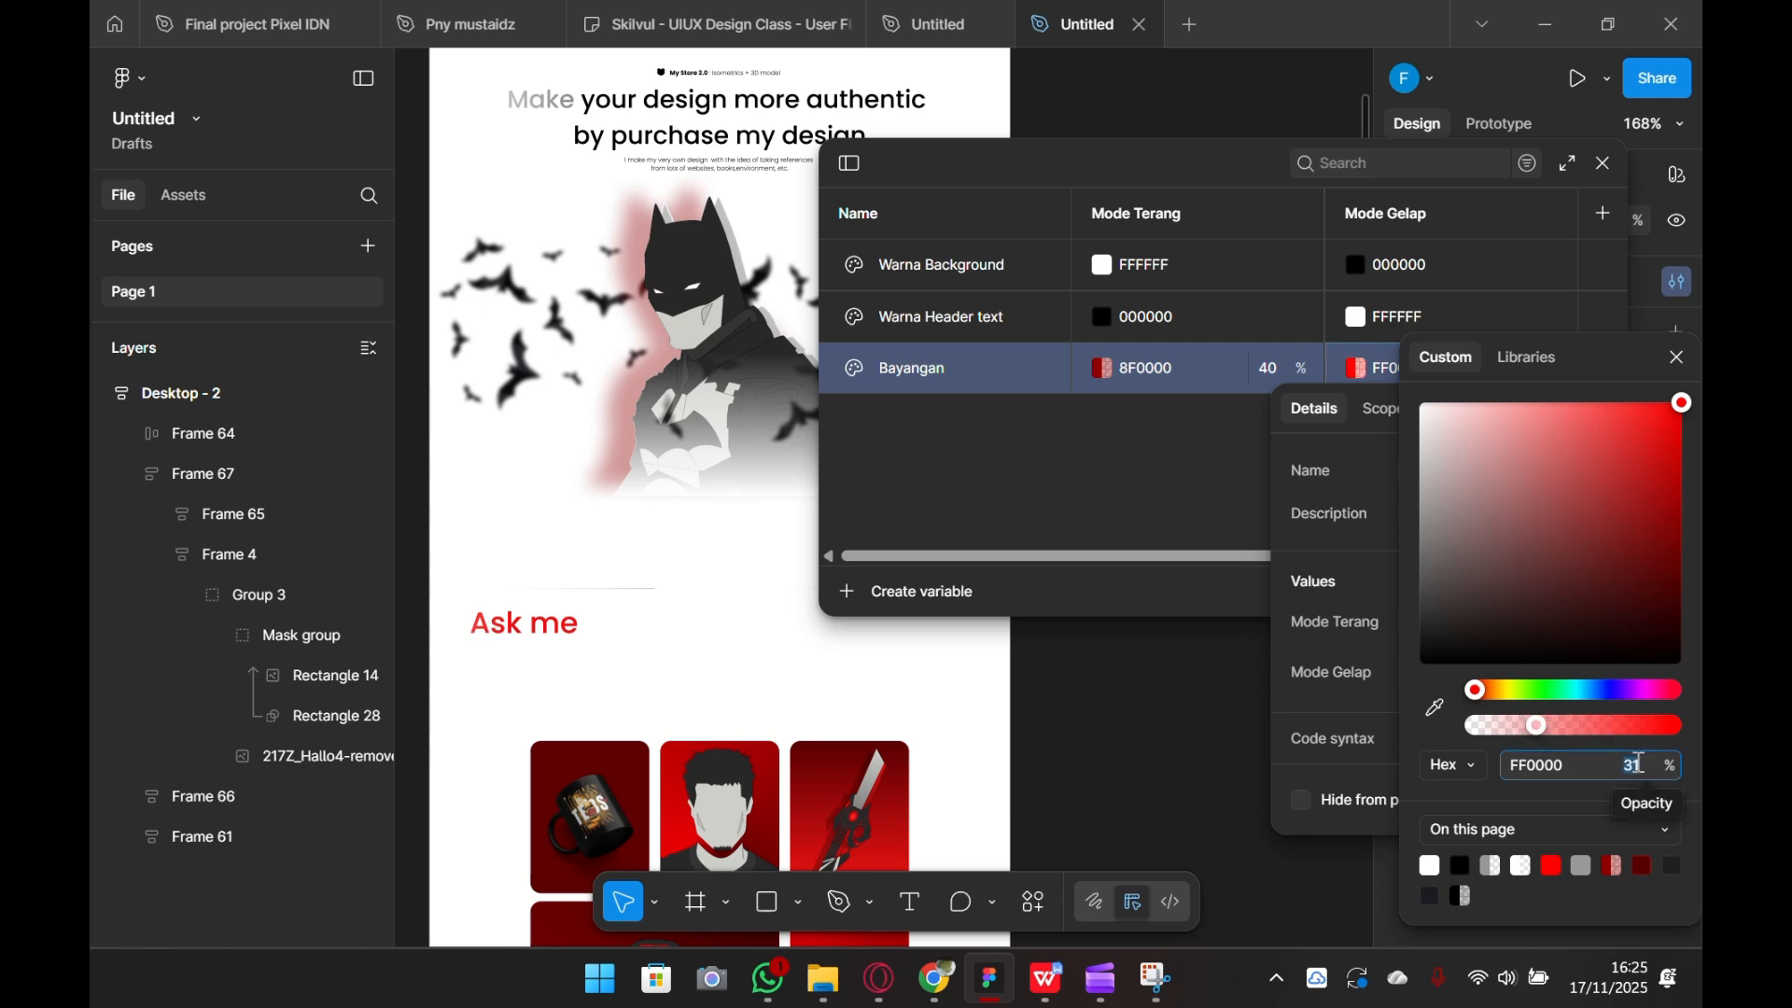
pyautogui.write('40')
pyautogui.press('Return')
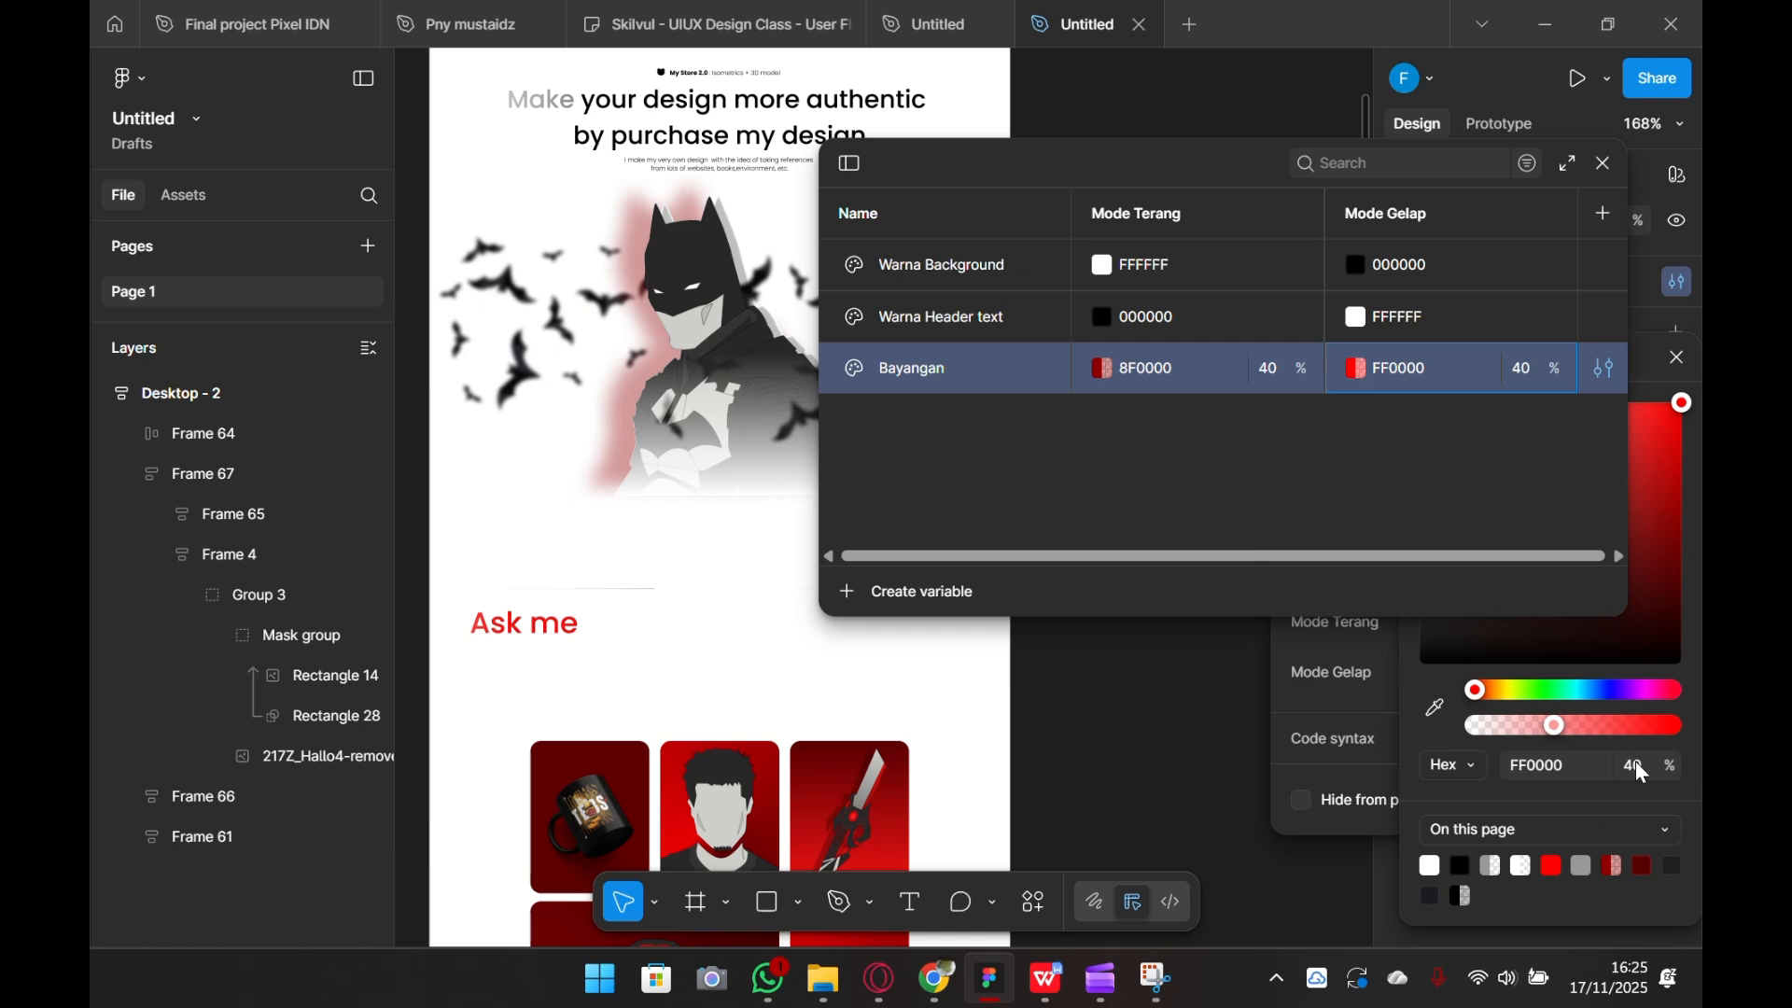
pyautogui.press('Escape')
pyautogui.click(1008, 765)
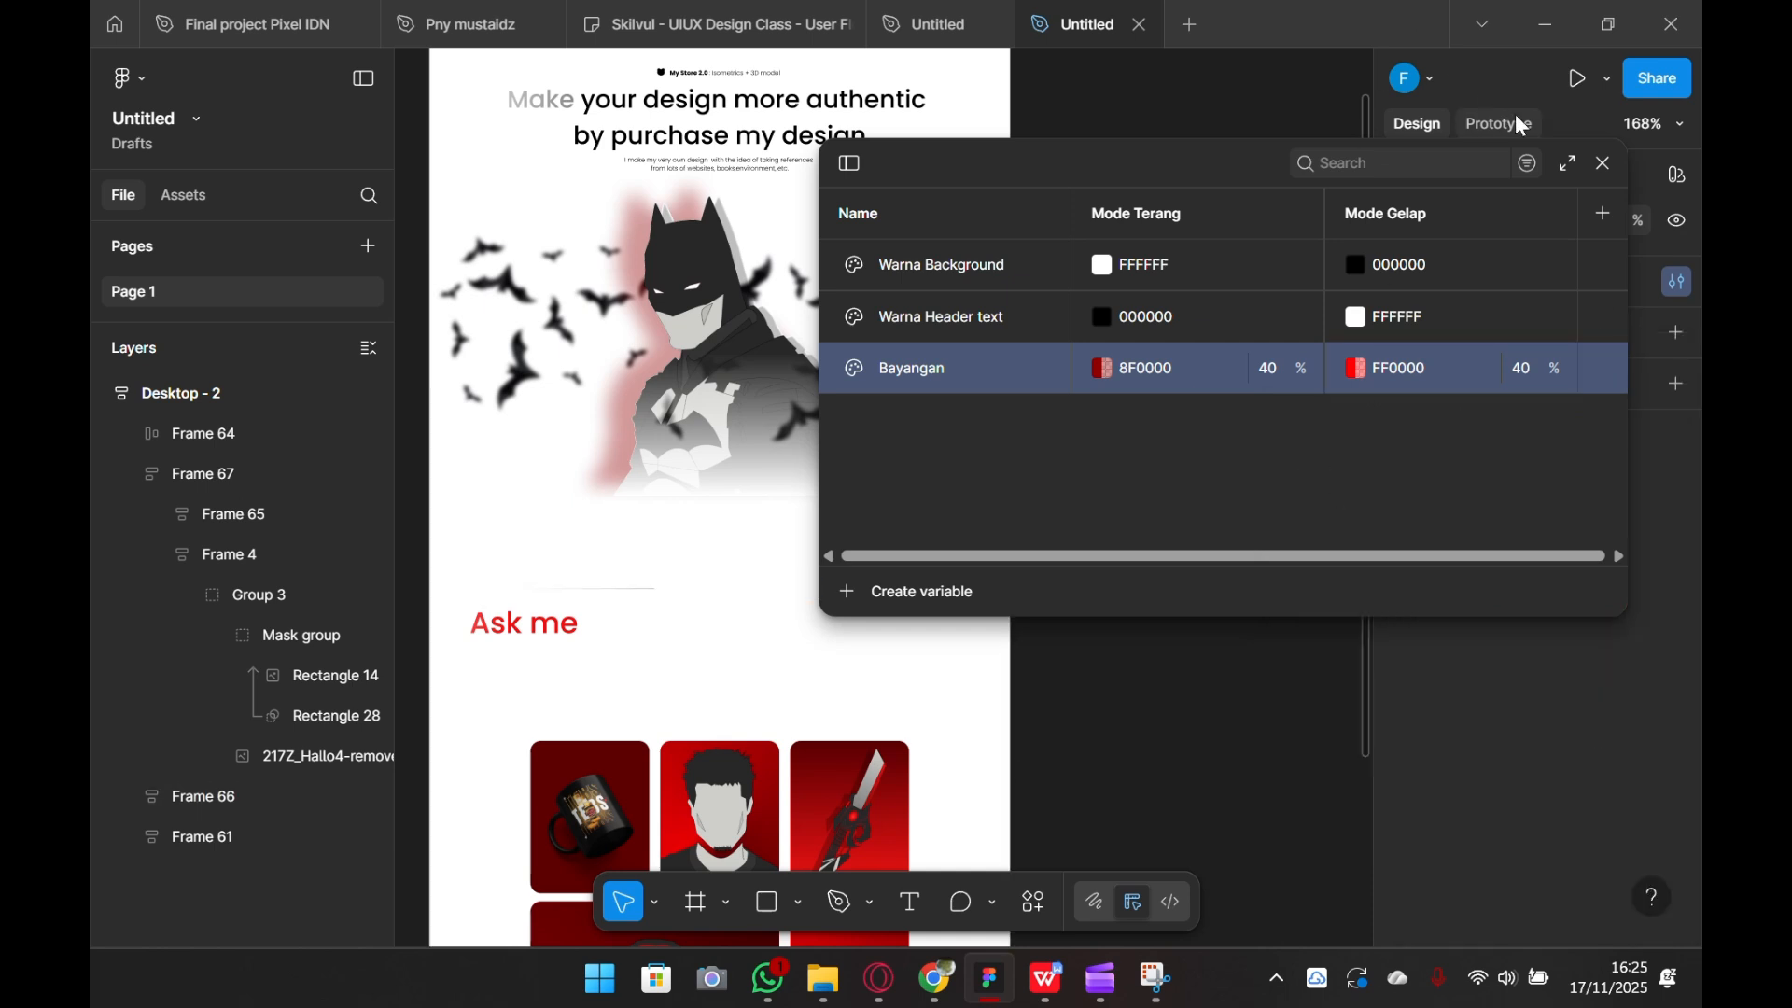
pyautogui.click(1612, 169)
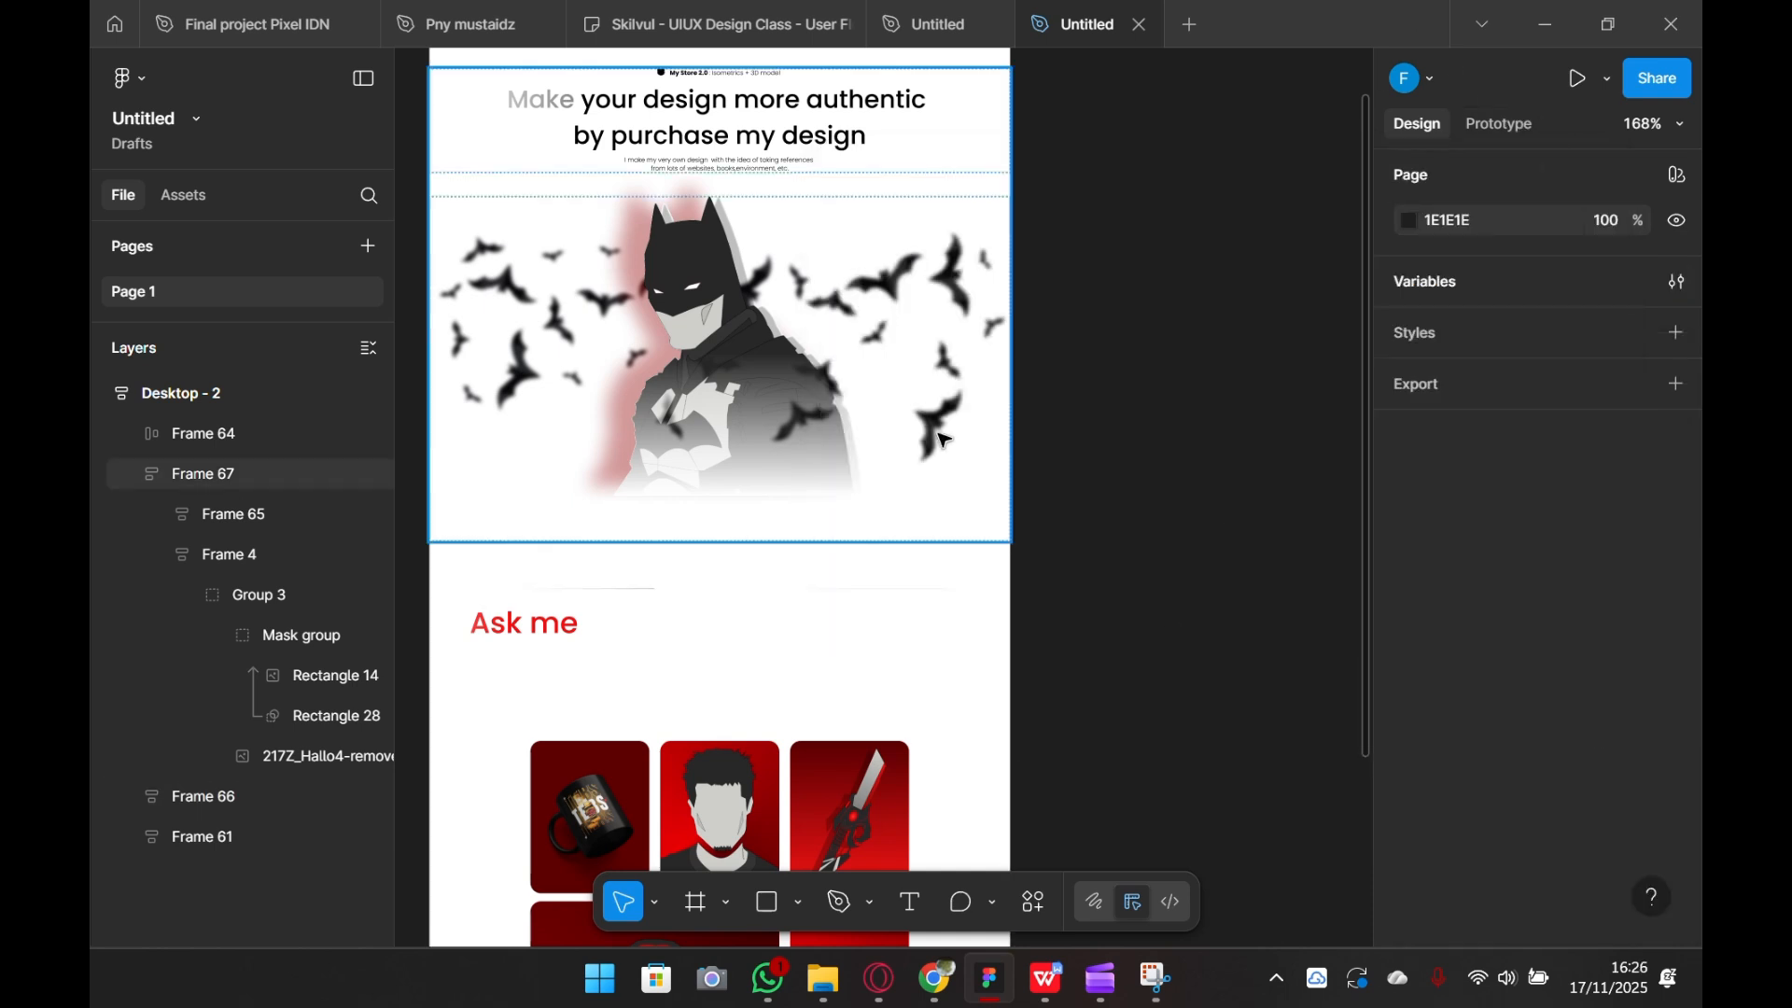
# - Assign the Warna Header text variable to the white FFFFFF color of the navigation bar, Frame 64
pyautogui.scroll(3, 1151, 509)
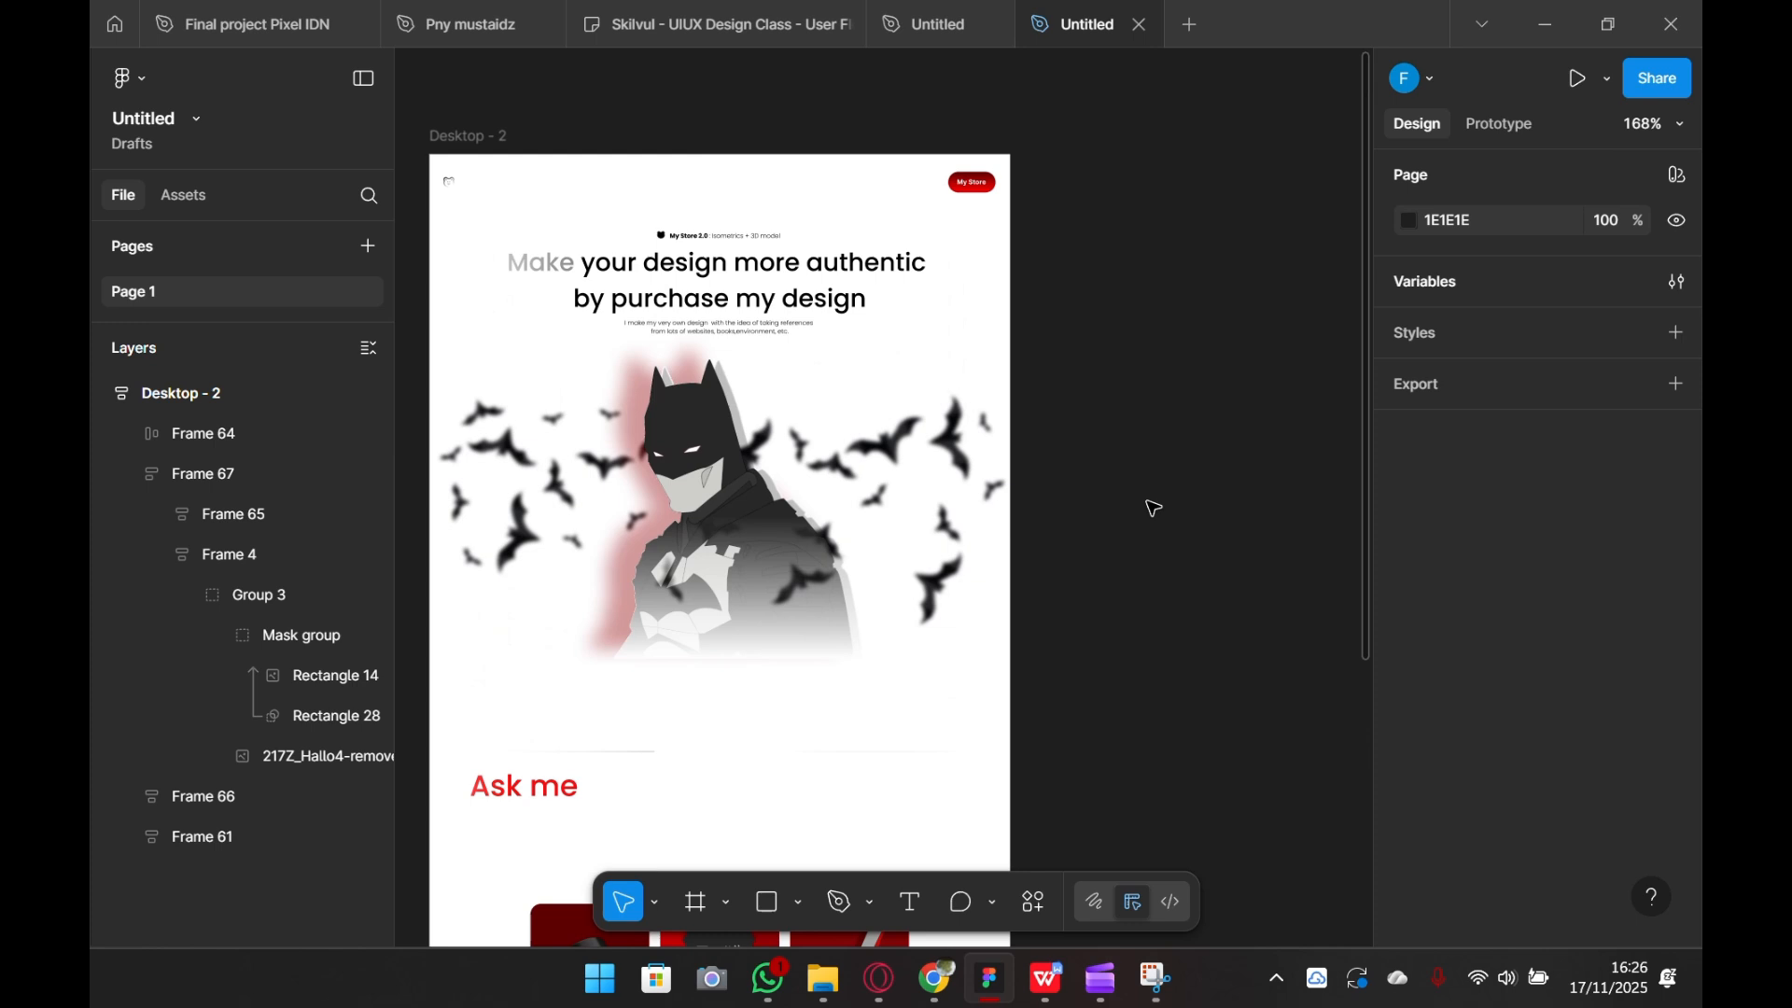
pyautogui.click(663, 190)
pyautogui.doubleClick(669, 186)
pyautogui.click(1158, 440)
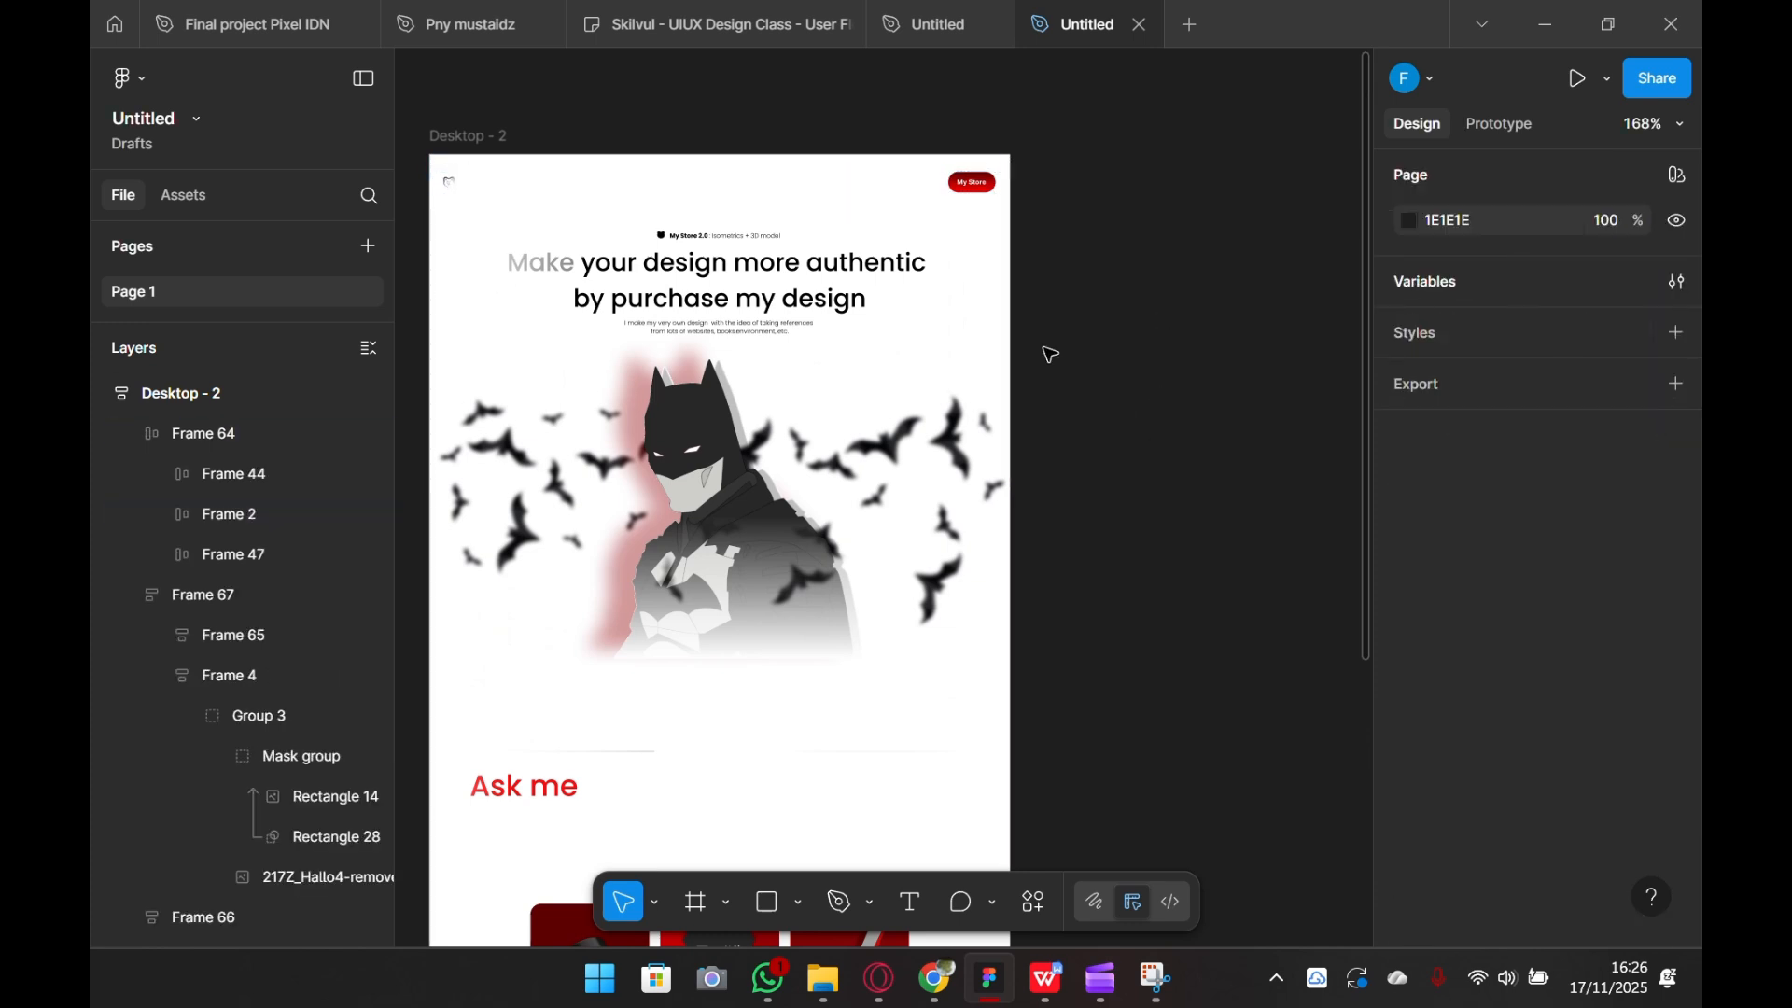
pyautogui.doubleClick(755, 186)
pyautogui.press('Escape')
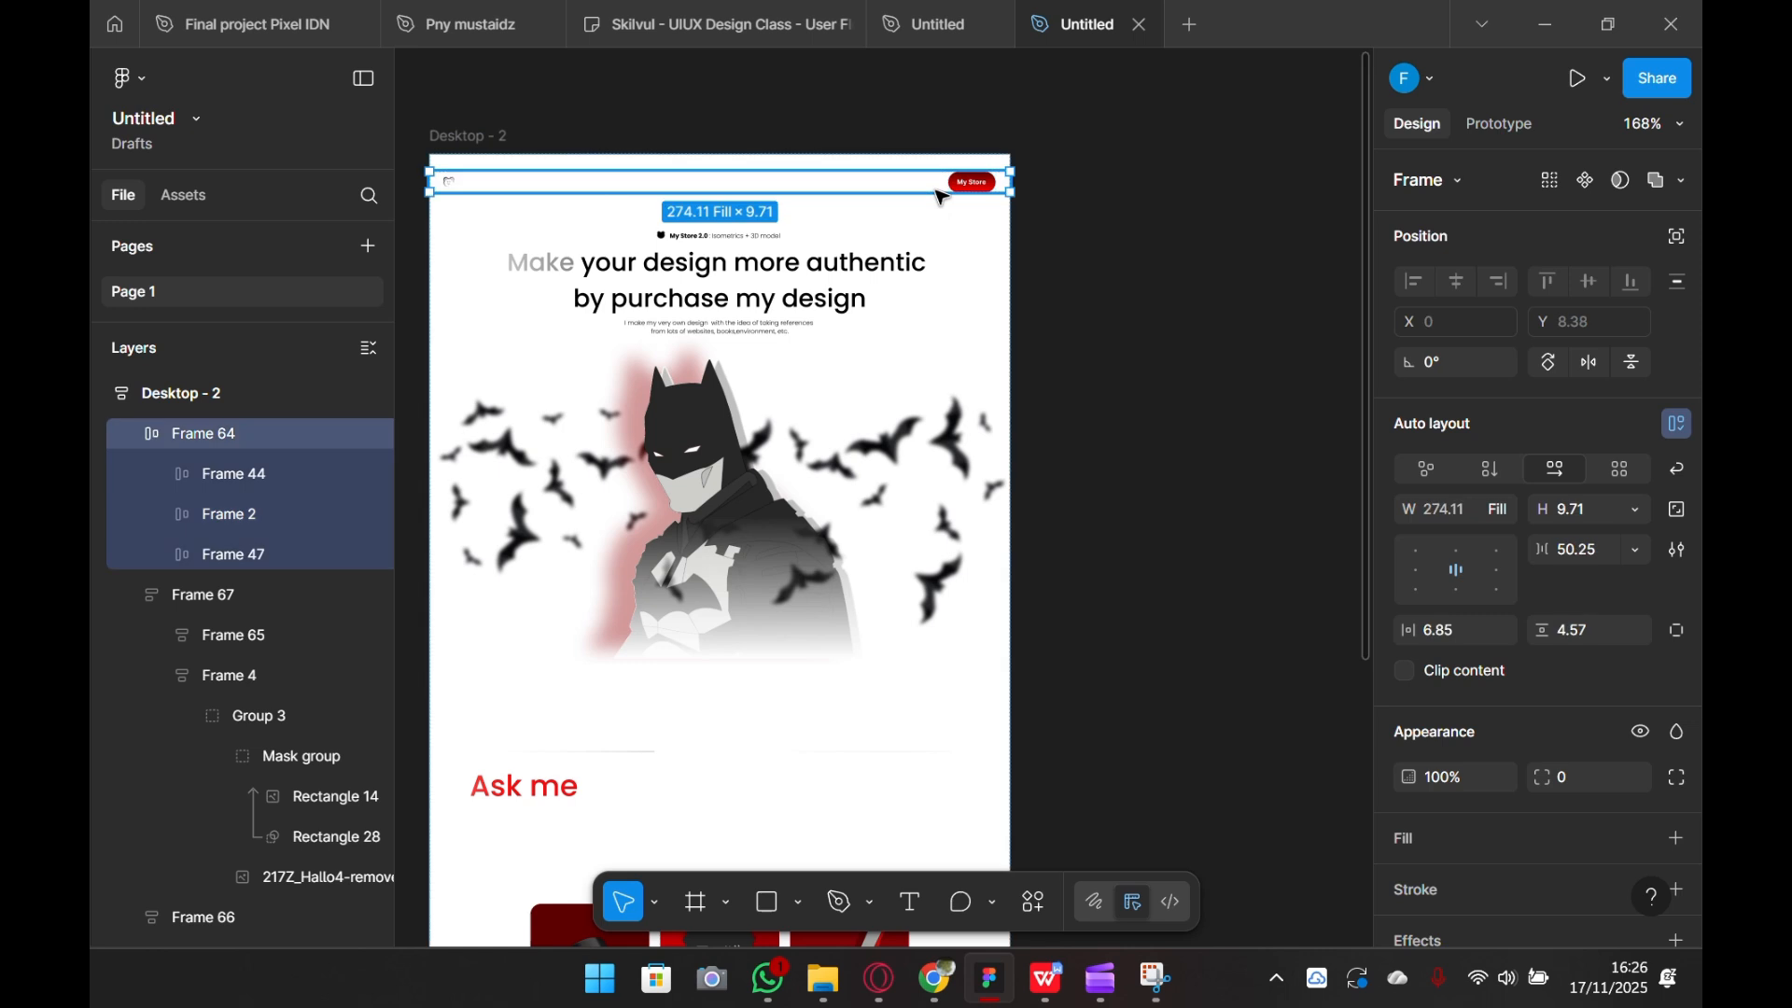
pyautogui.scroll(-4, 1510, 546)
pyautogui.click(1413, 663)
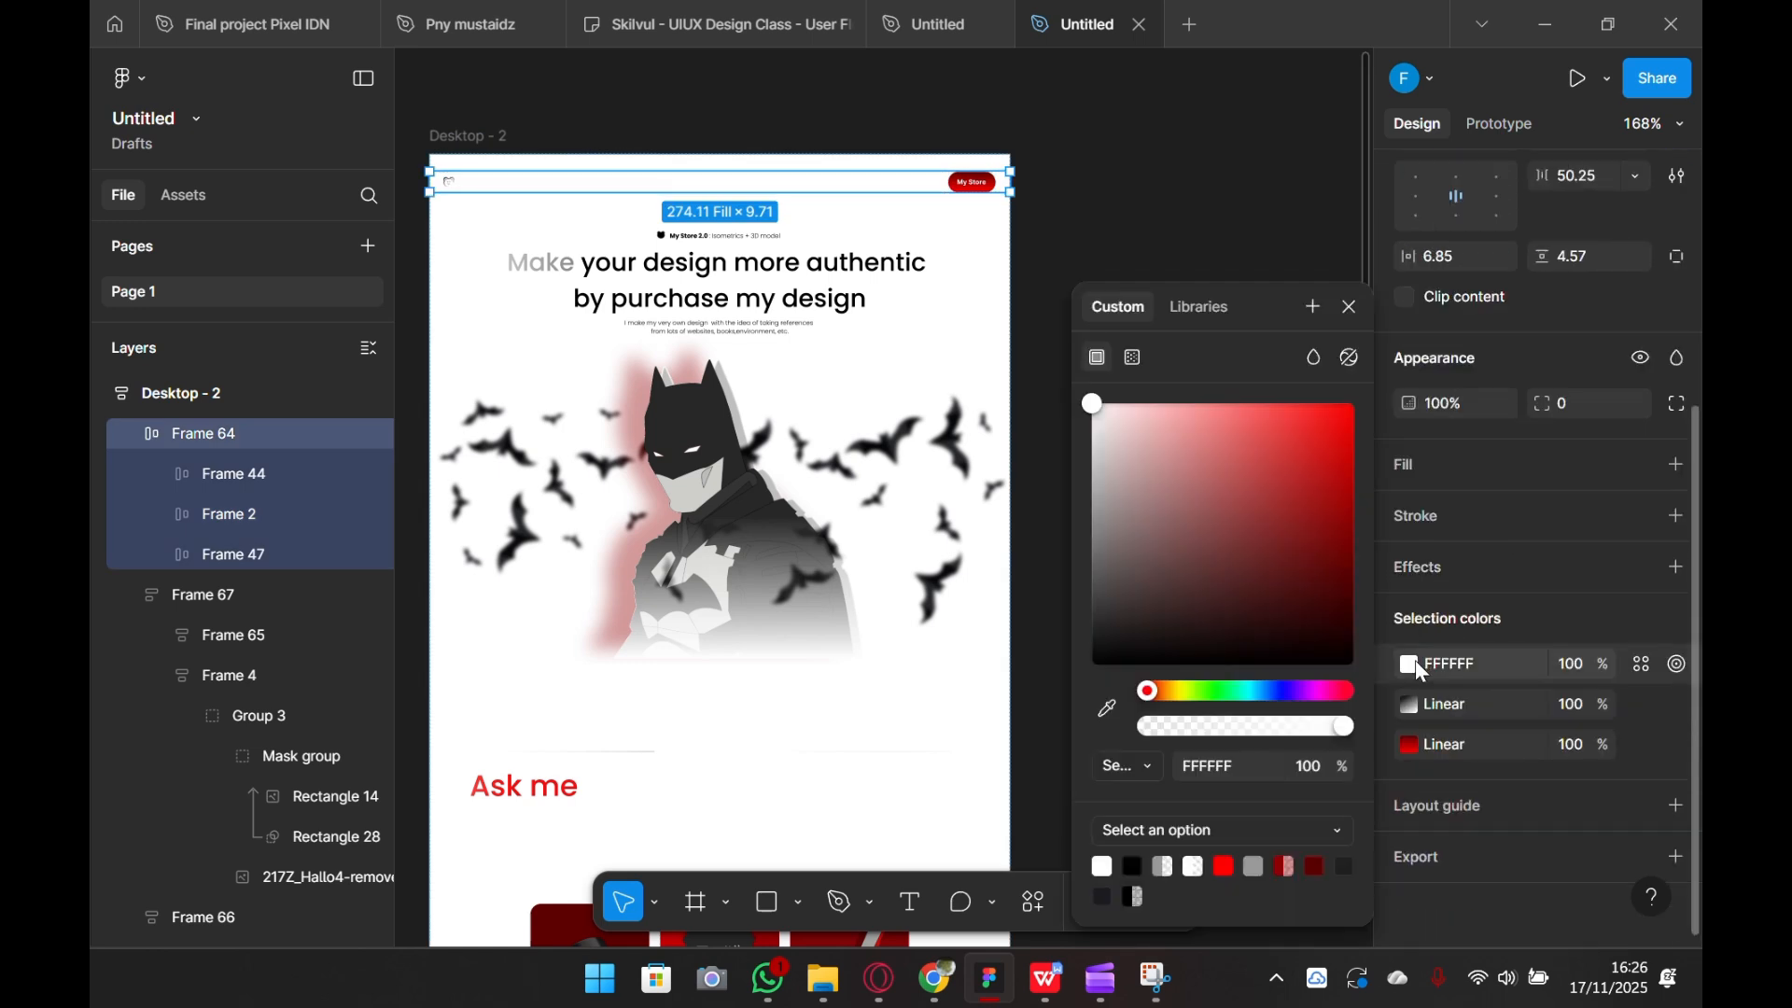
pyautogui.click(1201, 307)
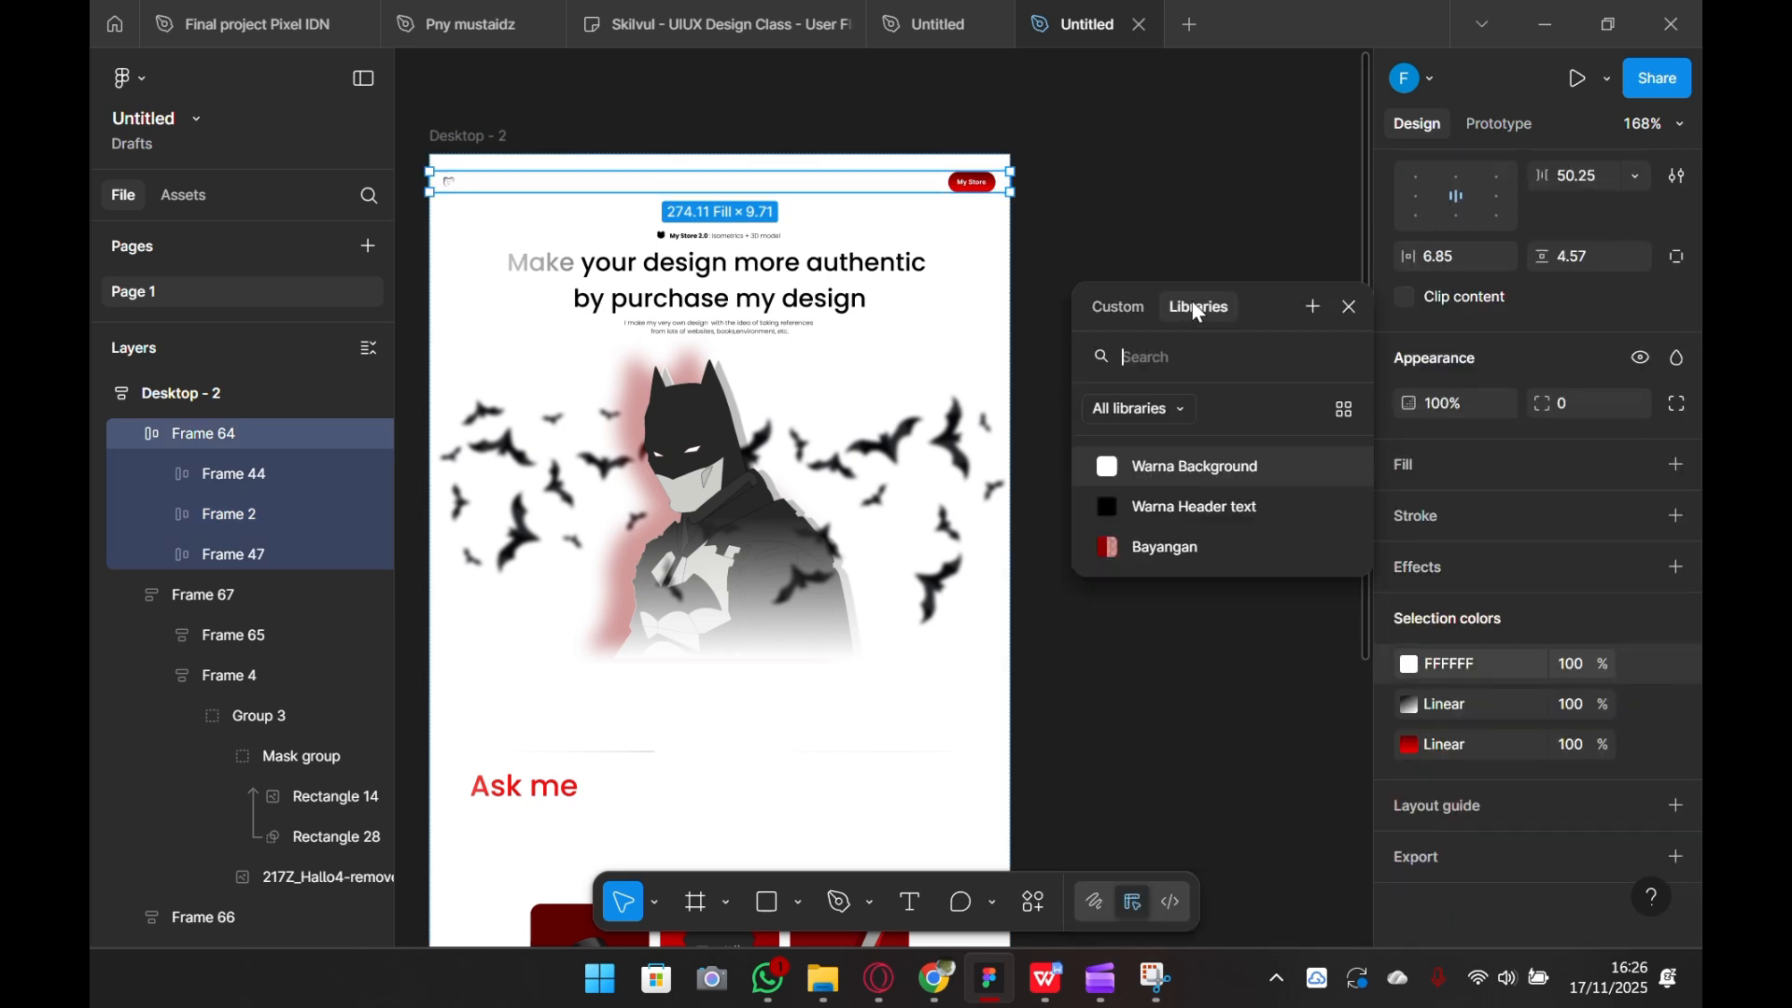
pyautogui.click(1213, 509)
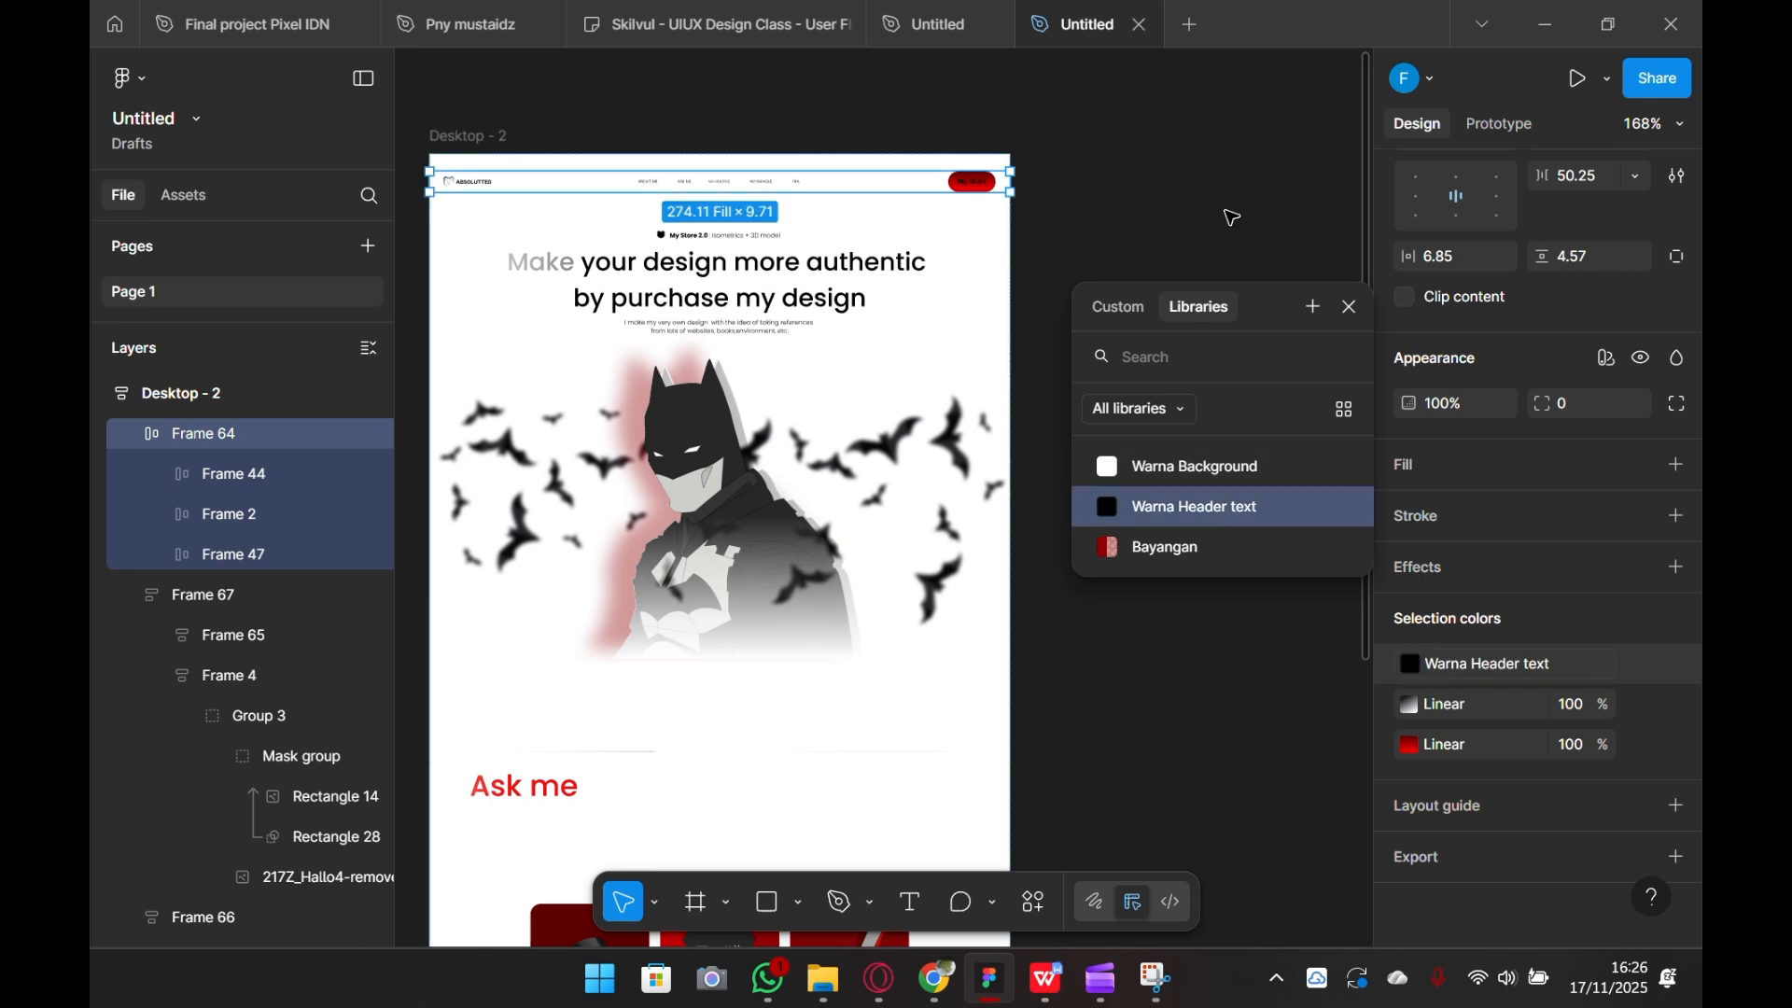
pyautogui.click(1351, 307)
# - Replace the variable fill of the My Store button text with a plain white FFFFFF fill
pyautogui.scroll(4, 1094, 331)
pyautogui.scroll(-1, 1091, 332)
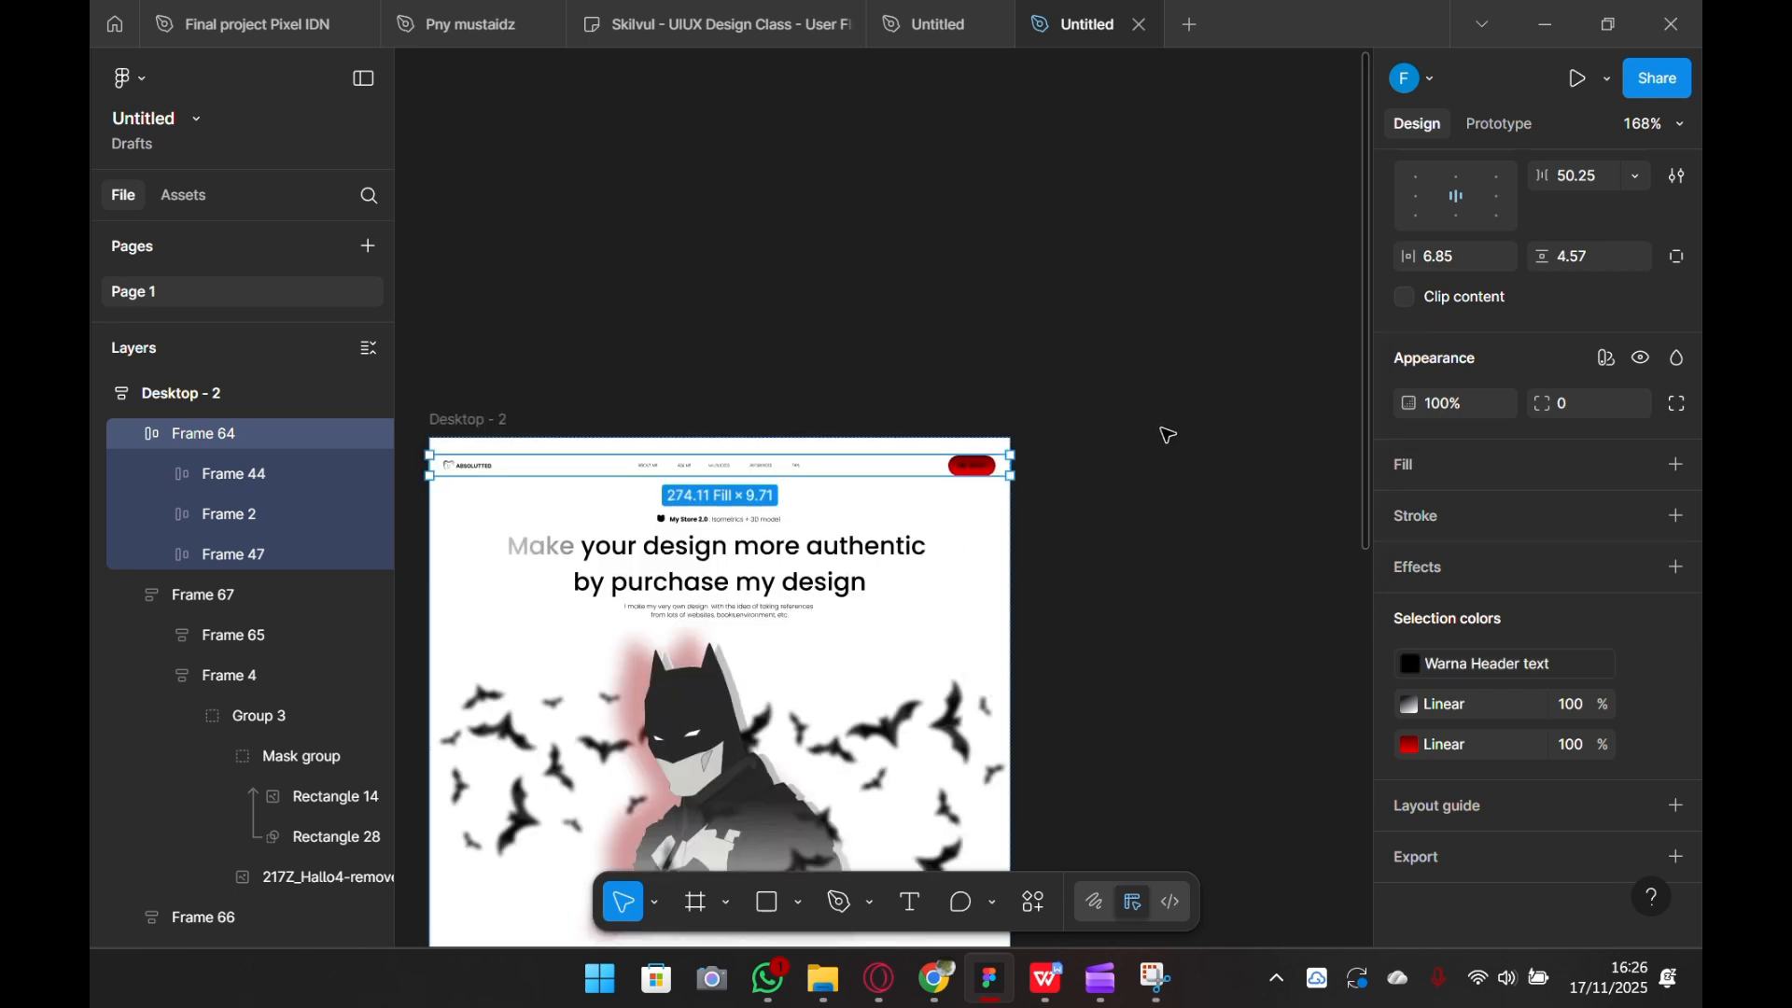
pyautogui.scroll(4, 1168, 432)
pyautogui.moveTo(1085, 412); pyautogui.dragTo(1260, 528)
pyautogui.click(941, 598)
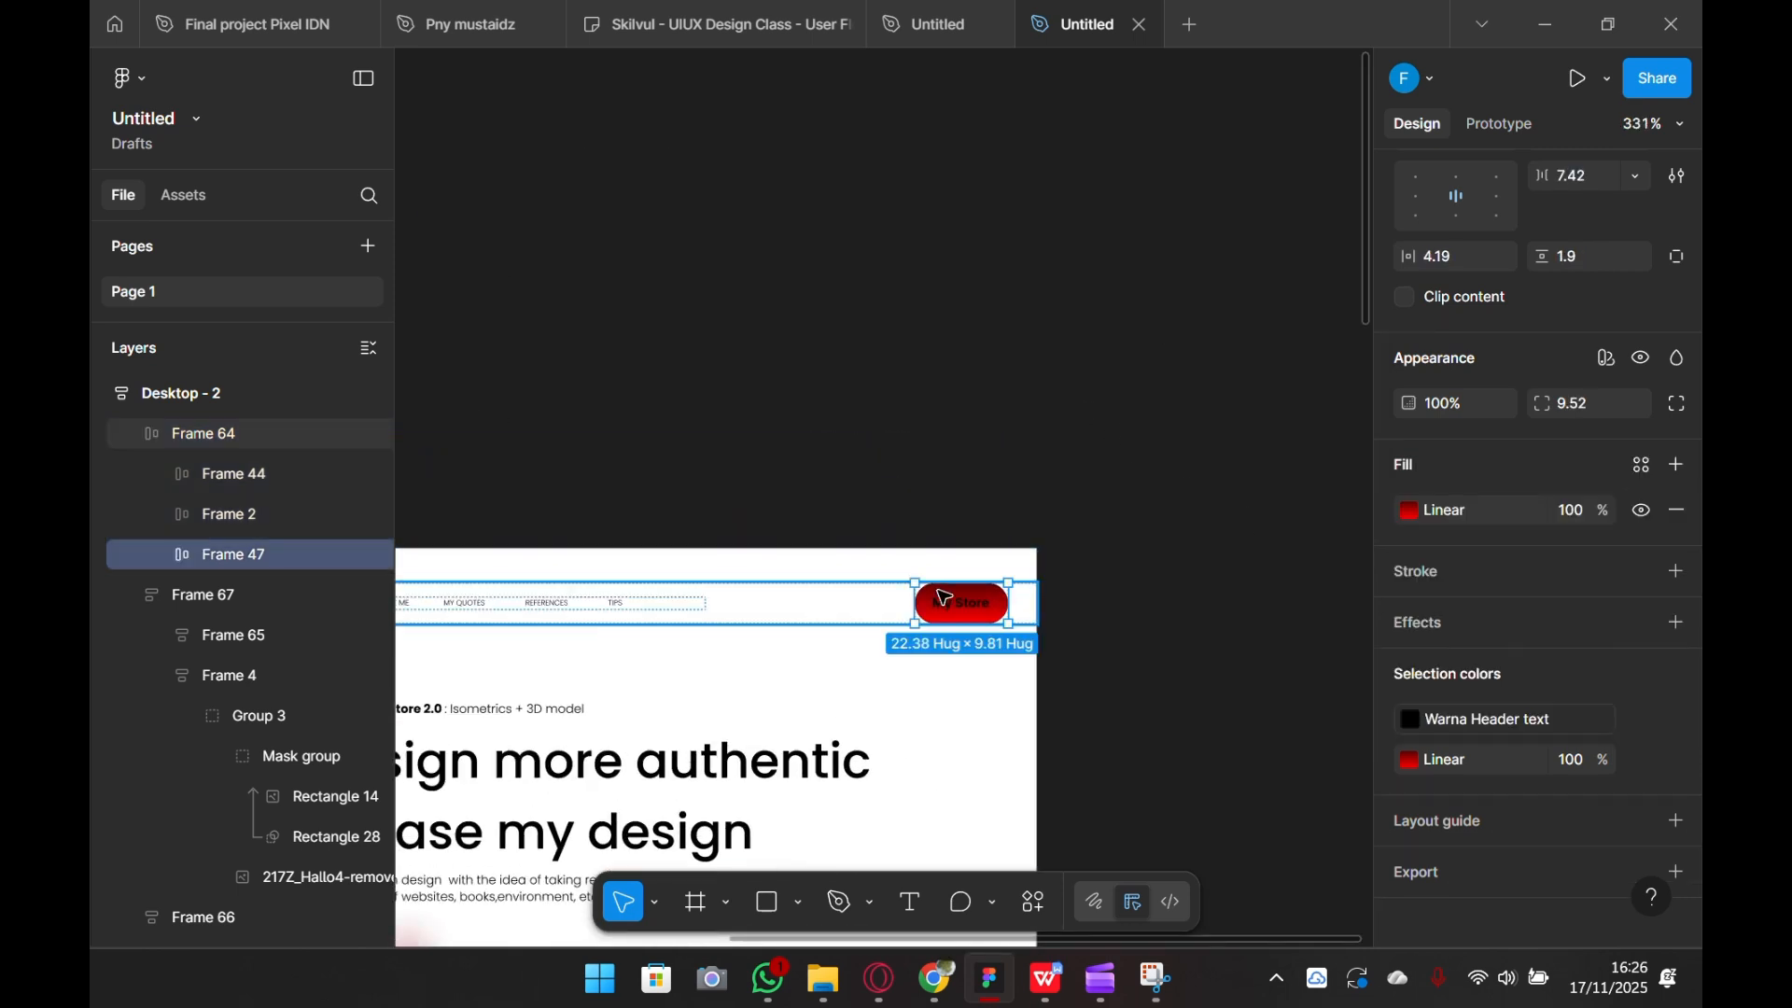
pyautogui.click(941, 599)
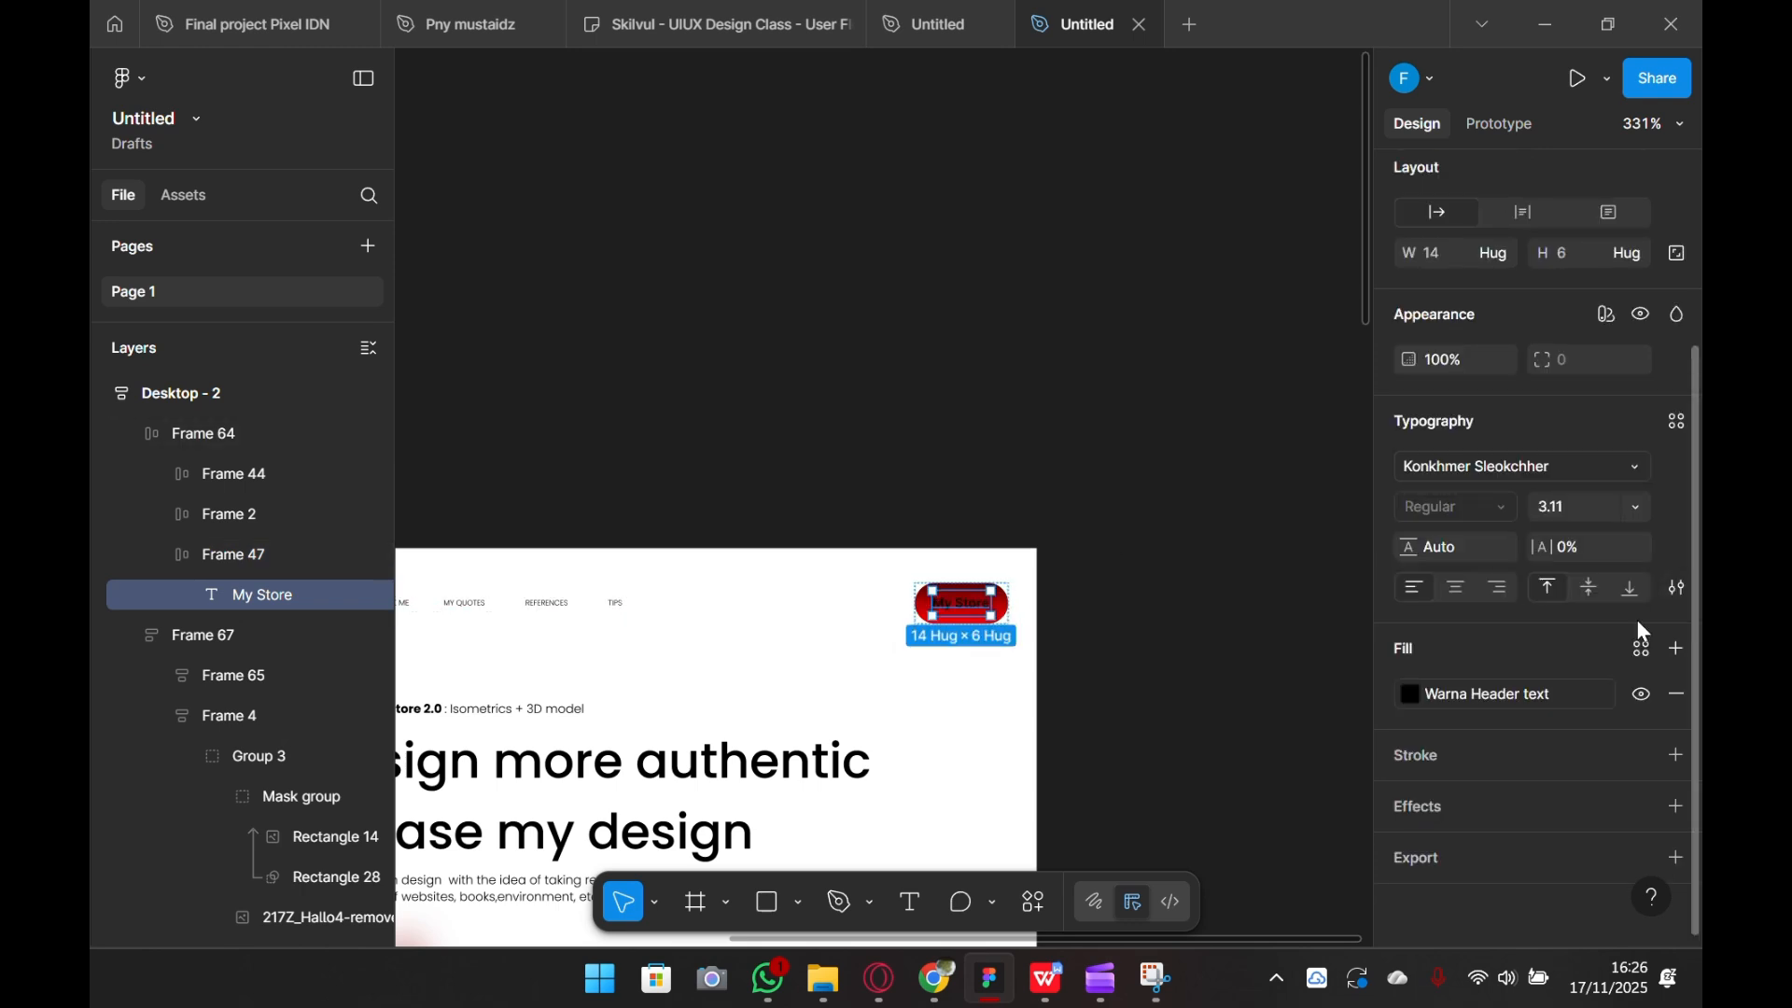
pyautogui.click(1677, 702)
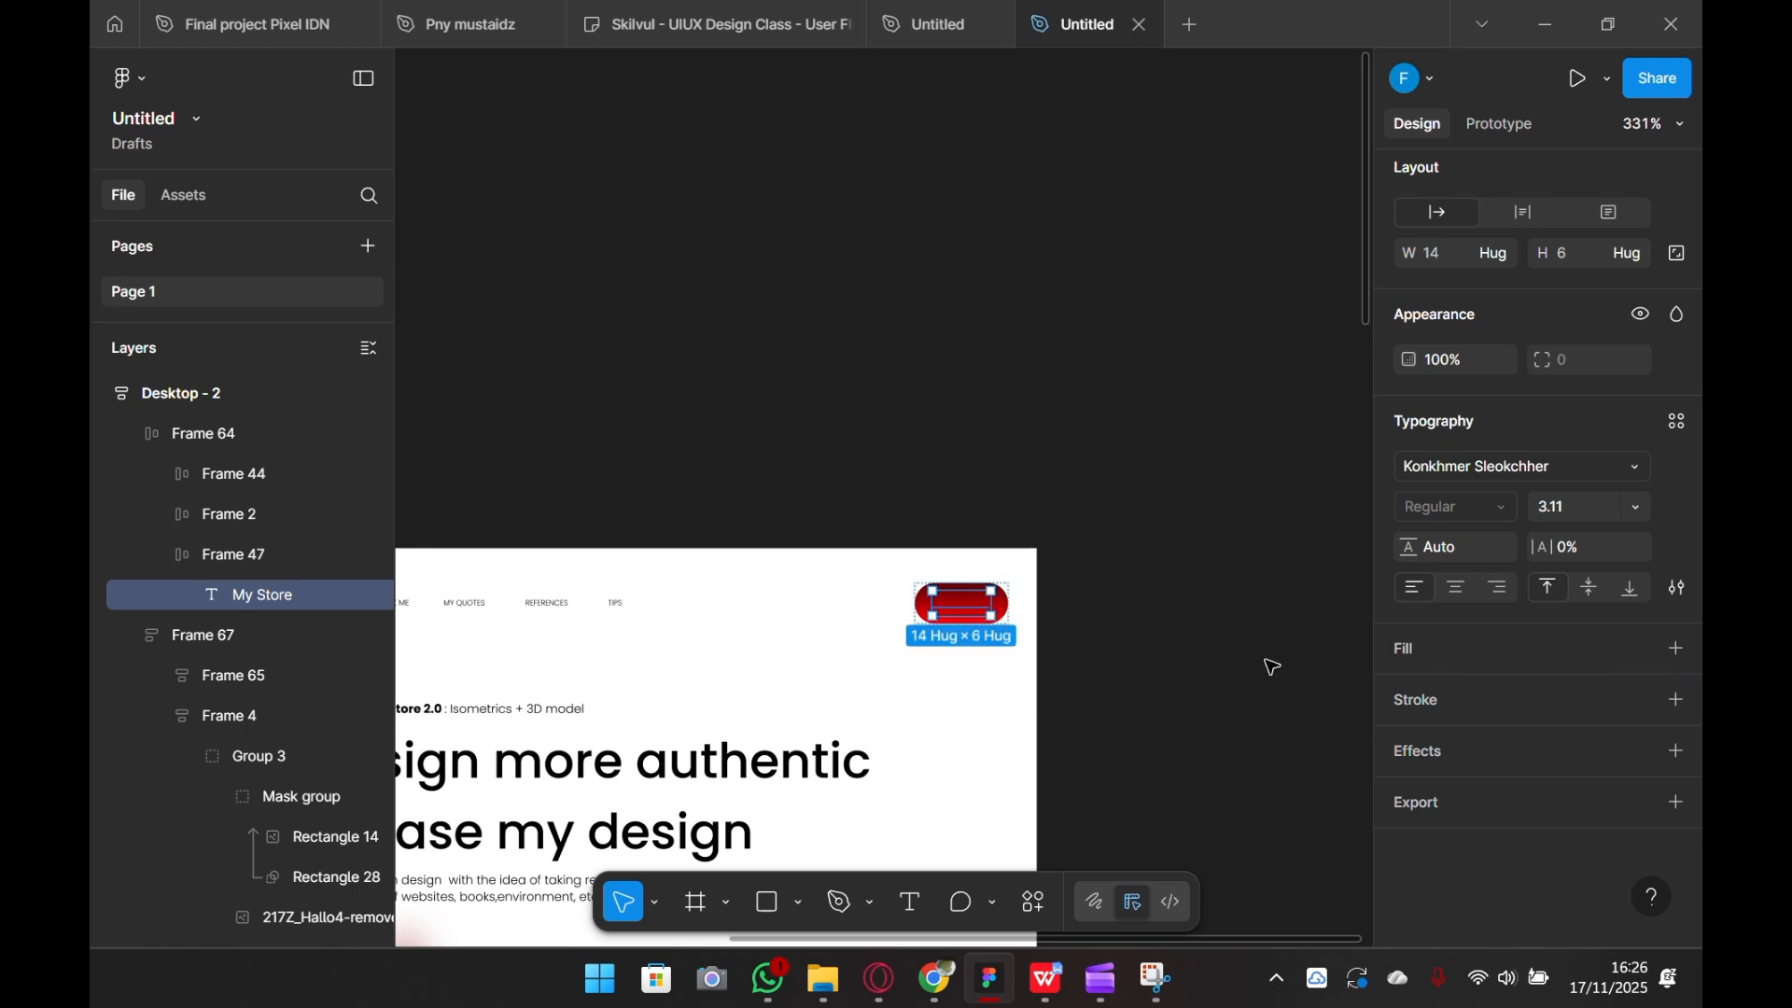
pyautogui.click(1676, 651)
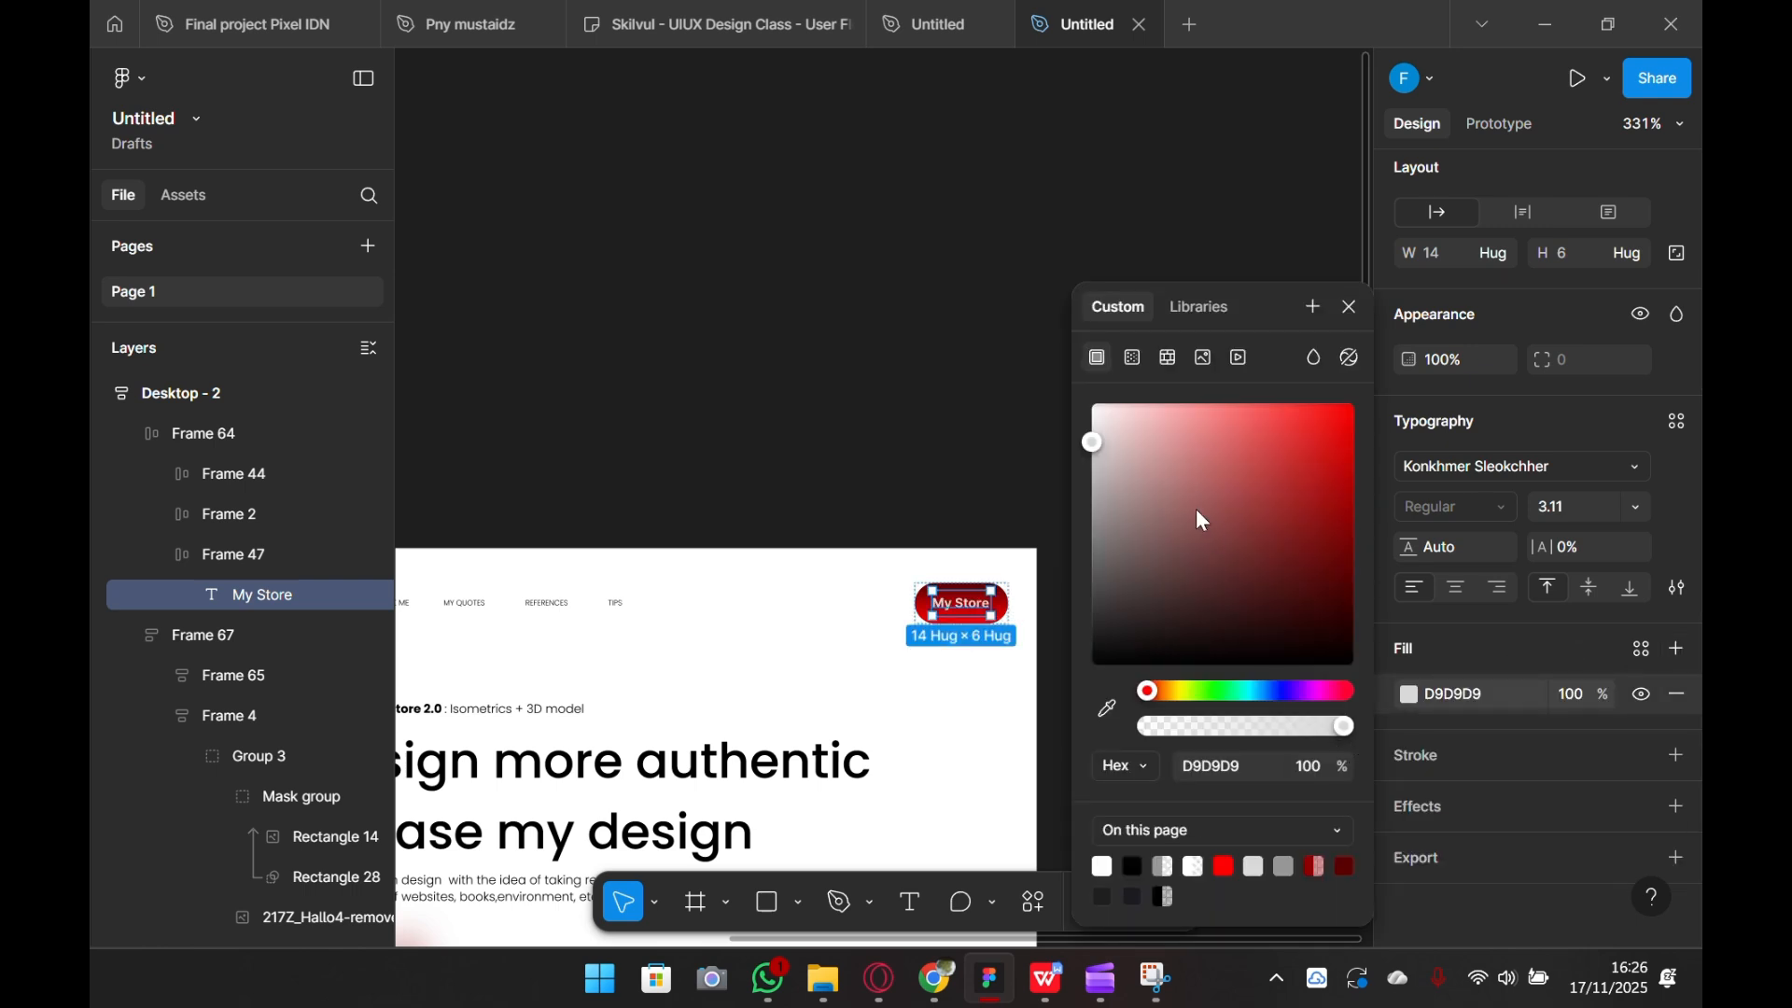
pyautogui.moveTo(1097, 446); pyautogui.dragTo(1023, 326)
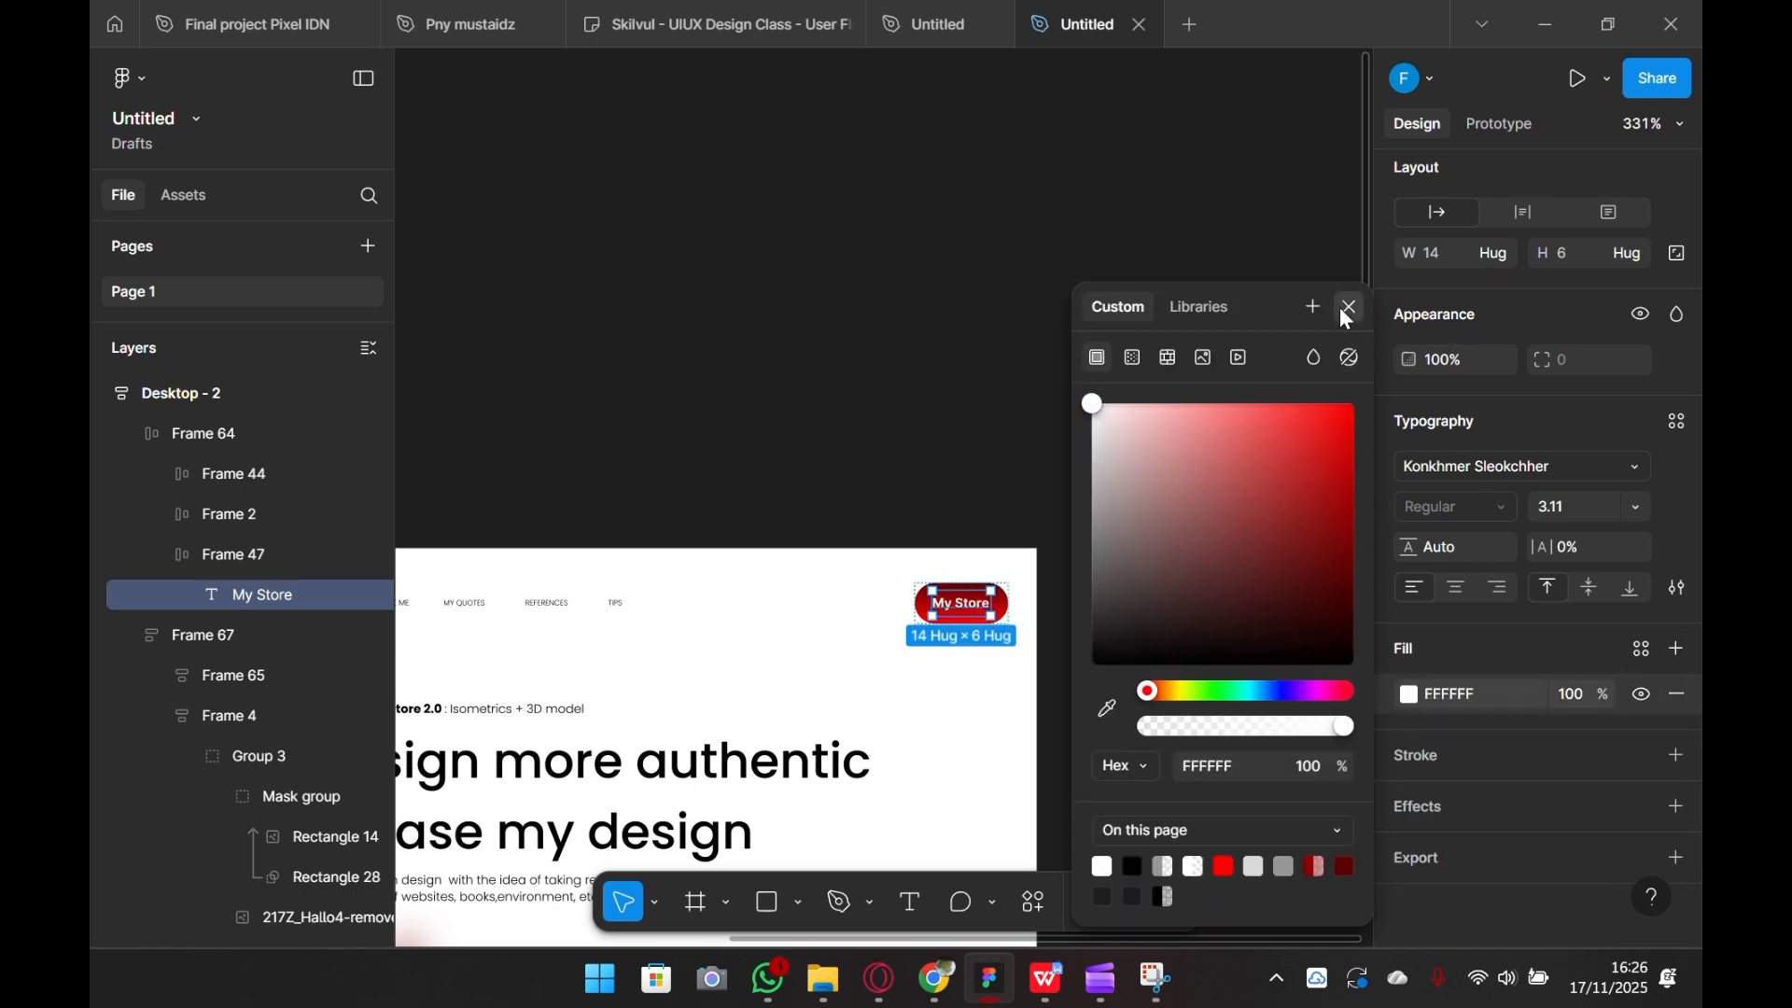
pyautogui.click(1351, 307)
# - Assign the Warna Header text variable to the right divider line's gradient color in Frame 50, above the Ask me heading
pyautogui.scroll(-3, 1130, 389)
pyautogui.moveTo(1242, 678); pyautogui.dragTo(1196, 420)
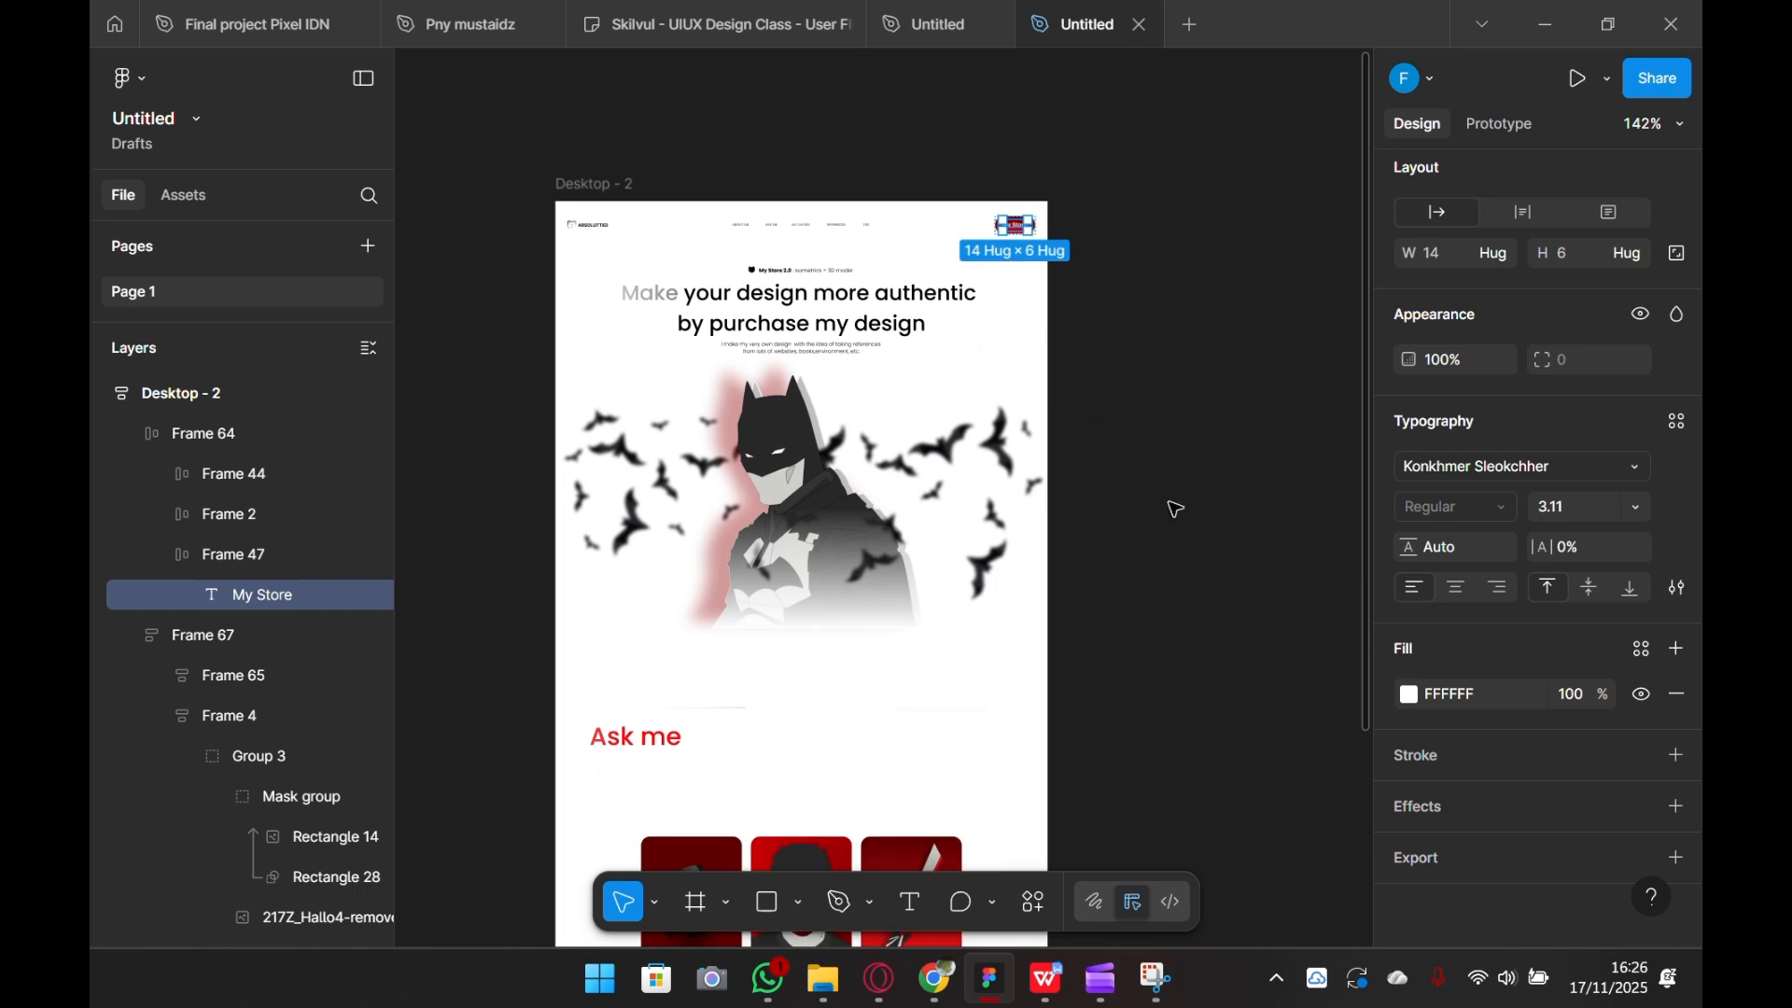
pyautogui.scroll(2, 1229, 723)
pyautogui.scroll(-3, 1229, 723)
pyautogui.scroll(-2, 1220, 588)
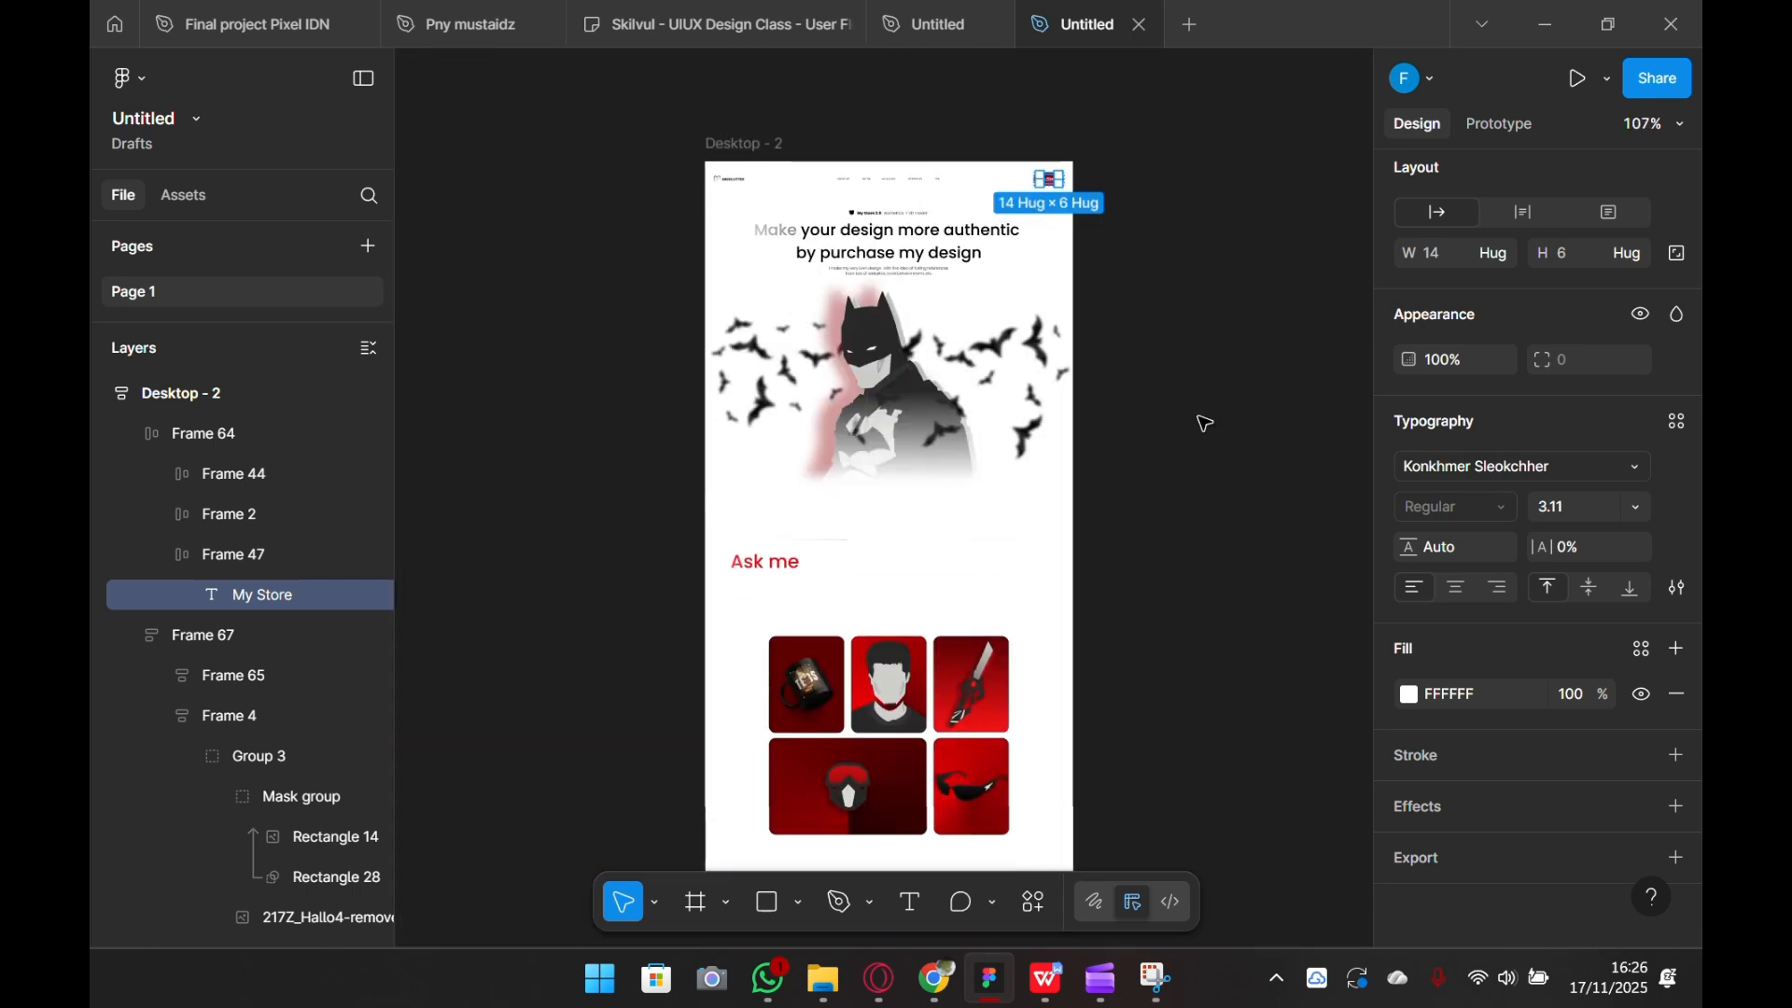
pyautogui.click(870, 551)
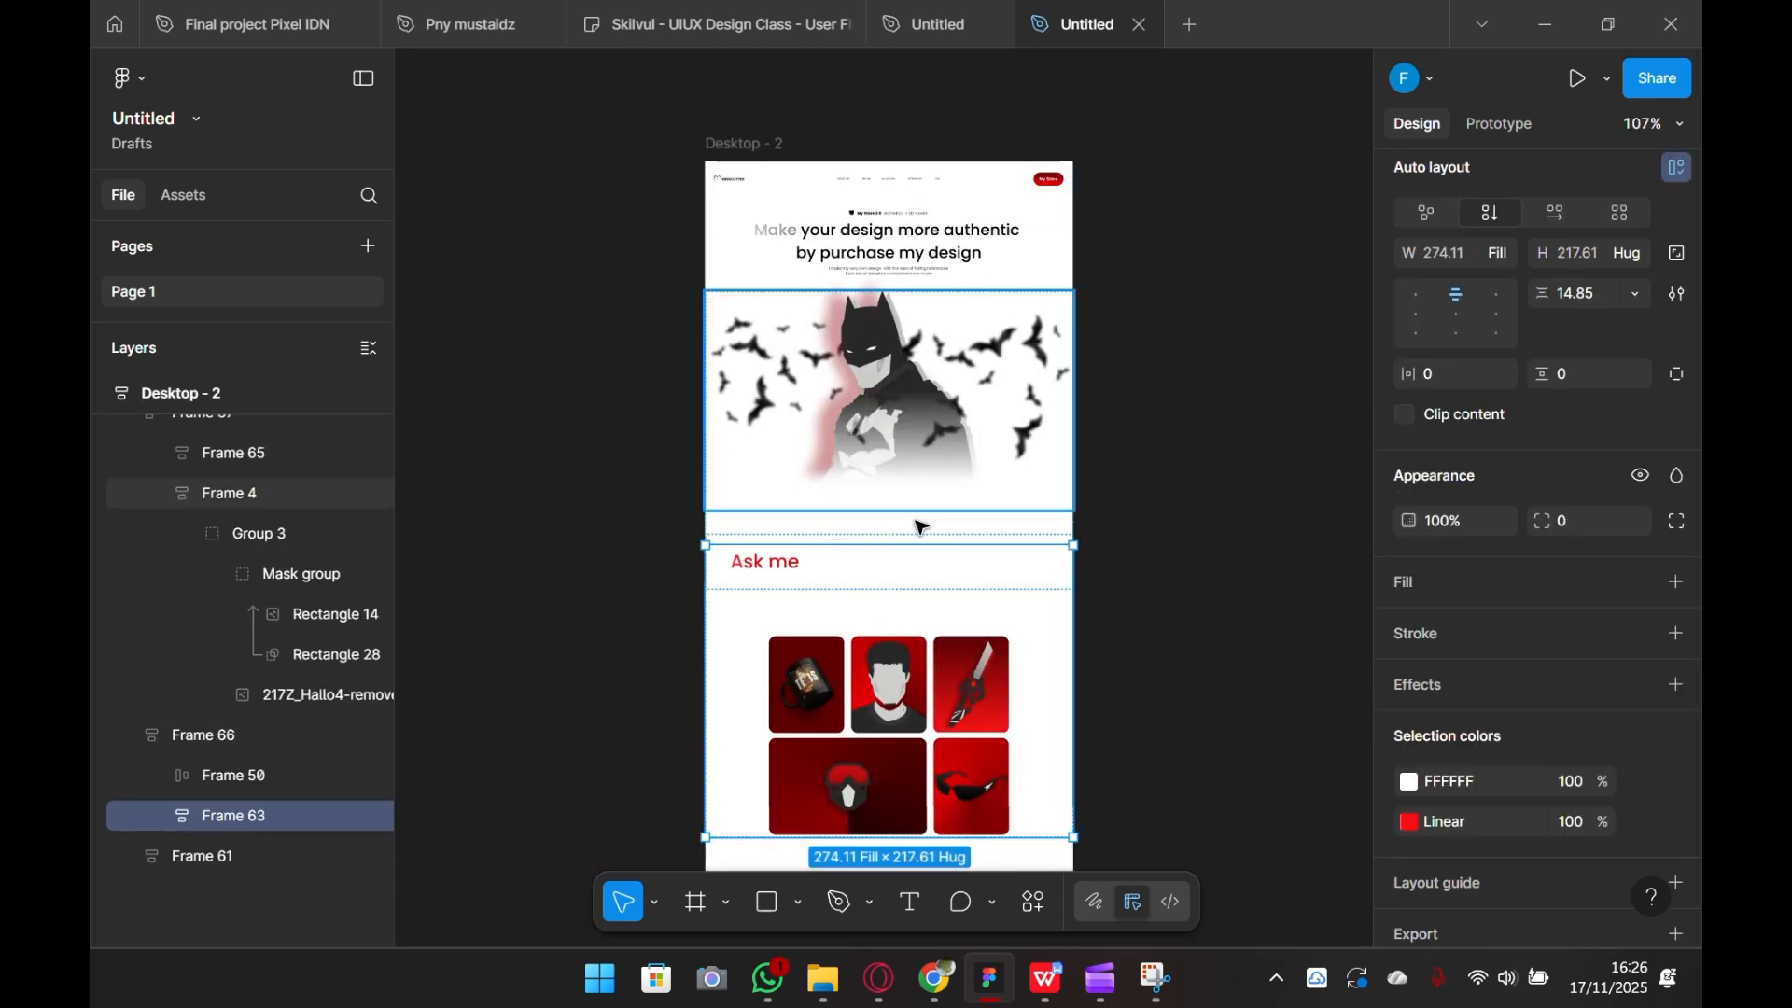
pyautogui.scroll(4, 1128, 628)
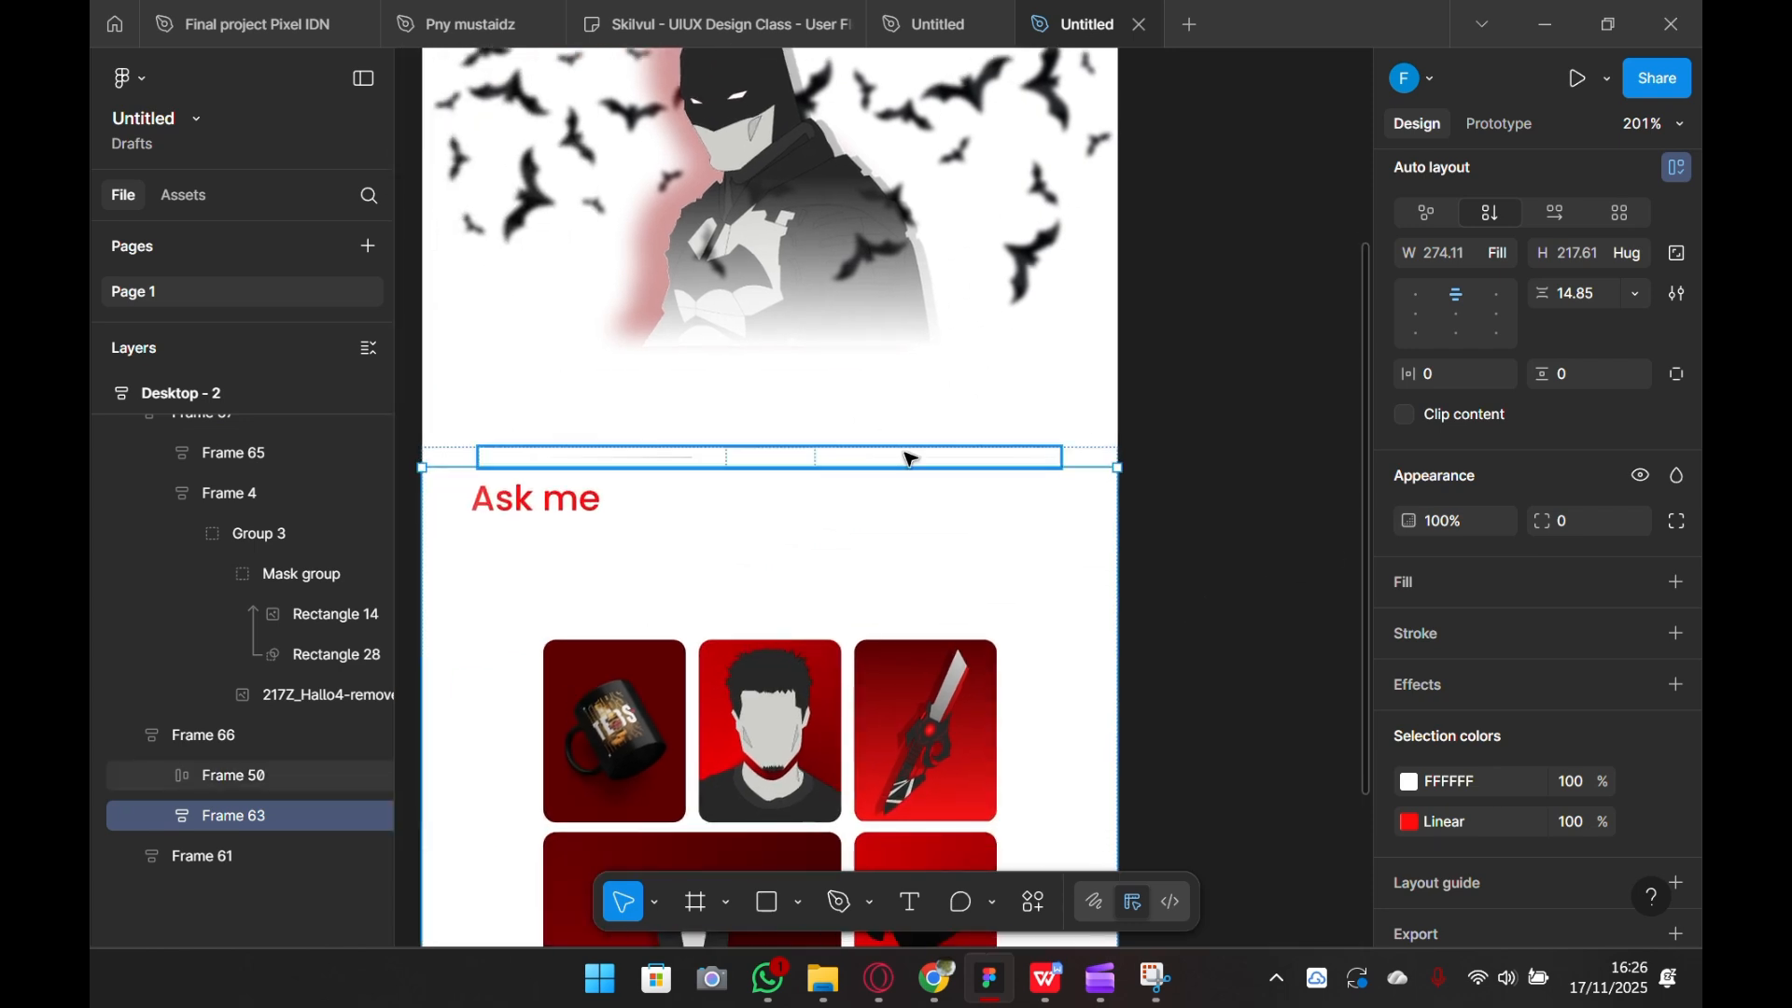
pyautogui.click(912, 459)
pyautogui.scroll(-2, 1502, 719)
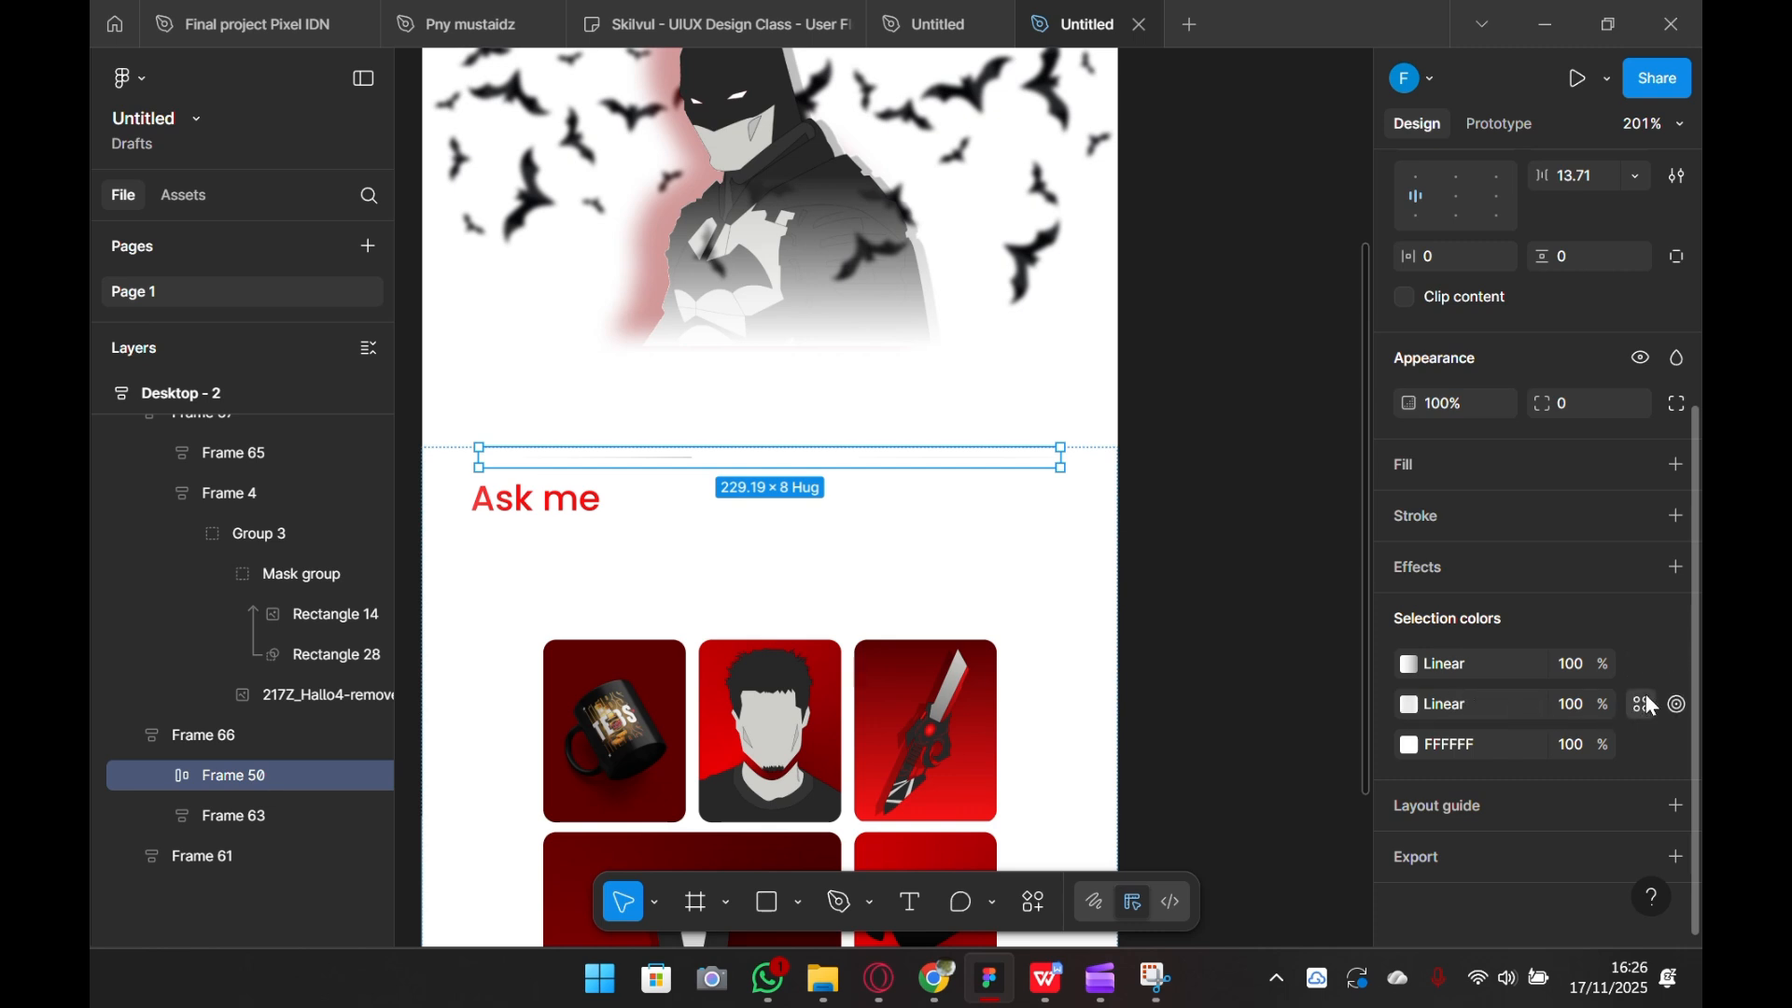
pyautogui.click(1643, 705)
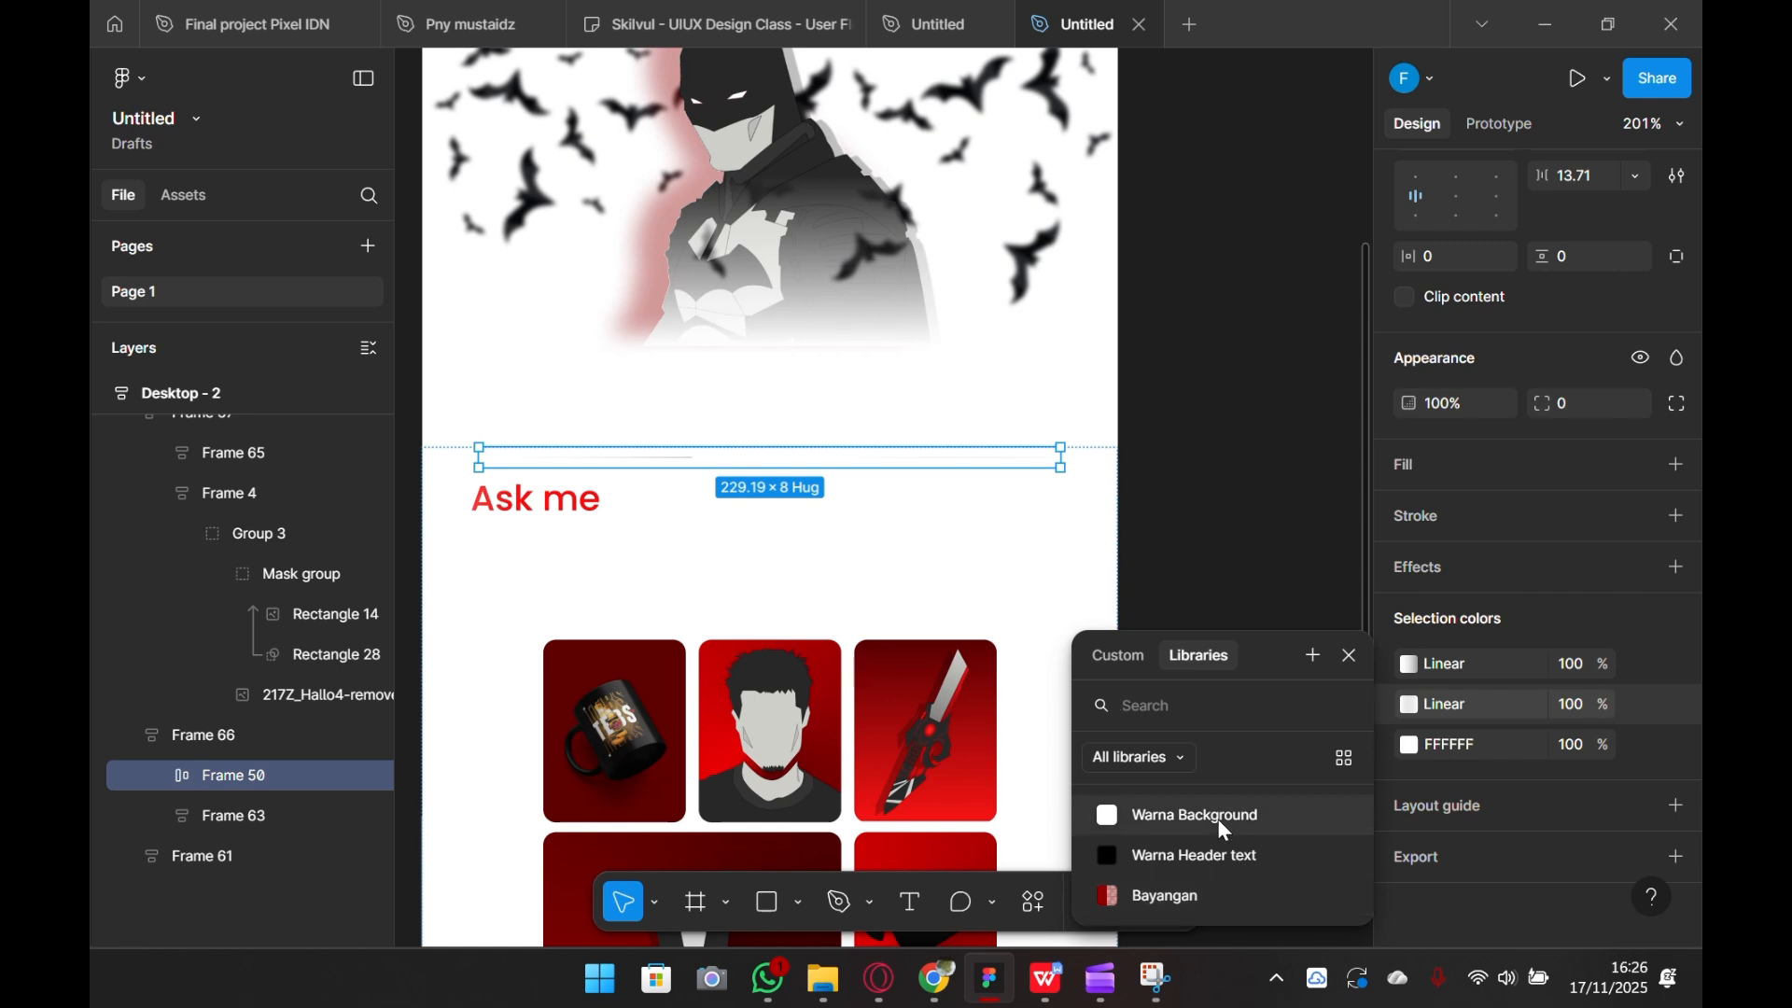
pyautogui.click(1219, 857)
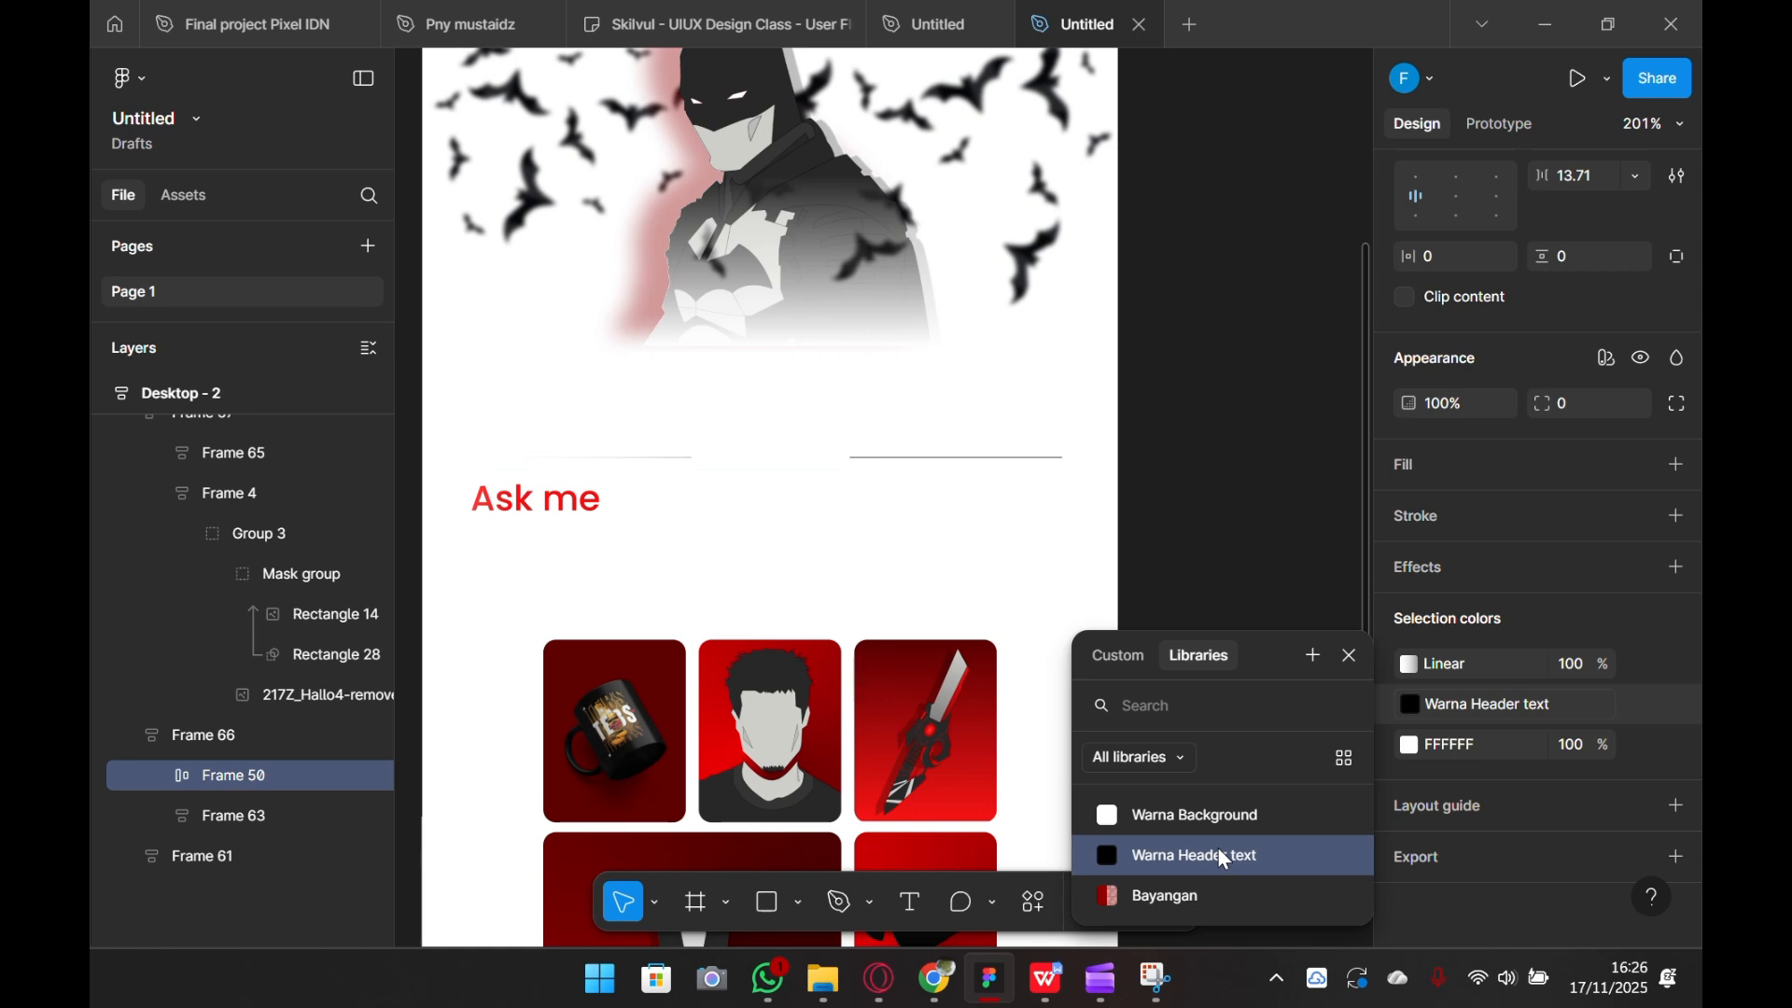
# - Replace the left divider line's linear gradient in Frame 50 with the Warna Header text variable
pyautogui.click(1409, 665)
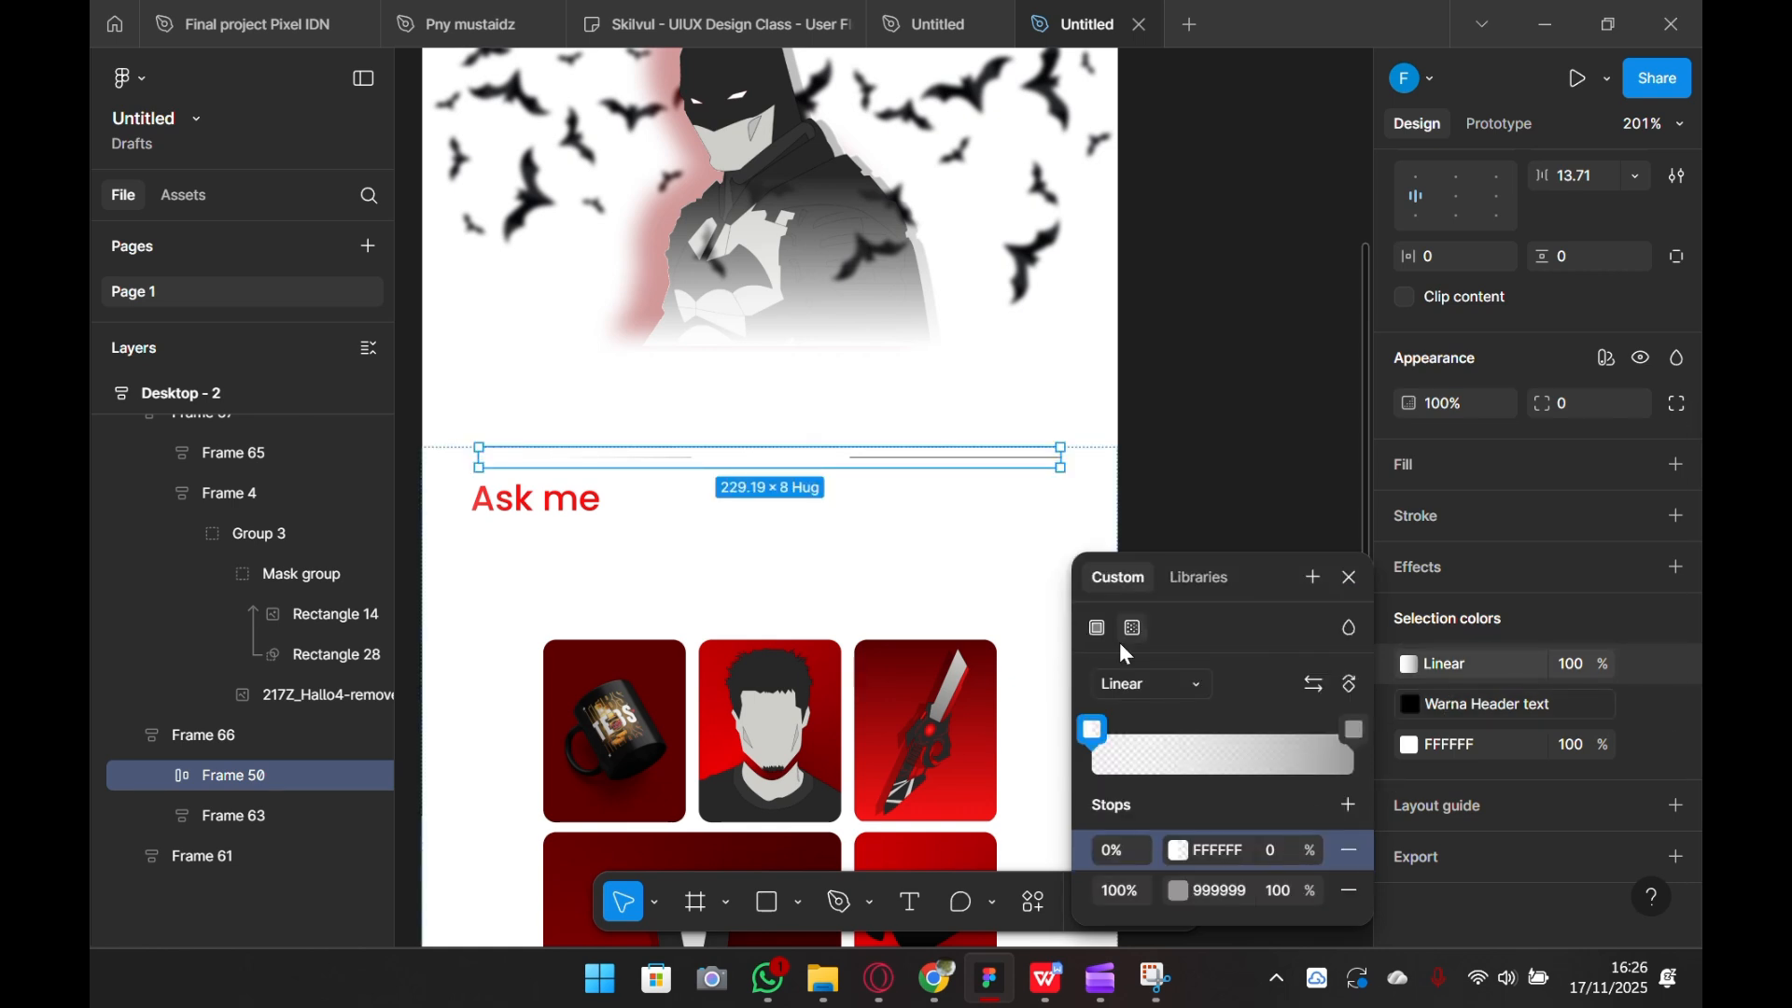
pyautogui.click(1174, 582)
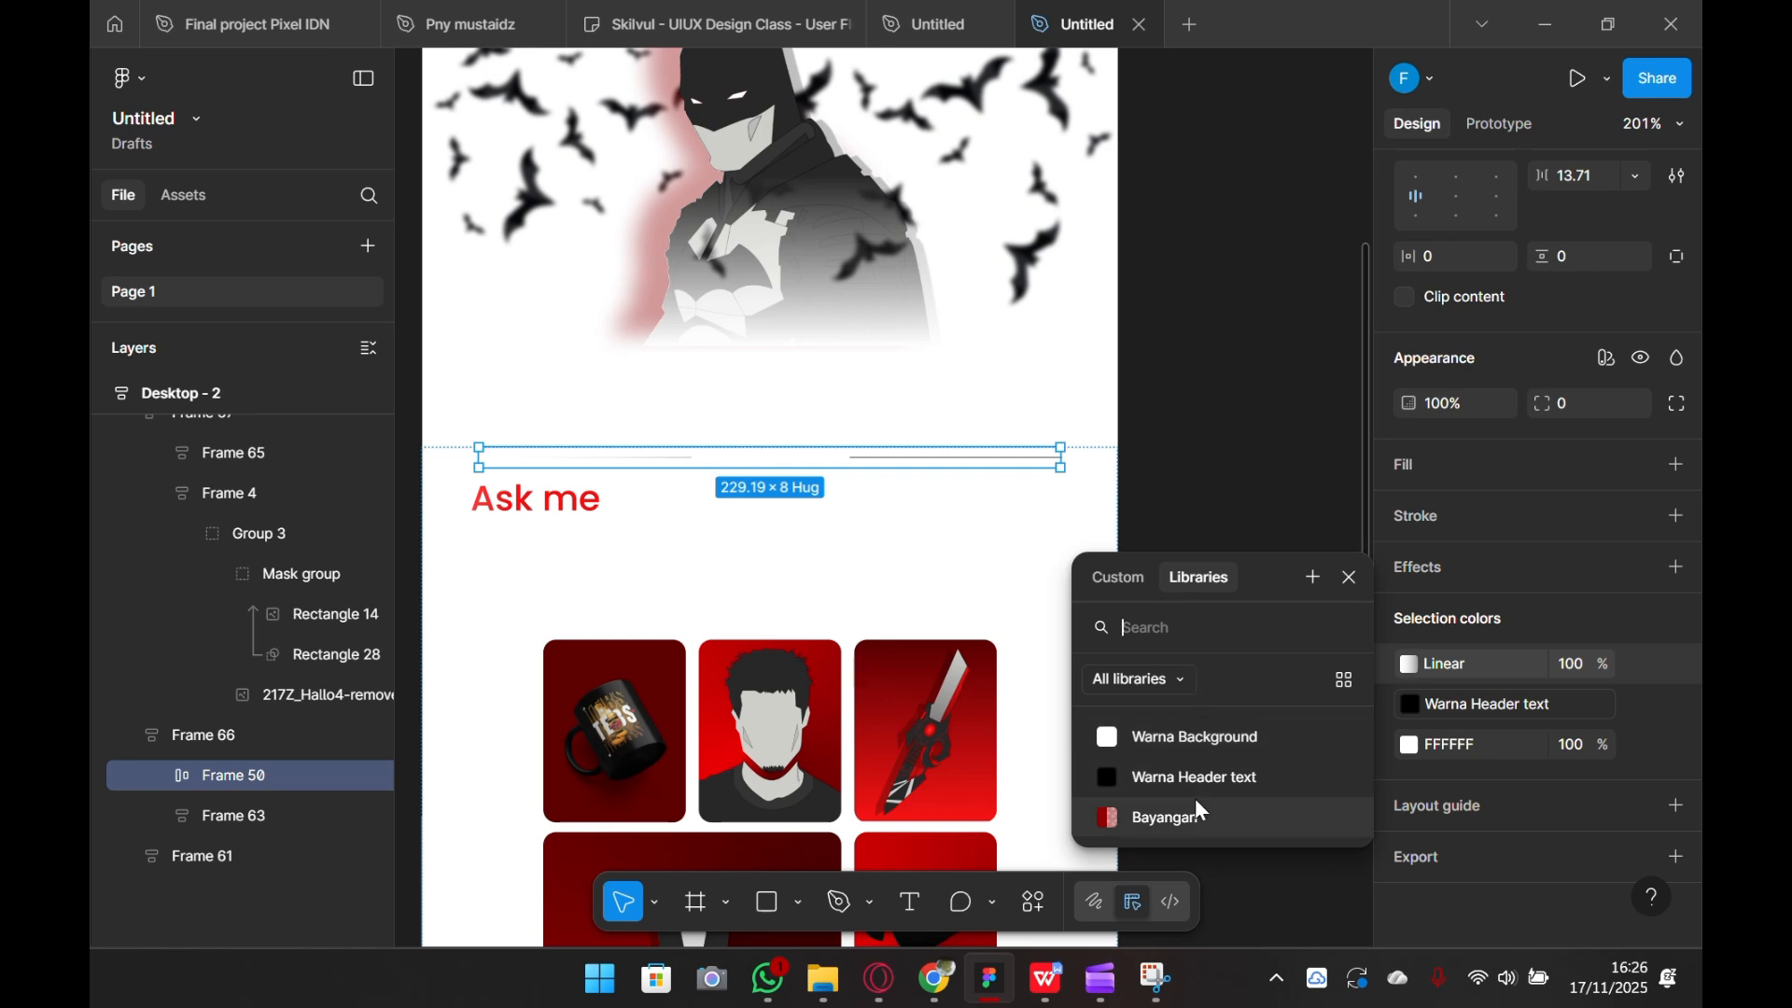
pyautogui.click(1219, 771)
# - Assign the Warna Header text variable to Frame 50's remaining white FFFFFF text color between the divider lines
pyautogui.click(1487, 735)
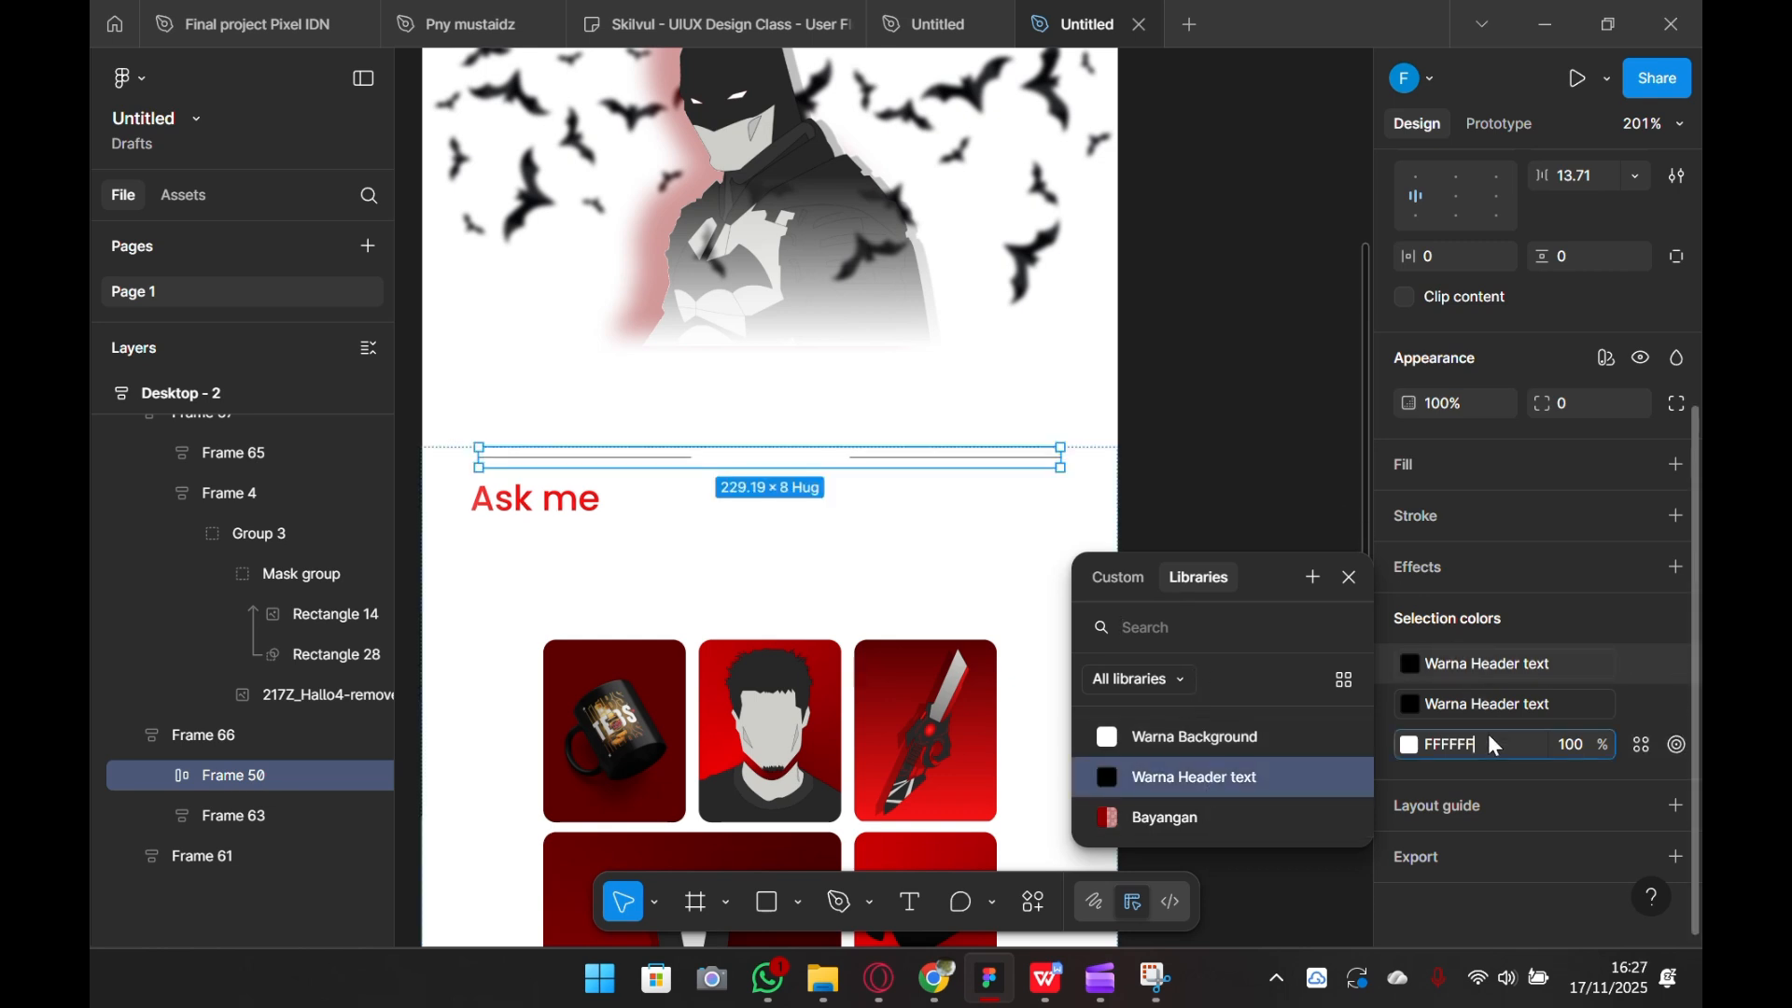
pyautogui.click(1409, 746)
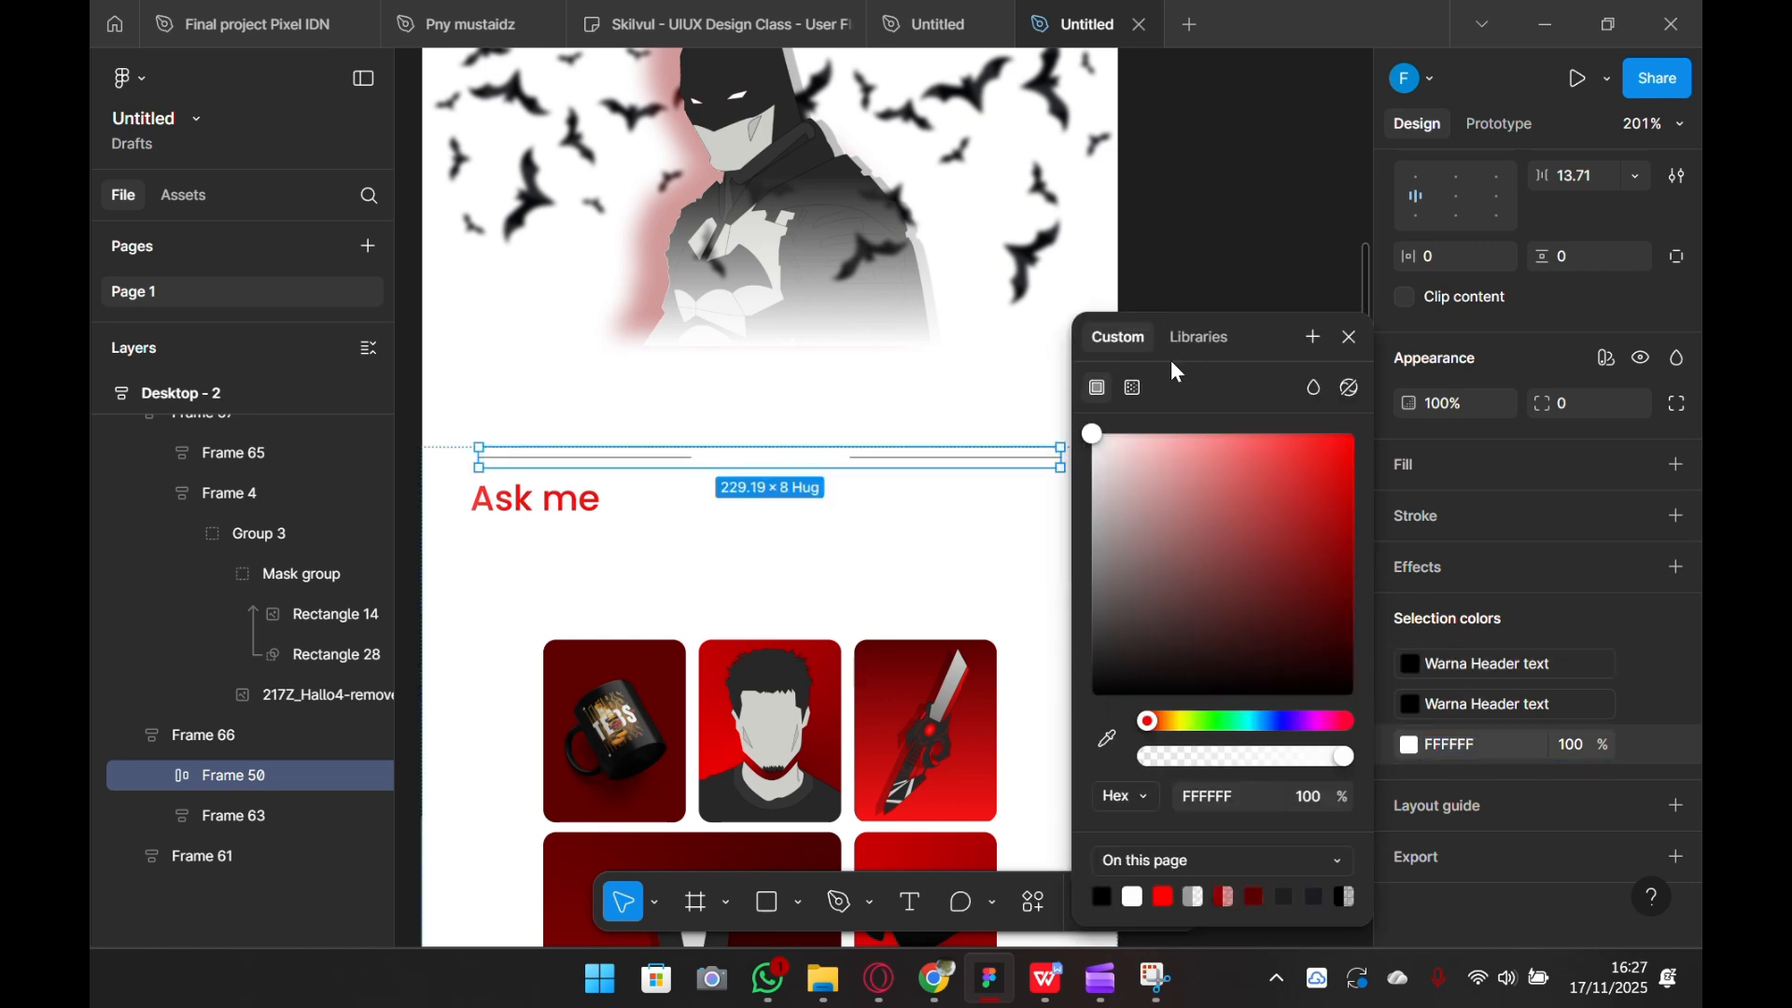
pyautogui.click(1200, 336)
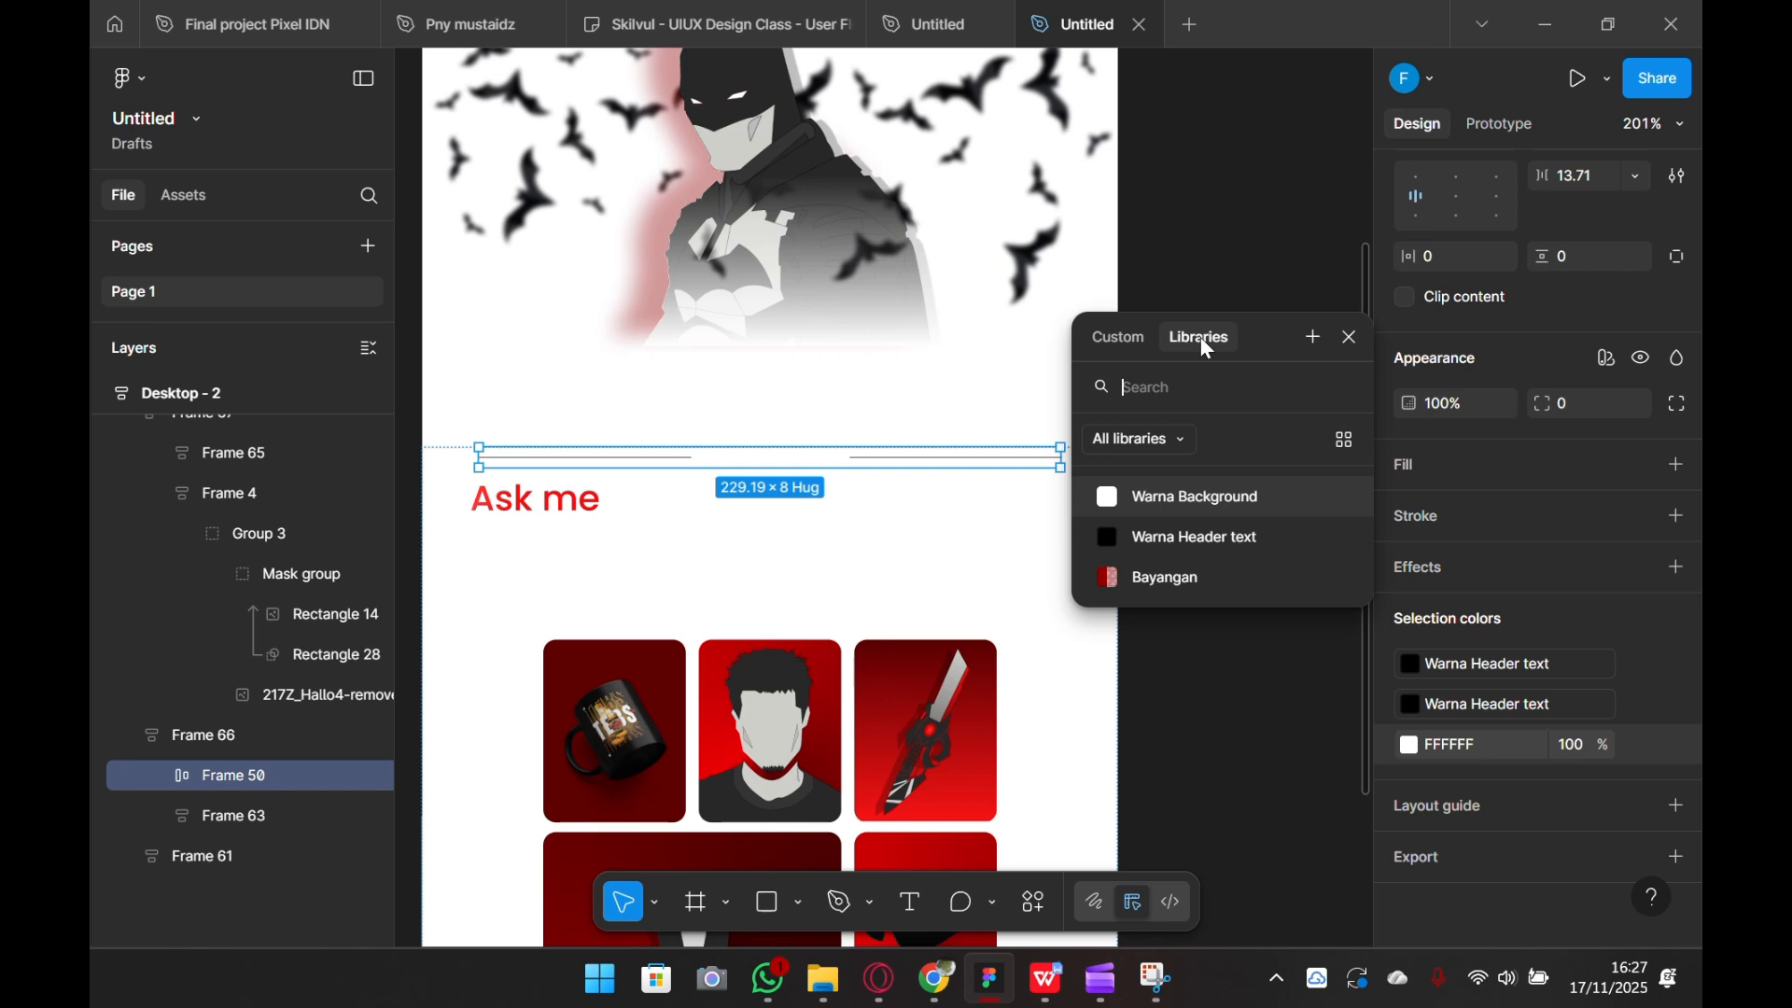
pyautogui.click(1211, 553)
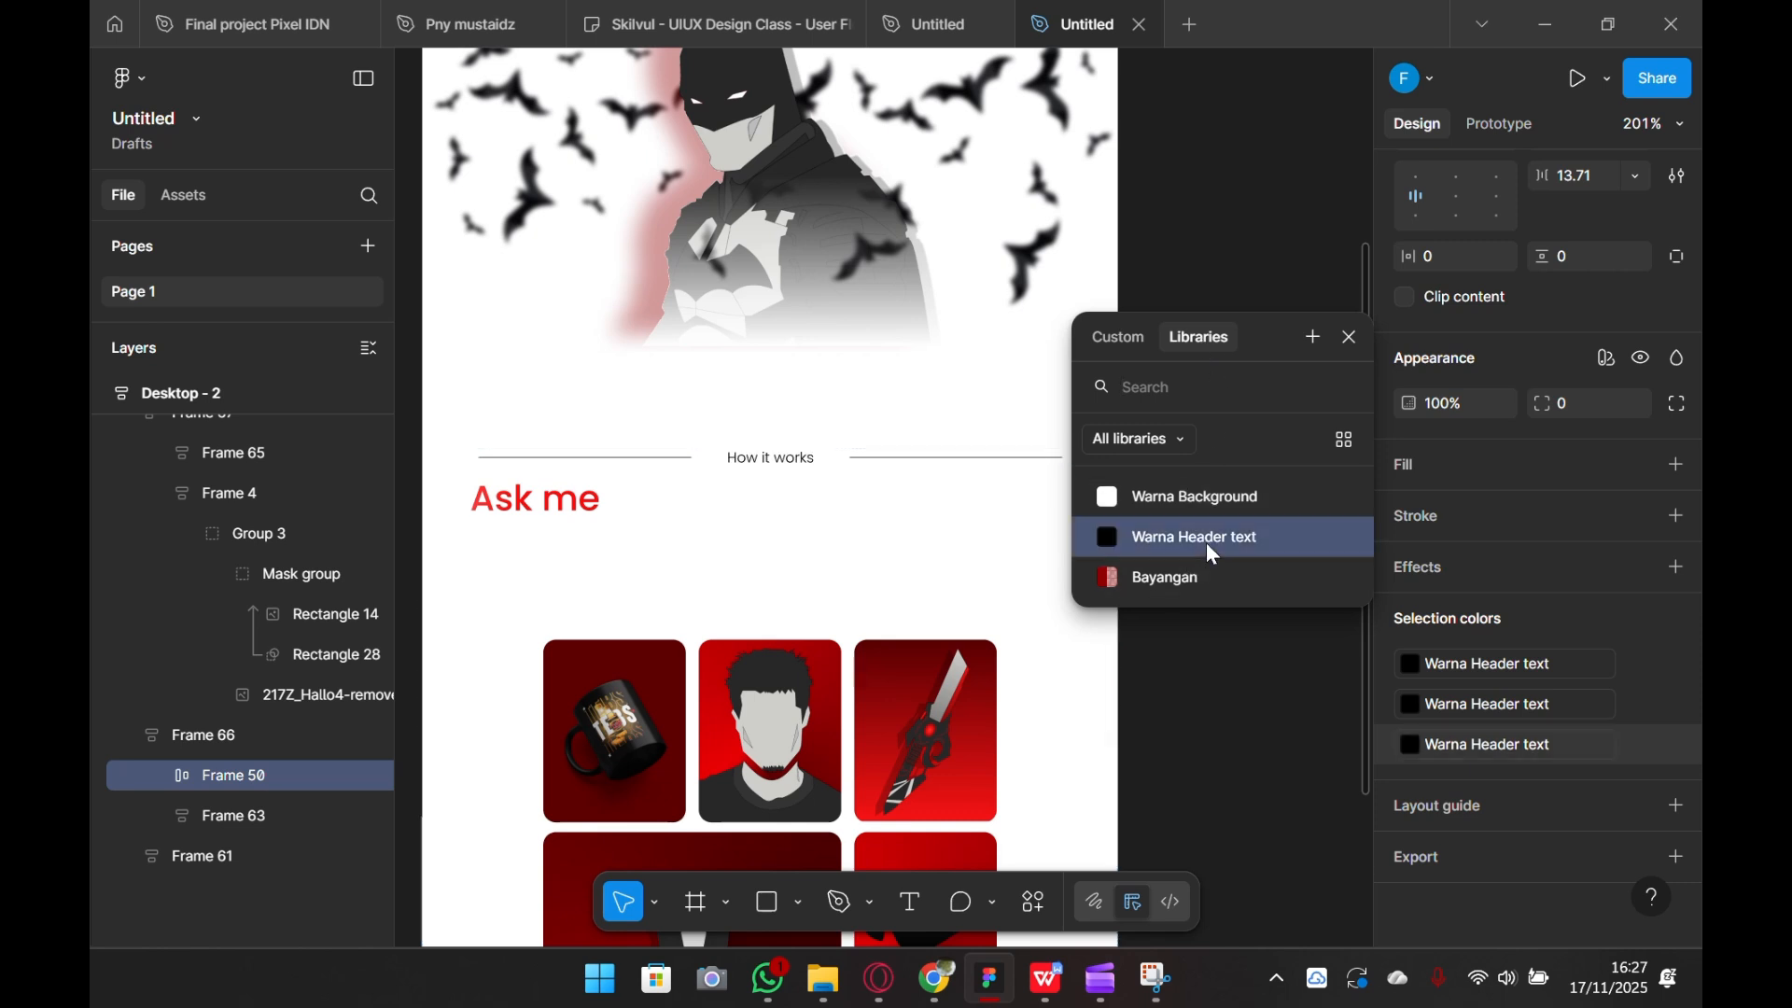
pyautogui.click(1353, 337)
pyautogui.click(1194, 373)
# - Assign the Warna Header text variable to the white FFFFFF text color of Frame 53, the Ask me heading block
pyautogui.hotkey('shift', '1')
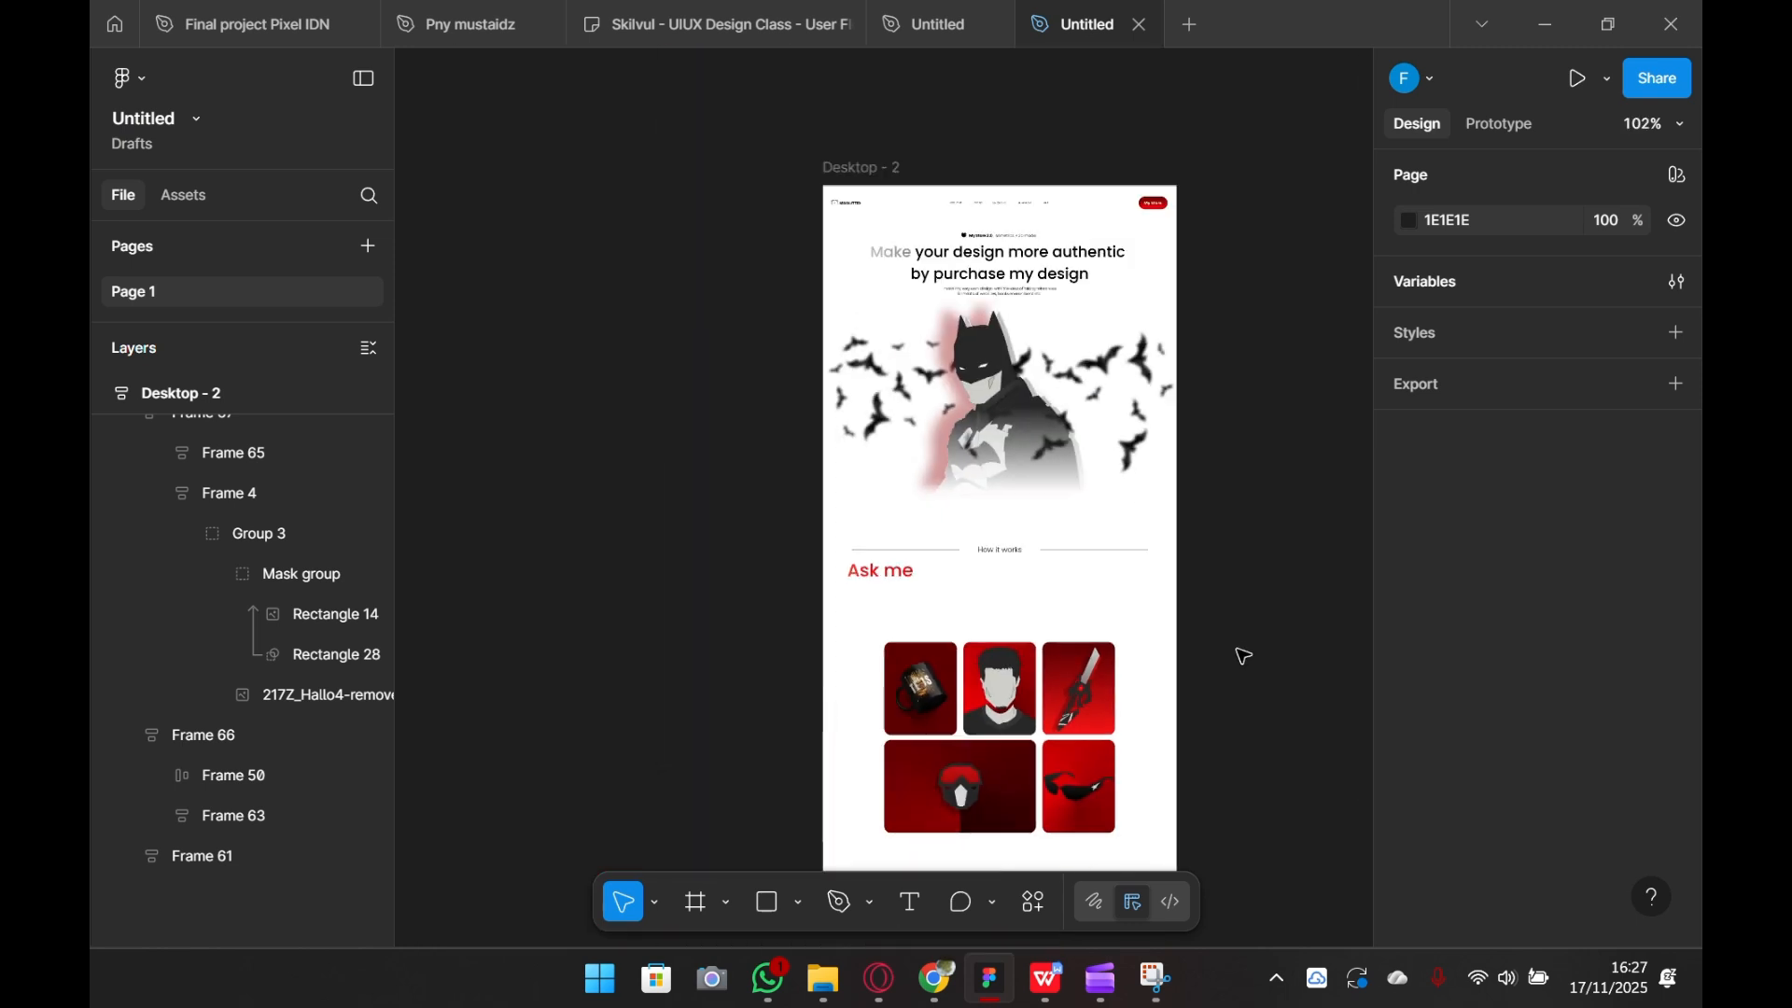
pyautogui.scroll(-1, 1244, 656)
pyautogui.moveTo(1238, 722); pyautogui.dragTo(1222, 696)
pyautogui.click(1002, 568)
pyautogui.doubleClick(1002, 569)
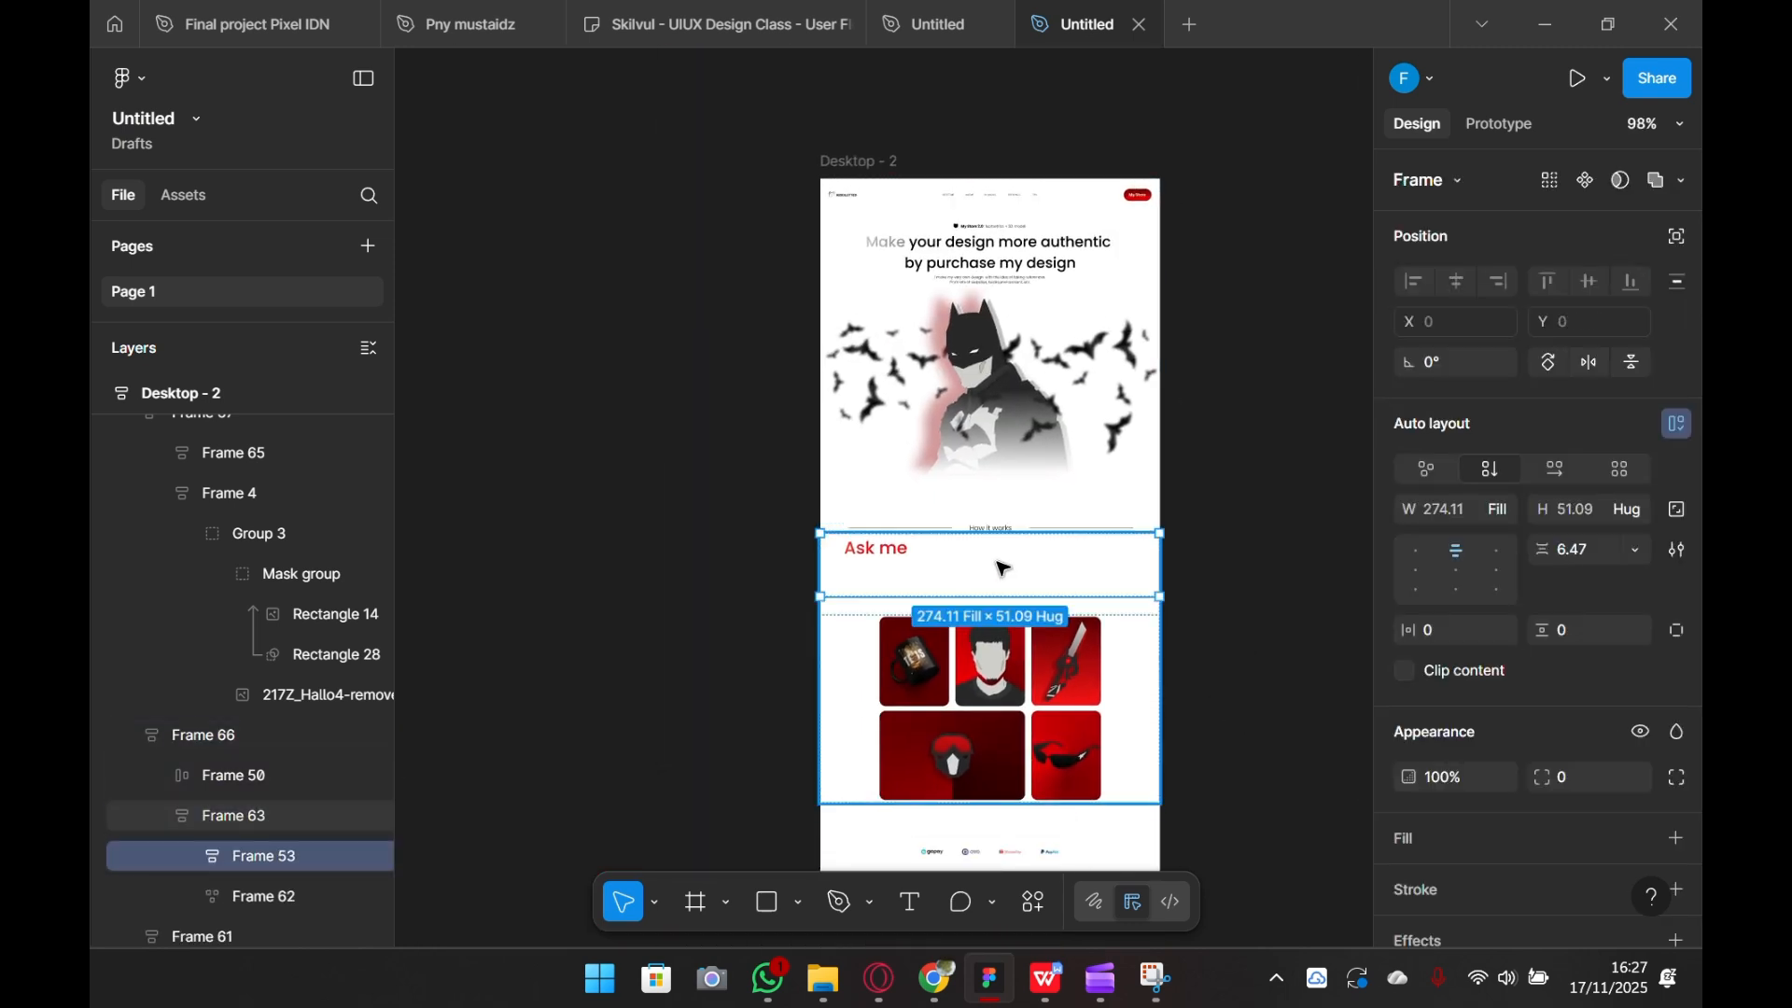
pyautogui.scroll(-4, 1512, 709)
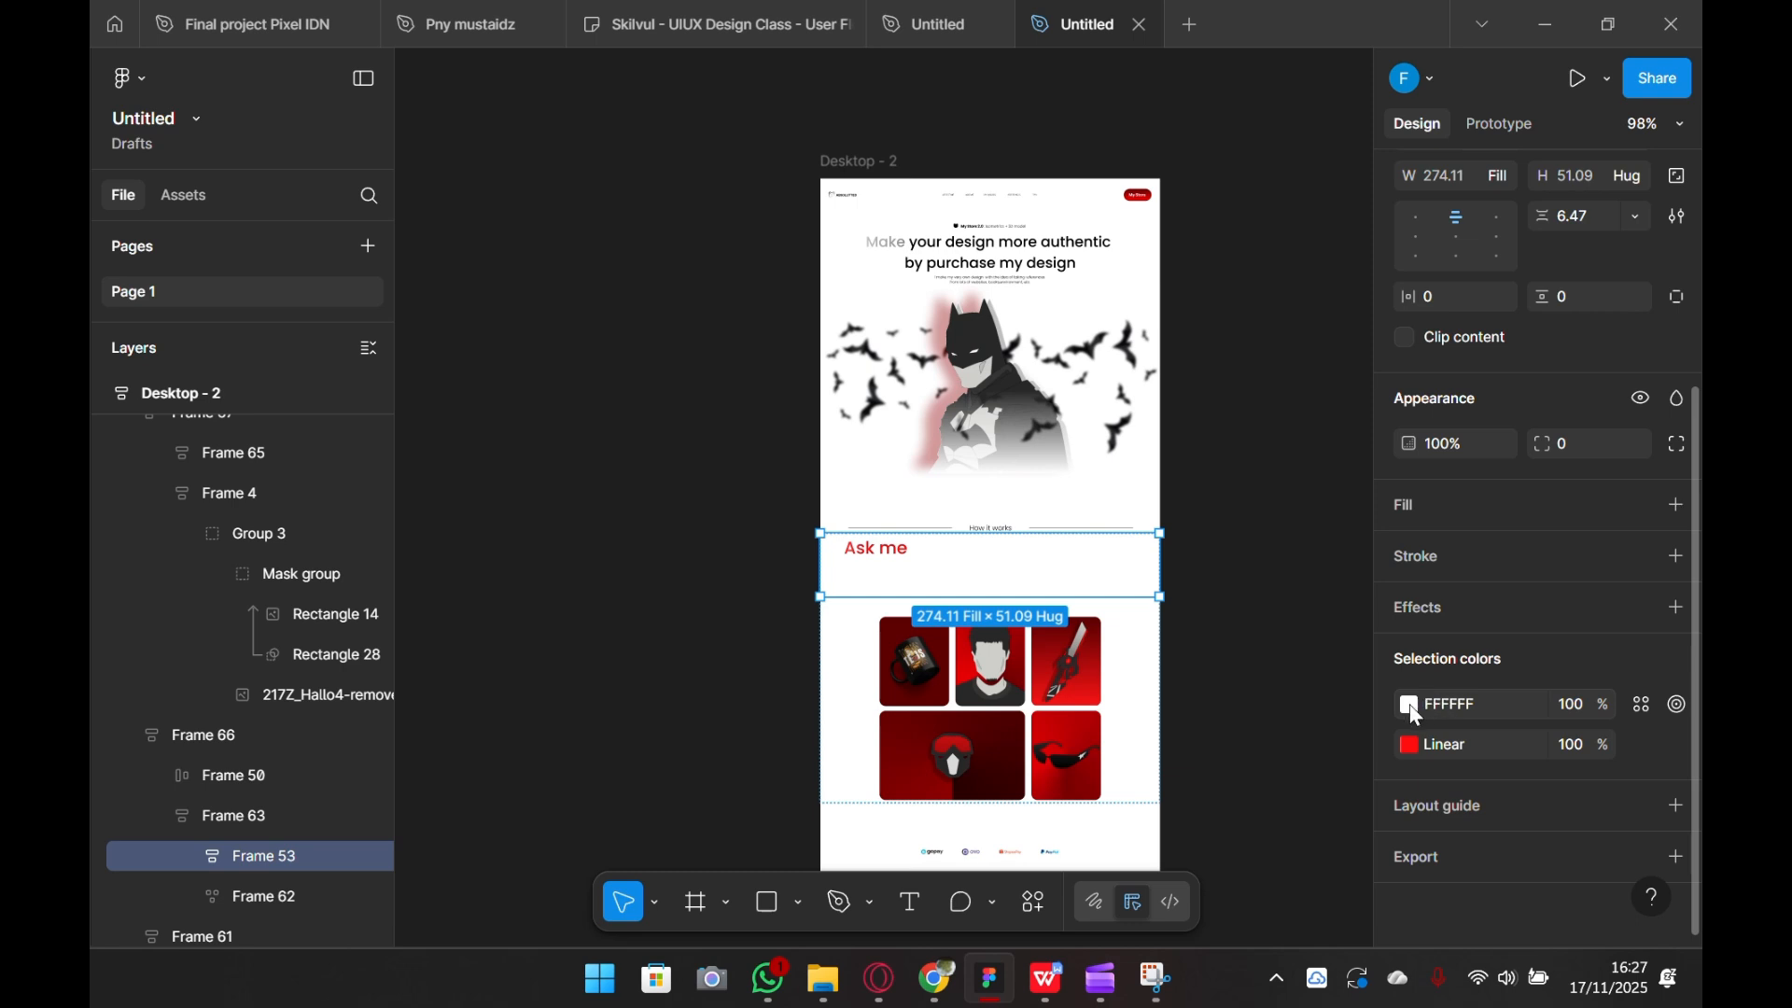
pyautogui.click(1641, 707)
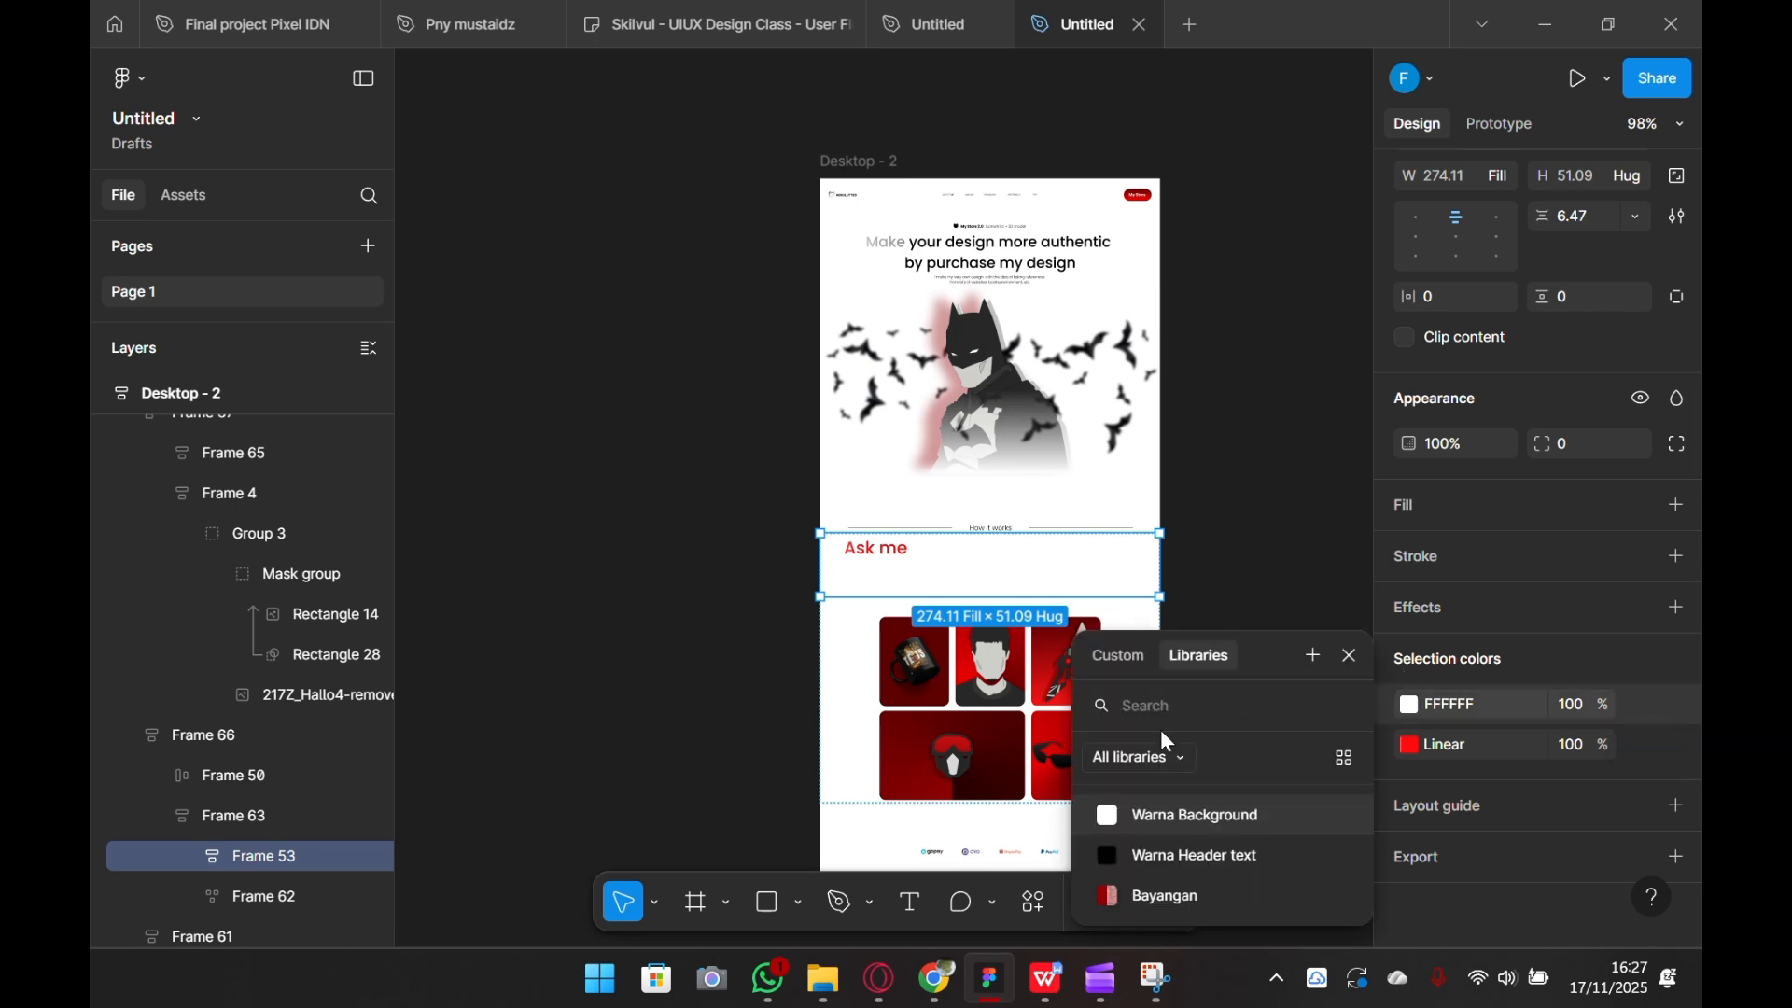
pyautogui.click(1183, 859)
pyautogui.click(1356, 656)
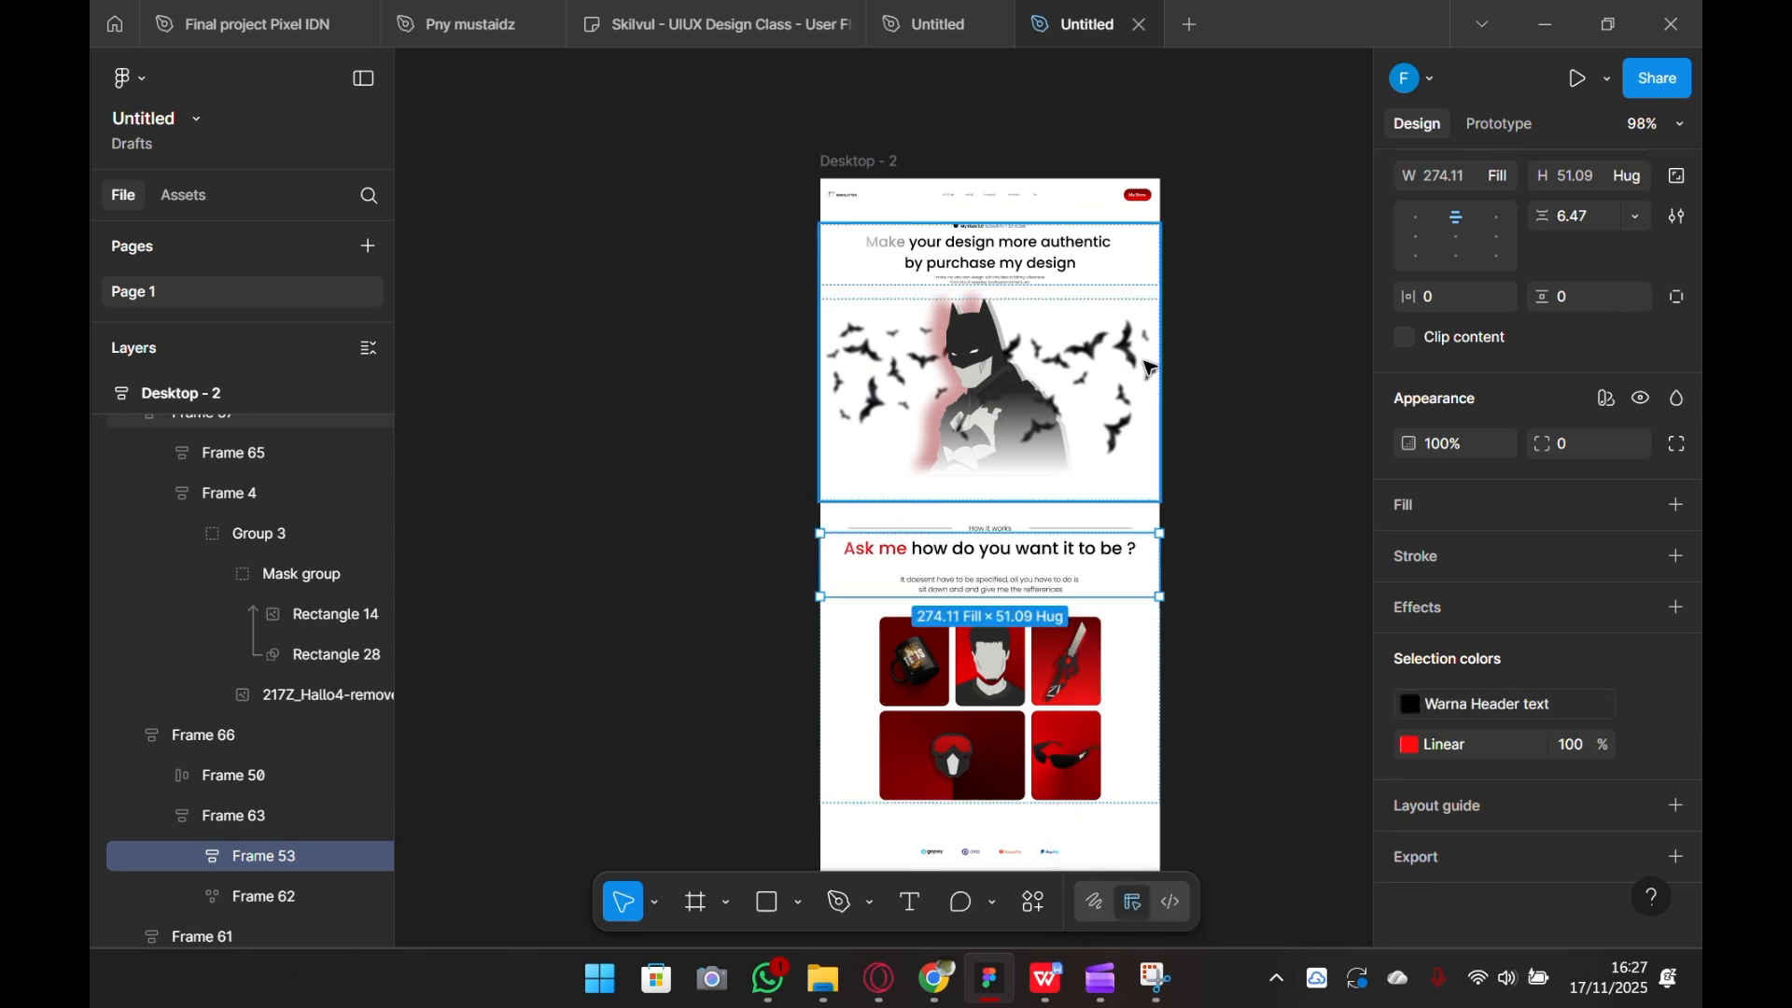
# - Set the fill of the "Pay with:" text in Frame 61 to the Warna Header text variable
pyautogui.scroll(1, 1195, 639)
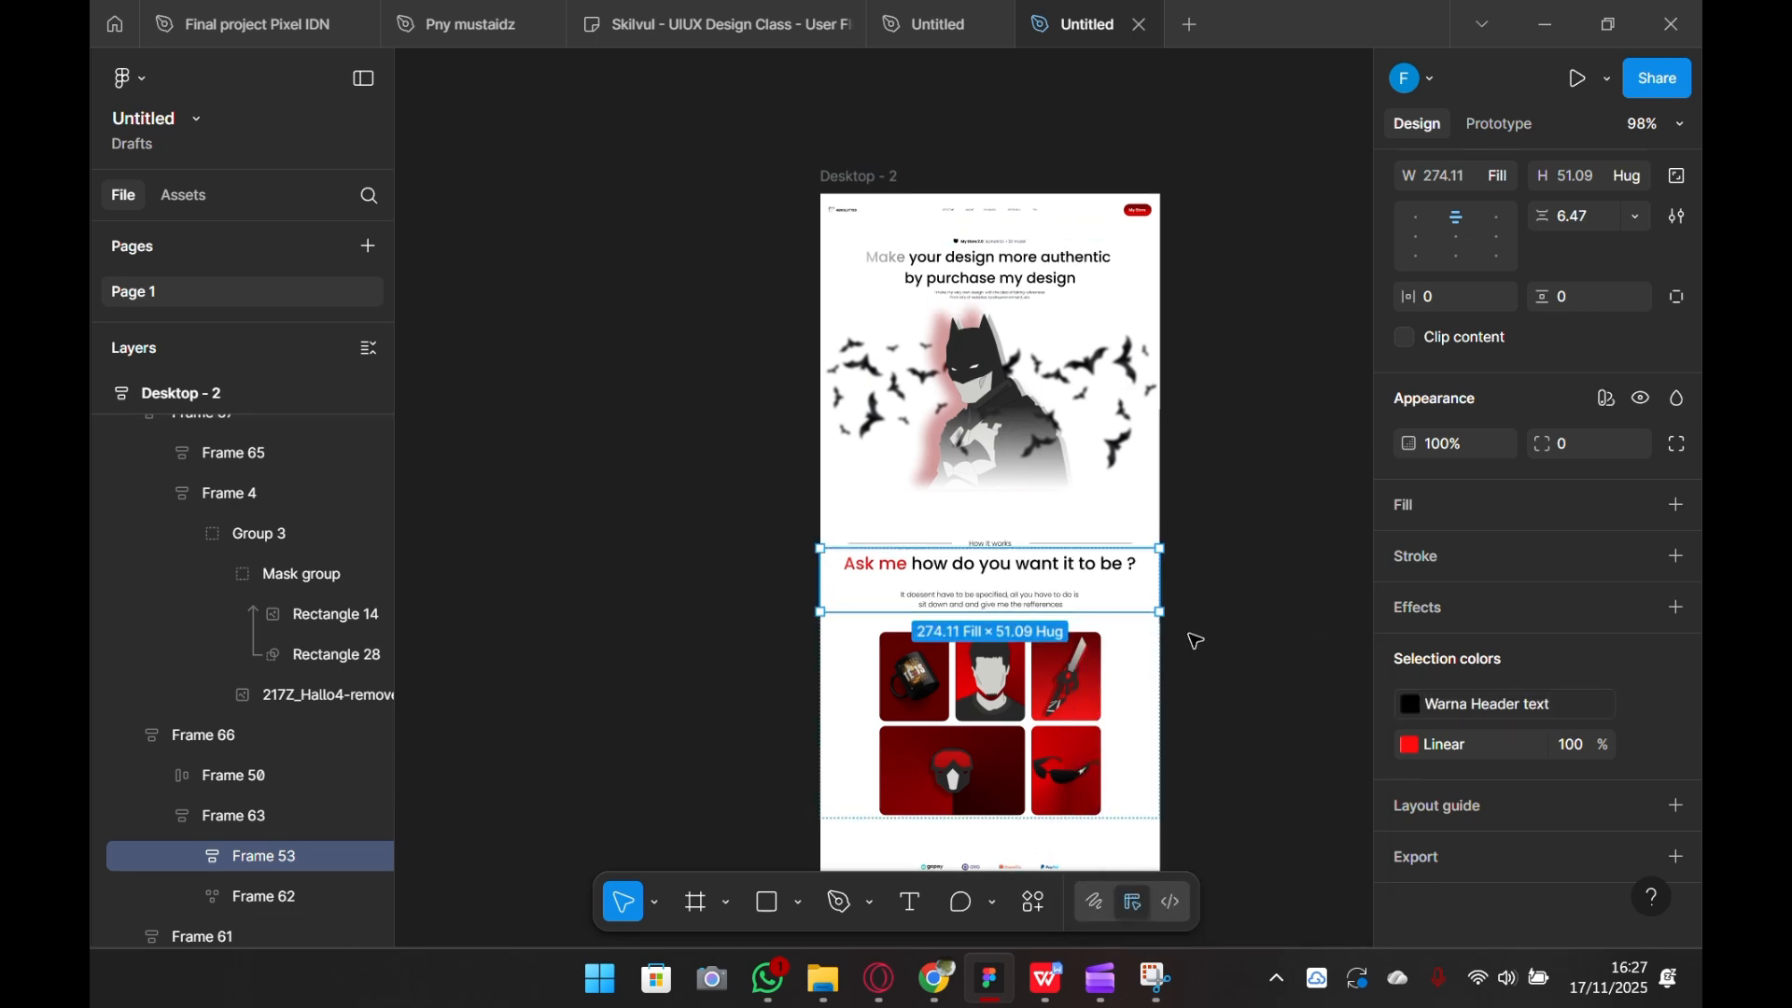
pyautogui.scroll(-3, 1196, 642)
pyautogui.click(1005, 812)
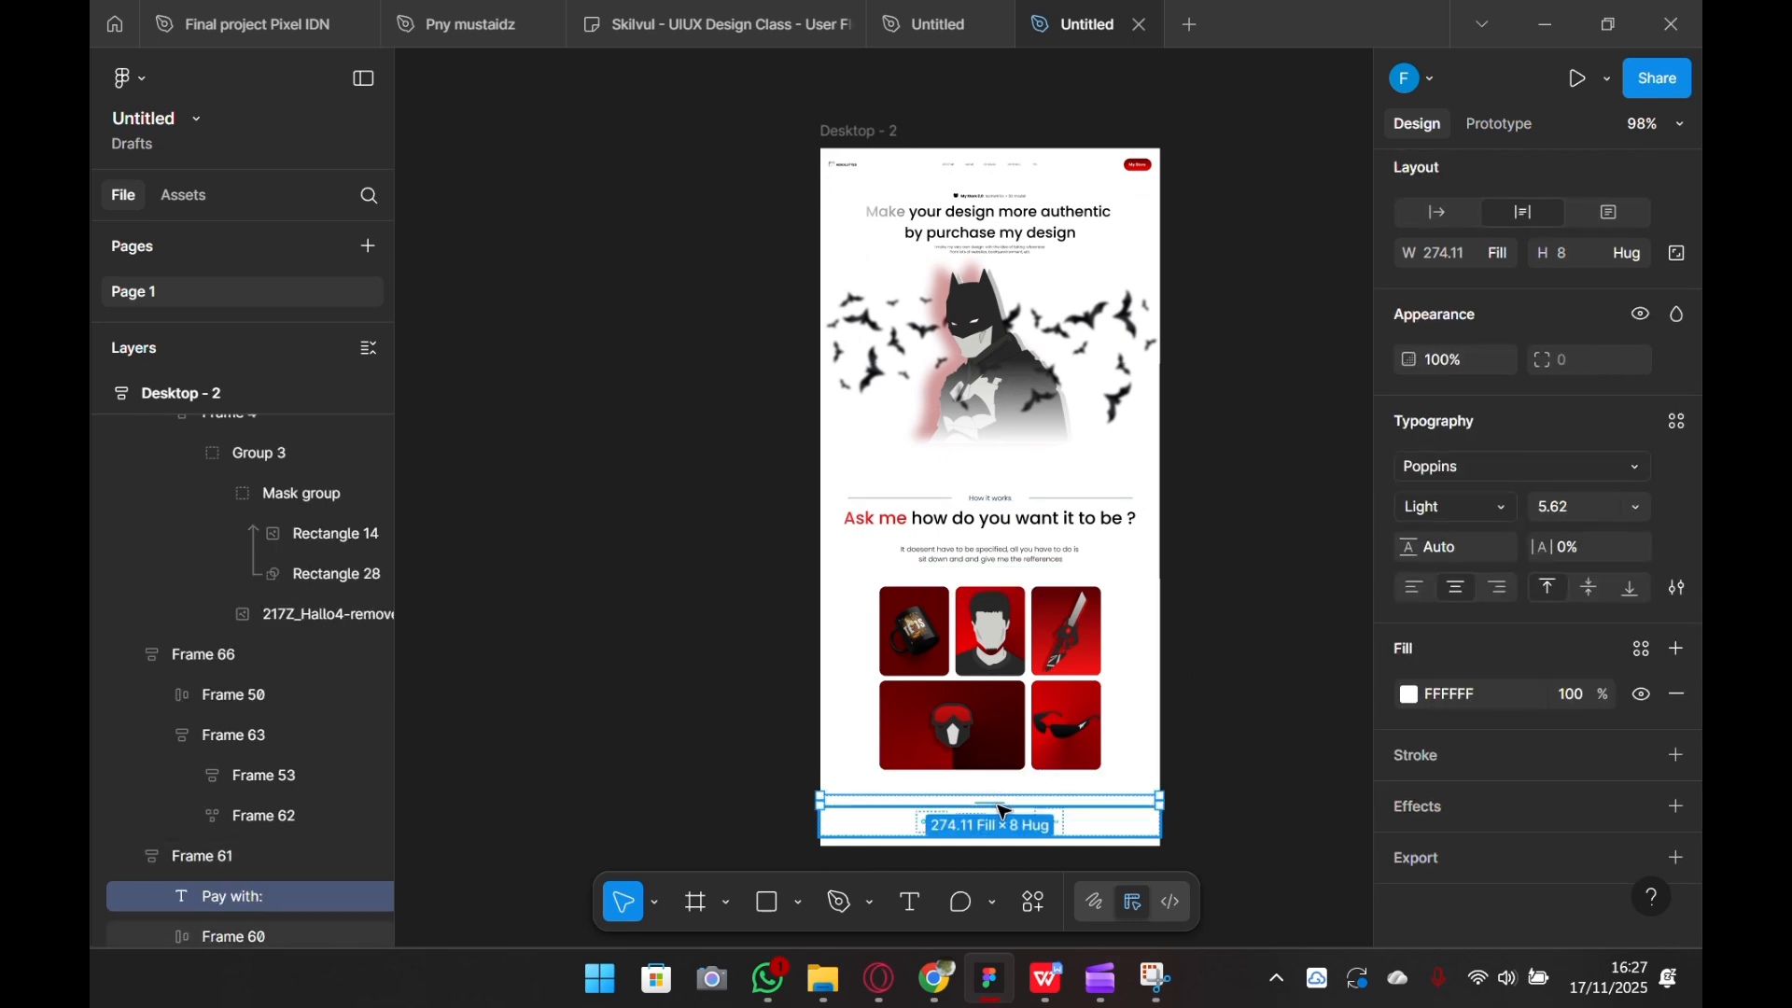
pyautogui.click(1412, 700)
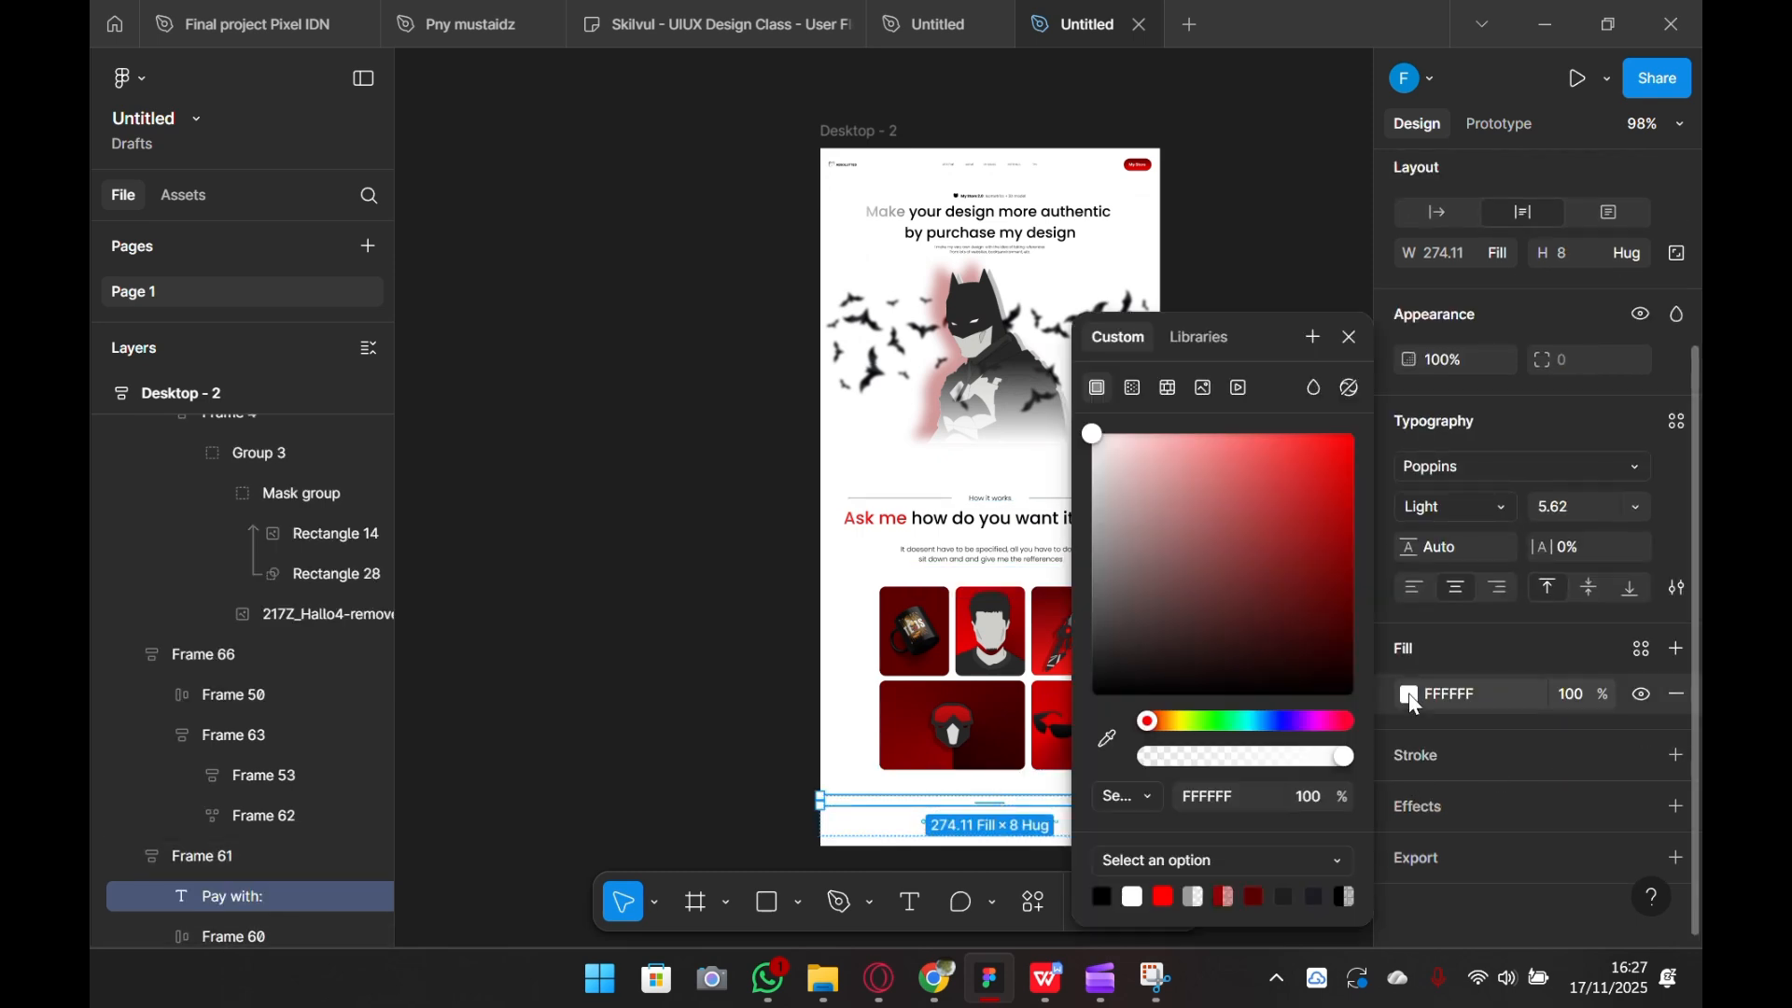
pyautogui.click(1202, 341)
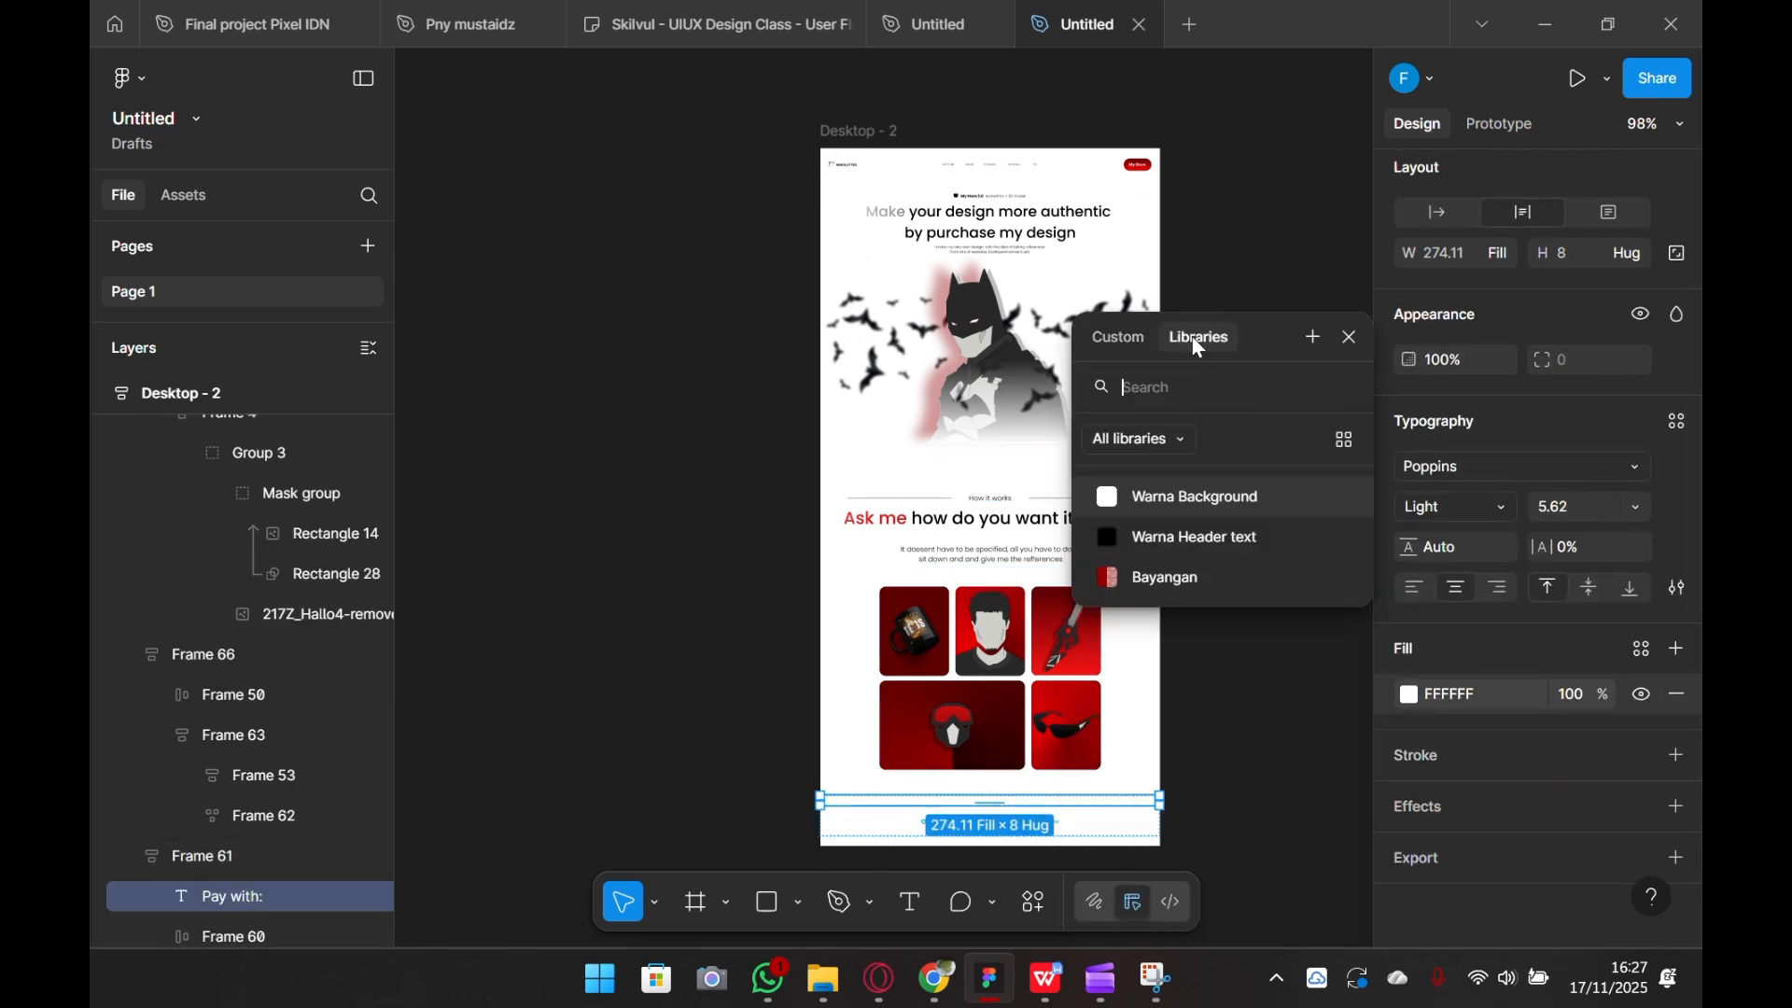
pyautogui.click(1204, 534)
pyautogui.click(1222, 482)
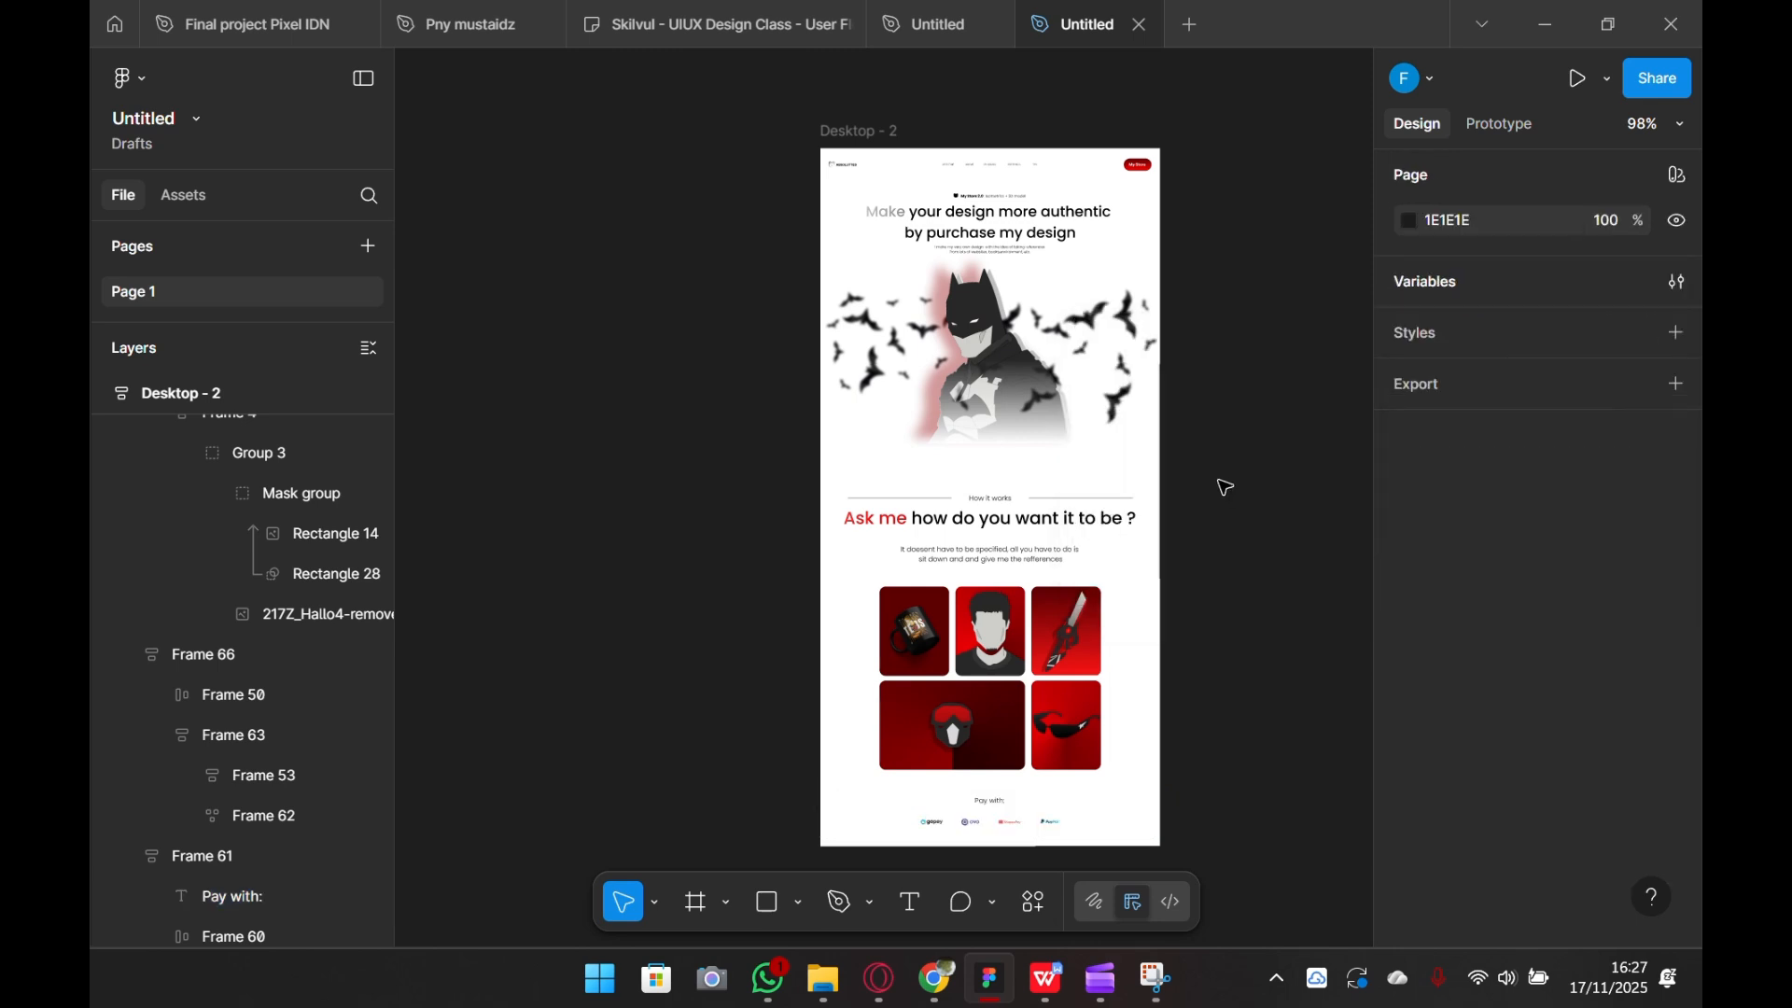
# - Review the local color variables with their Mode Terang and Mode Gelap values
pyautogui.scroll(3, 1237, 689)
pyautogui.scroll(-5, 1297, 670)
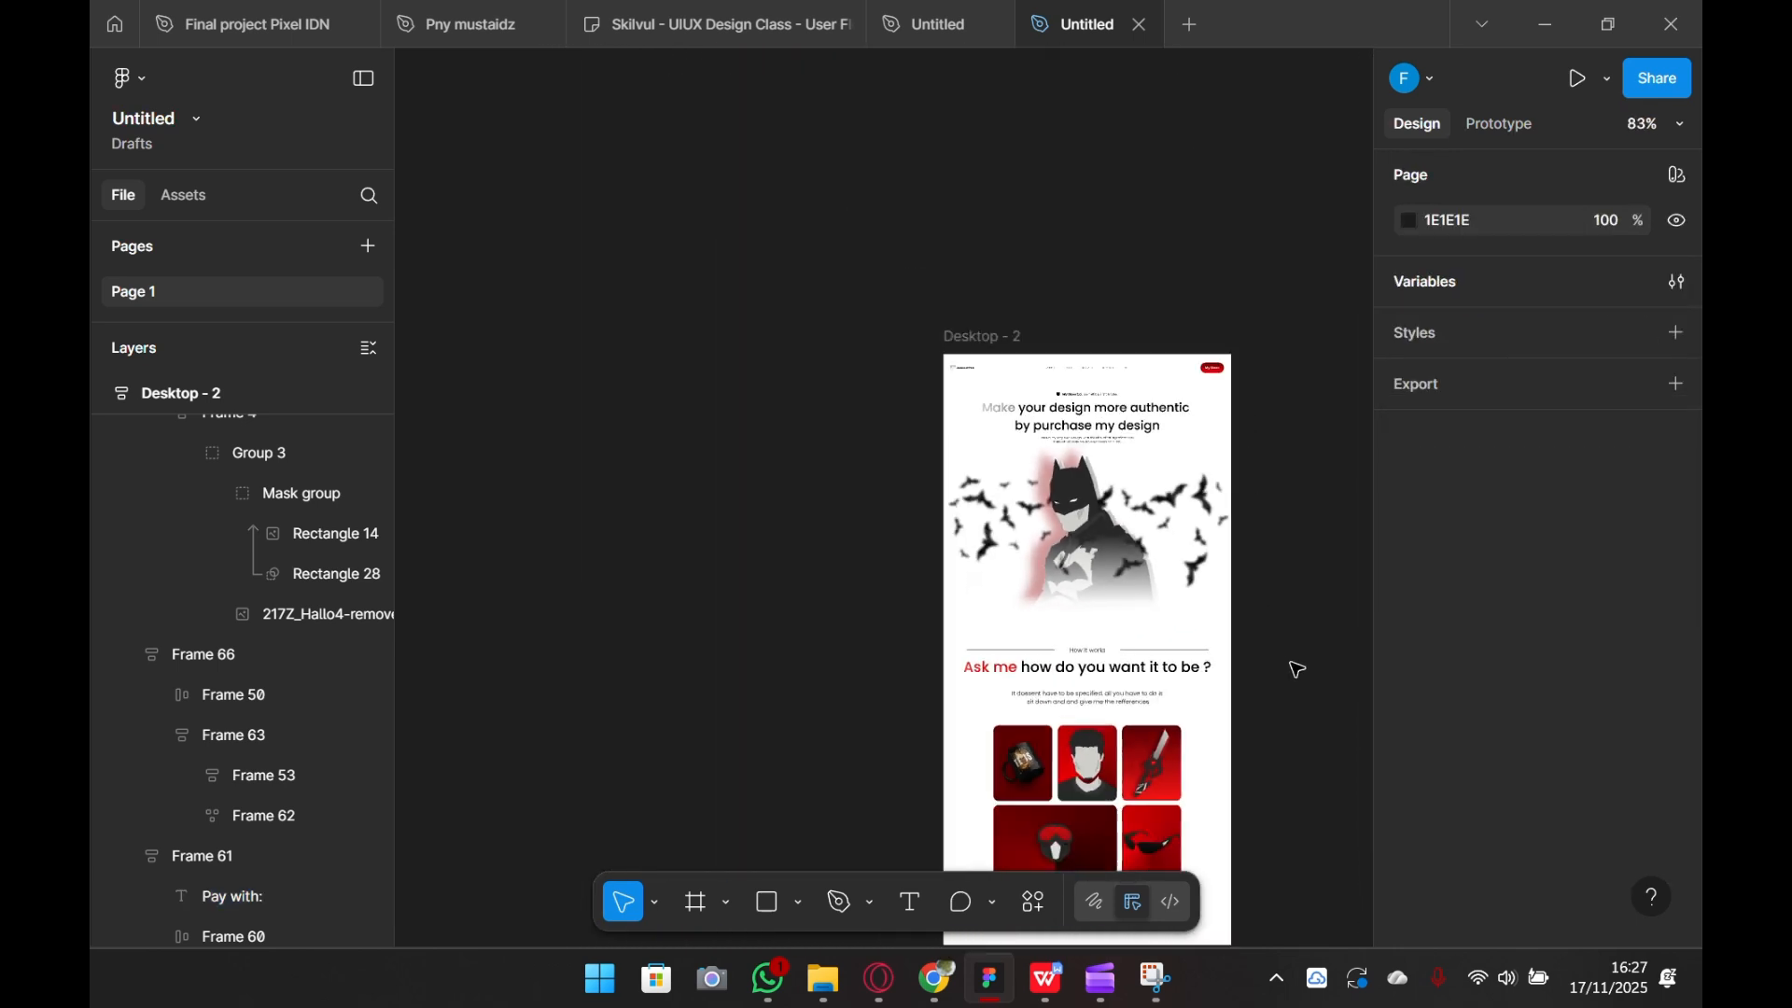
pyautogui.moveTo(1297, 670); pyautogui.dragTo(1111, 504)
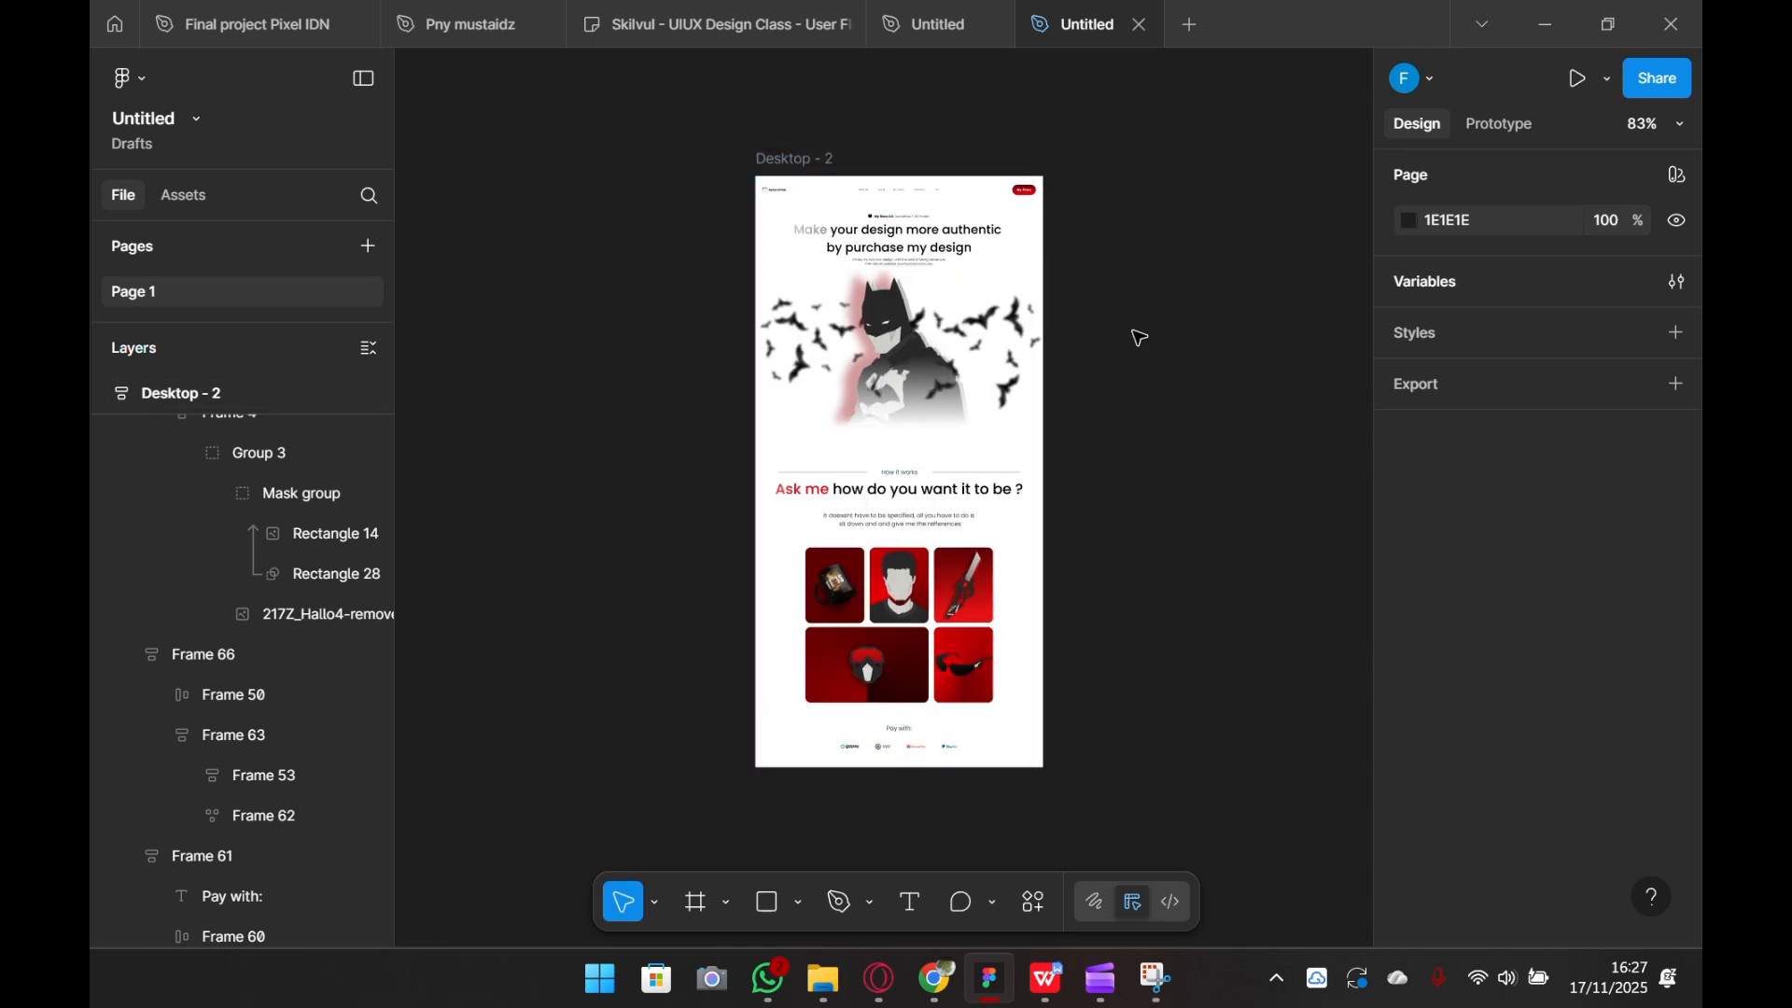
pyautogui.click(1589, 291)
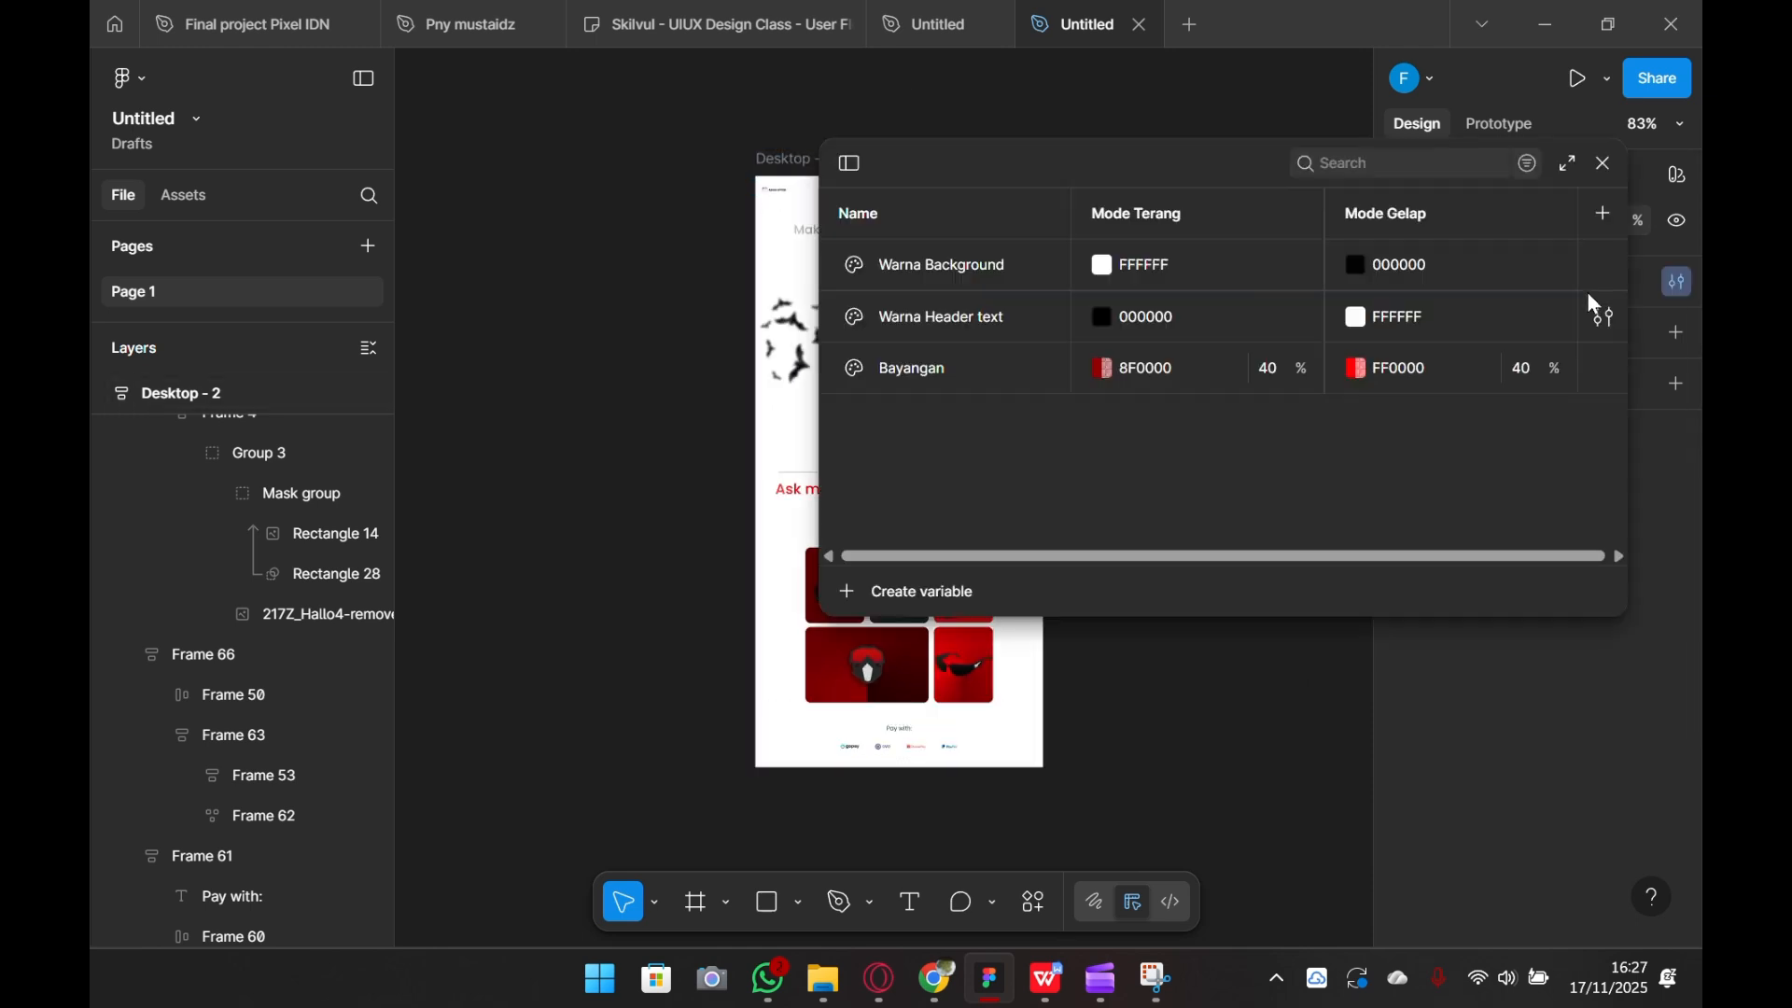
pyautogui.click(1594, 168)
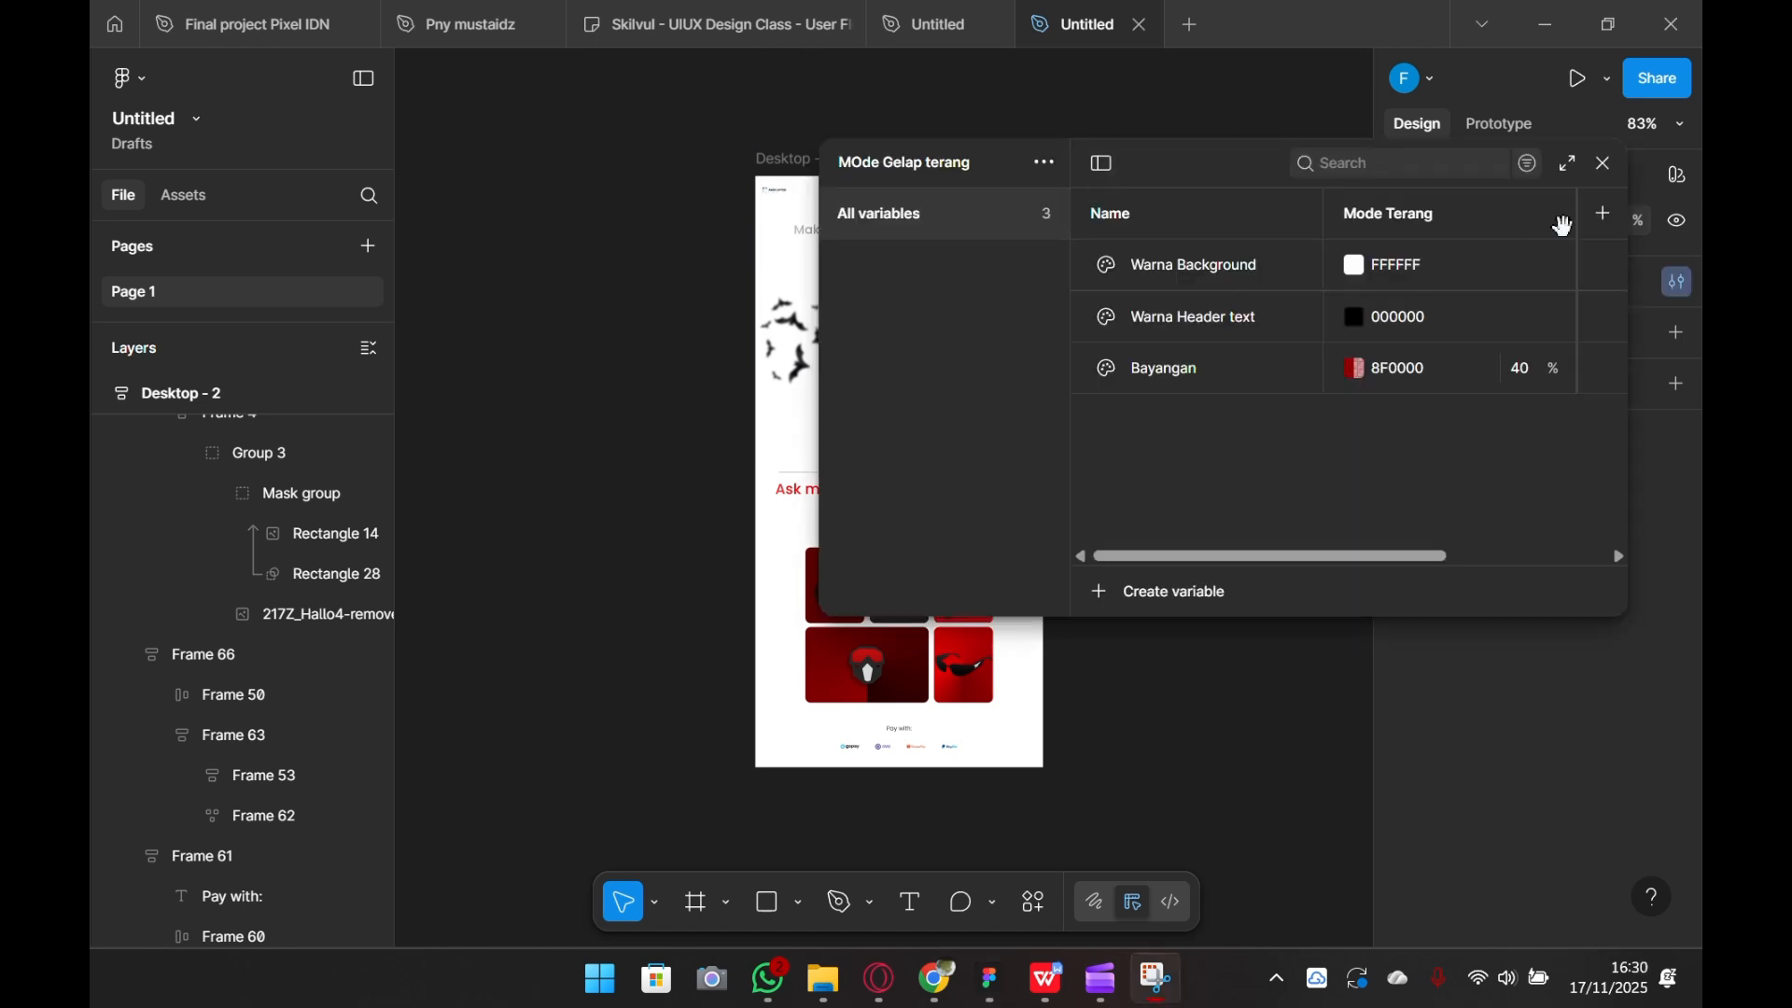
pyautogui.click(1603, 165)
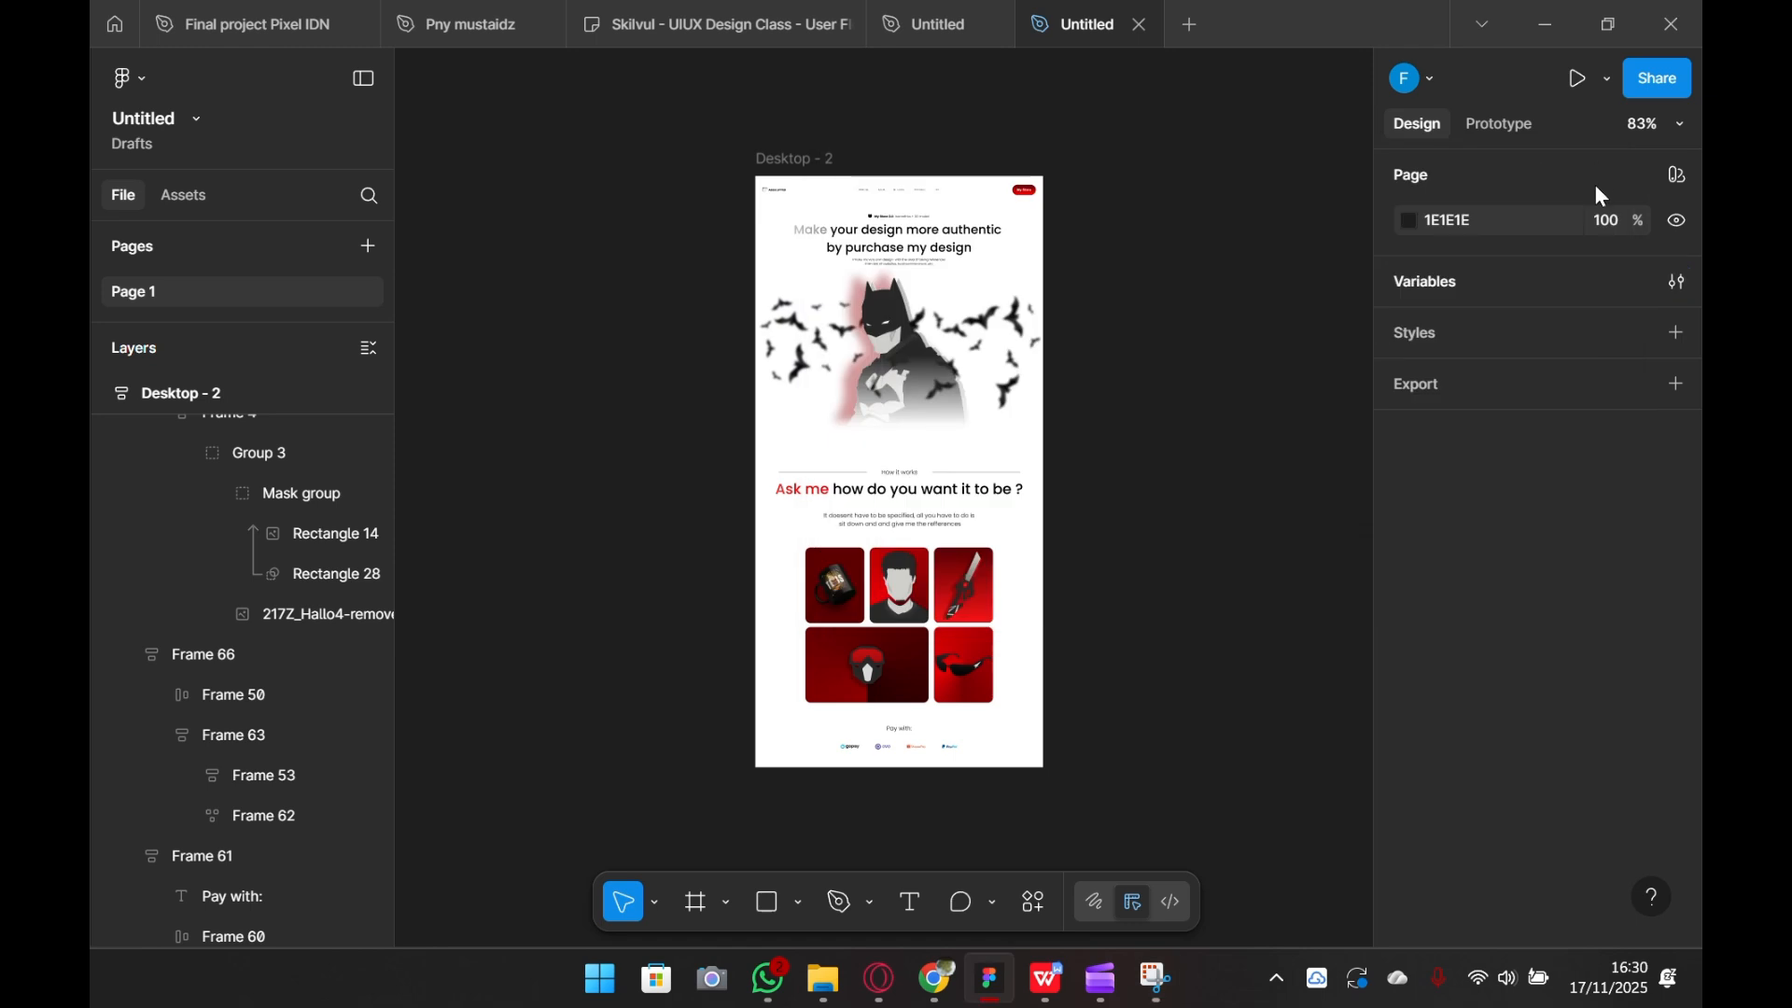
# - Rename the variable collection as Mode Gelap Terang
pyautogui.click(1438, 293)
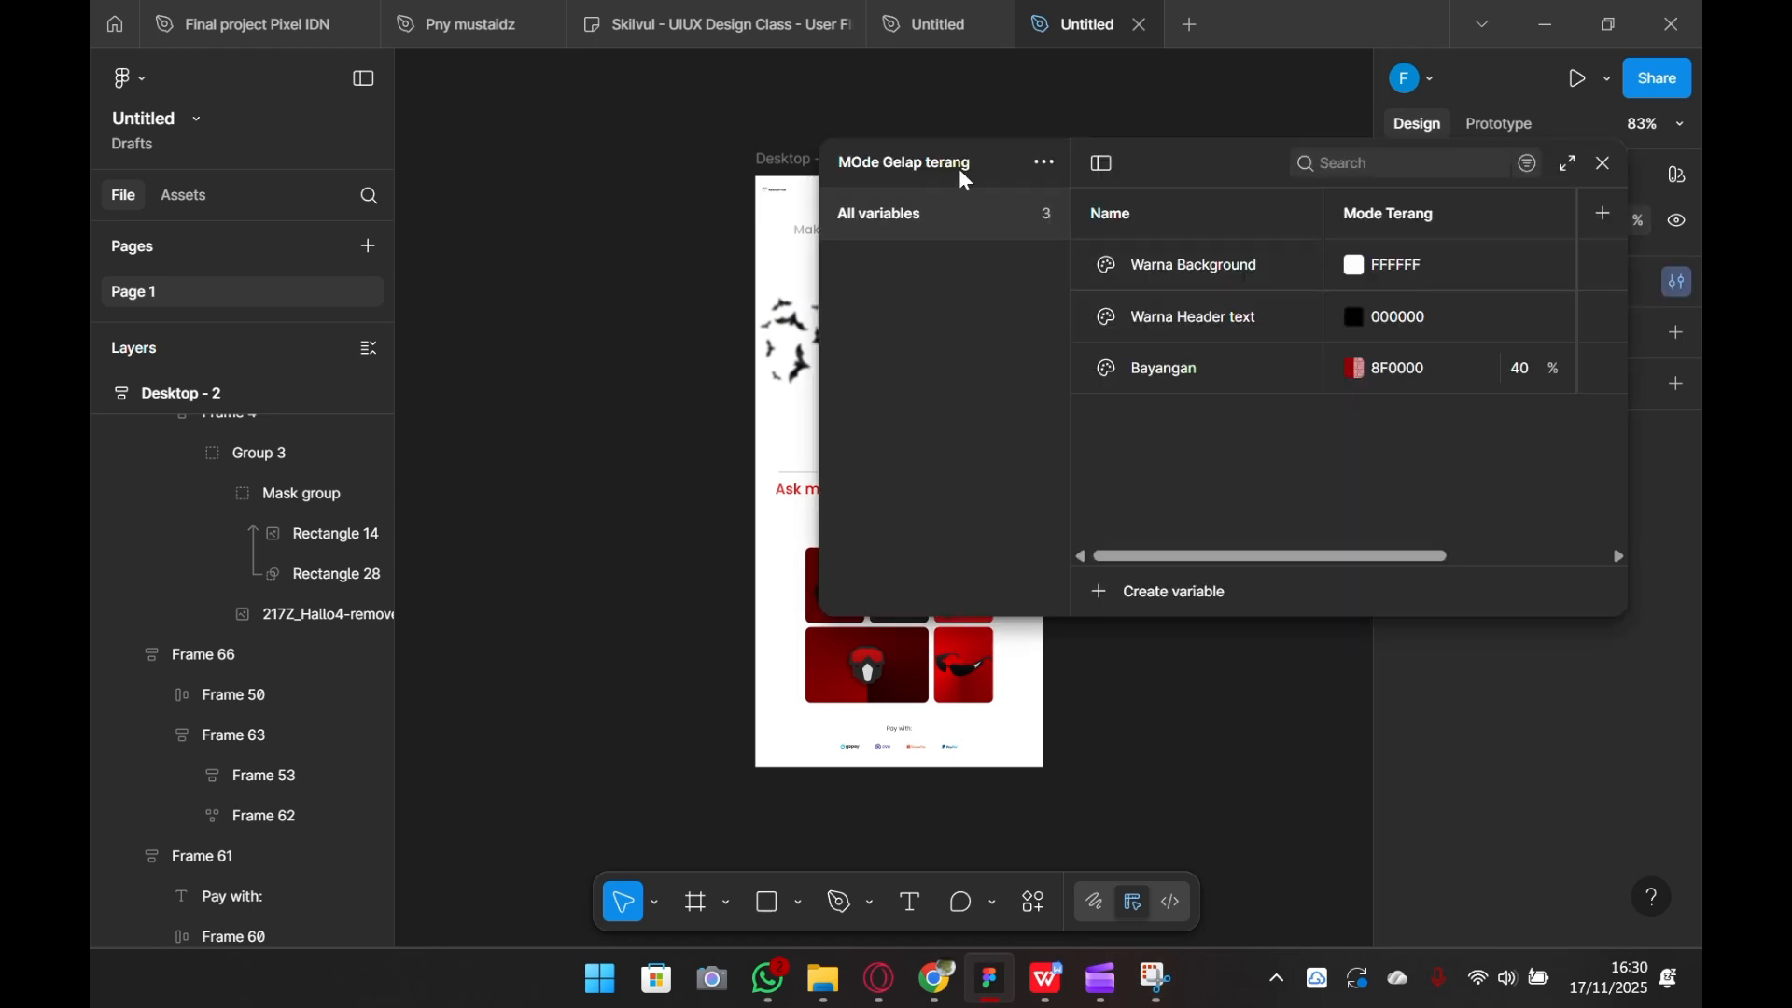
pyautogui.click(1045, 164)
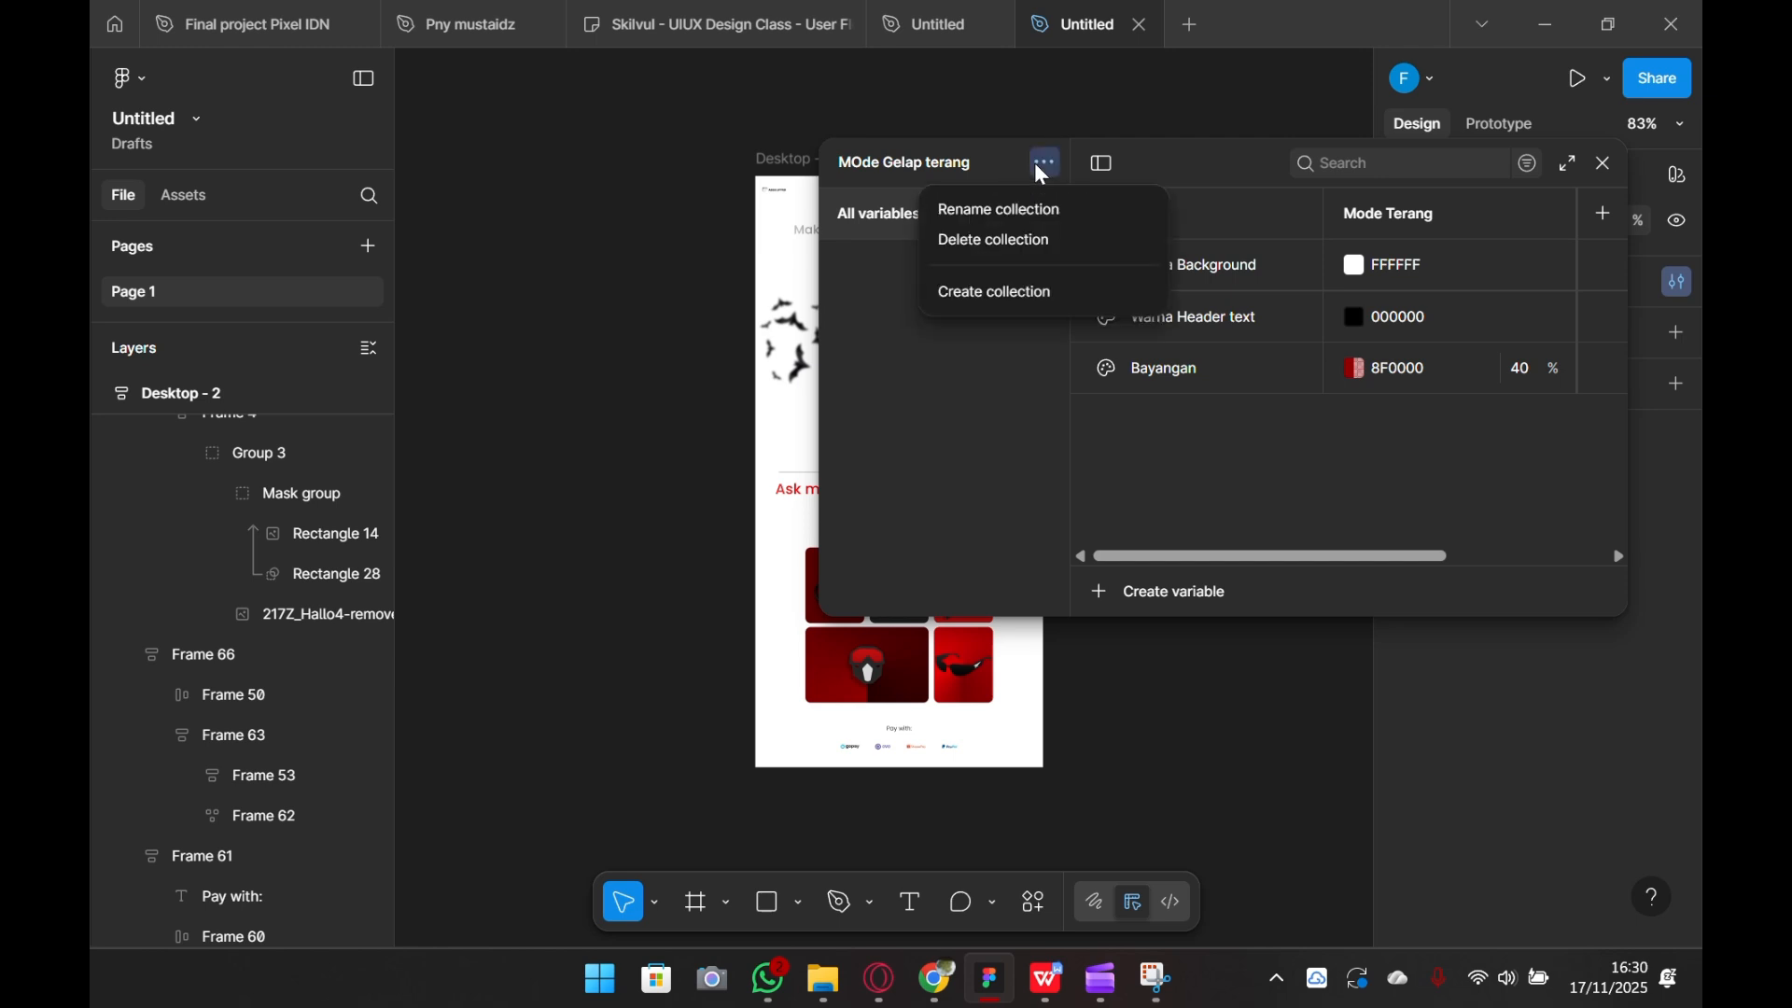
pyautogui.click(995, 216)
pyautogui.press('BackSpace')
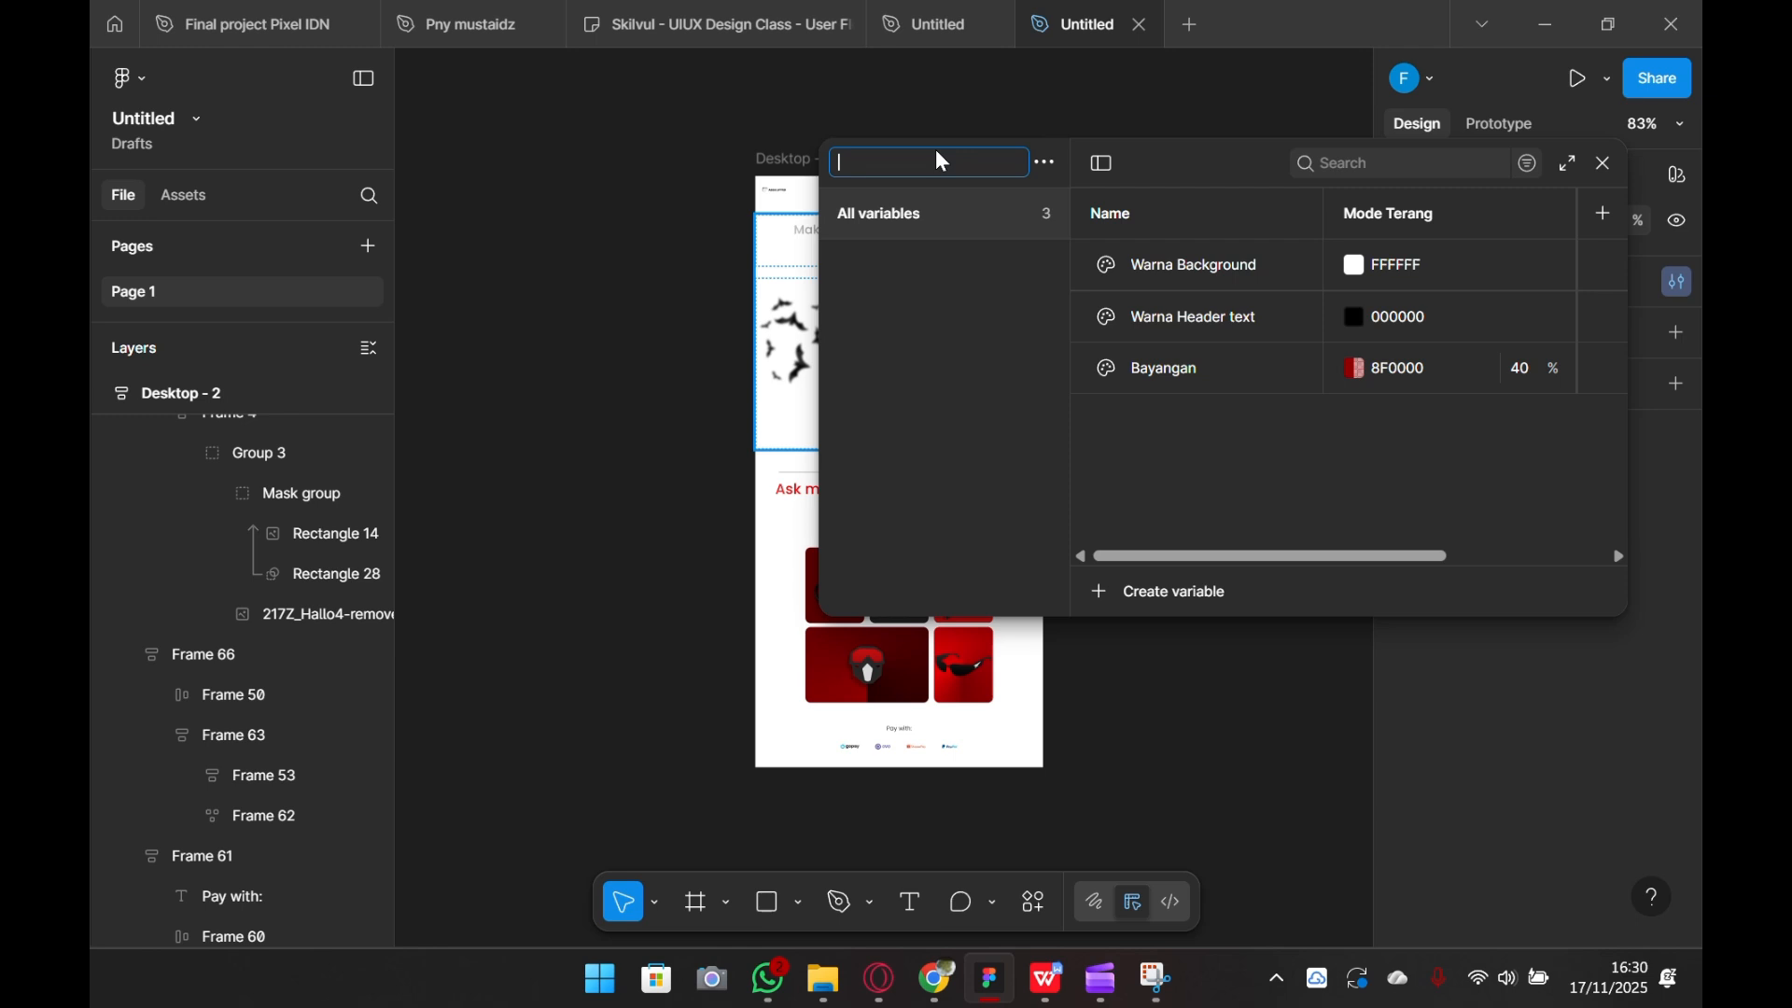
pyautogui.write('Mode Gelap Terang')
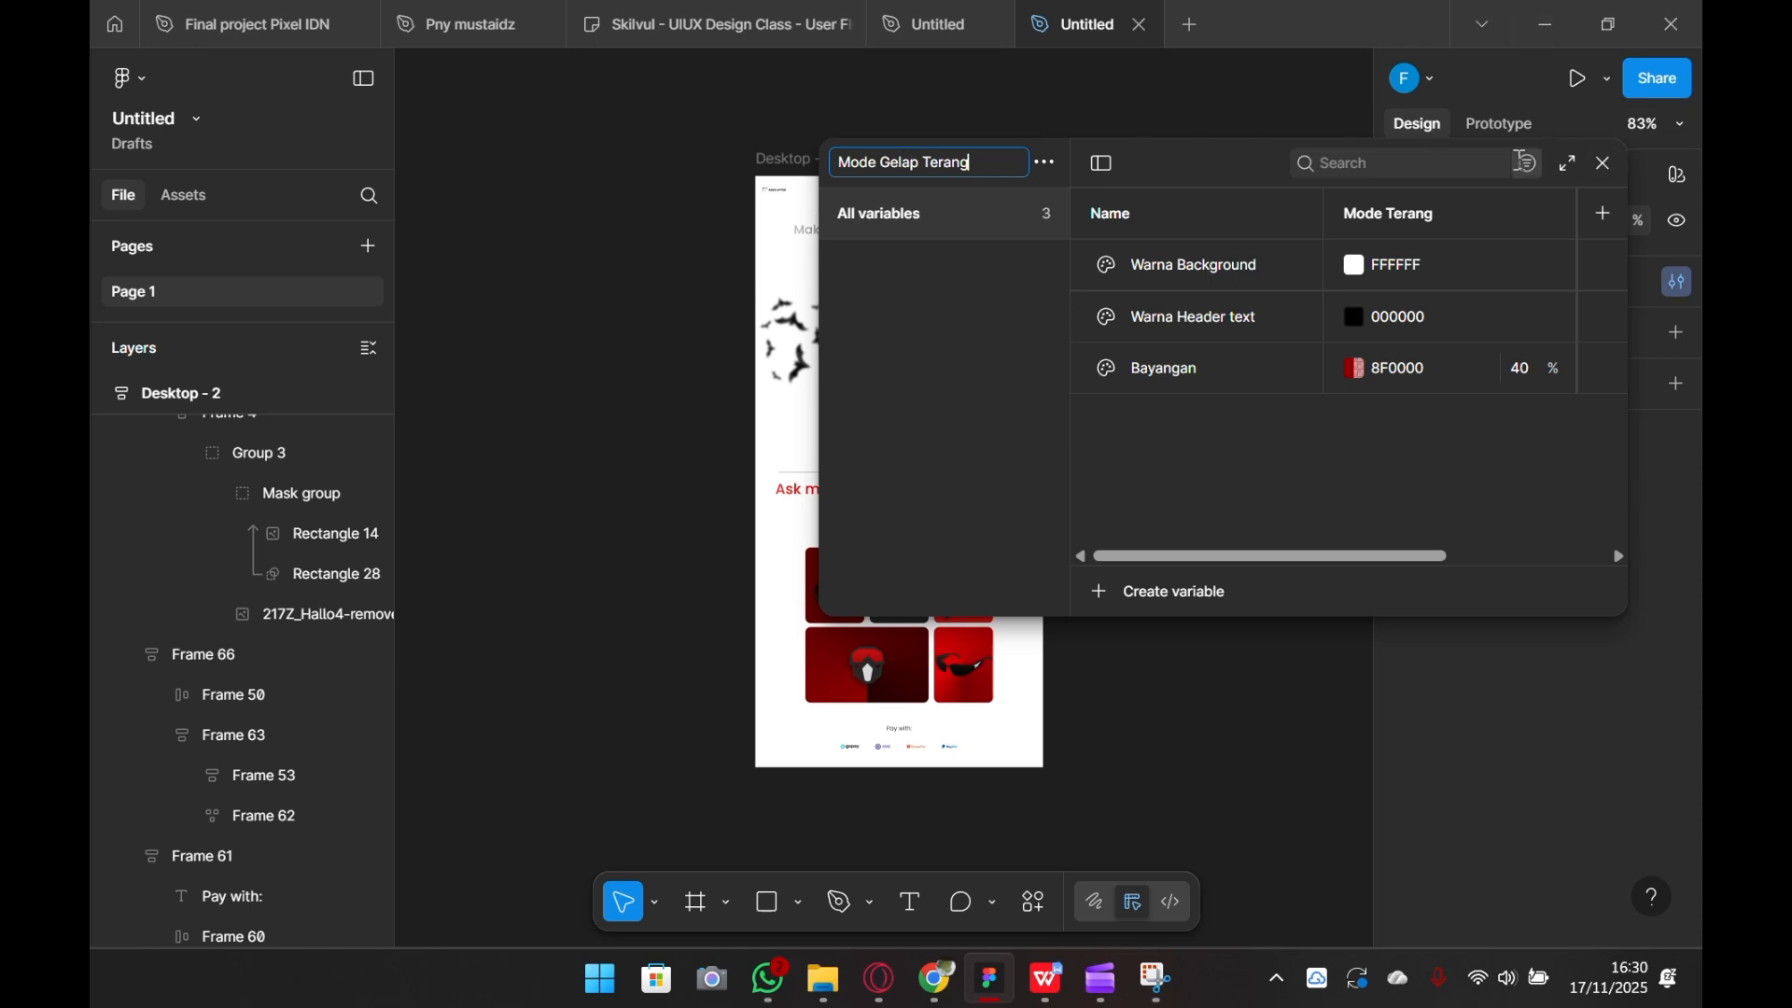
pyautogui.click(1607, 166)
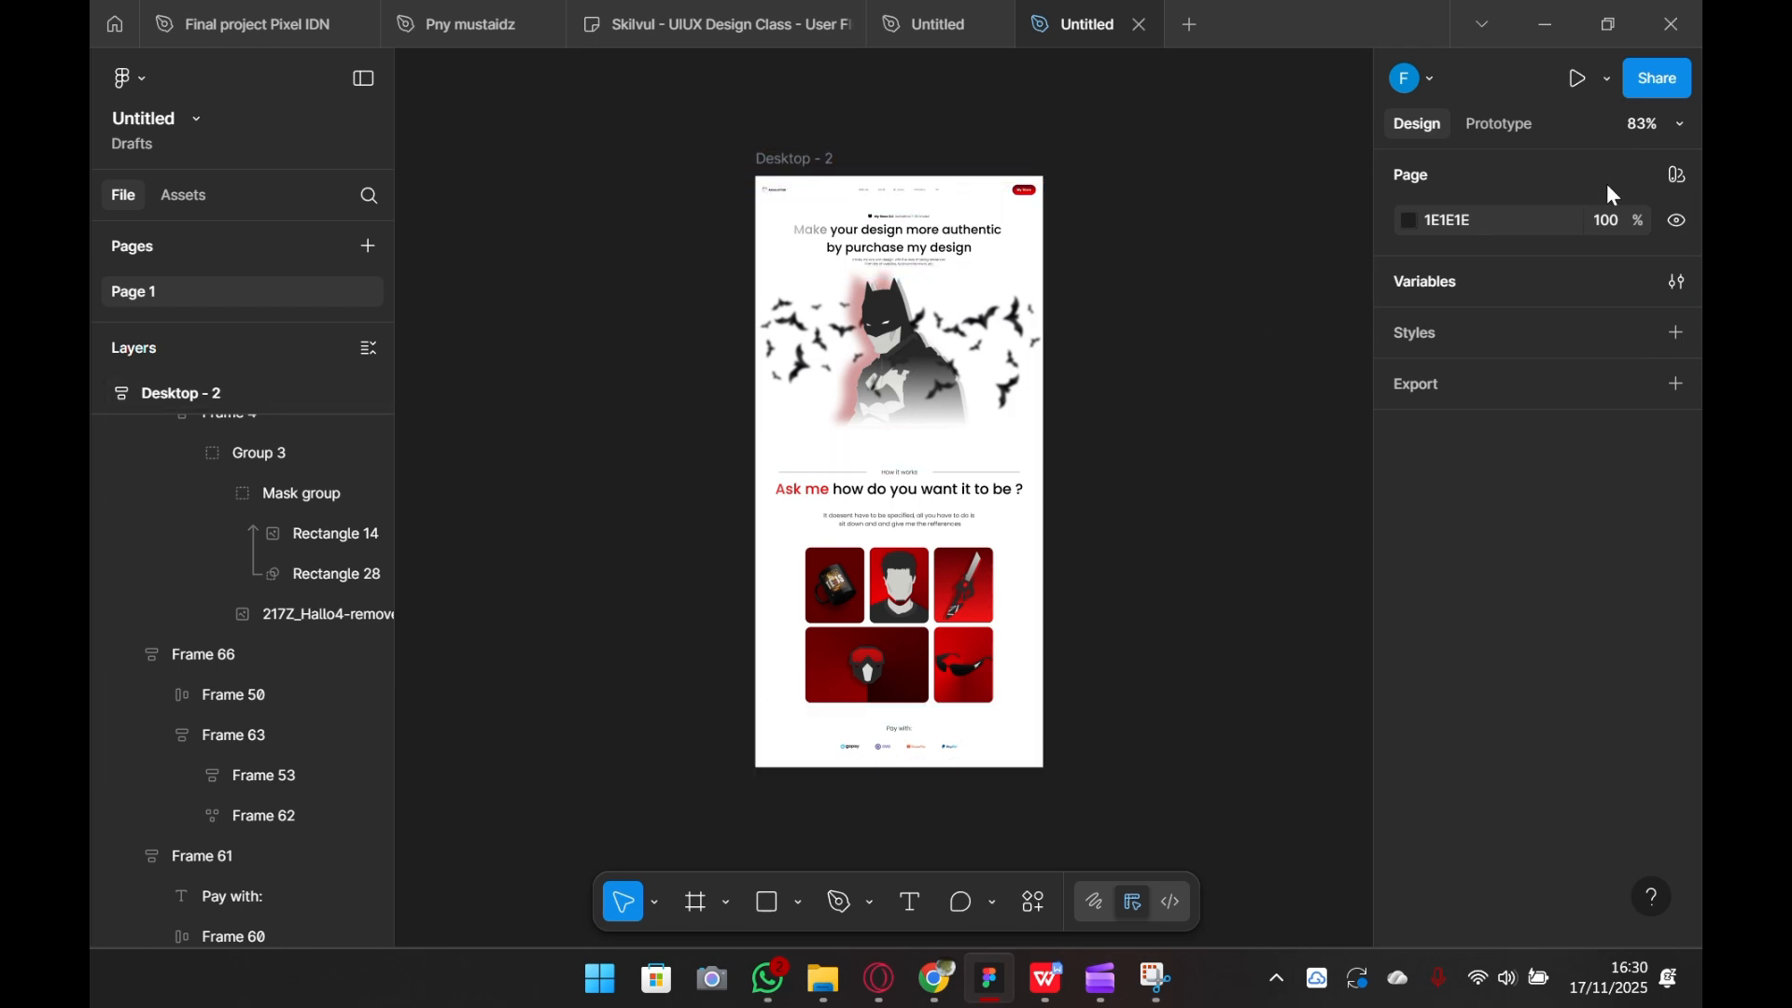
# - Apply the Mode Gelap variable mode of the Mode Gelap Terang collection to the page, and switch it to Mode Terang
pyautogui.click(1678, 177)
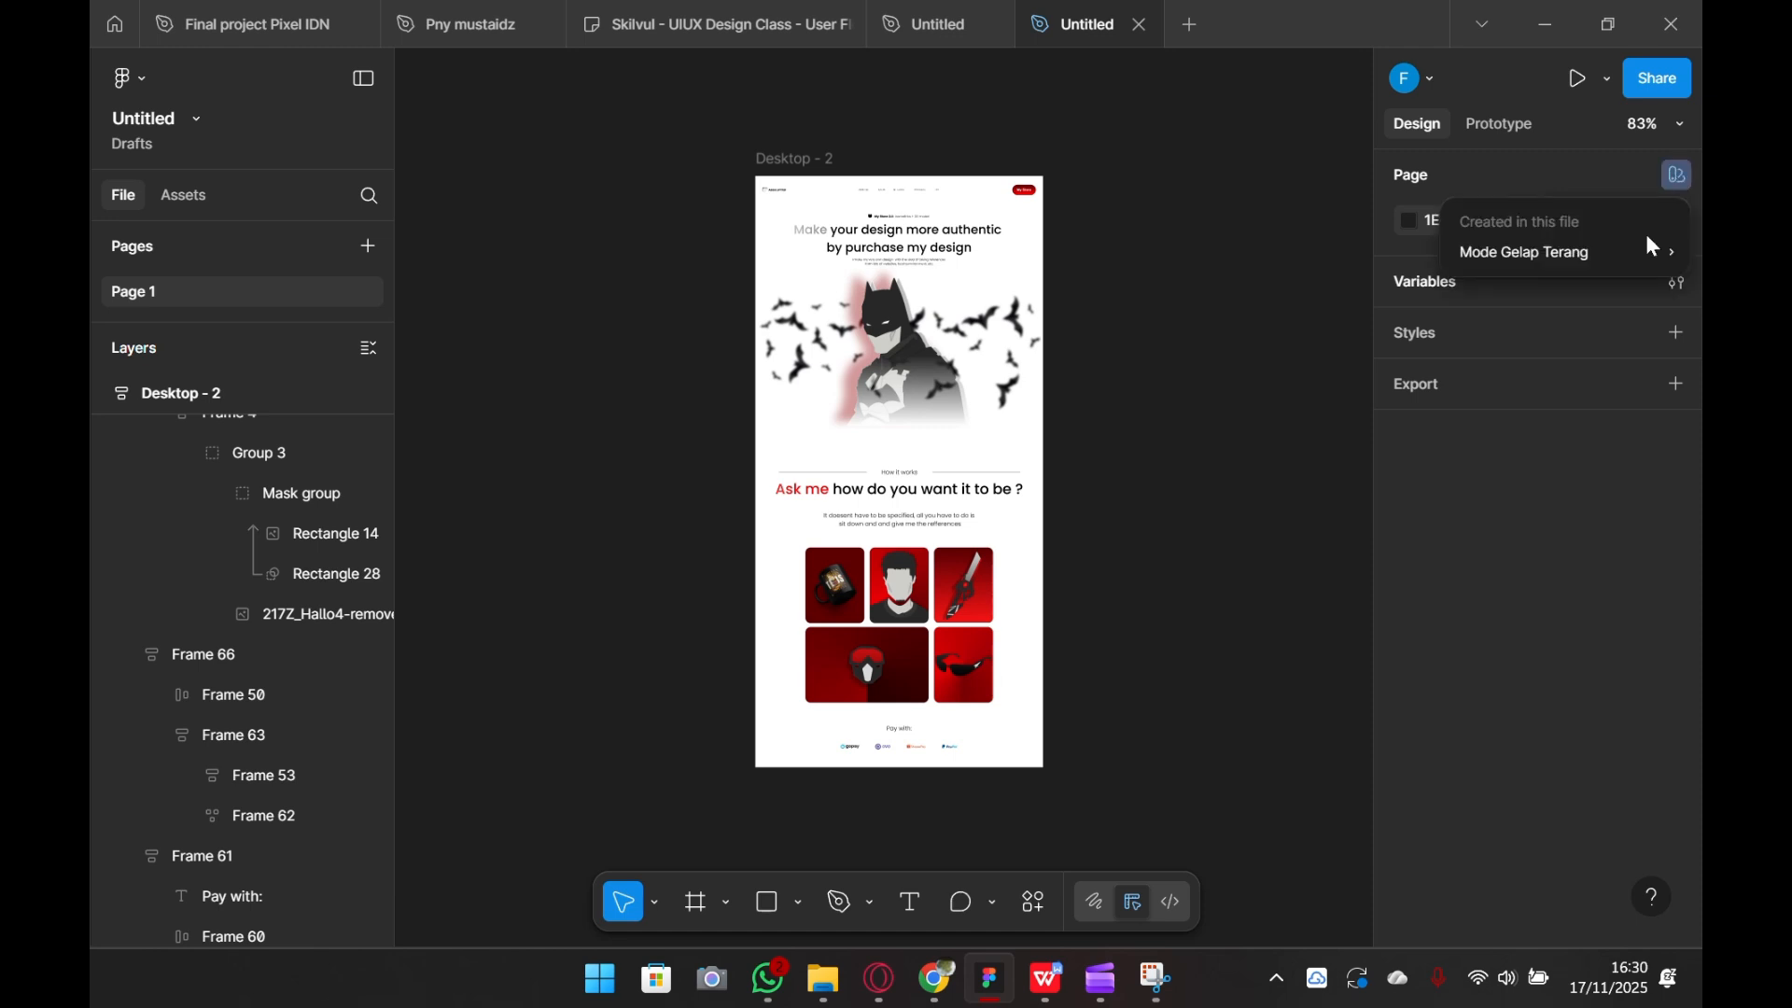
pyautogui.moveTo(1647, 250)
pyautogui.click(1192, 325)
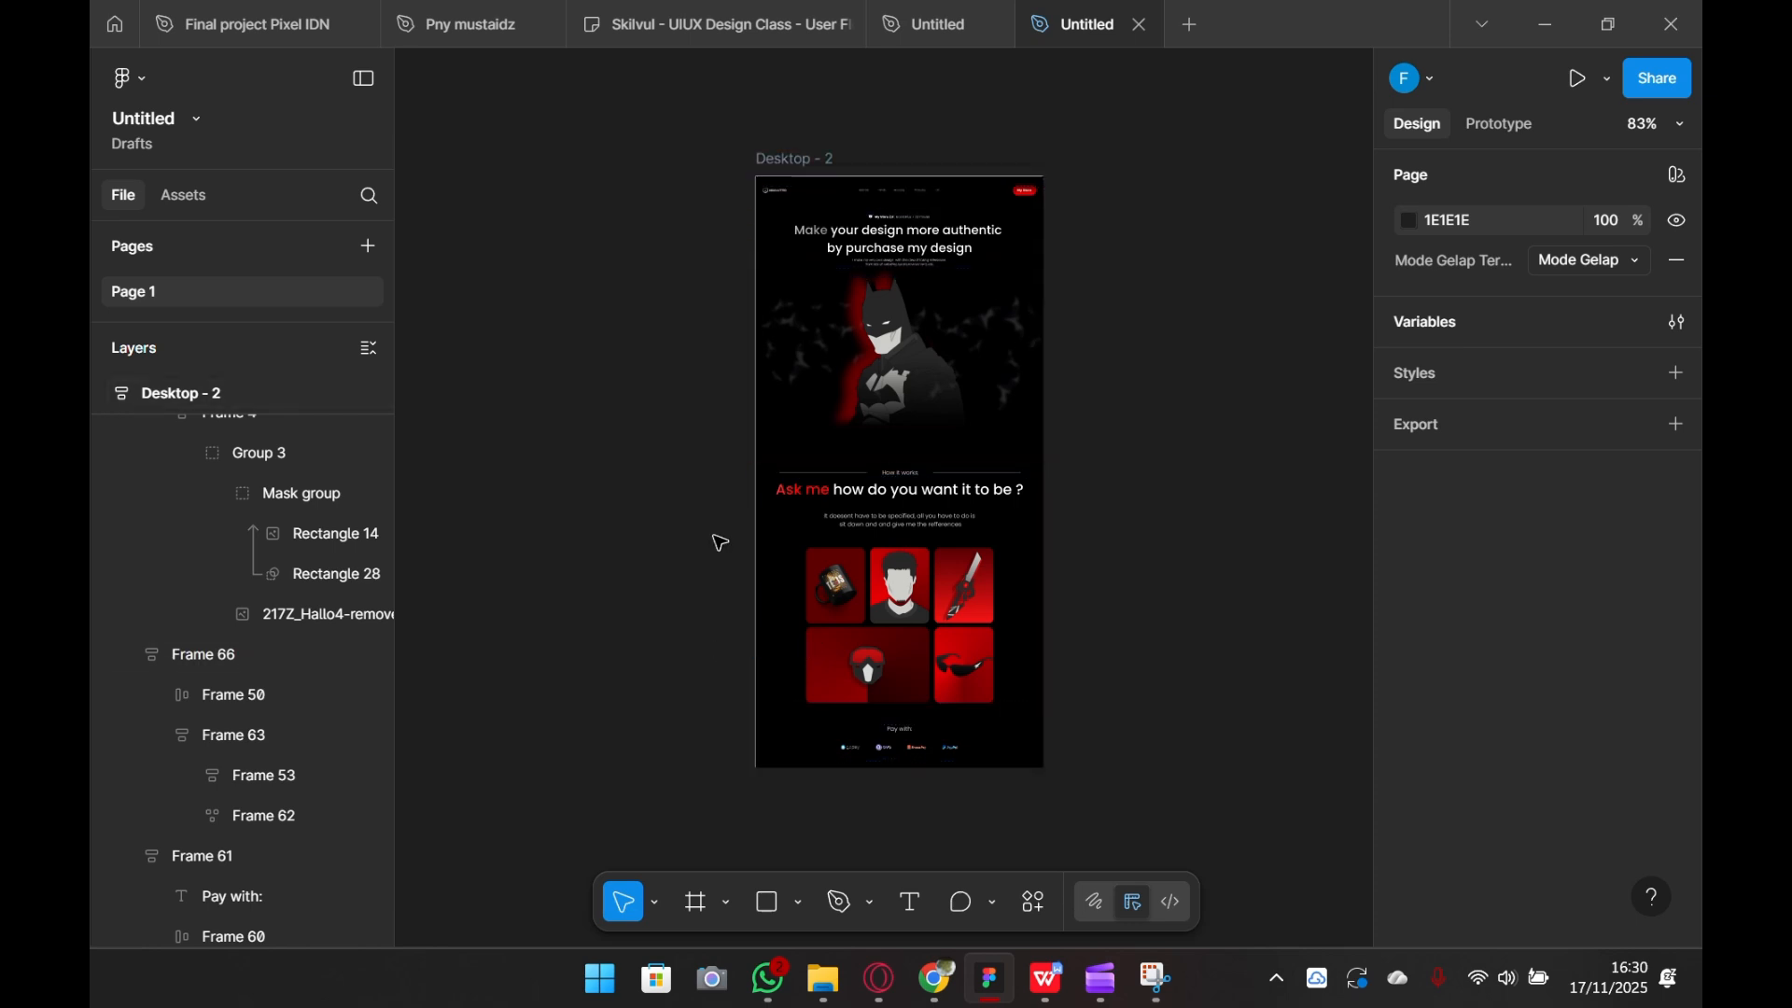
pyautogui.click(1614, 264)
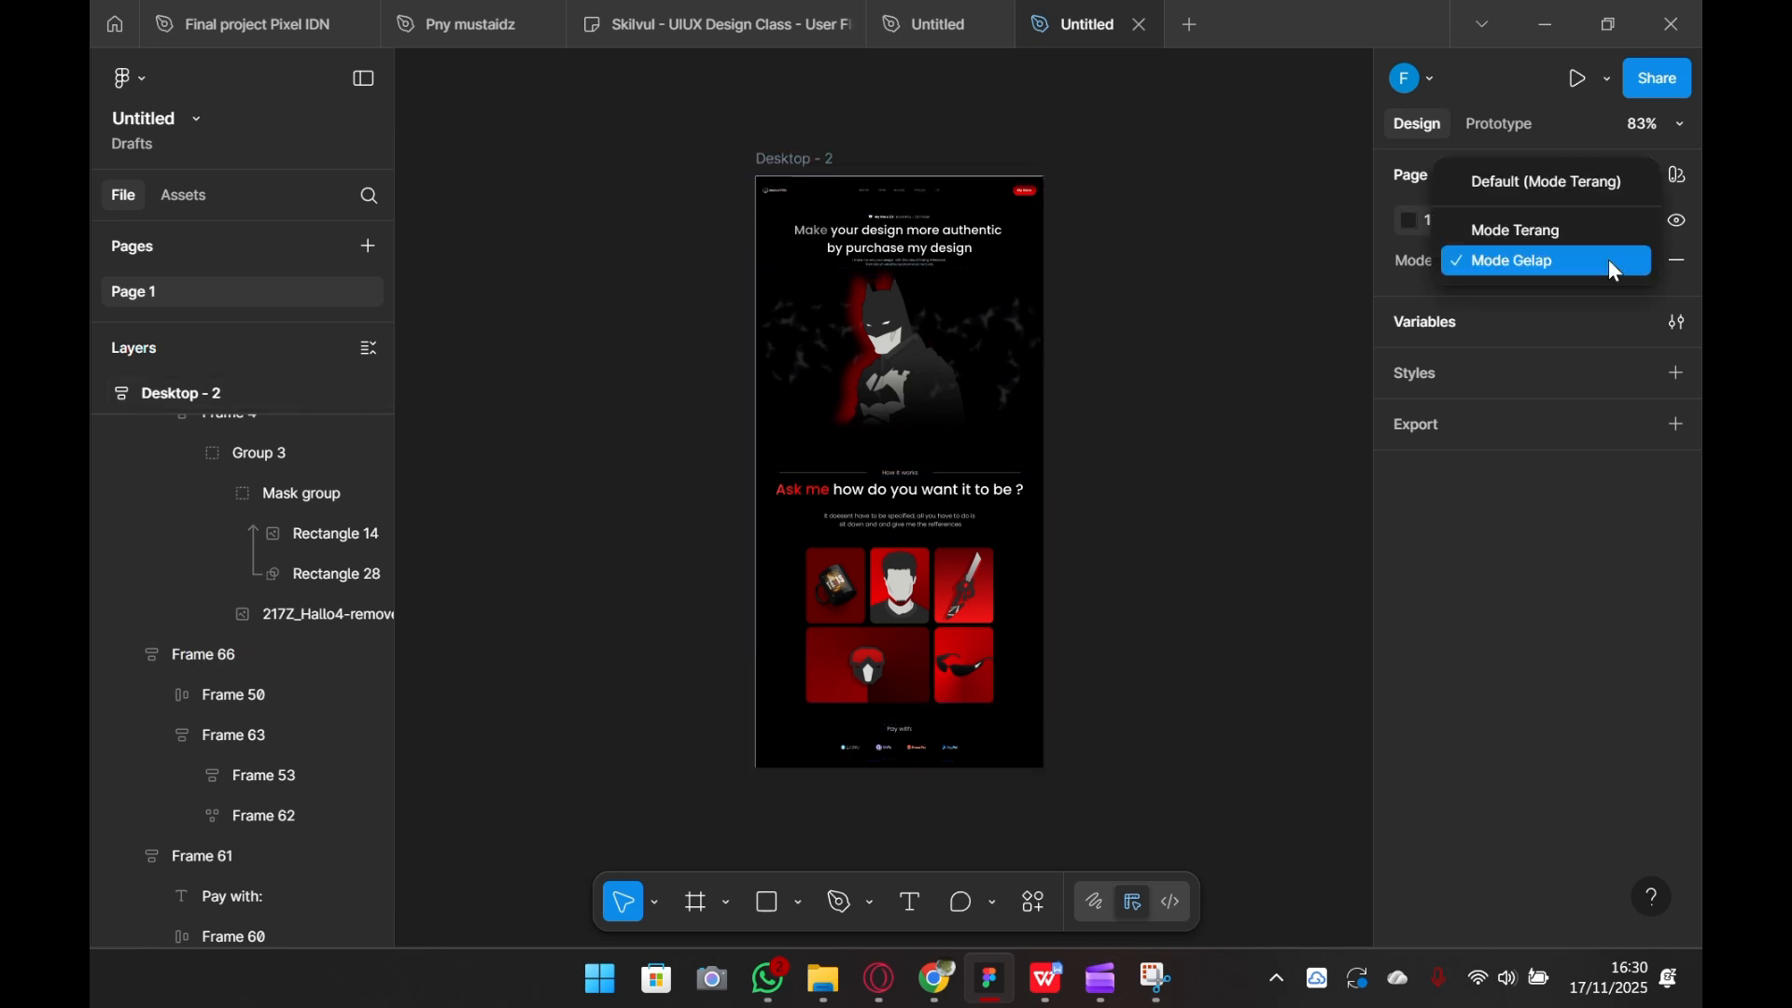
pyautogui.click(1533, 231)
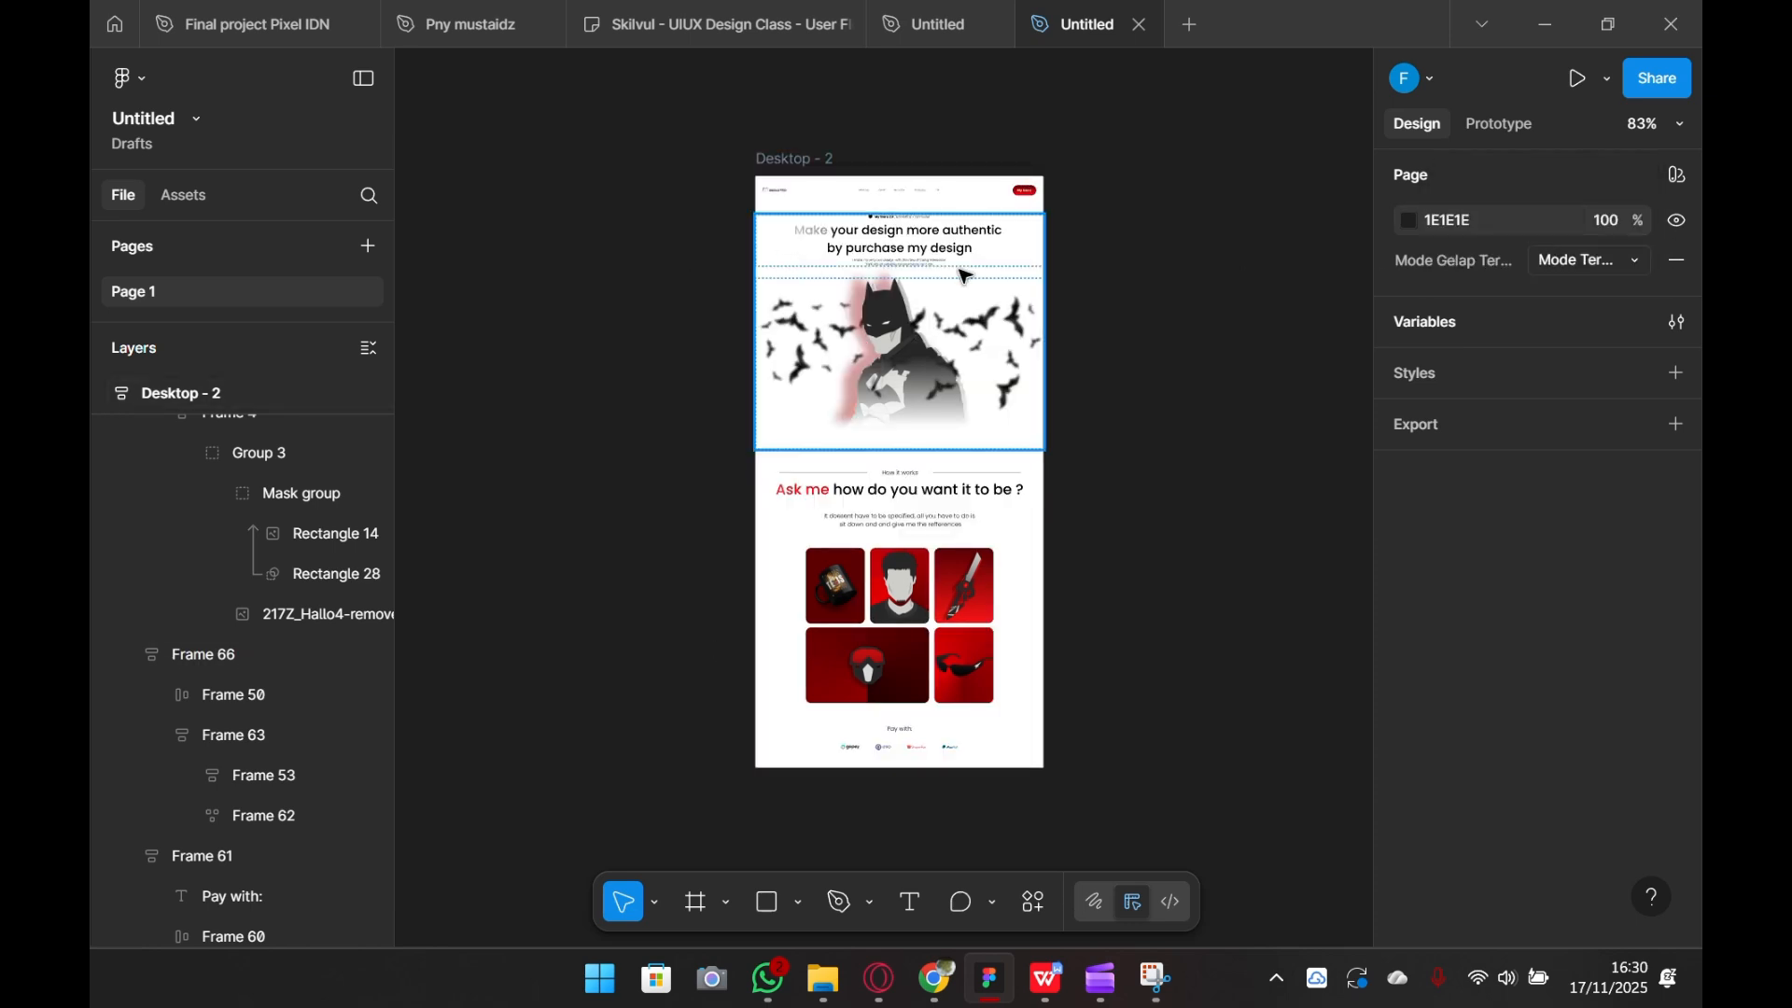